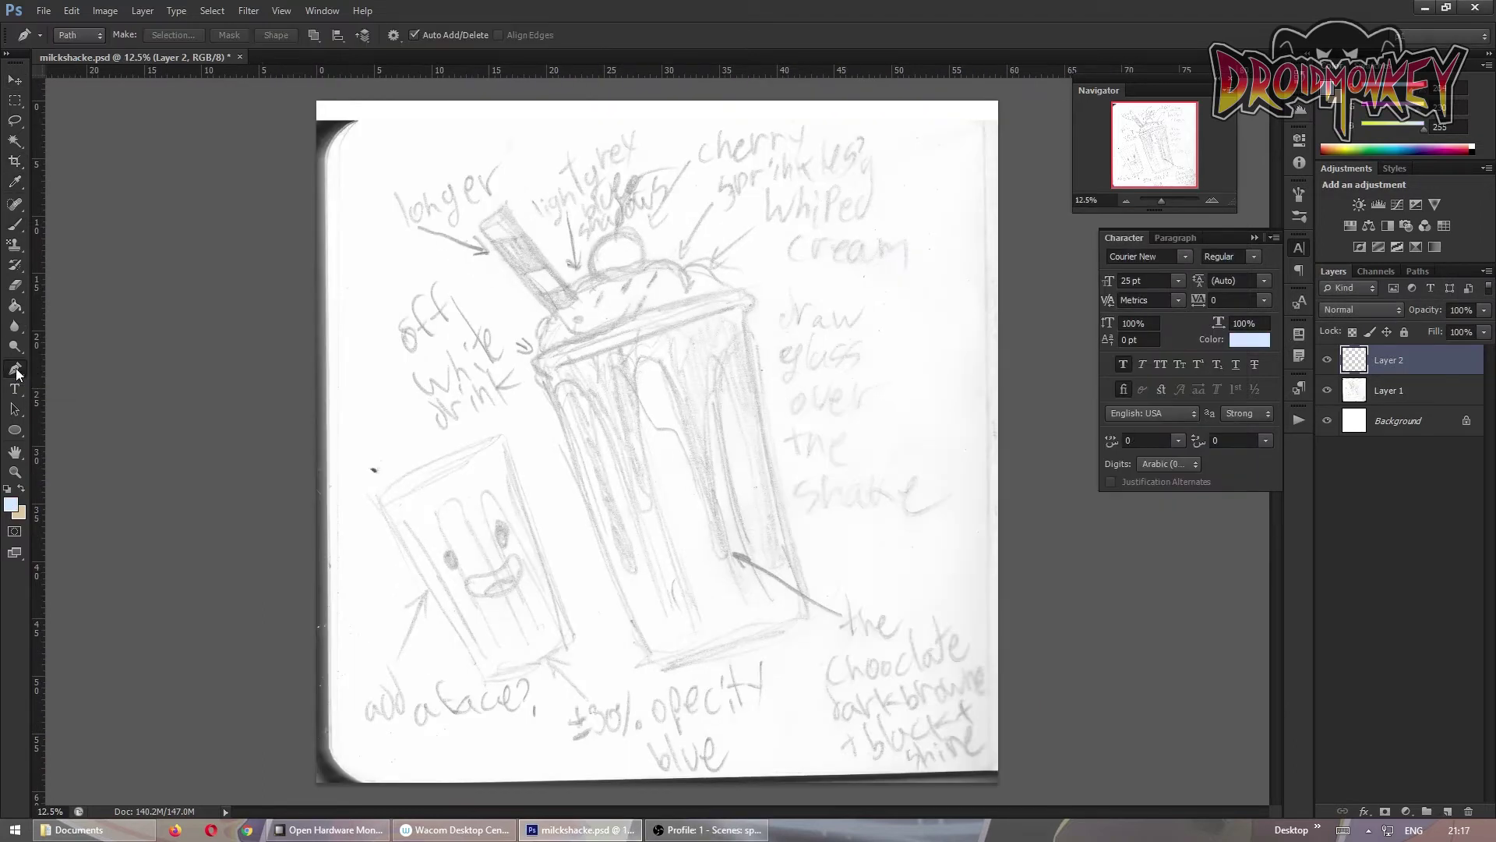
Try a hand-painted light-blue line along the glass's left edge, then undo it
click(16, 225)
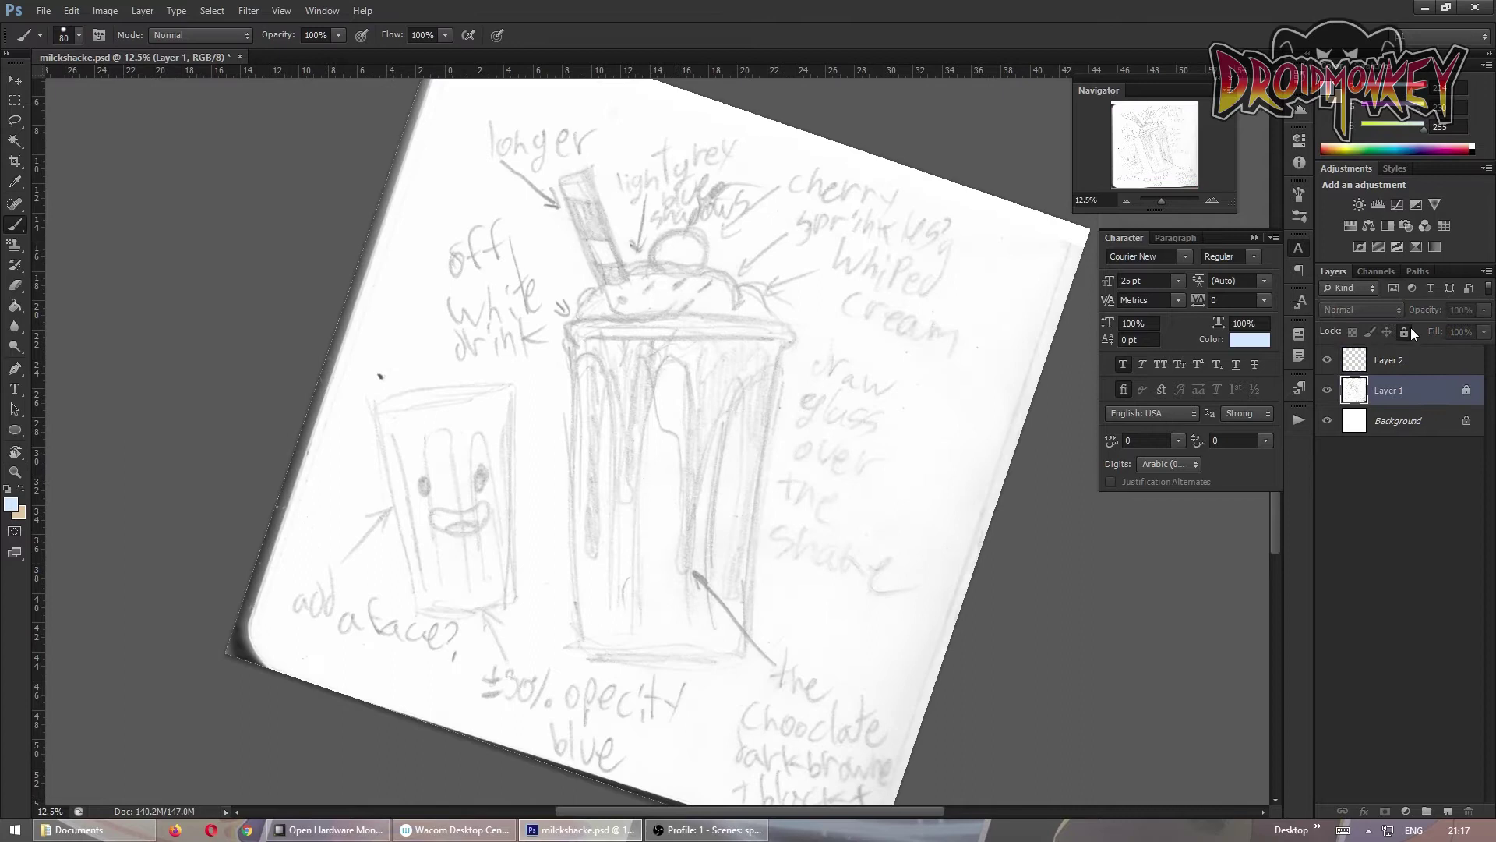
mouse_move(572, 350)
mouse_down()
mouse_move(595, 611)
mouse_move(637, 660)
mouse_up()
key(ctrl+z)
Trace the glass's left edge and base with a pen path stroked in light blue
key(p)
click(570, 346)
right_click(668, 660)
click(705, 736)
key(Return)
key(Escape)
Draw a tall arch path inside the glass and fill its selection with light blue
key(b)
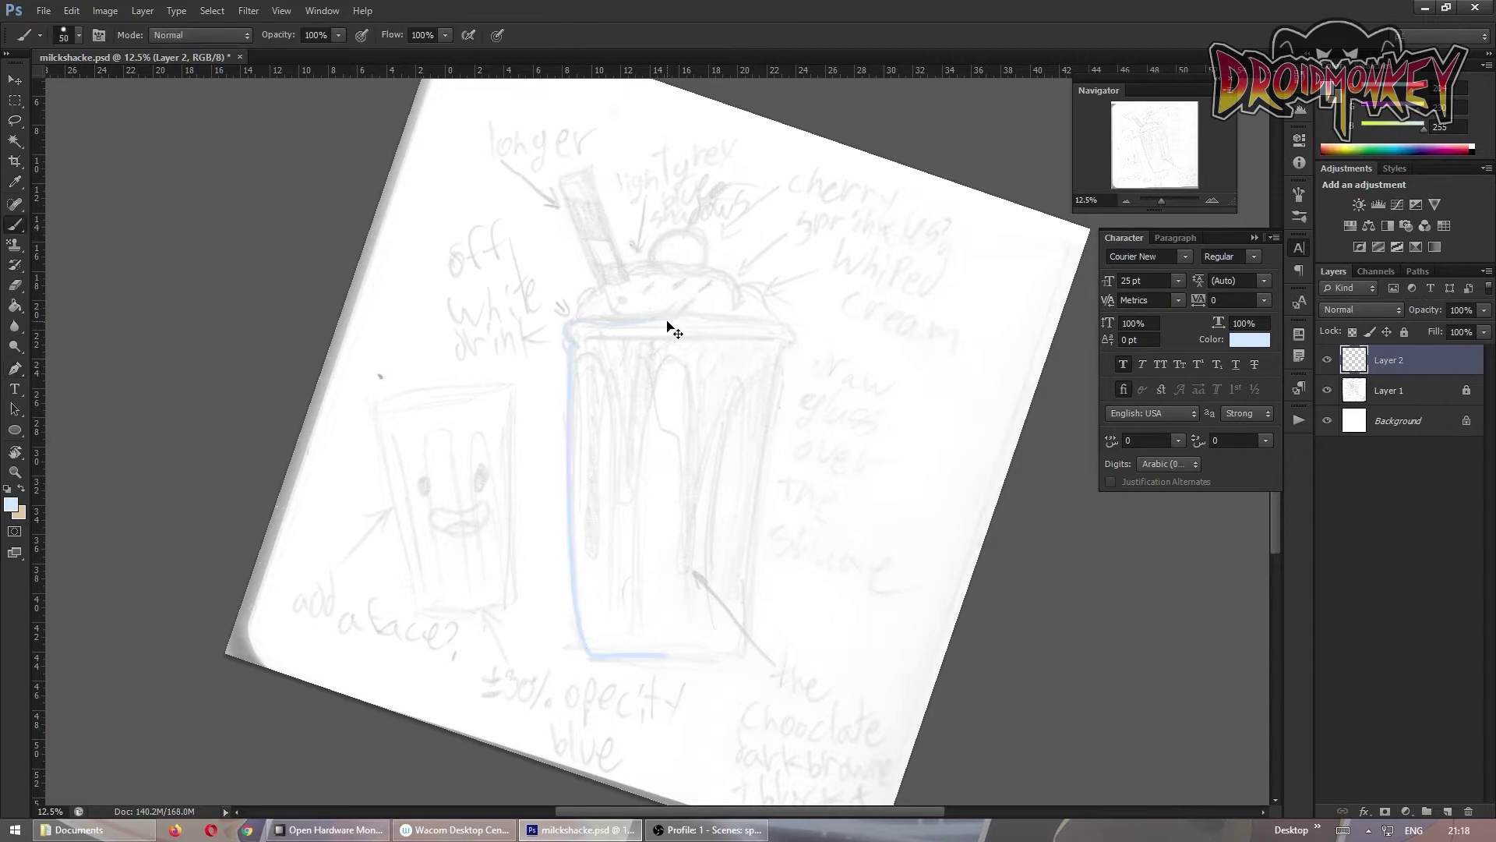
key(p)
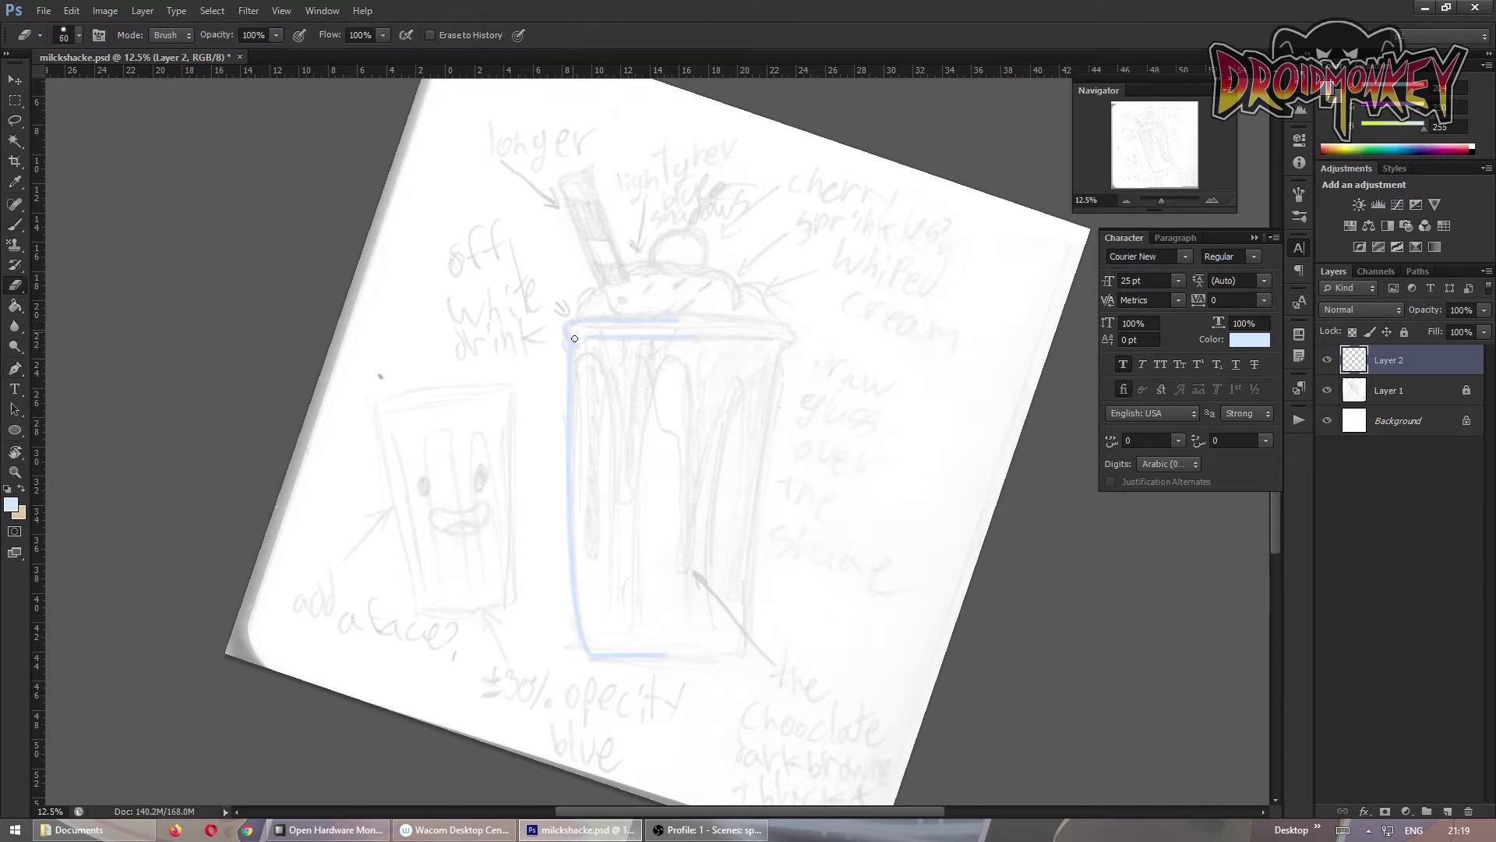
click(635, 604)
drag(671, 359, 722, 358)
click(690, 598)
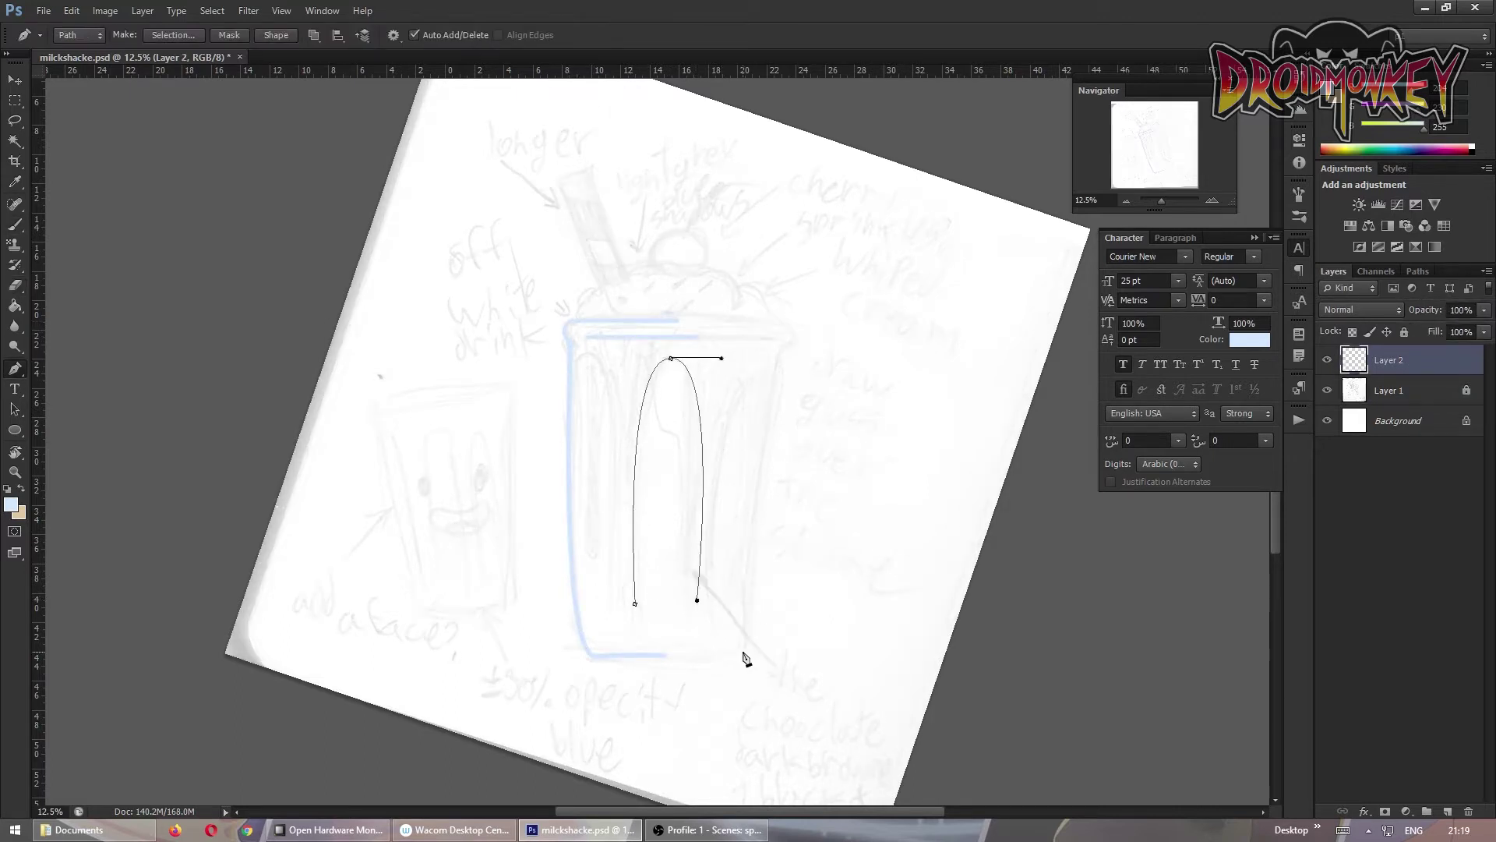
right_click(751, 478)
click(779, 507)
key(Return)
key(b)
mouse_move(680, 410)
mouse_down()
mouse_move(655, 618)
mouse_move(668, 367)
mouse_move(675, 691)
mouse_up()
Duplicate the blue arch onto Layer 3 and place the copy on the glass's left side
key(v)
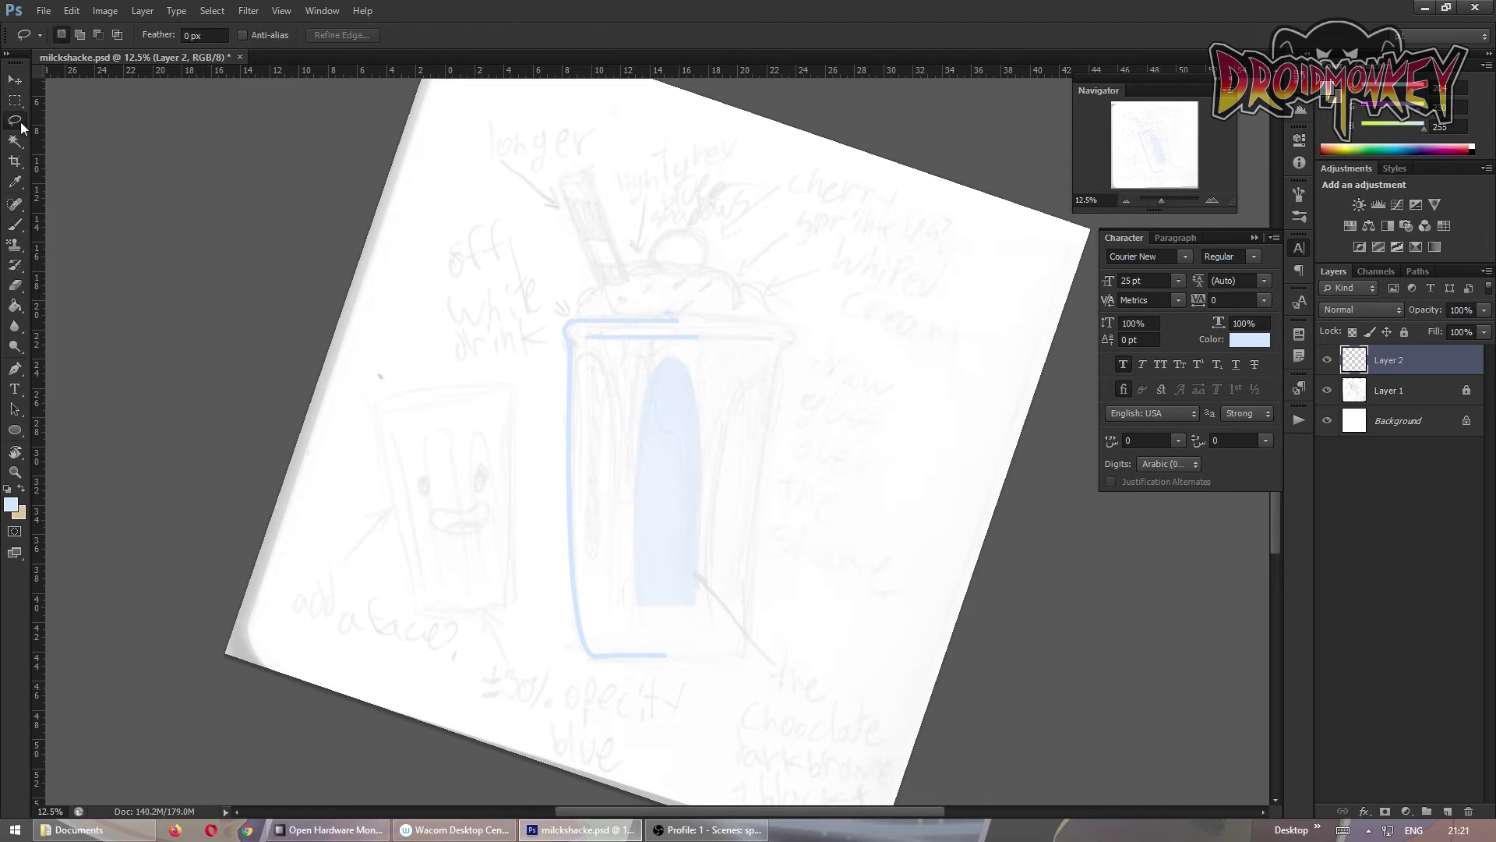
key(ctrl+j)
drag(686, 499, 615, 500)
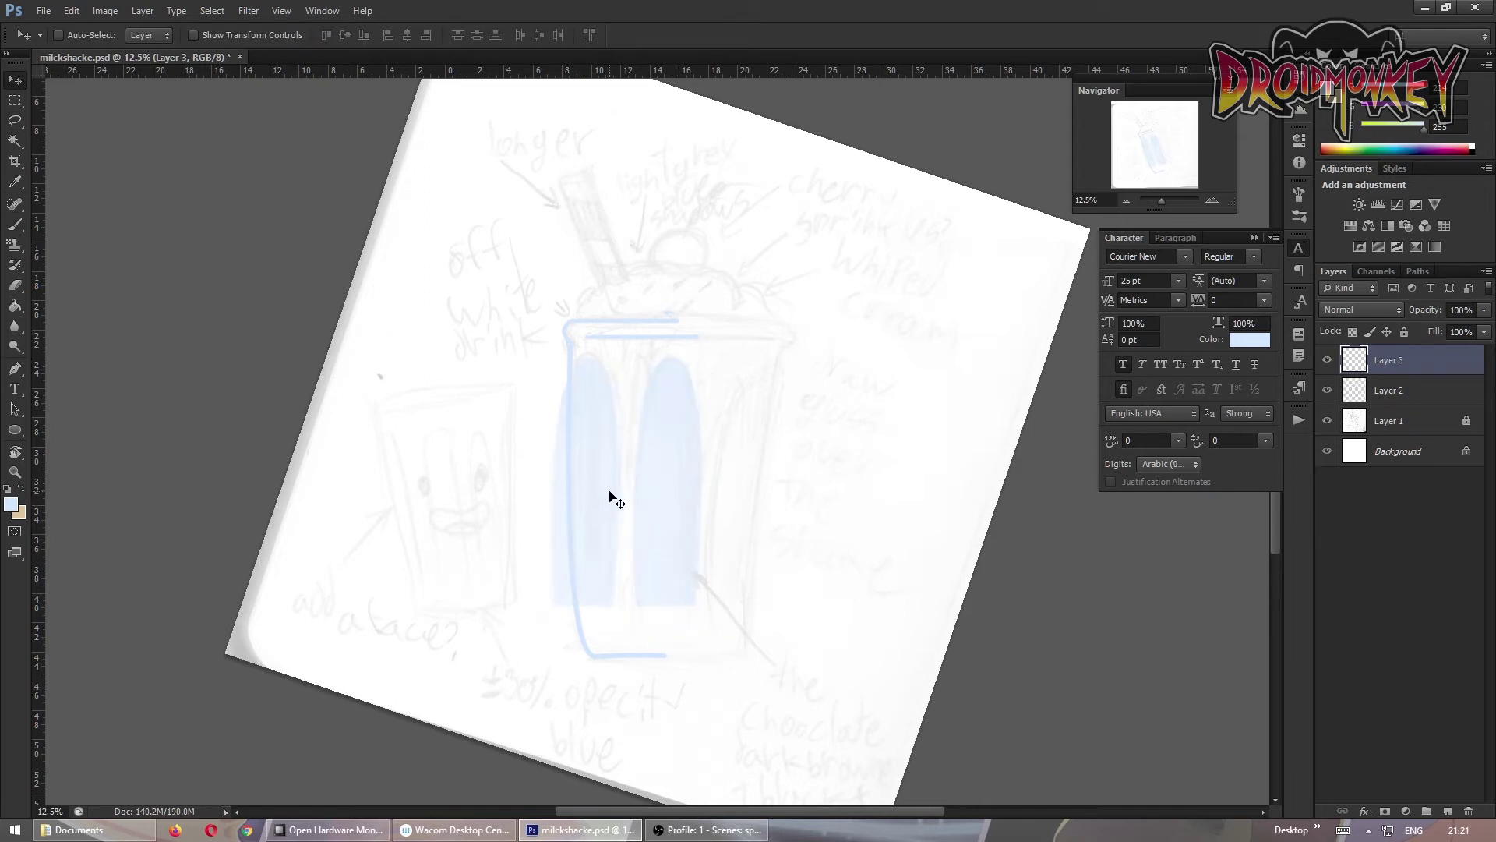
click(14, 286)
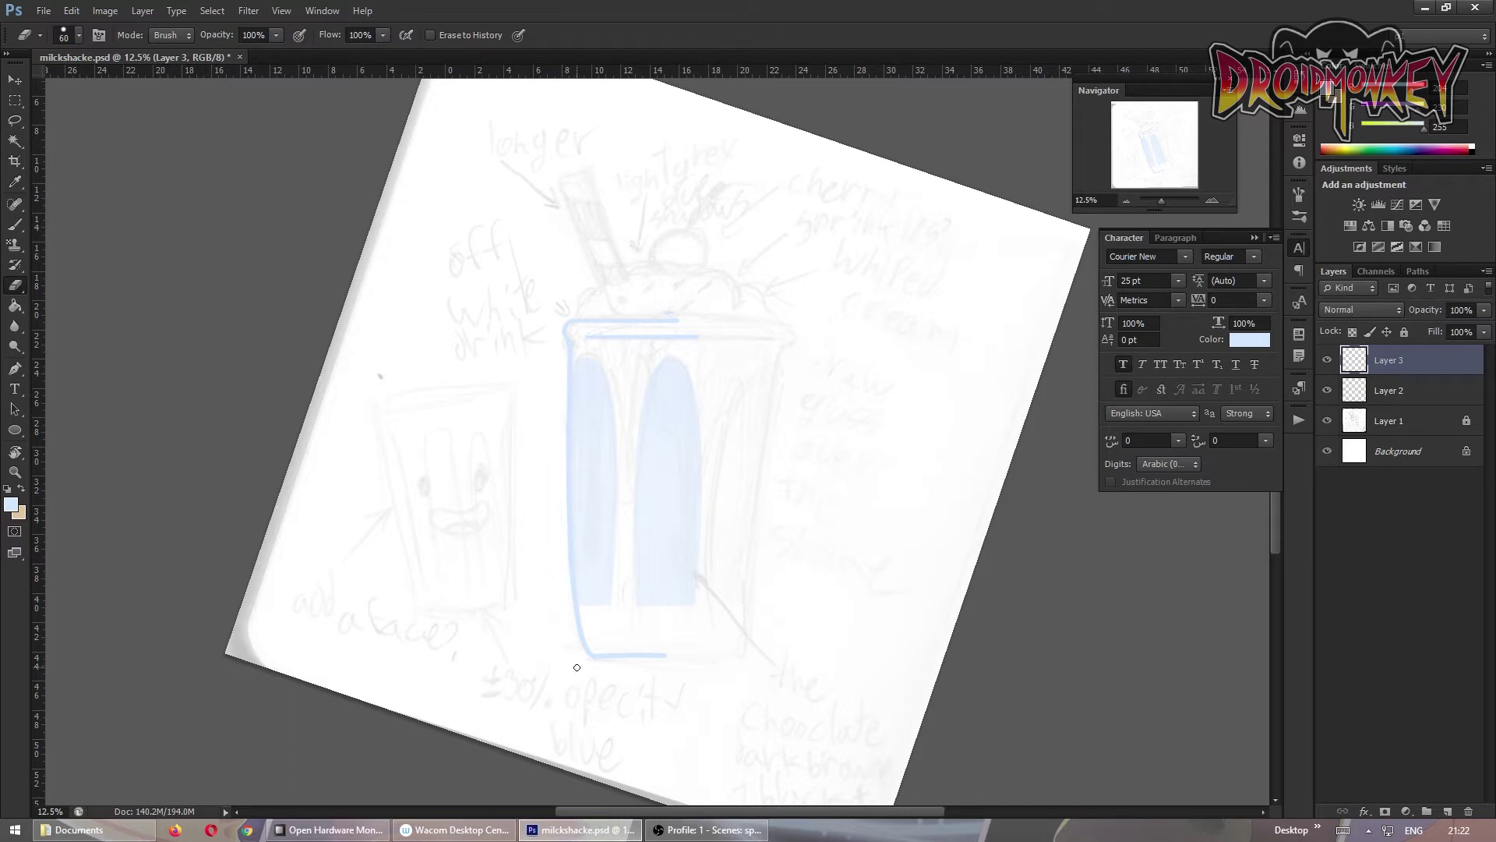
key(ctrl+z)
Draw another path inside the glass and duplicate the glass and arch layers
click(14, 100)
key(p)
click(674, 324)
click(677, 651)
right_click(858, 573)
click(857, 577)
click(71, 11)
key(Escape)
Reset the view rotation, rotate and widen the glass and arches, and merge them
key(r)
click(211, 35)
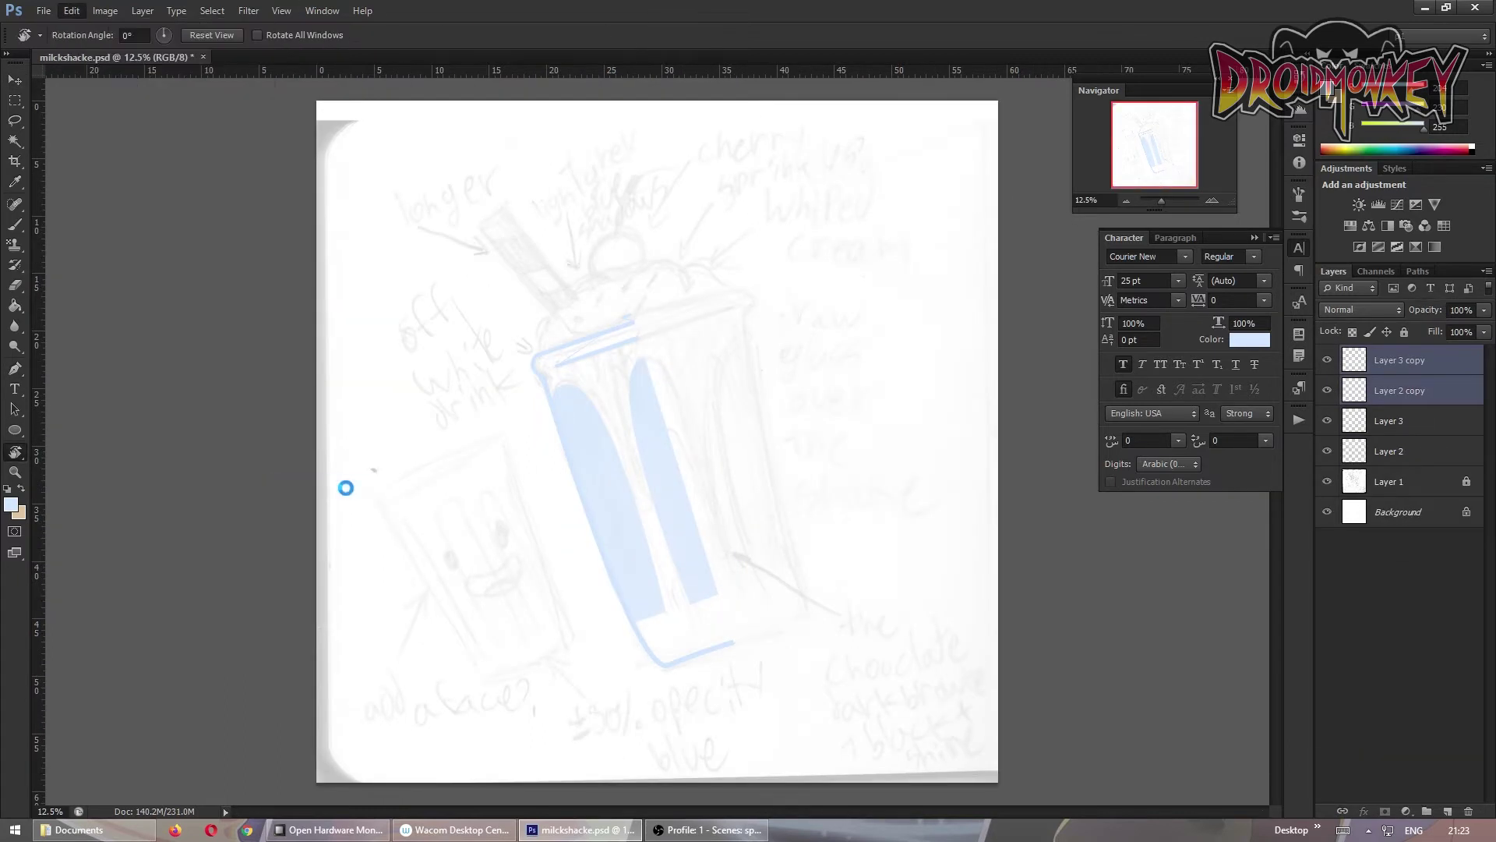
key(ctrl+t)
drag(685, 240, 791, 444)
key(Return)
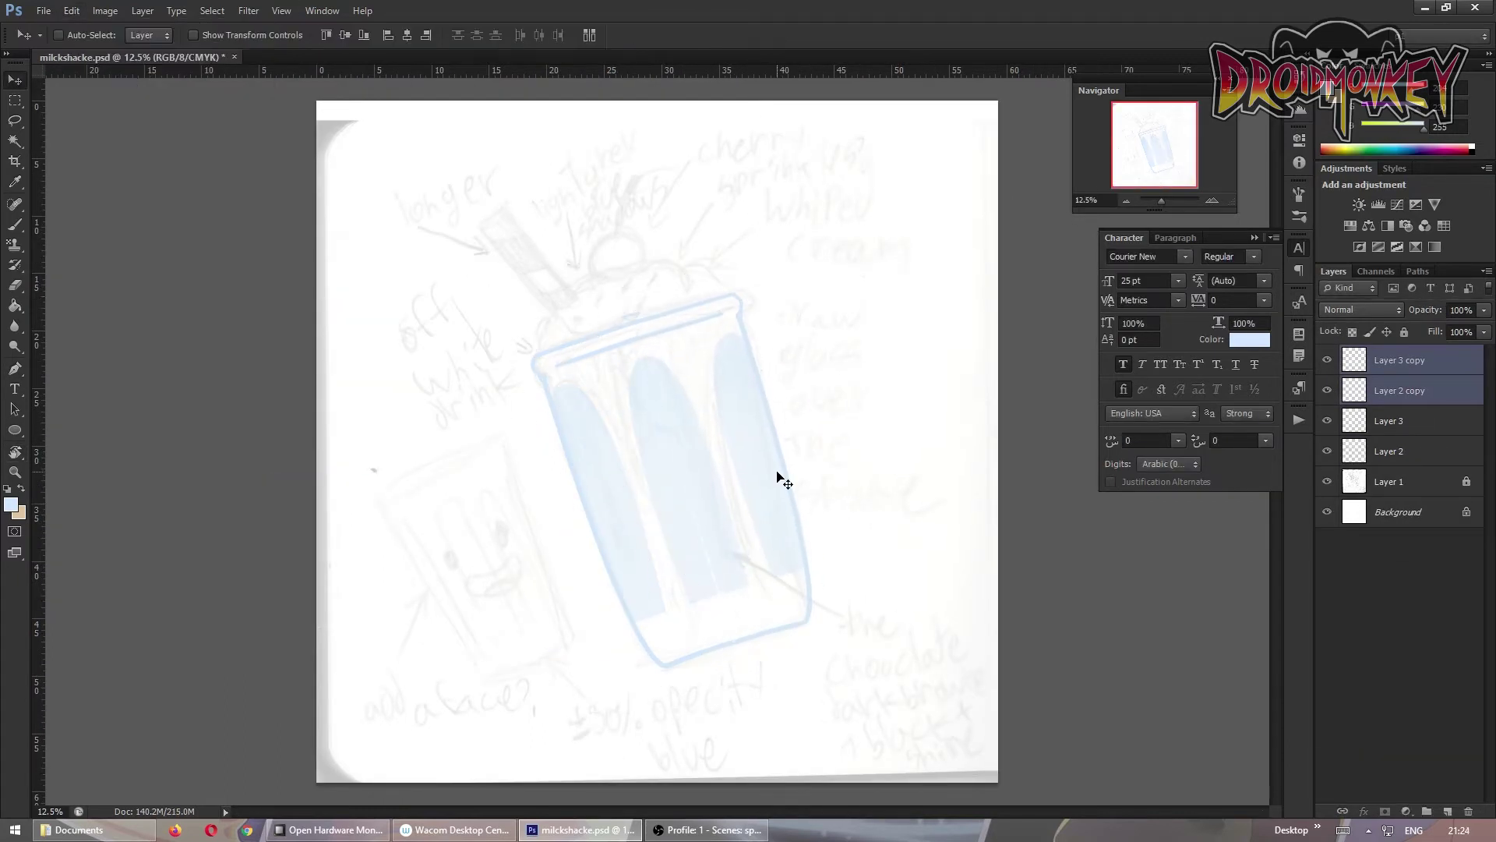
key(ctrl+e)
key(ctrl+e)
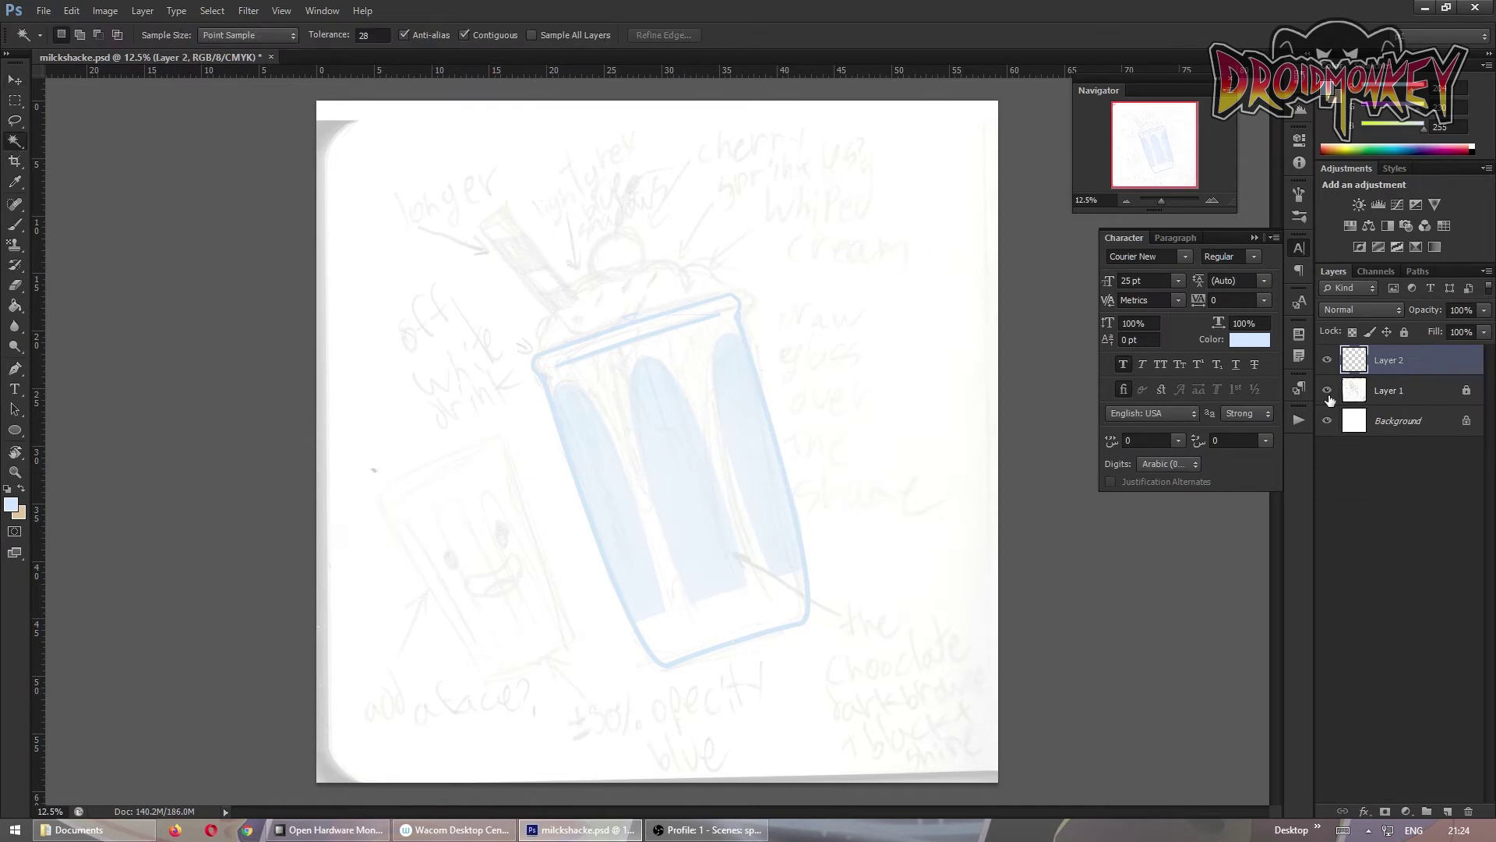
Hide the sketch and white background and set up a 250-size soft brush on Layer 3
drag(1327, 420, 1327, 452)
key(b)
key(bracketleft)
key(bracketleft)
key(bracketleft)
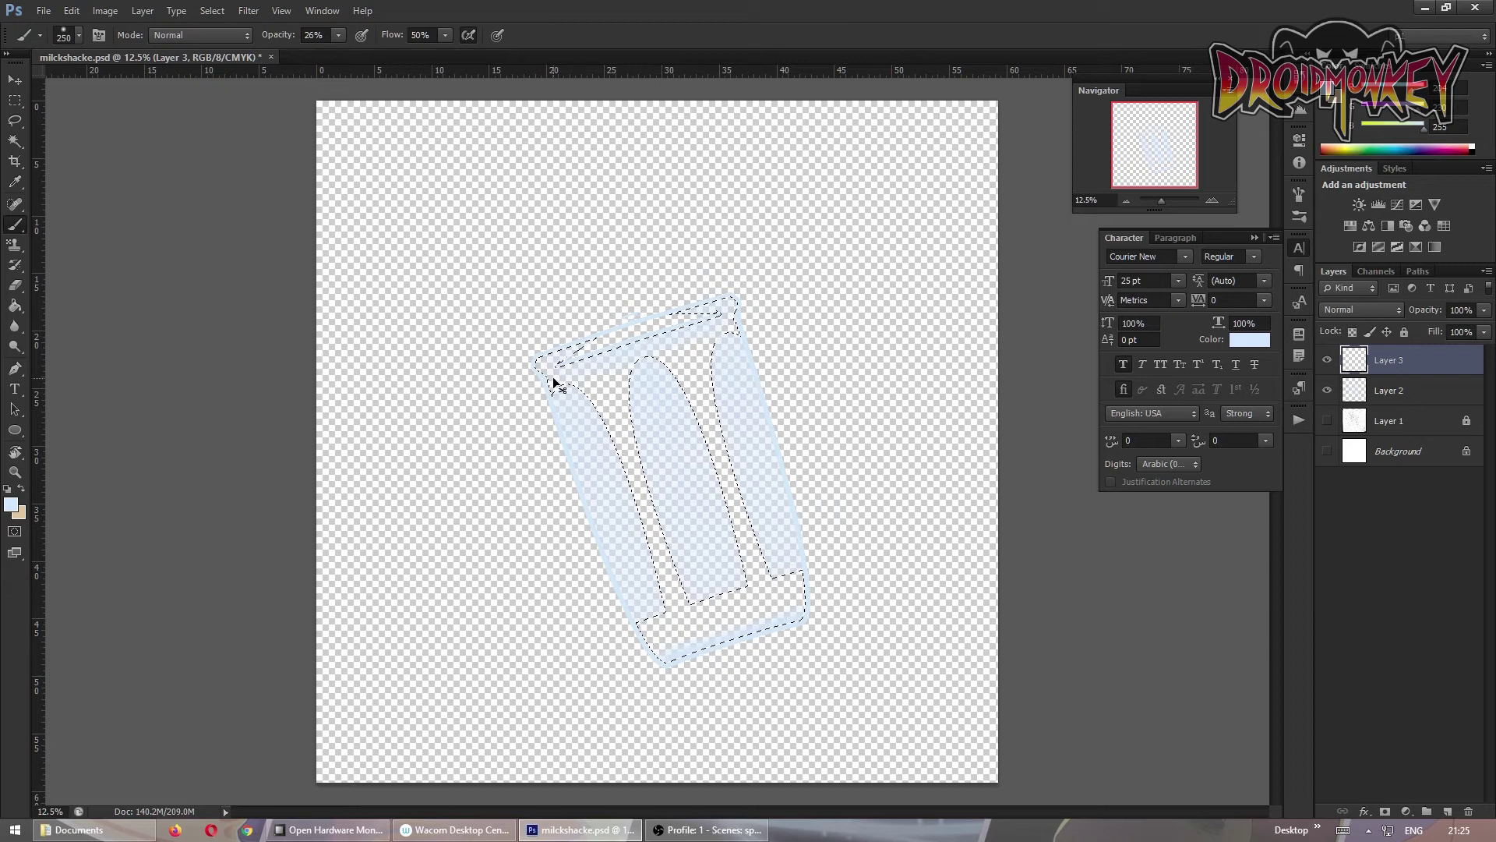
key(ctrl+alt+z)
key(ctrl+alt+z)
key(e)
key(alt+bracketleft)
key(alt+bracketright)
key(b)
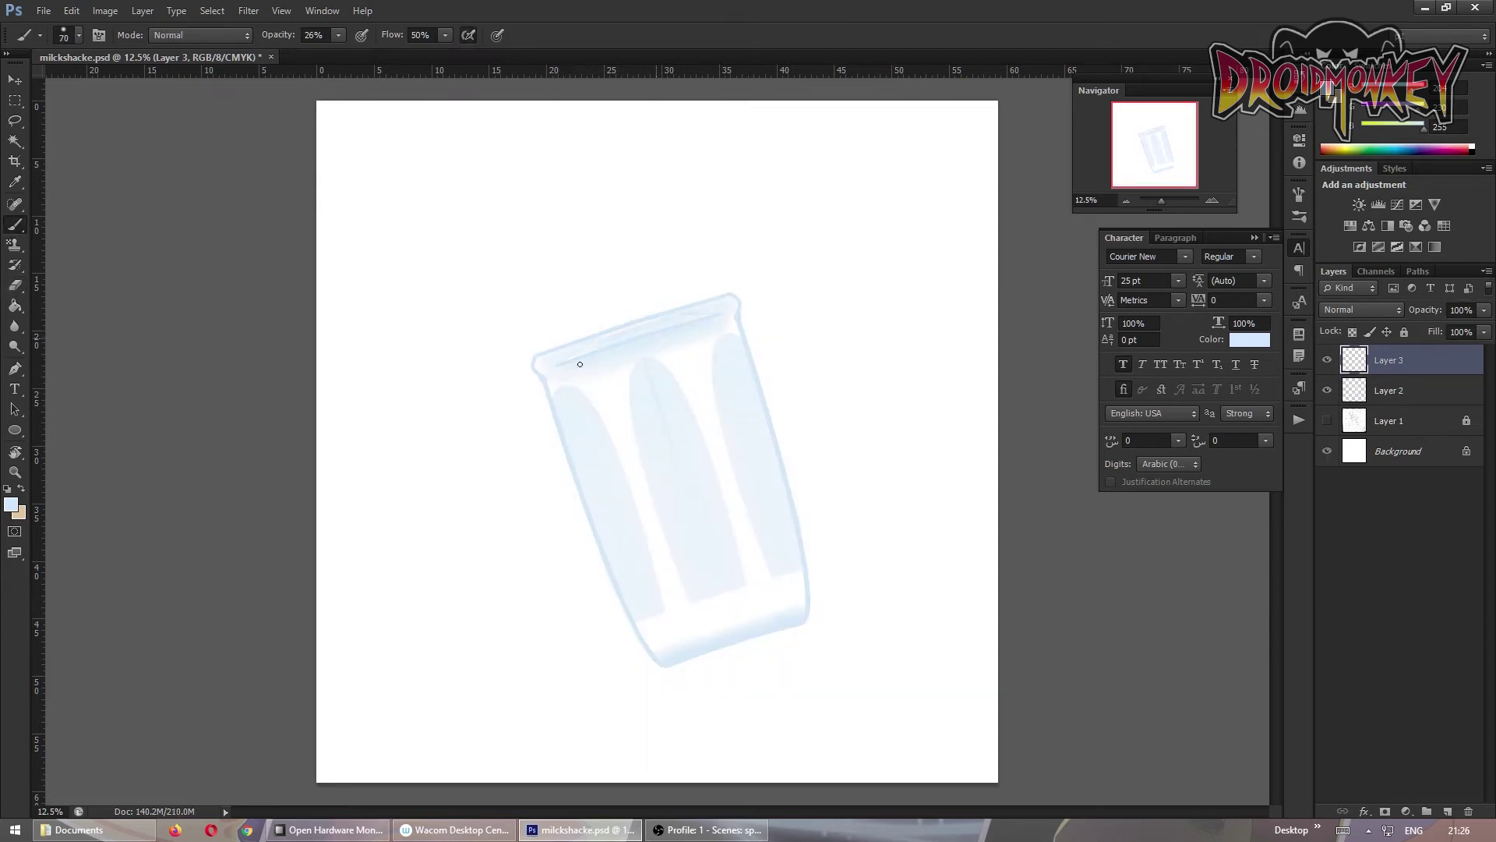
Select the glass shape by colour on Layer 2, then brush its left side on Layer 3
key(w)
key(alt+bracketleft)
click(641, 333)
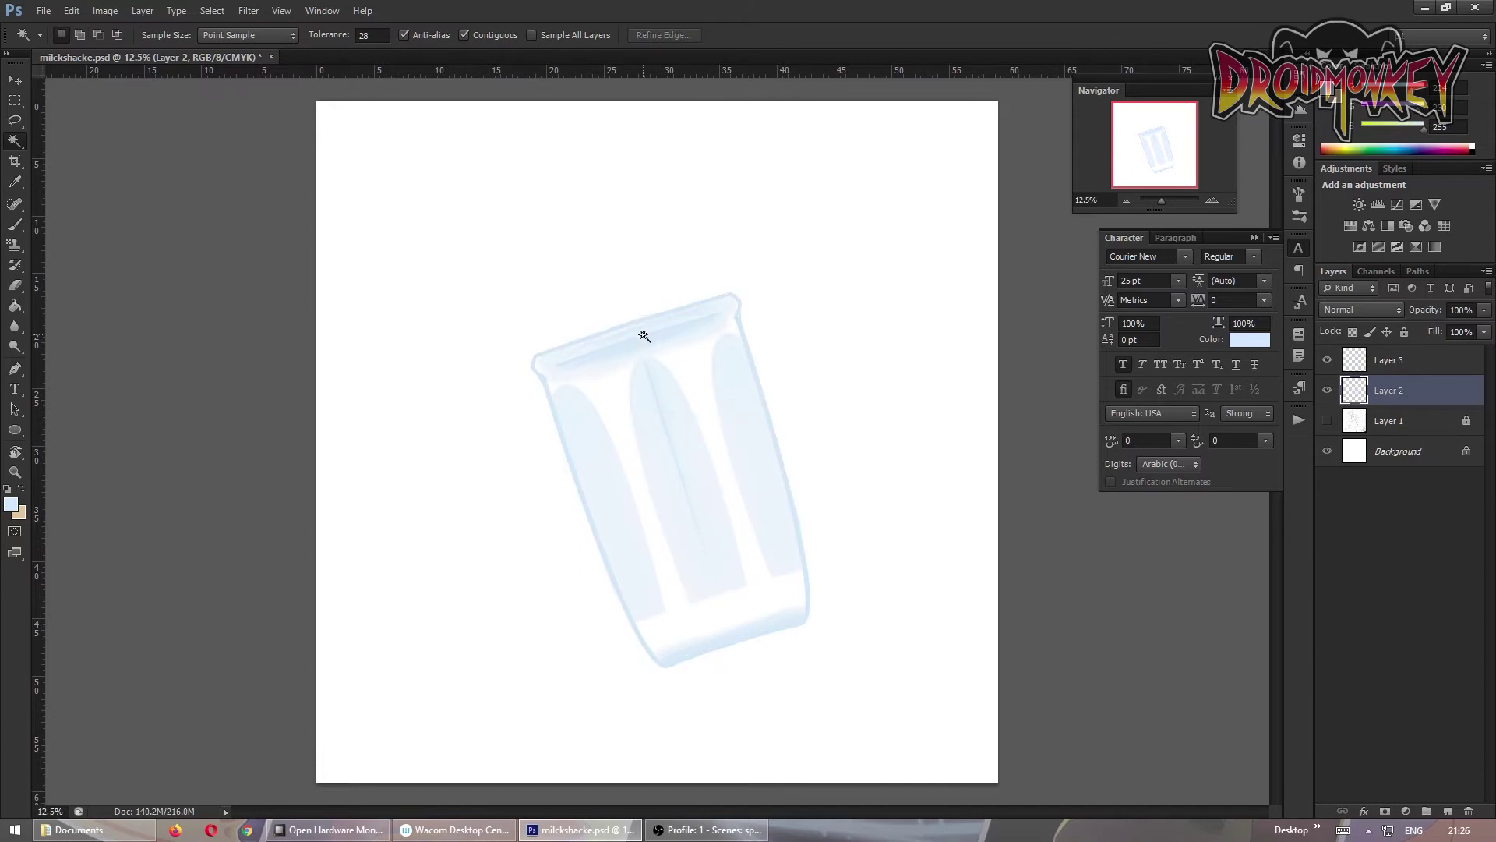
click(1338, 367)
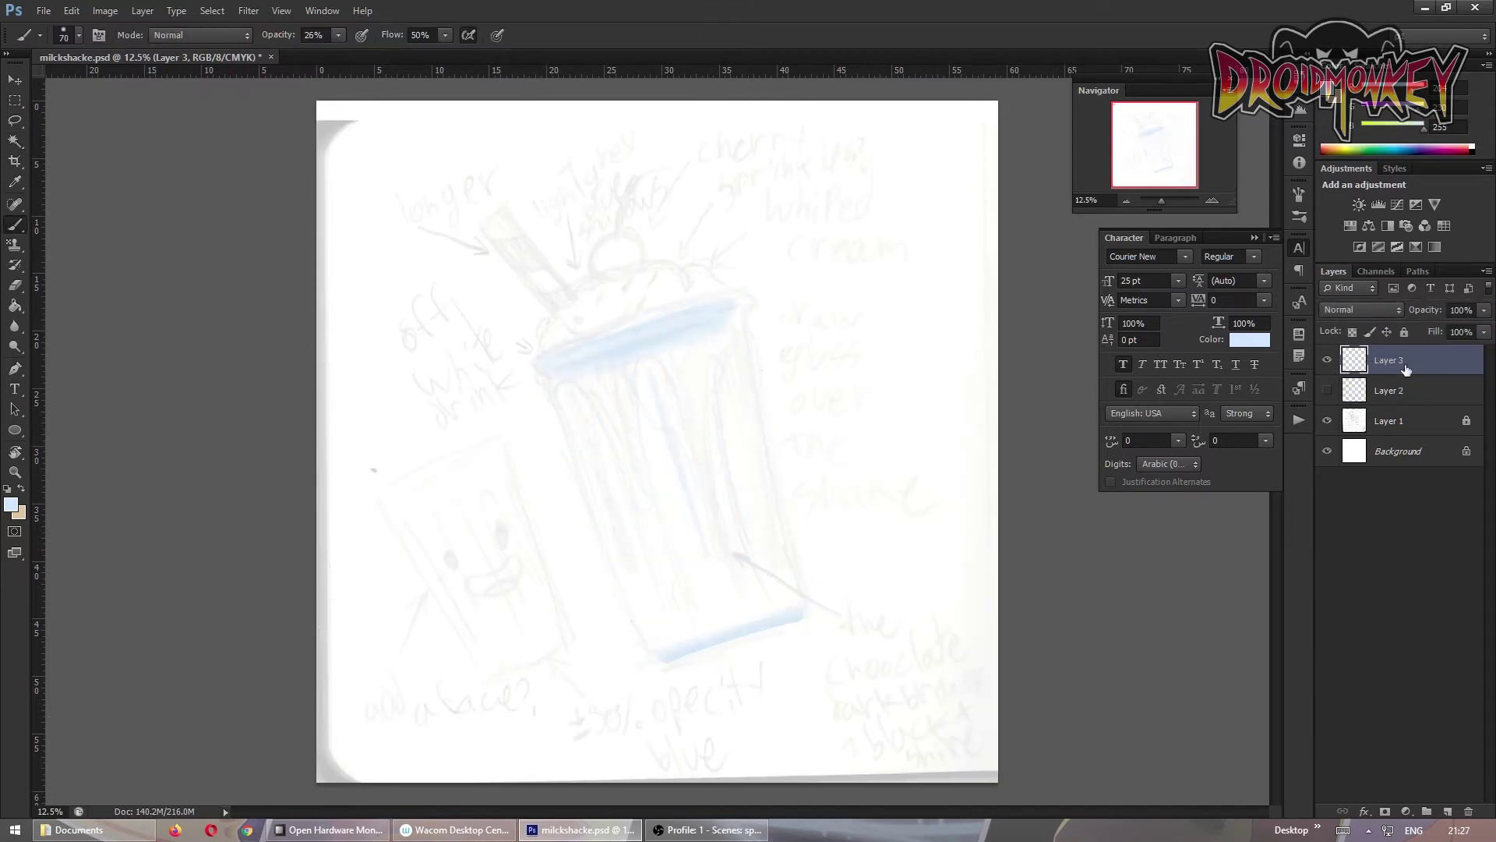
drag(672, 667, 744, 643)
Stroke the glass side path in light blue and add a new empty layer
click(1327, 390)
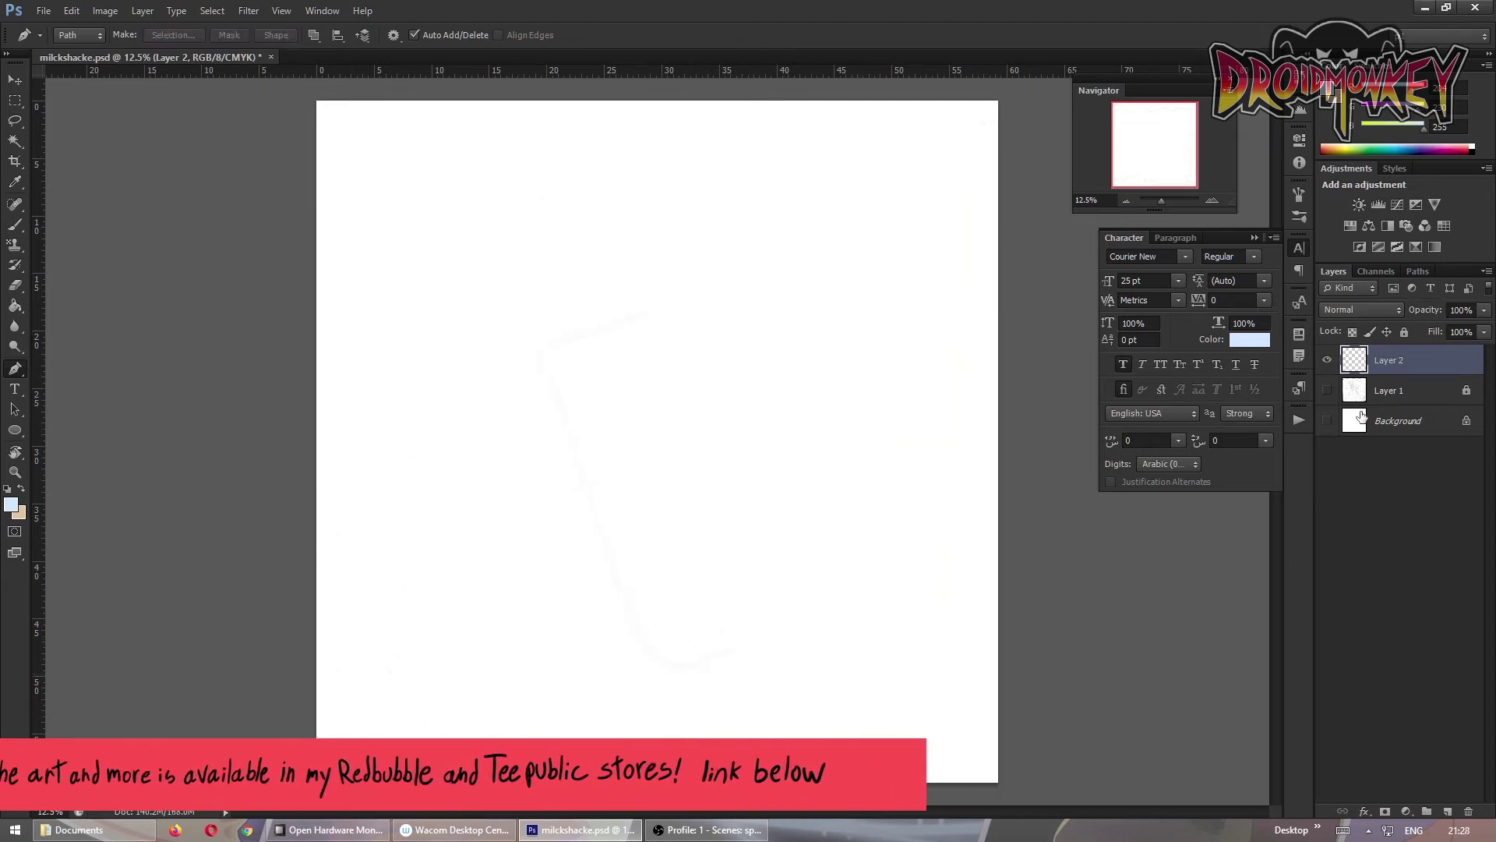
click(1327, 421)
click(1328, 421)
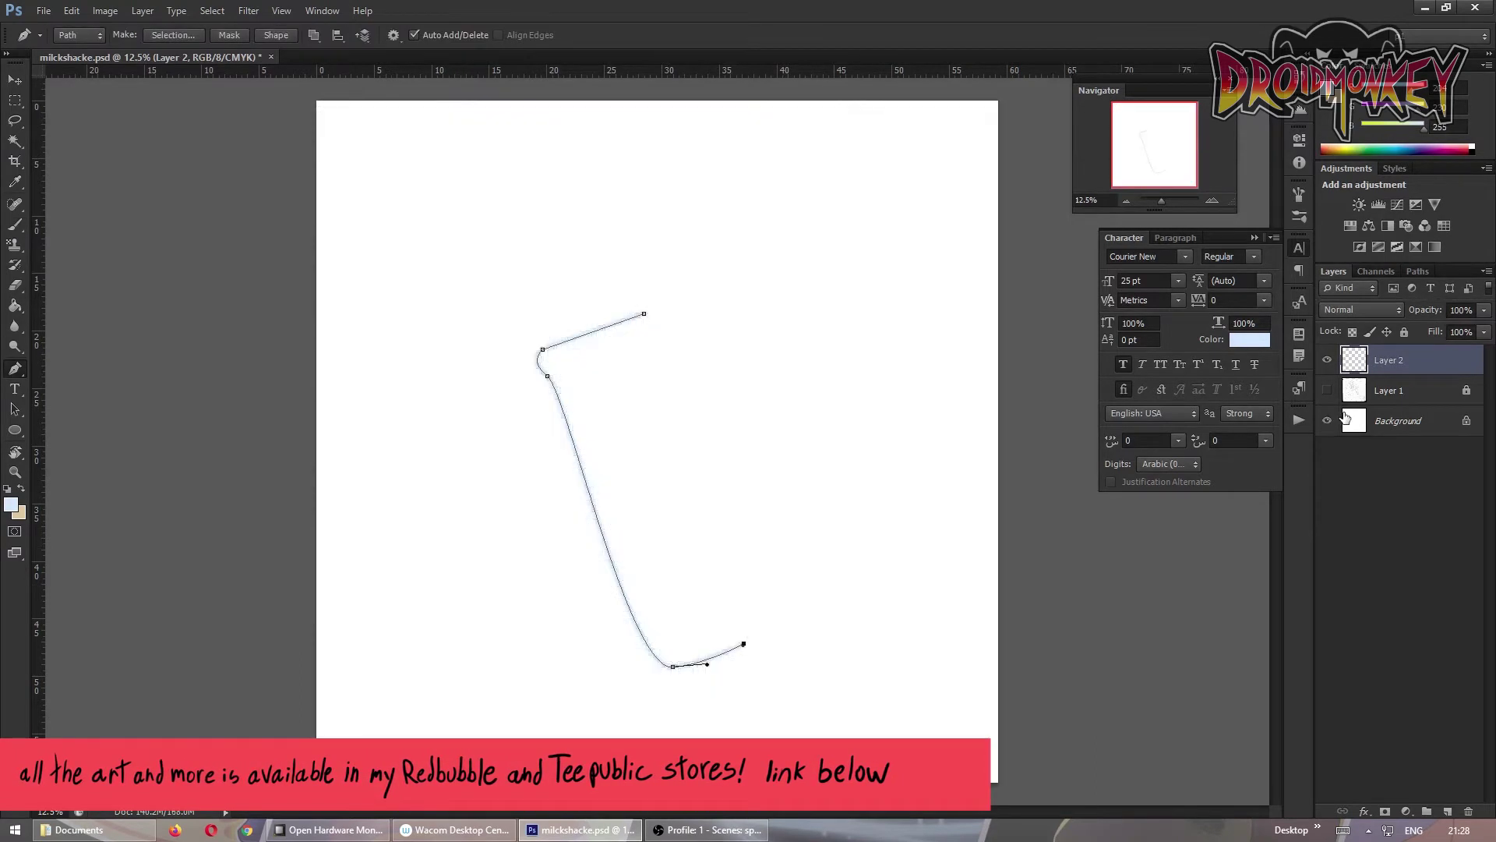
right_click(818, 600)
click(896, 382)
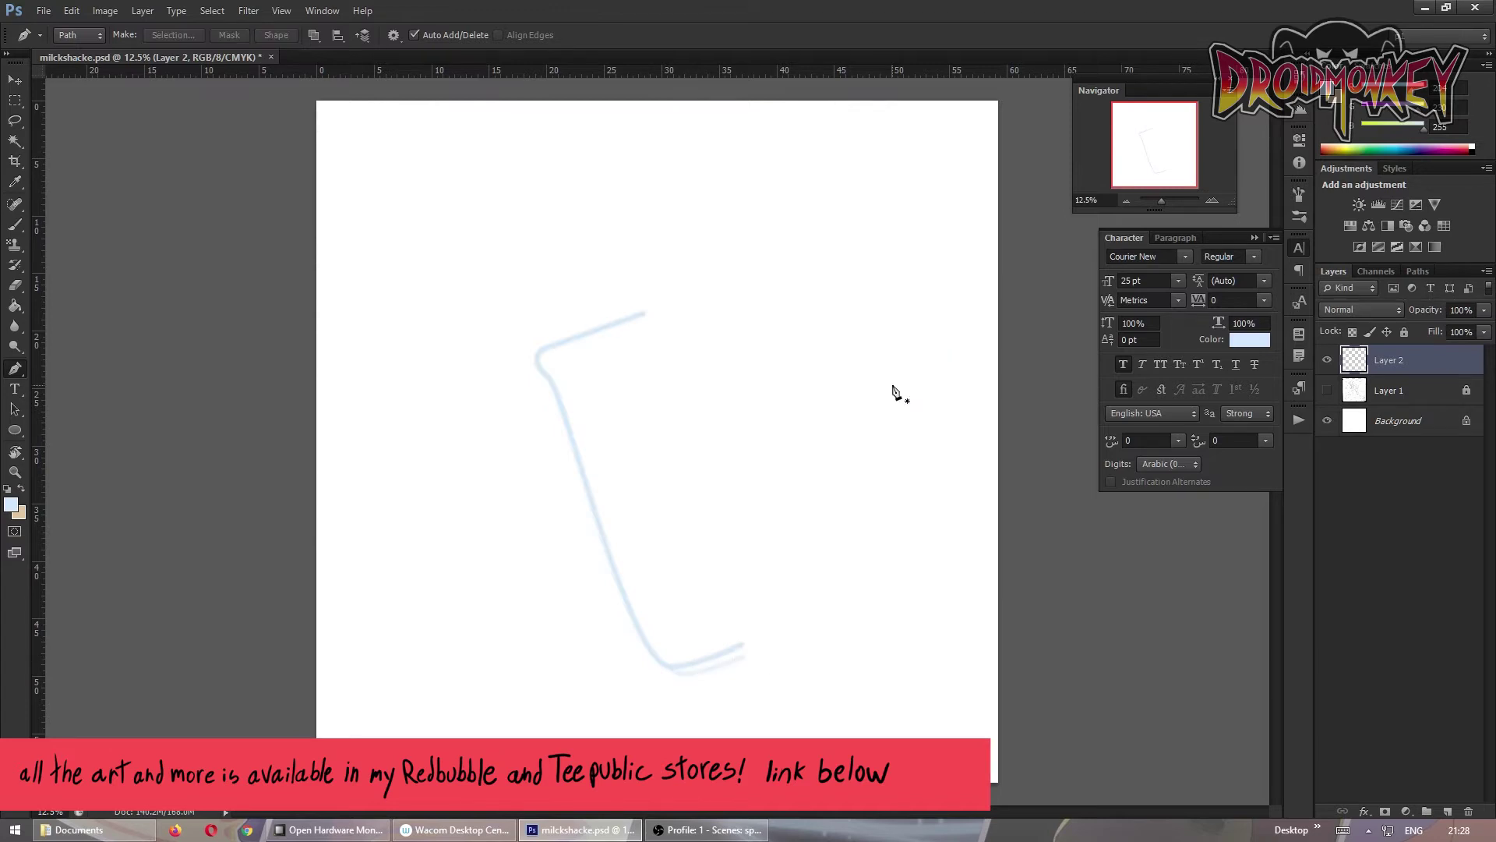
click(1447, 811)
click(1327, 420)
Draw a tall oval highlight path inside the glass, stroke it light blue and merge it
click(648, 356)
drag(658, 505, 708, 643)
drag(719, 595, 734, 602)
drag(649, 356, 538, 335)
right_click(768, 478)
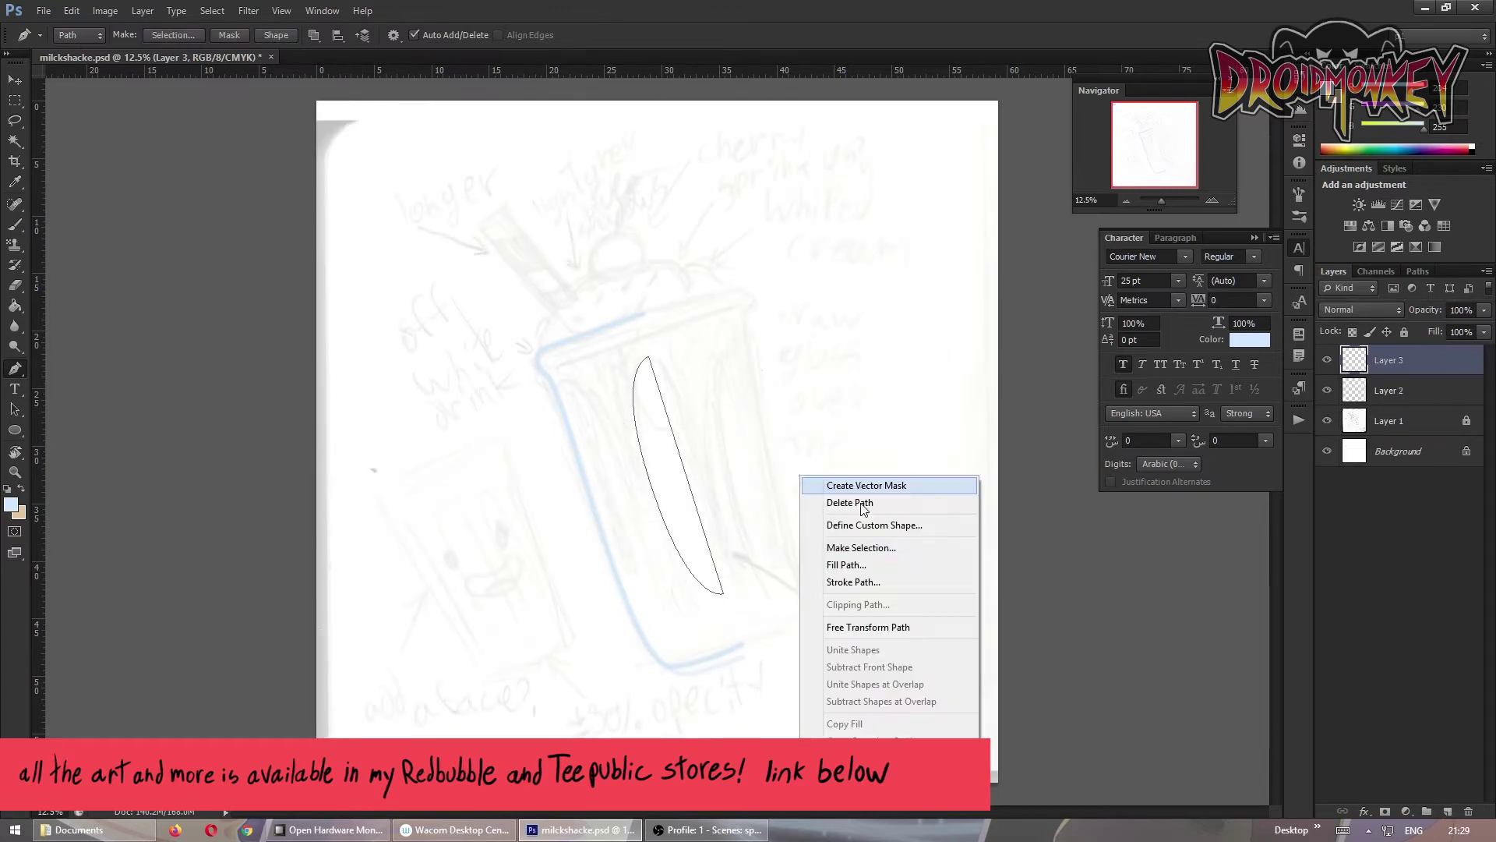
click(810, 568)
key(e)
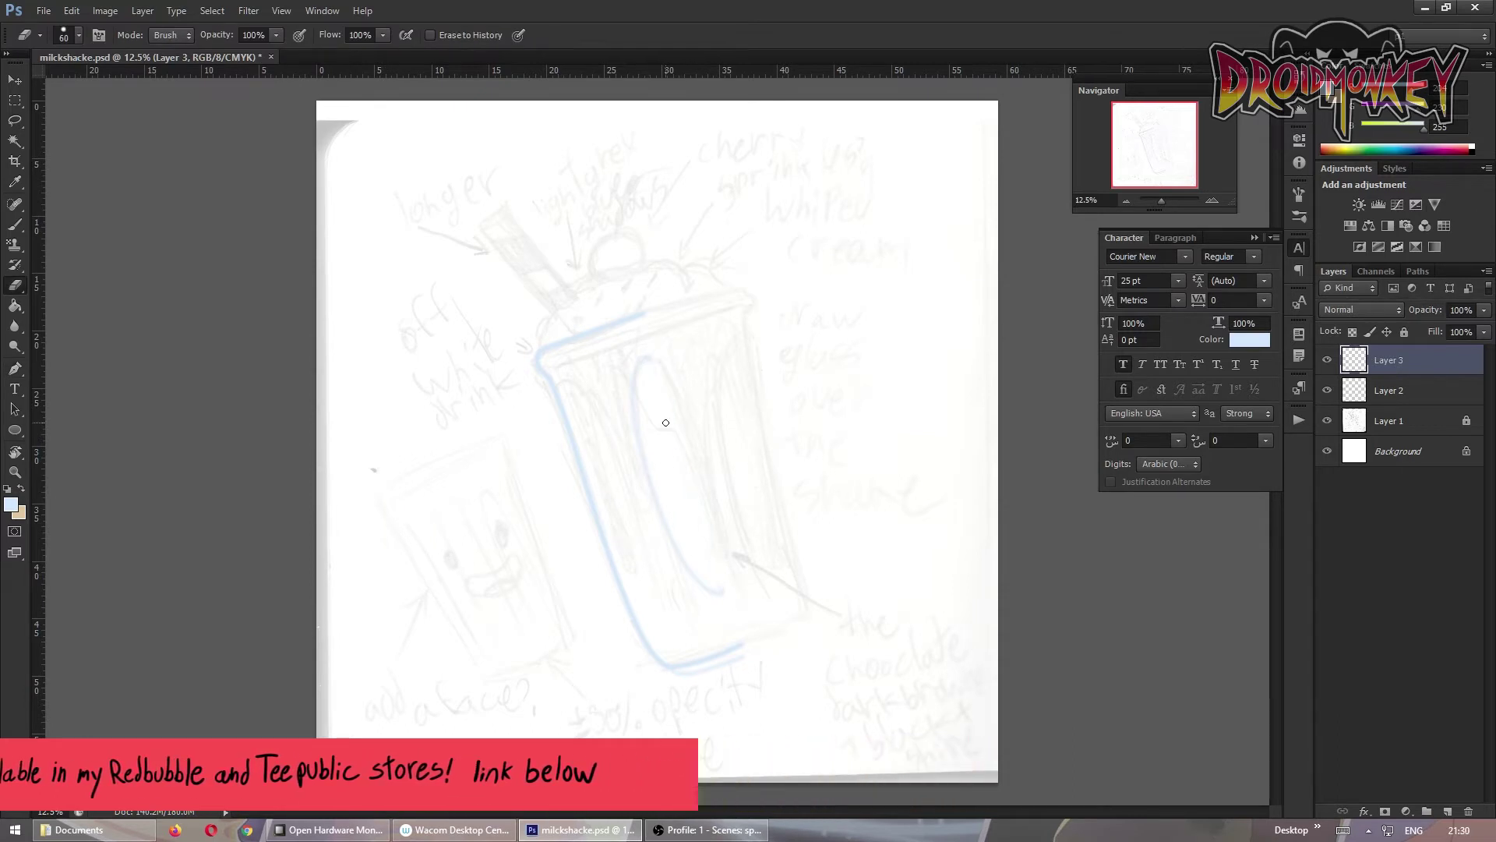
key(p)
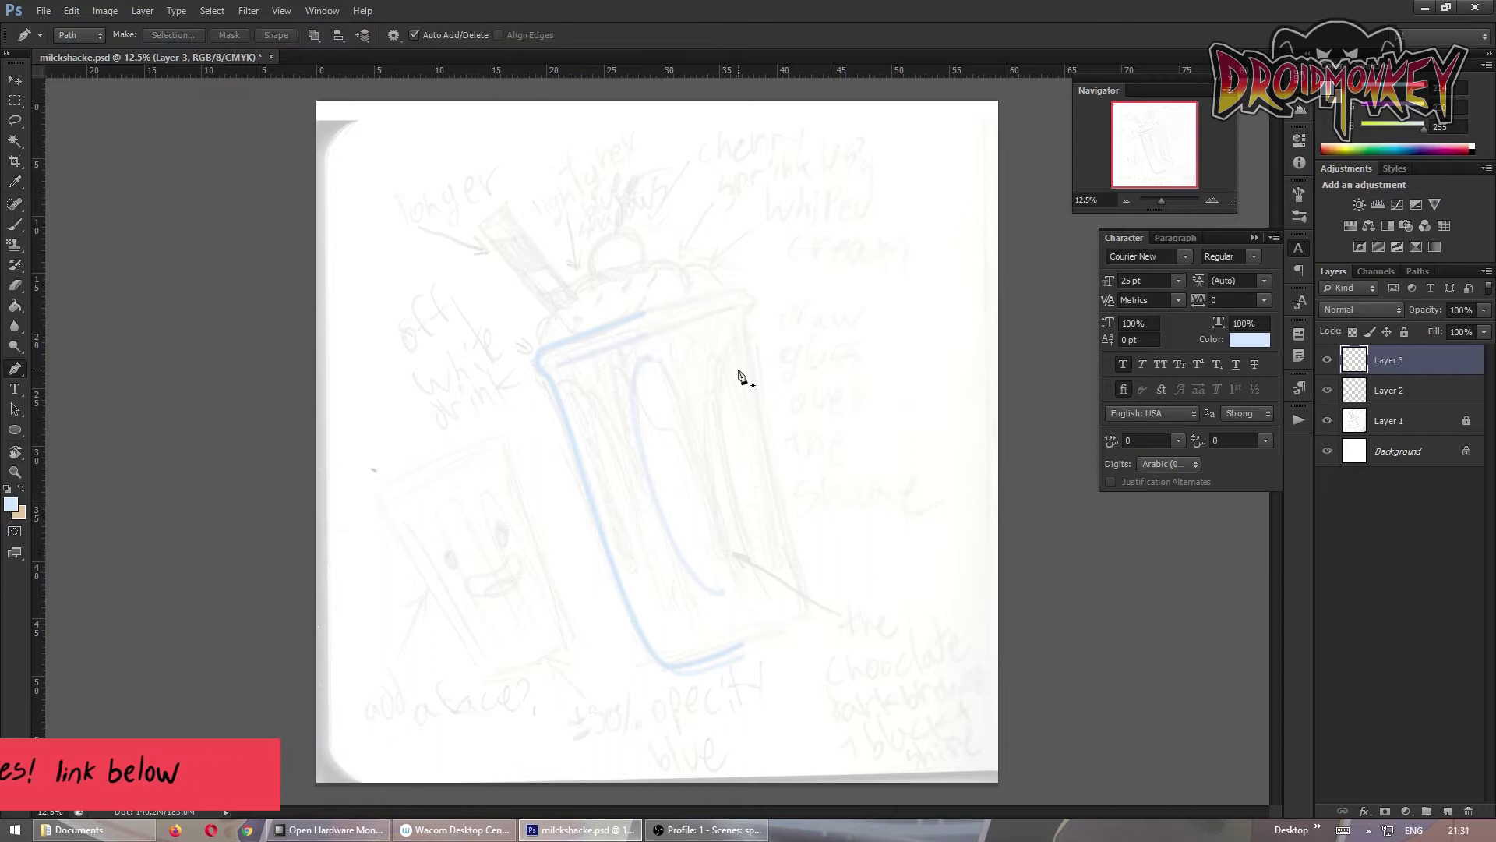
drag(1387, 360, 1469, 811)
Duplicate the glass outline and rotate the copy into the glass's right side
key(ctrl+j)
key(ctrl+t)
mouse_move(624, 257)
mouse_down()
mouse_move(858, 565)
mouse_move(747, 465)
mouse_move(632, 310)
mouse_up()
drag(945, 551, 937, 556)
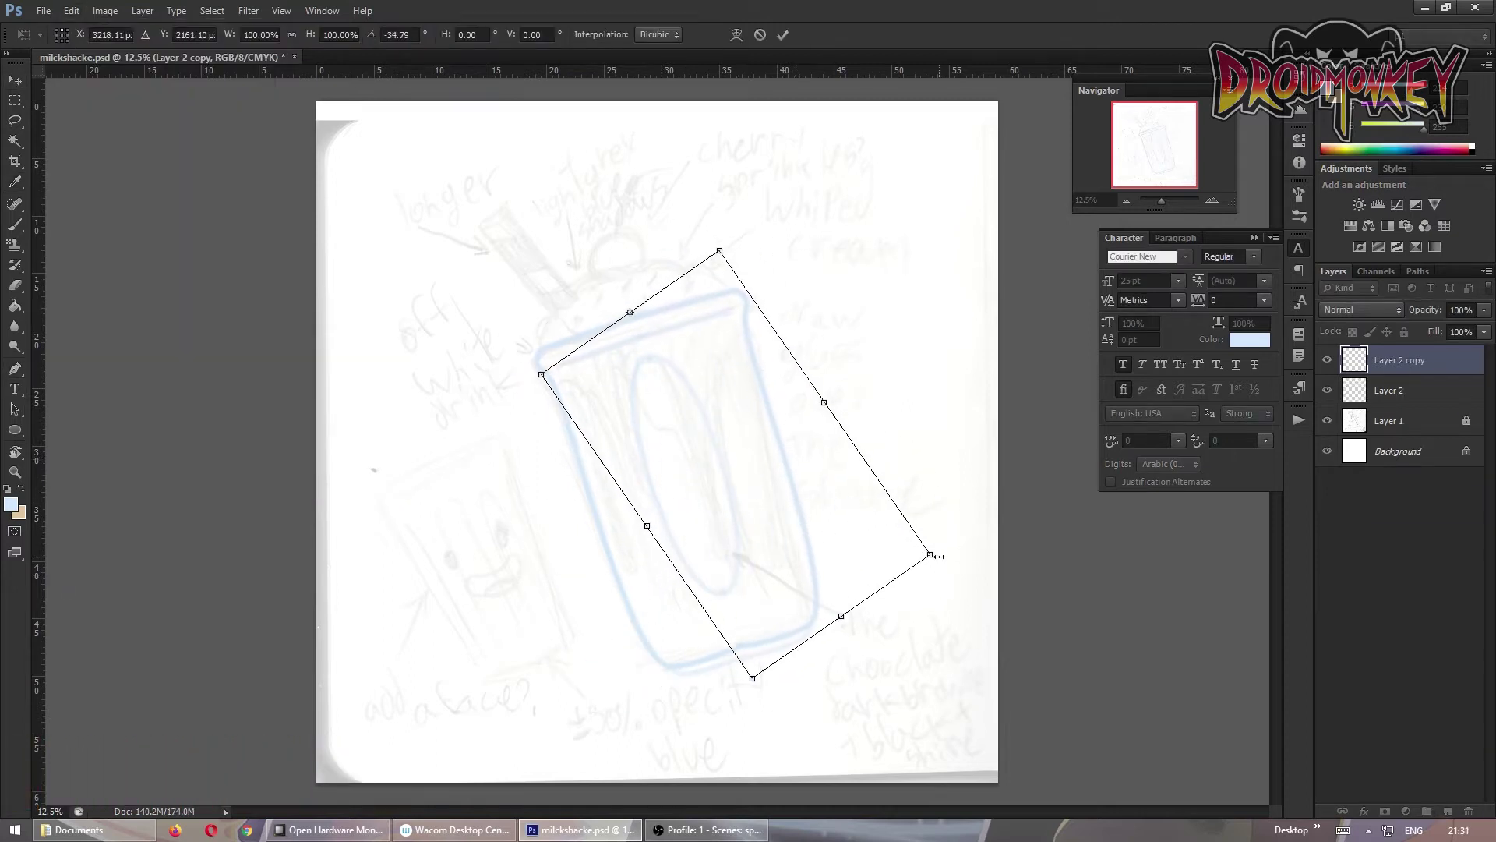
key(Return)
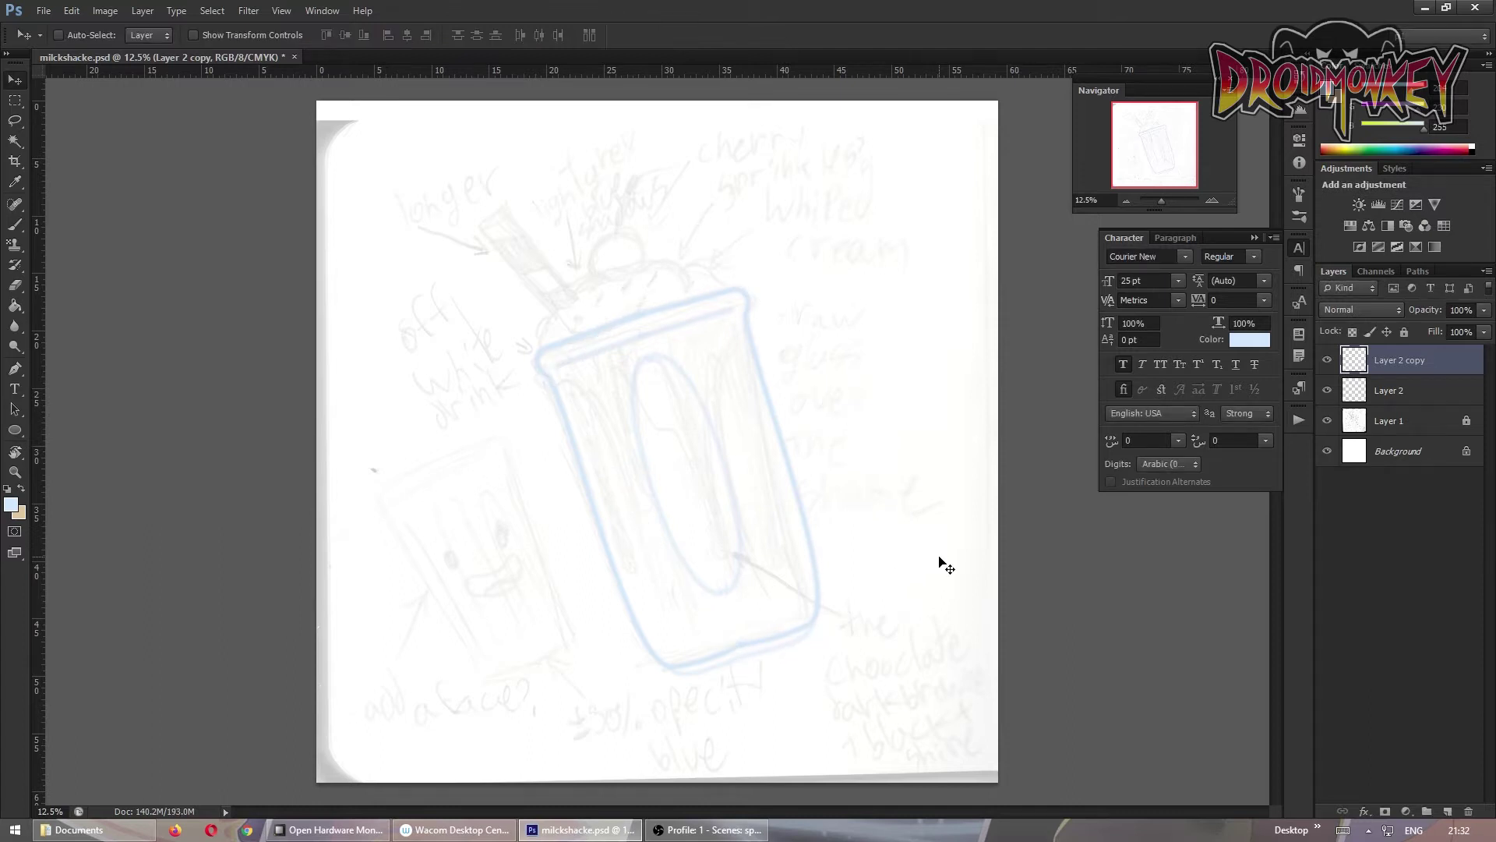
Copy the oval highlight onto its own layer and move the copy to the left
key(l)
drag(748, 577, 741, 467)
key(ctrl+j)
drag(661, 509, 649, 580)
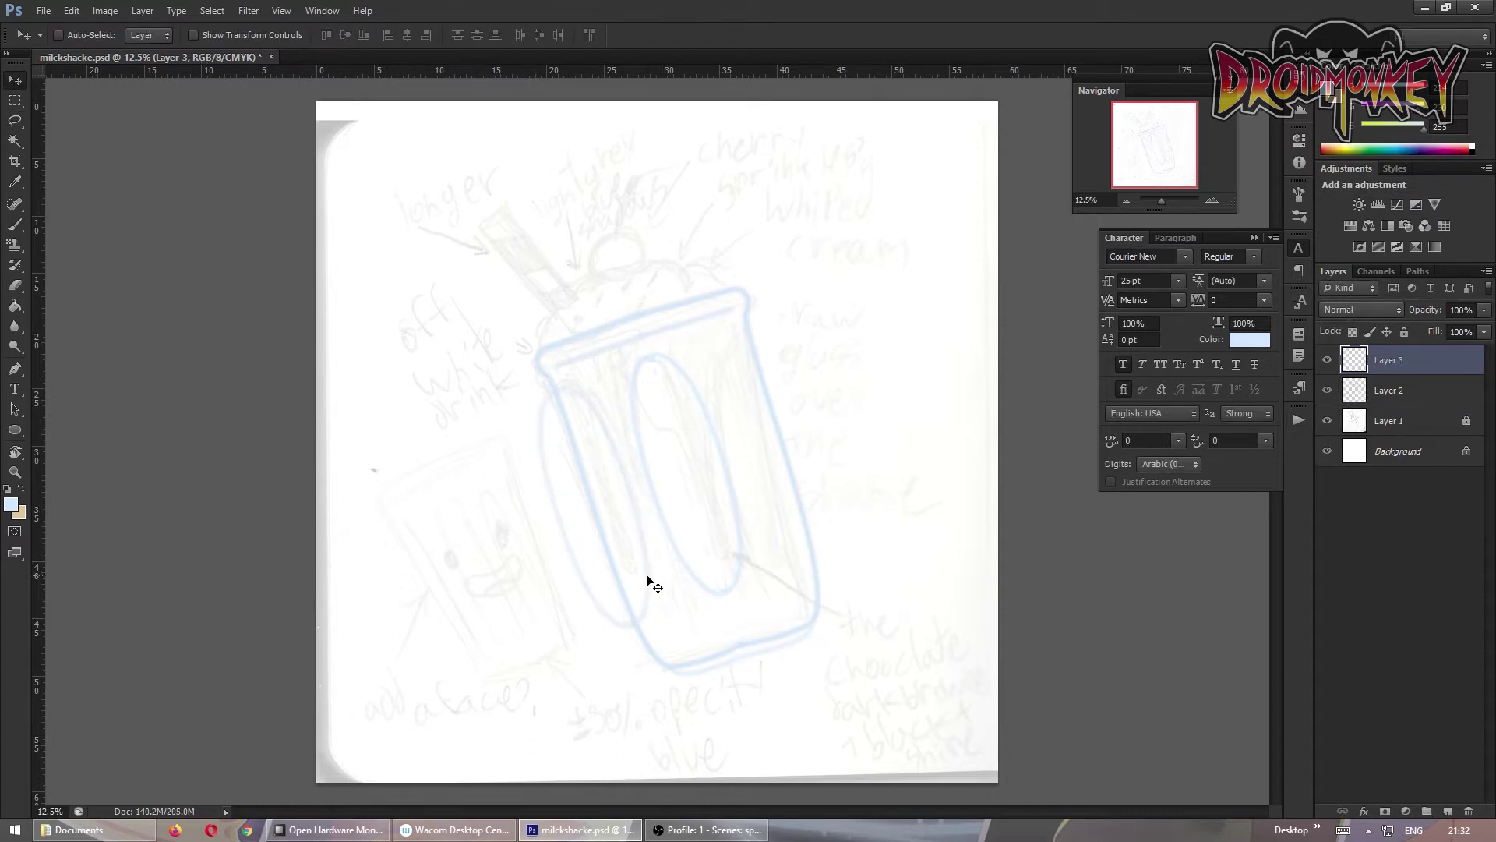
key(ctrl+alt+z)
key(ctrl+alt+z)
key(ctrl+j)
drag(741, 575, 652, 554)
Remove an extra oval copy placed to the right of the glass
key(ctrl+t)
key(Escape)
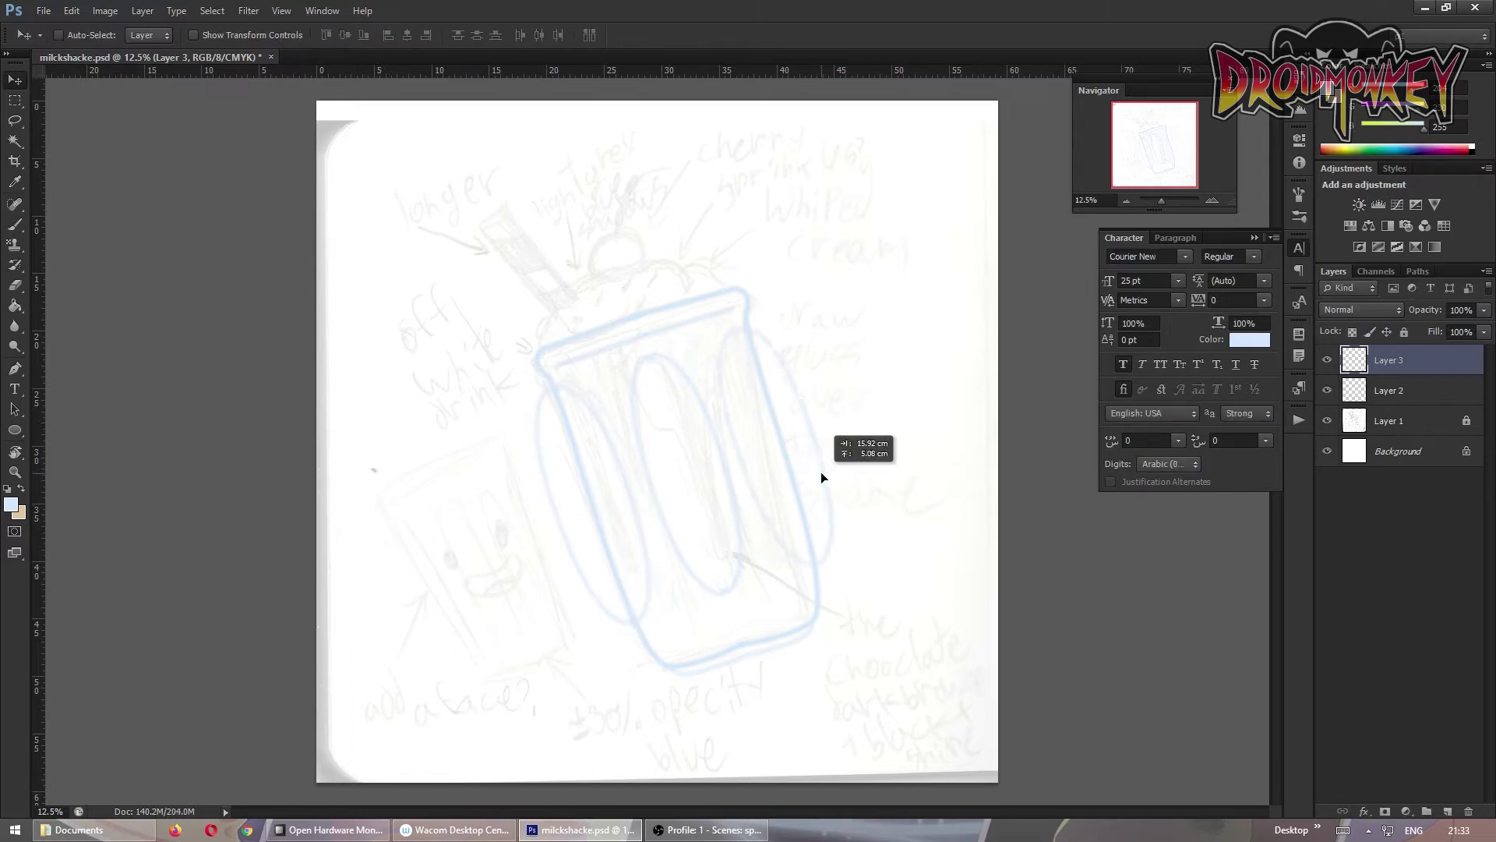
drag(658, 374, 835, 476)
key(ctrl+t)
key(Escape)
key(Delete)
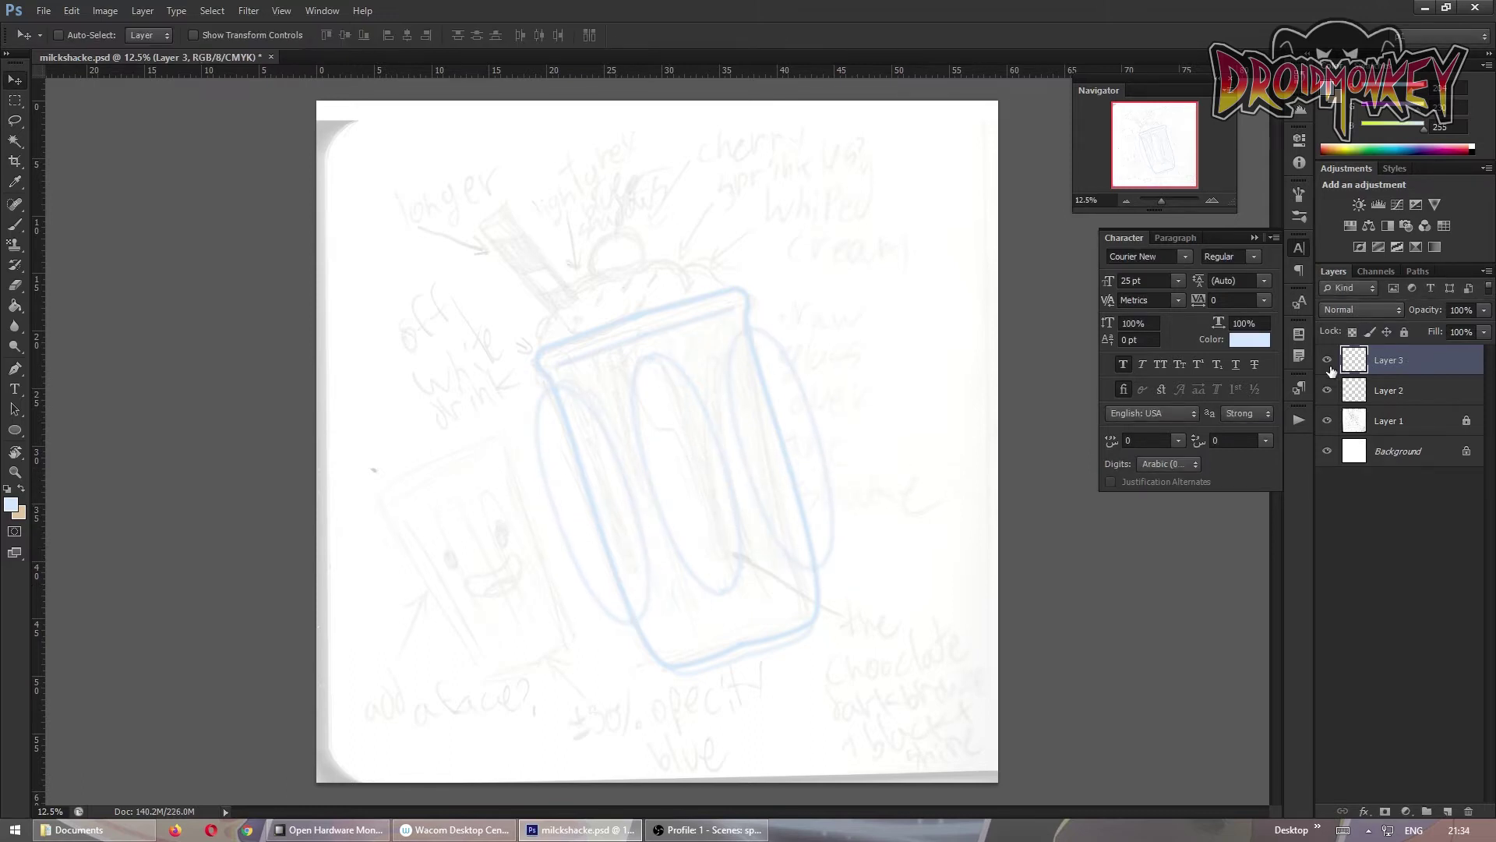
Select the whole glass outline, then activate Layer 3 with the outline layer hidden
key(e)
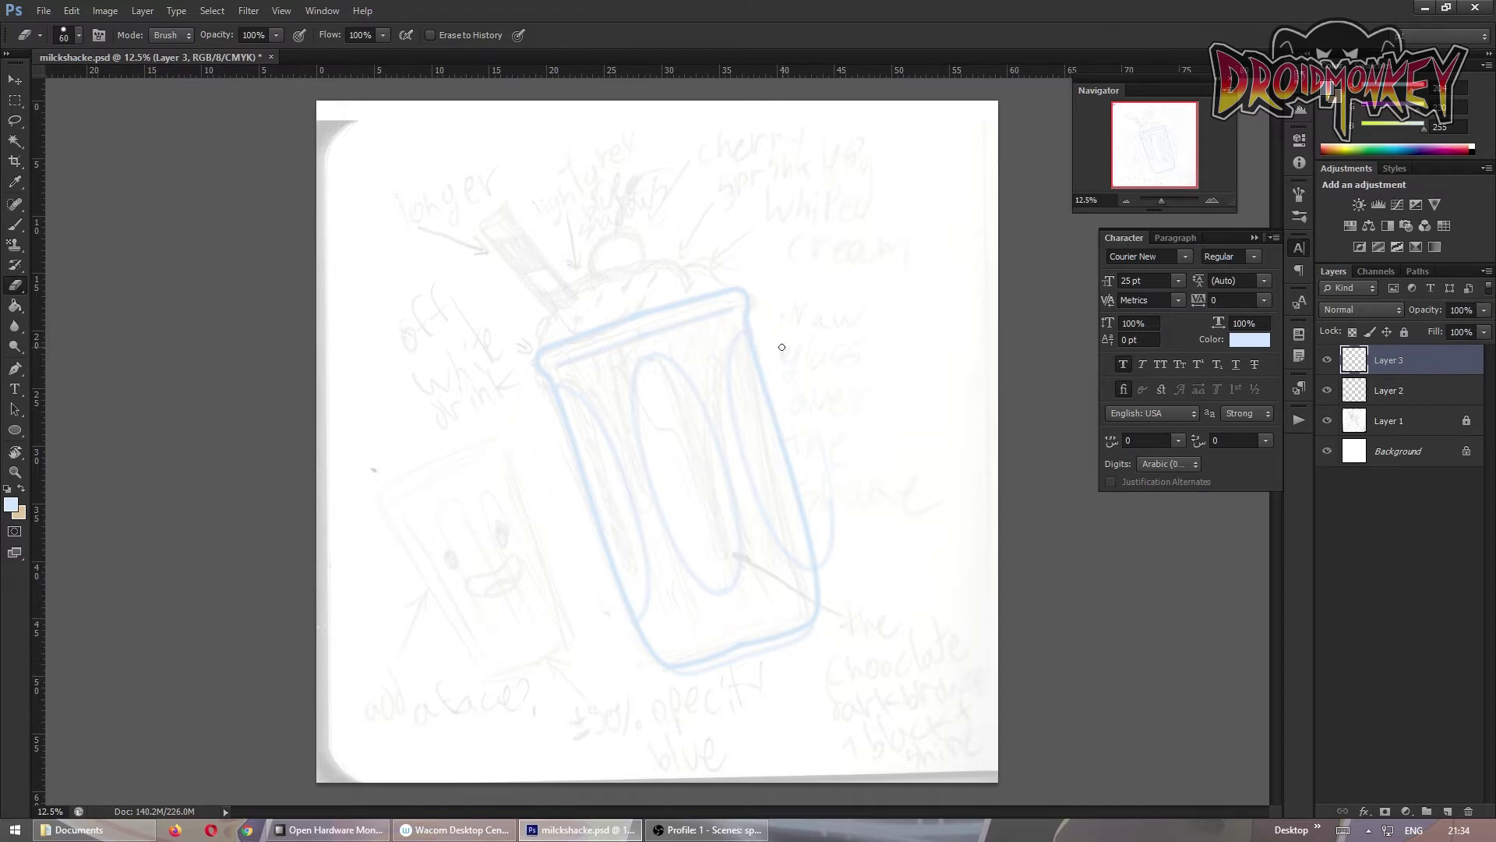
ctrl+click(1354, 390)
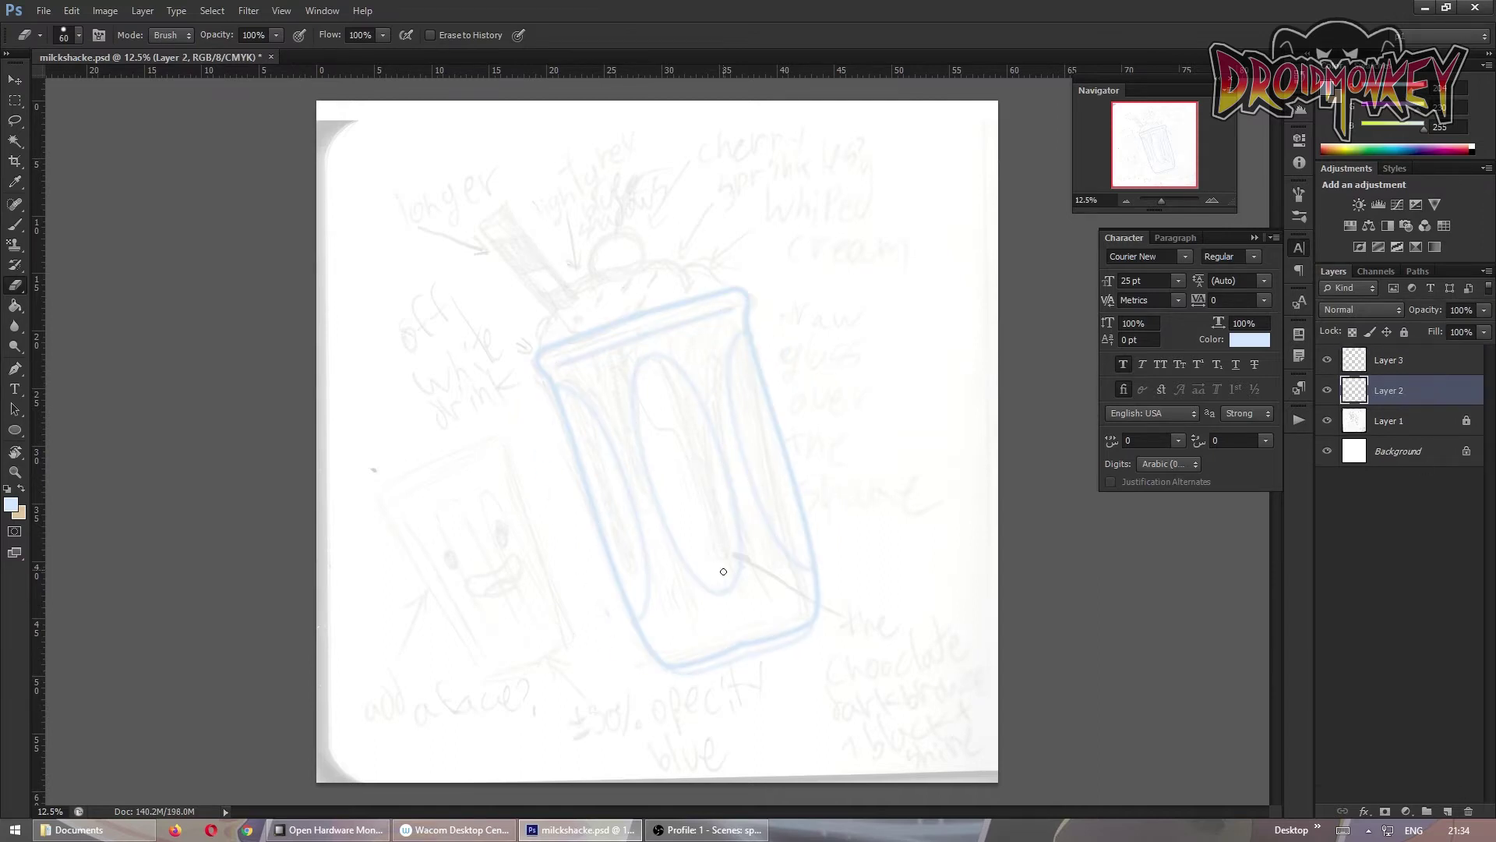
key(l)
drag(634, 303, 623, 296)
key(ctrl+z)
drag(602, 589, 601, 590)
key(ctrl+z)
click(1389, 360)
click(1327, 389)
key(b)
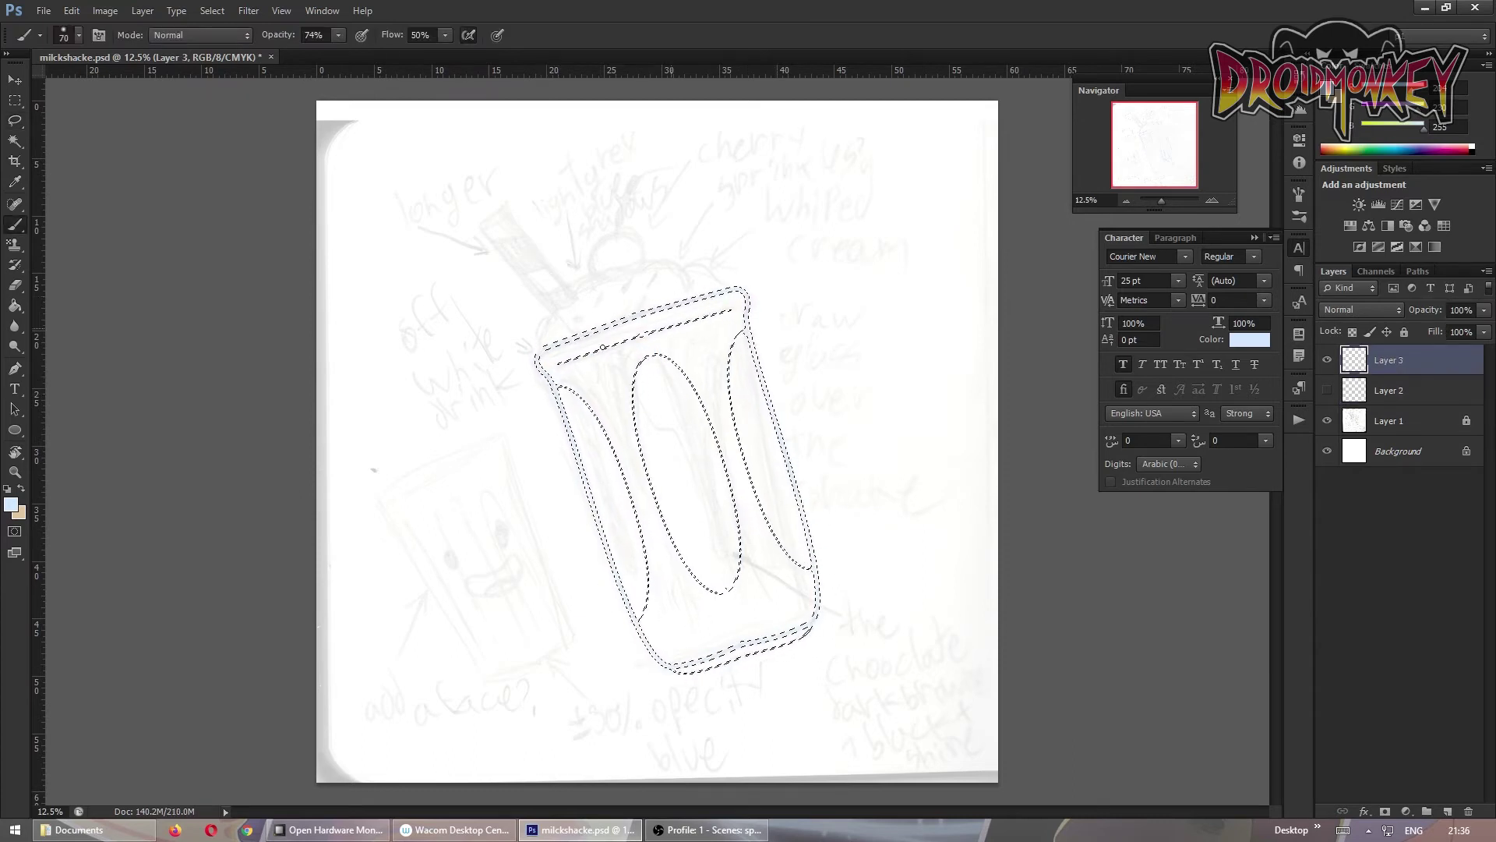
Toggle the sketch and white background visibility and shrink the brush
key(ctrl+d)
click(1327, 420)
click(1327, 451)
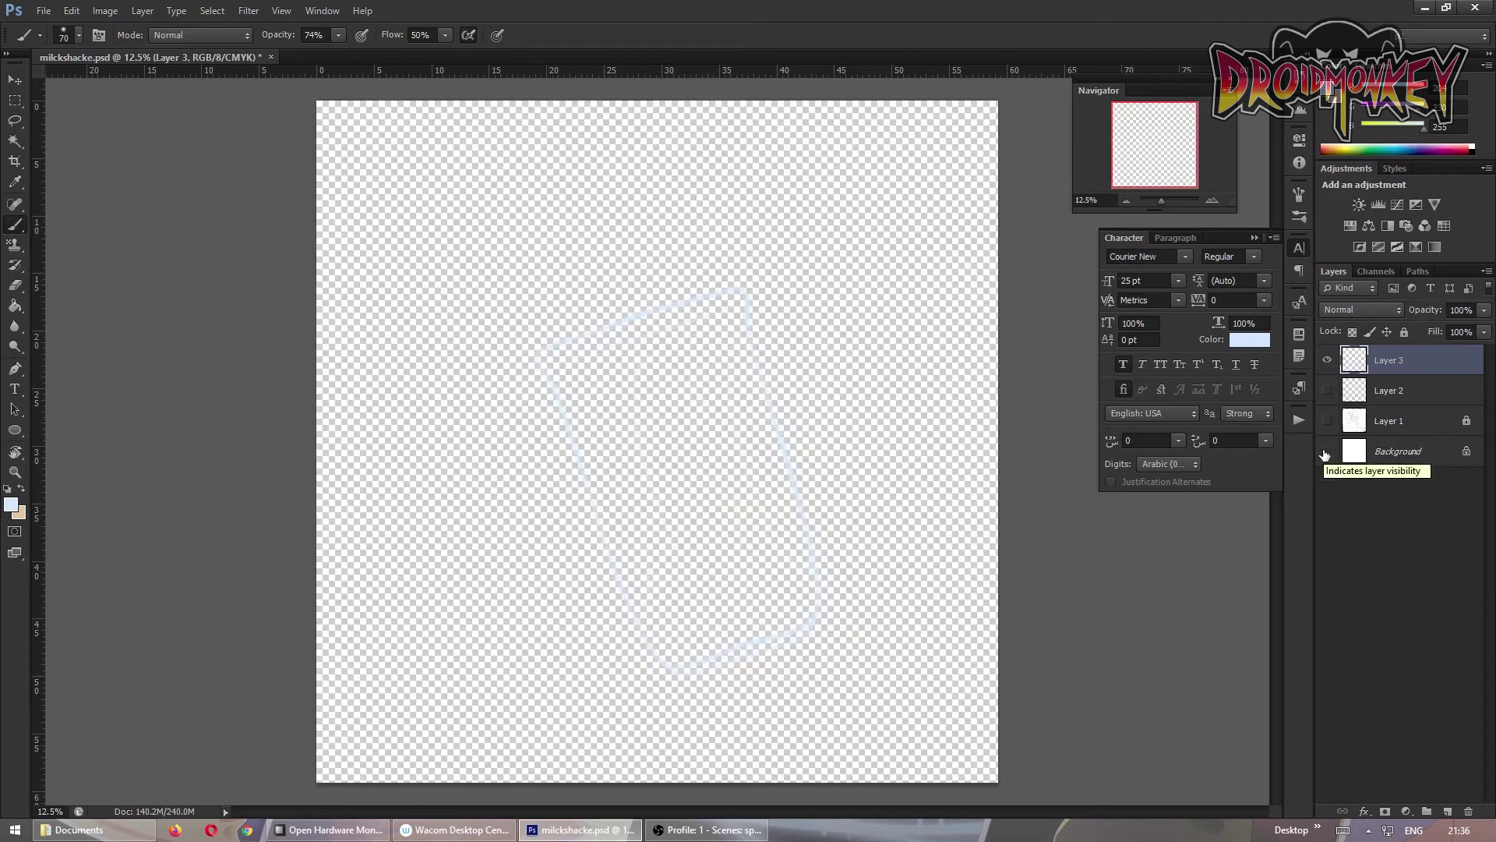
key(ctrl+shift+d)
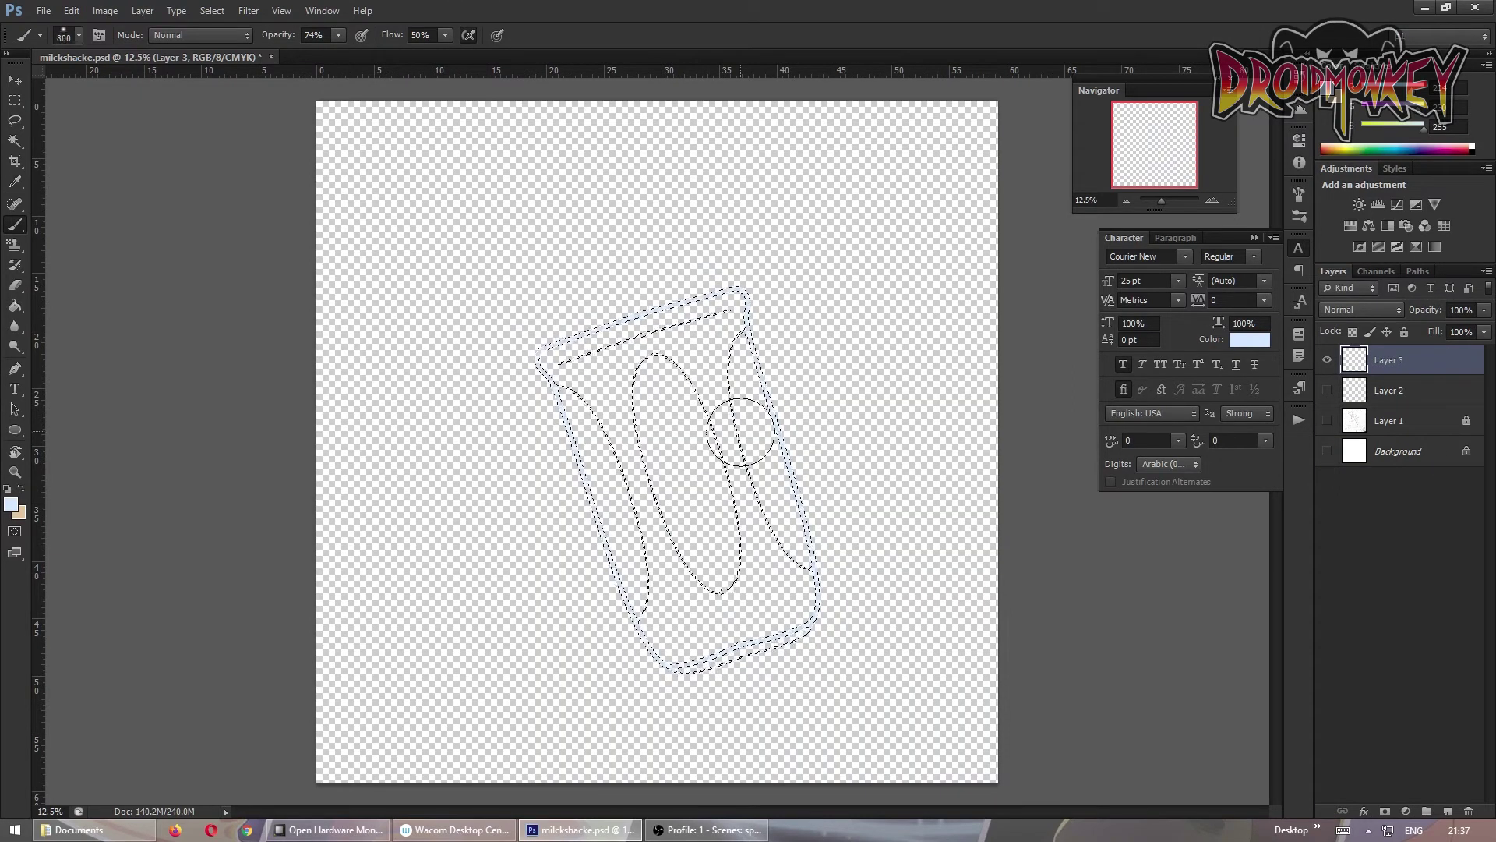
key(bracketleft)
key(bracketleft)
key(bracketleft)
key(ctrl+d)
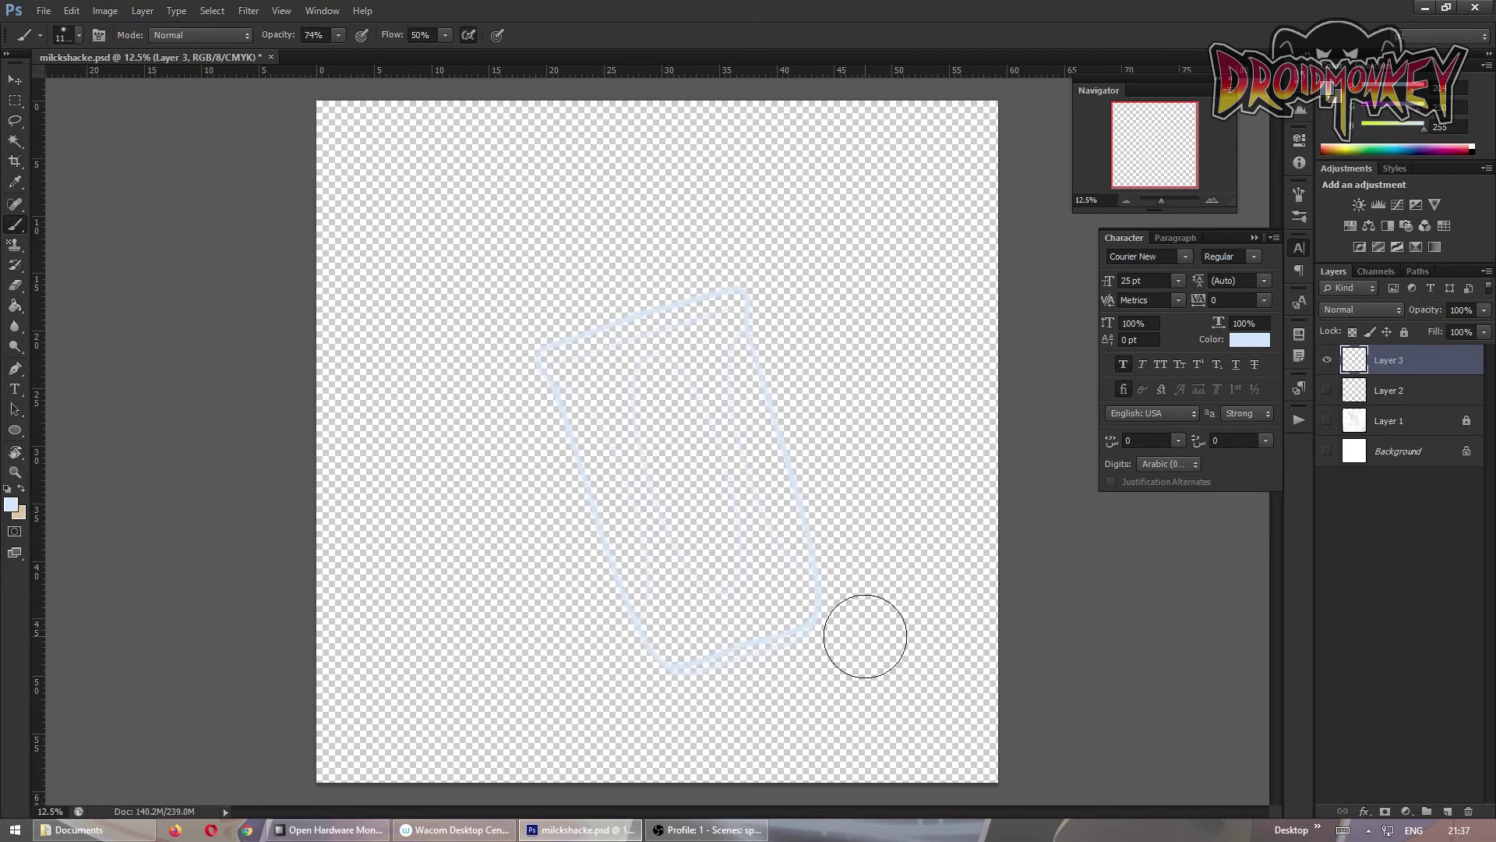
click(1328, 451)
On Layer 2, select the area around the cup outline with the Magic Wand
click(1352, 392)
key(l)
drag(825, 261, 842, 285)
key(w)
click(849, 518)
key(l)
drag(1327, 360, 1328, 390)
drag(806, 308, 773, 343)
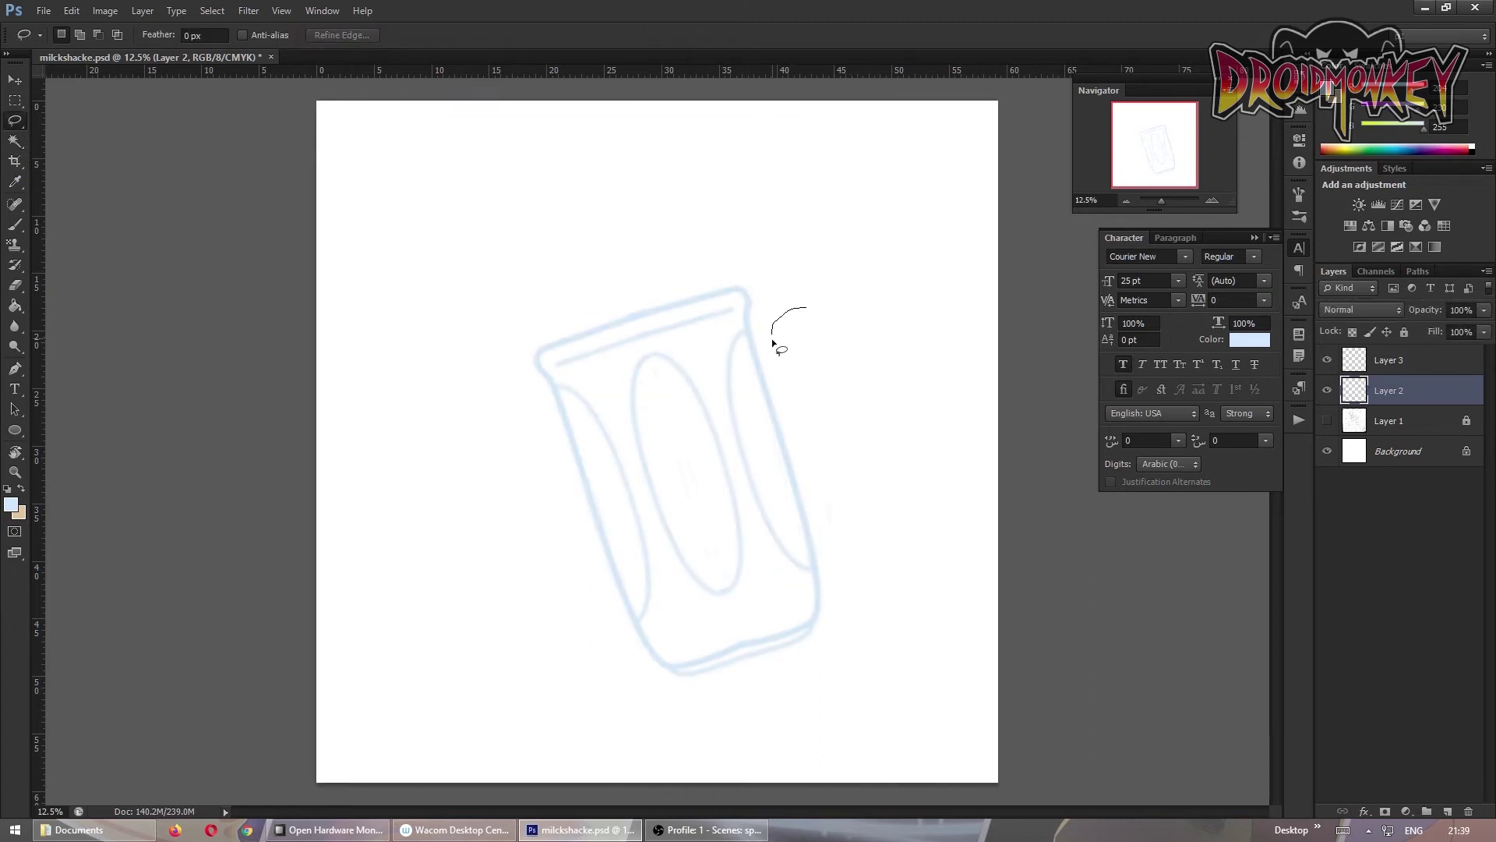
click(853, 288)
key(w)
click(1327, 390)
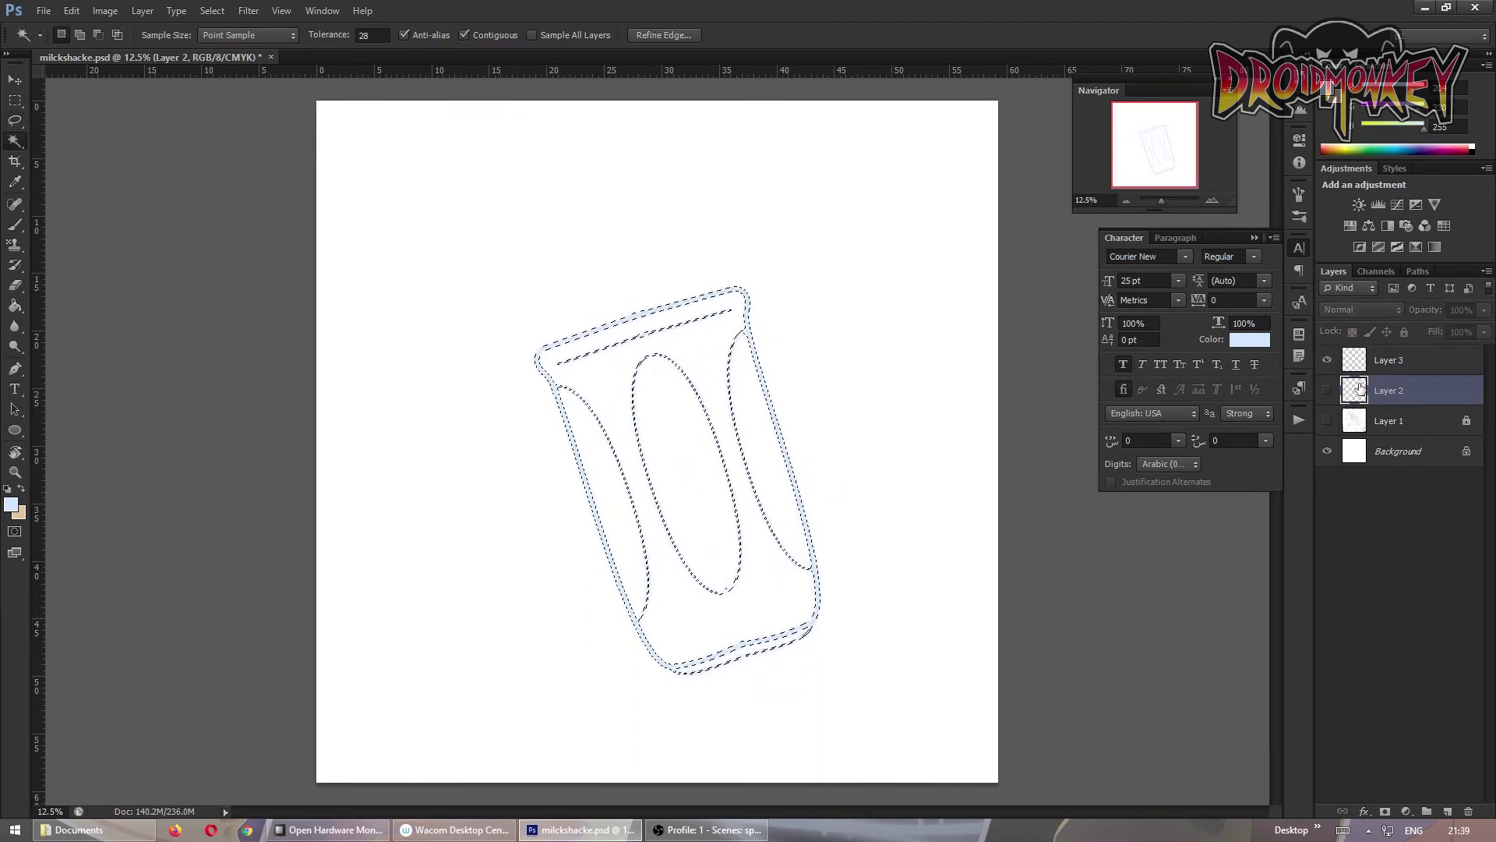
Make Layer 3 active with a 400 brush and invert the selection to the cup interior
click(1411, 361)
key(b)
key(ctrl+shift+i)
key(bracketright)
key(bracketright)
key(bracketright)
click(212, 10)
click(251, 67)
click(212, 10)
click(251, 67)
Brush light blue along the cup's top band, left edge and middle oval
drag(605, 348, 640, 330)
drag(562, 396, 623, 577)
drag(645, 467, 714, 448)
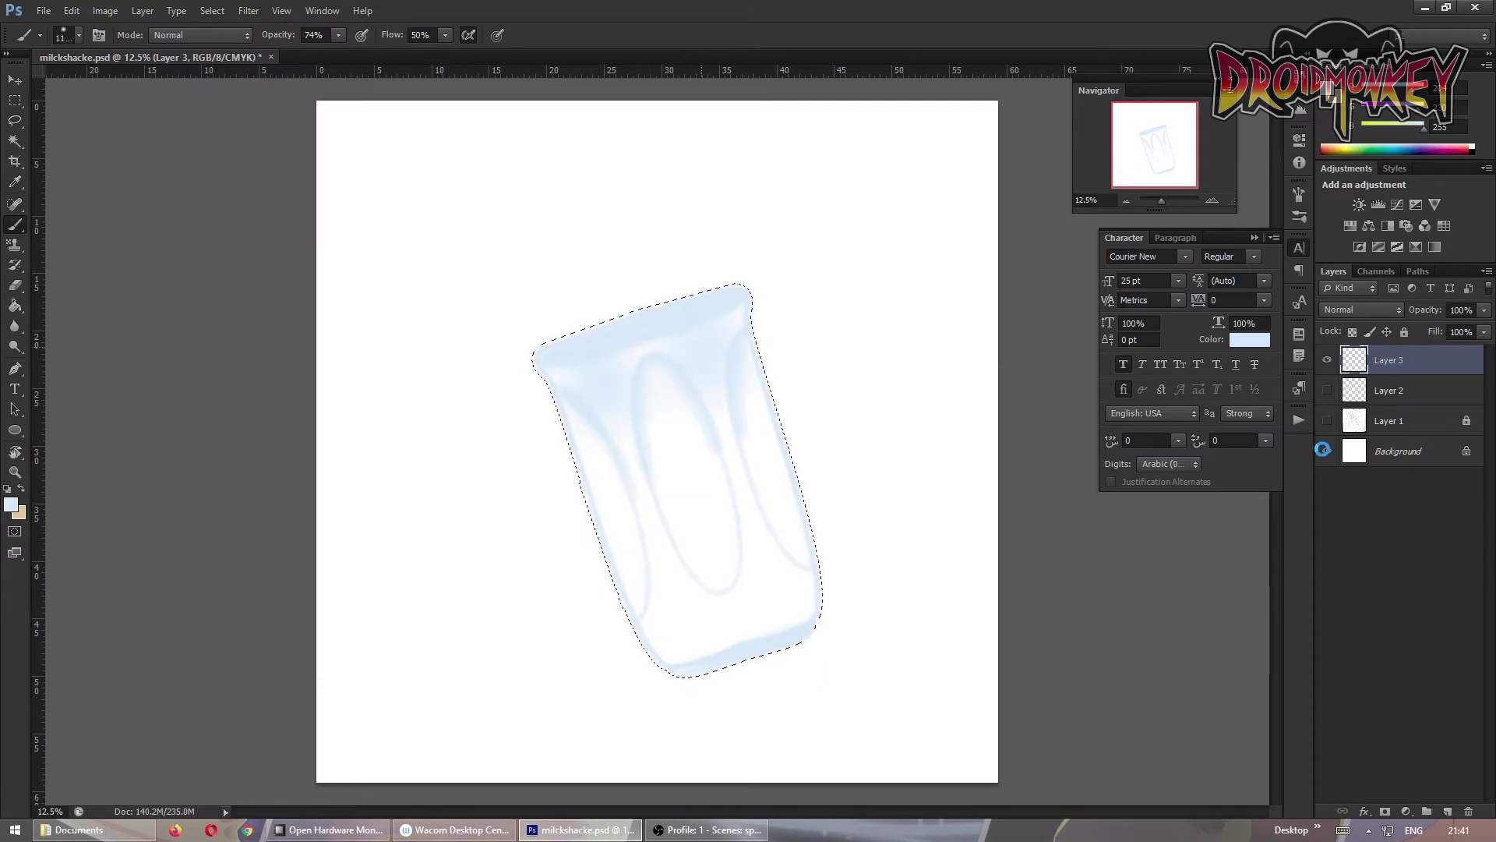
Select the inner oval of the cup on Layers 2 and 3, toggling layer visibility
click(1328, 451)
click(1388, 390)
key(w)
click(601, 491)
click(1327, 390)
key(ctrl+d)
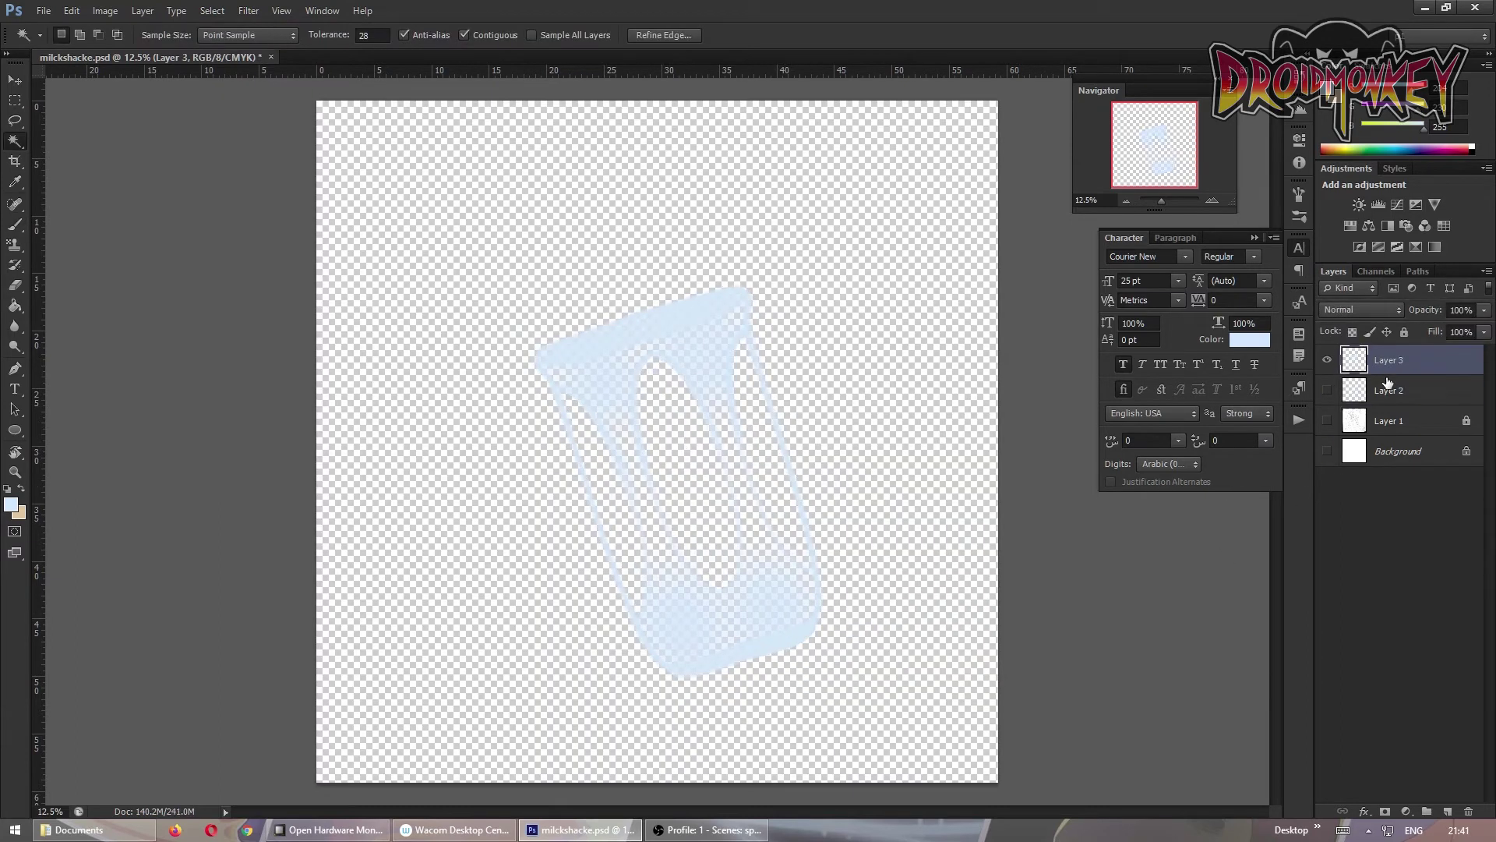
click(1327, 450)
key(l)
drag(653, 361, 690, 419)
click(1389, 360)
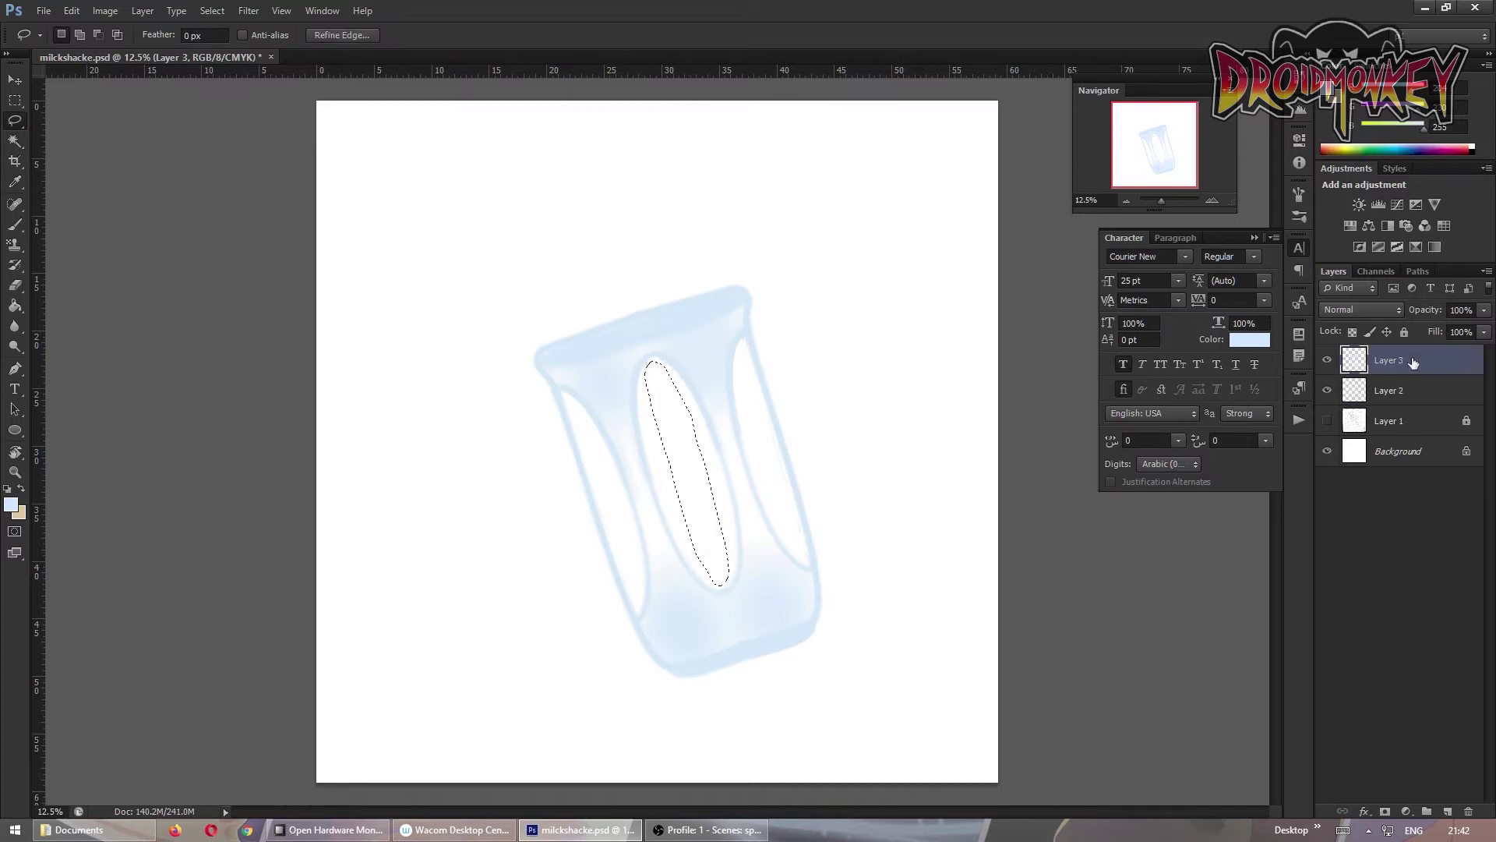
key(ctrl+d)
drag(1328, 450, 1327, 393)
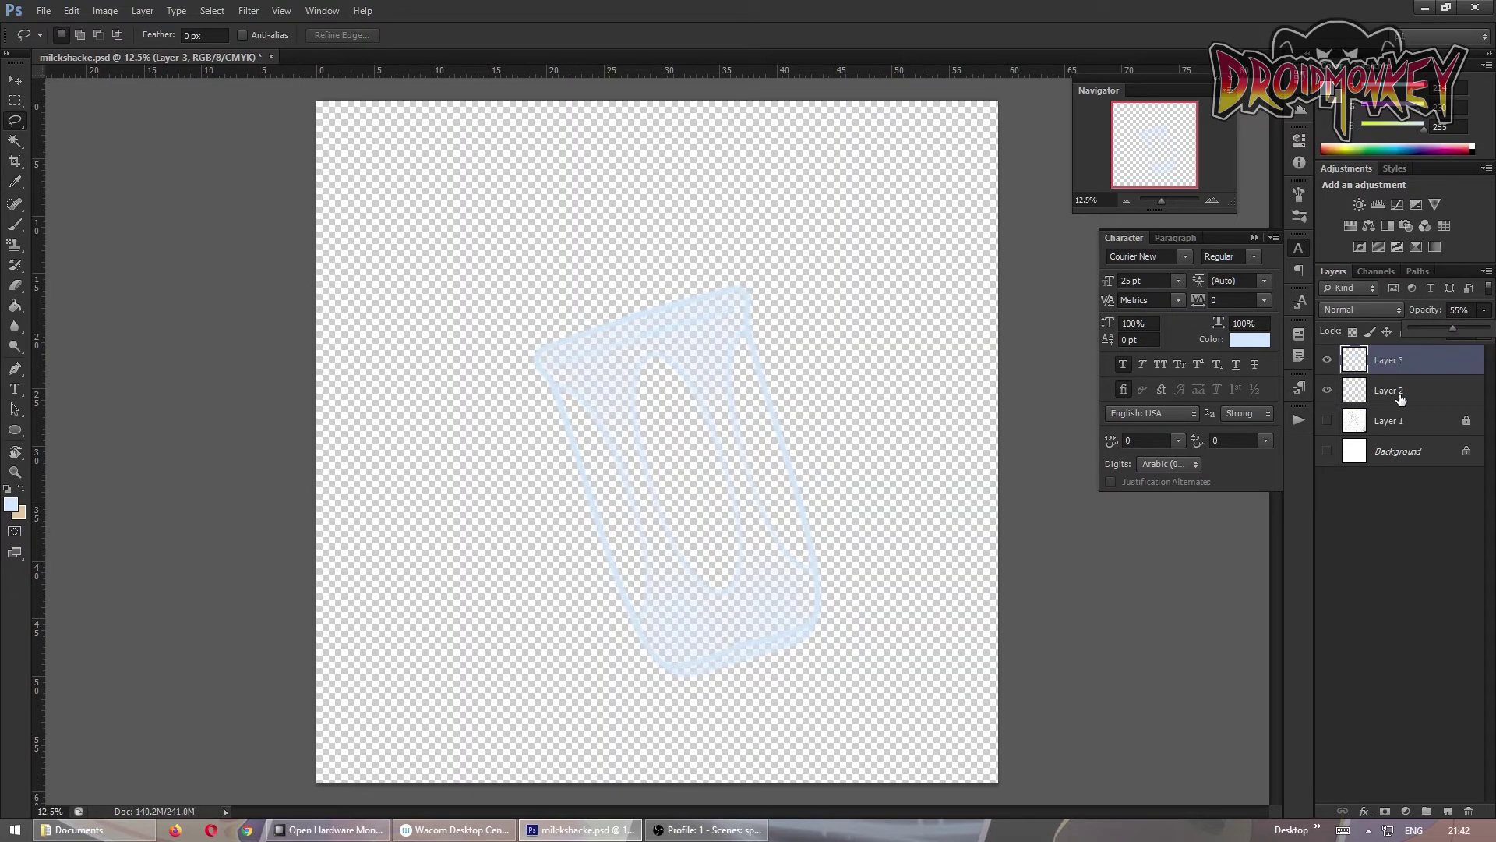
Paint a darker blue band along the rim on a new layer at 54% opacity
click(1401, 398)
key(ctrl+shift+n)
key(Return)
key(b)
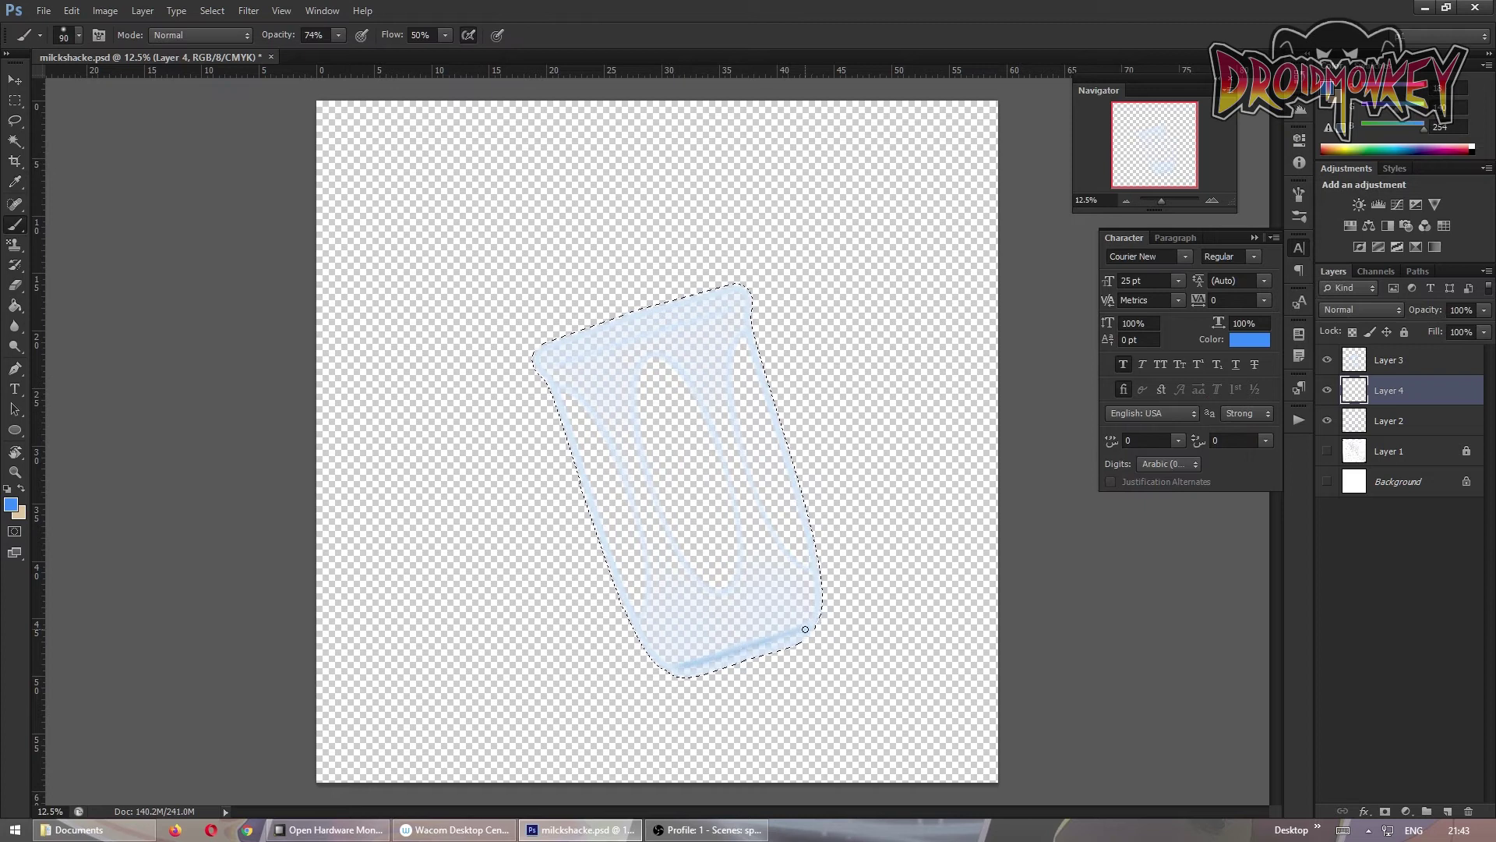
mouse_move(565, 357)
mouse_down()
mouse_move(728, 300)
mouse_move(549, 353)
mouse_up()
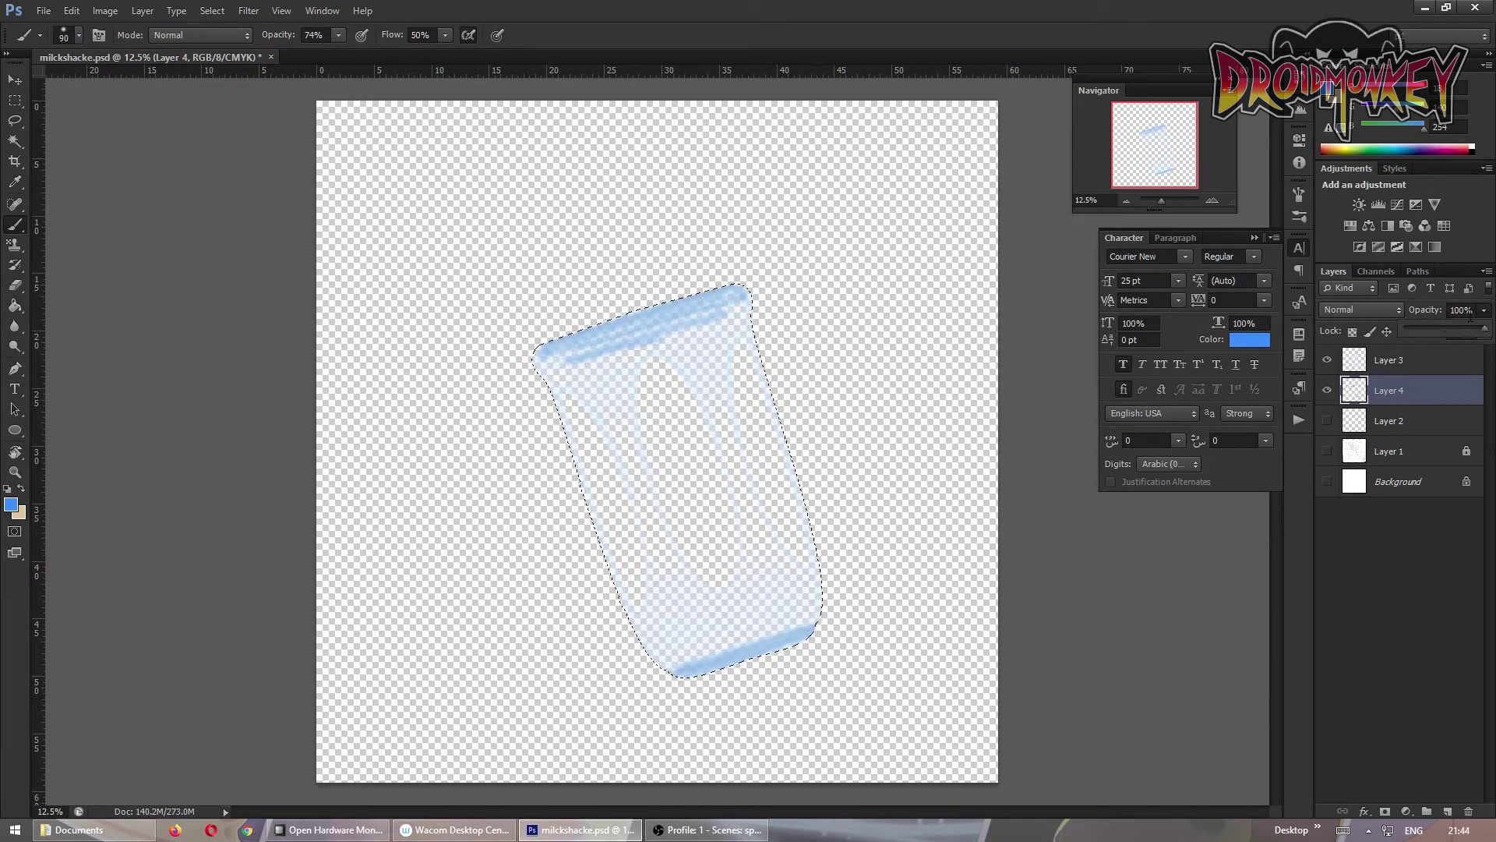
drag(1484, 328, 1450, 328)
Magic Wand the cup shape on Layer 2 and contract the selection inward
drag(1327, 450, 1327, 481)
key(ctrl+d)
key(c)
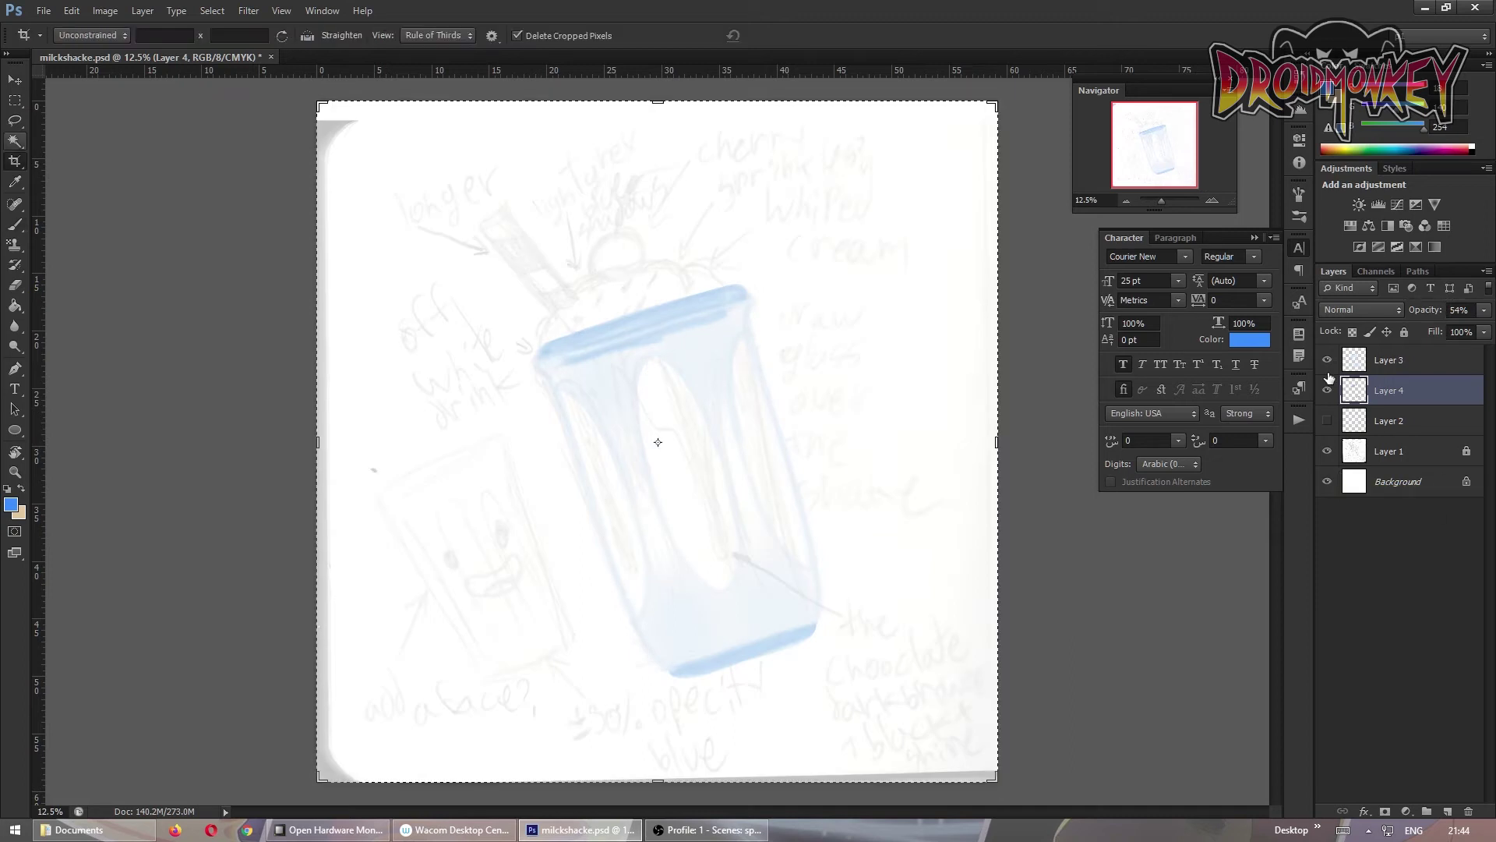
click(1388, 421)
key(w)
click(878, 618)
click(212, 11)
click(426, 219)
key(Return)
click(212, 11)
click(413, 223)
key(Return)
Fill the contracted cup selection with white on new Layer 5, then add empty Layer 6
click(212, 11)
click(408, 224)
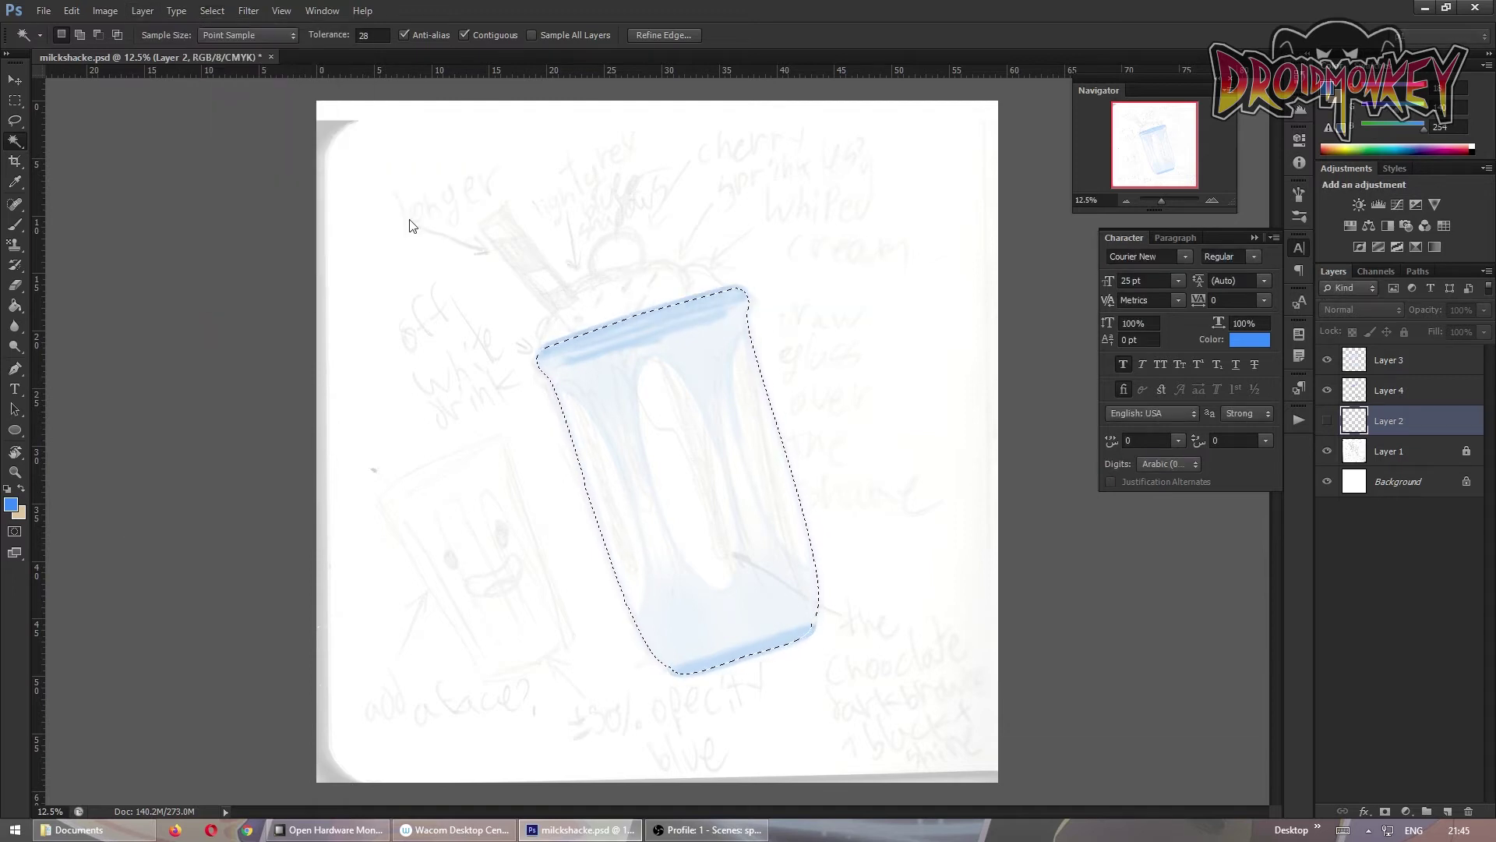
key(ctrl+shift+alt+n)
click(21, 489)
key(g)
click(678, 468)
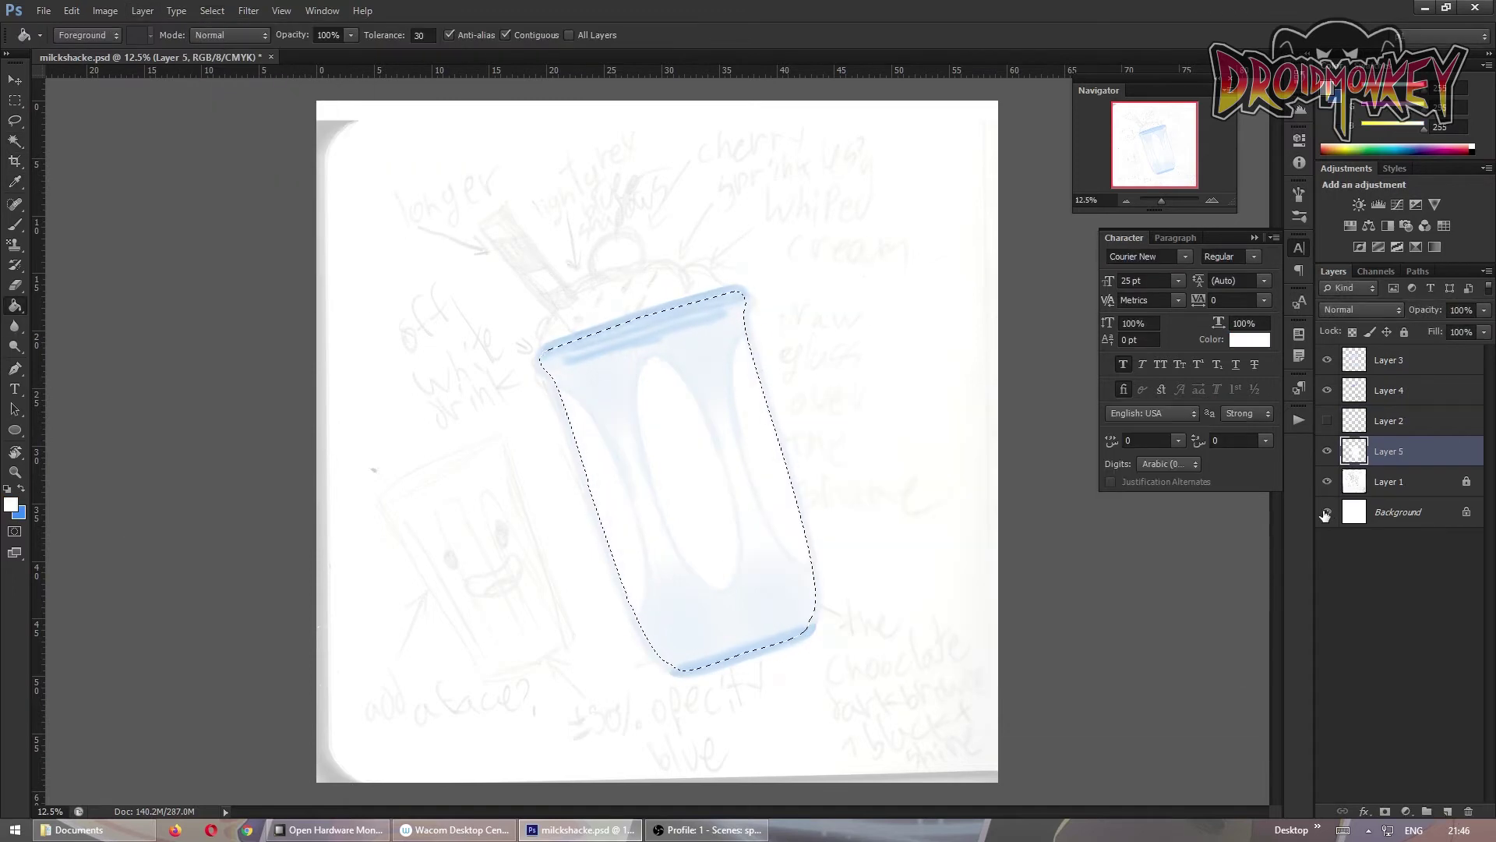
drag(1327, 482, 1327, 512)
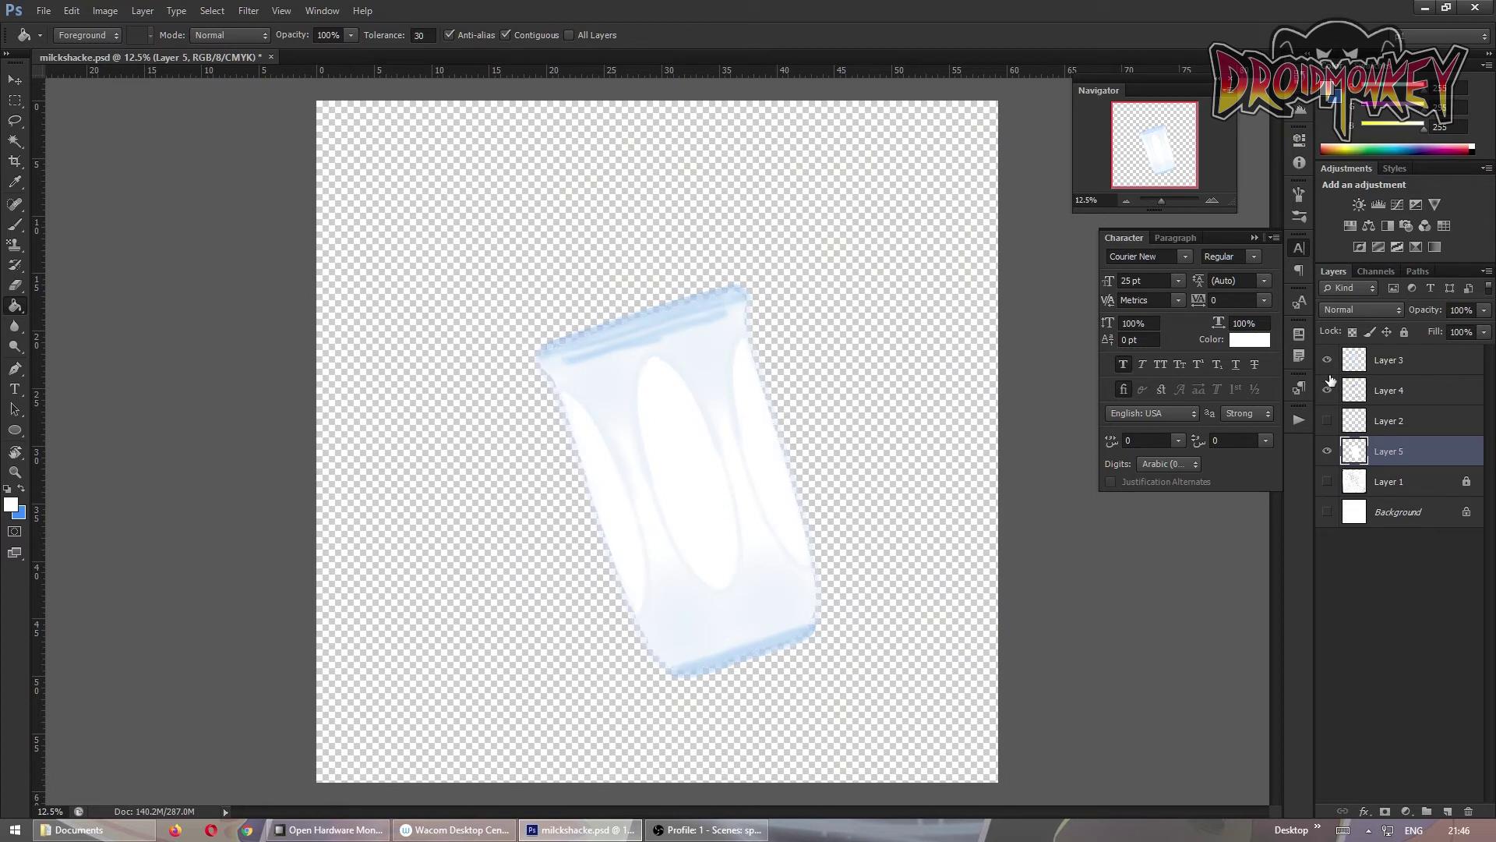
click(1327, 482)
key(ctrl+shift+alt+n)
Brush a dark brown chocolate outline with drips across the cup top on Layer 6
key(b)
click(11, 504)
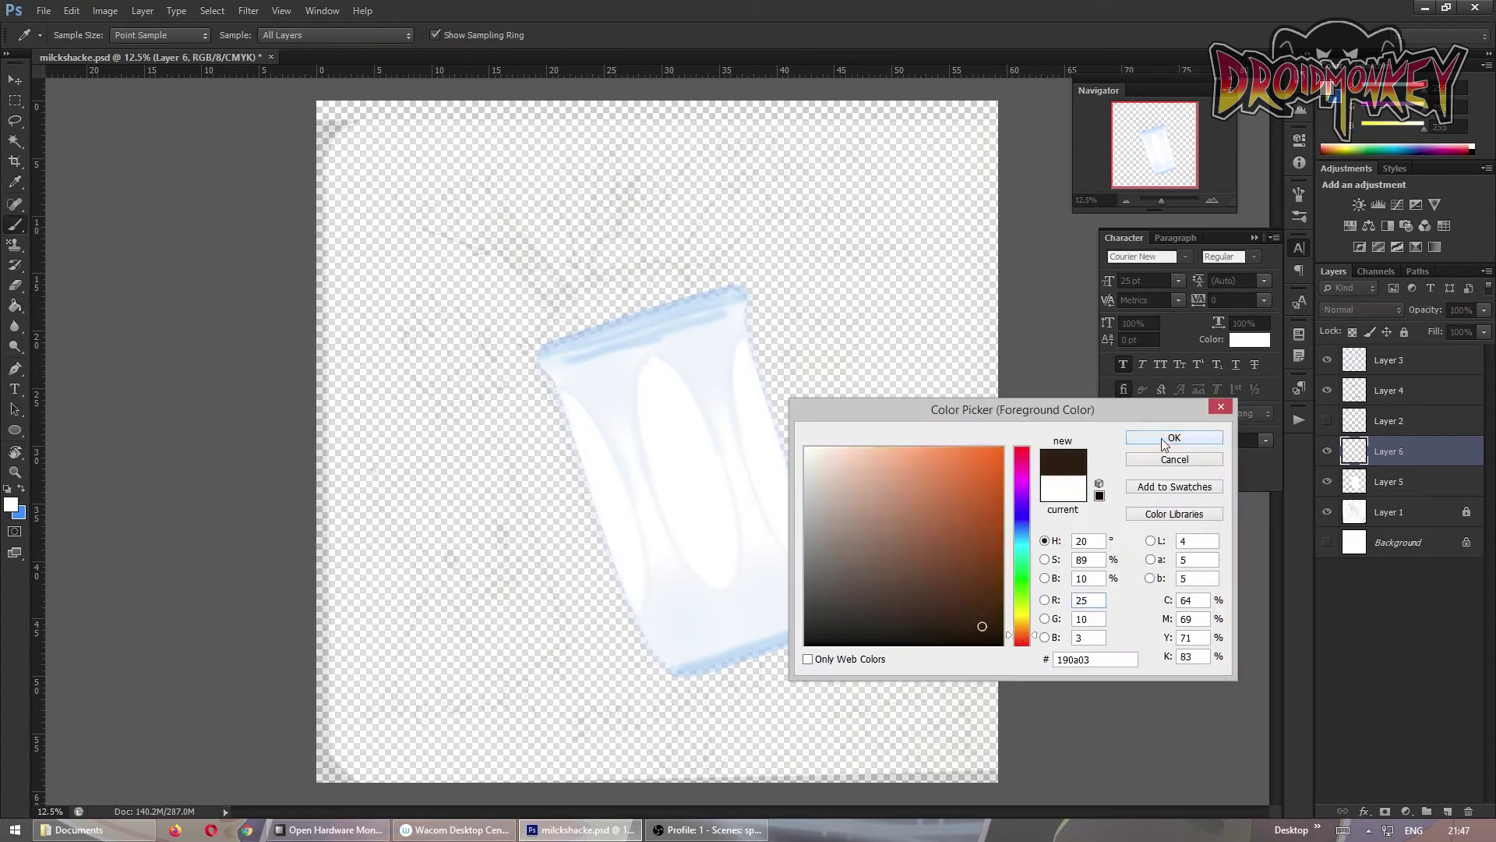
click(1174, 438)
key(ctrl+plus)
click(1389, 512)
click(1327, 421)
click(1388, 451)
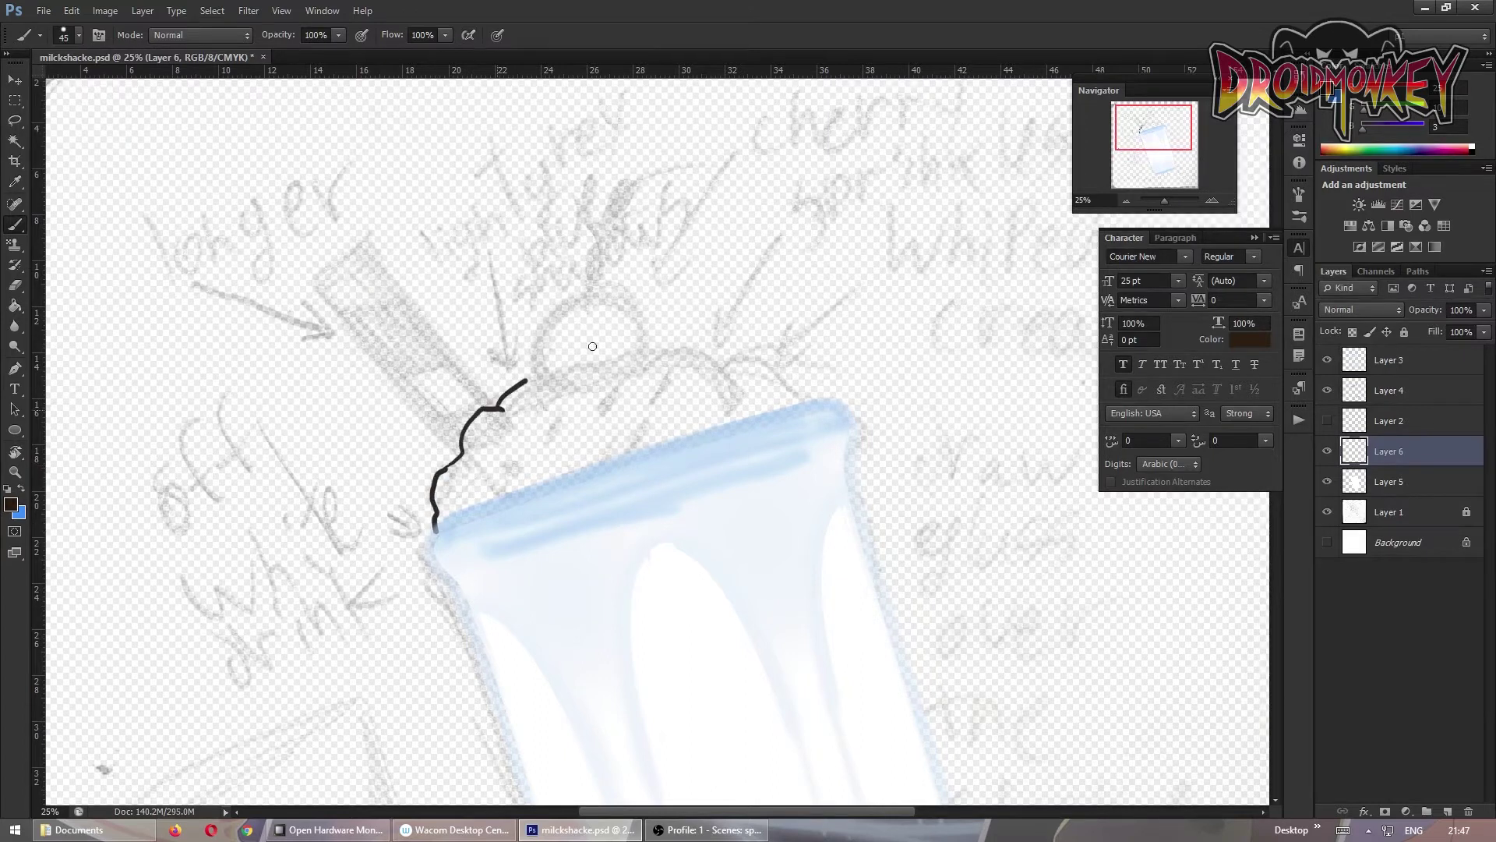
drag(592, 346, 824, 408)
mouse_move(545, 623)
mouse_down()
mouse_move(701, 654)
mouse_move(822, 491)
mouse_move(830, 401)
mouse_up()
Fill the chocolate outline with dark brown and paint a wavy dark rim edge on Layer 7
key(g)
click(656, 417)
click(17, 226)
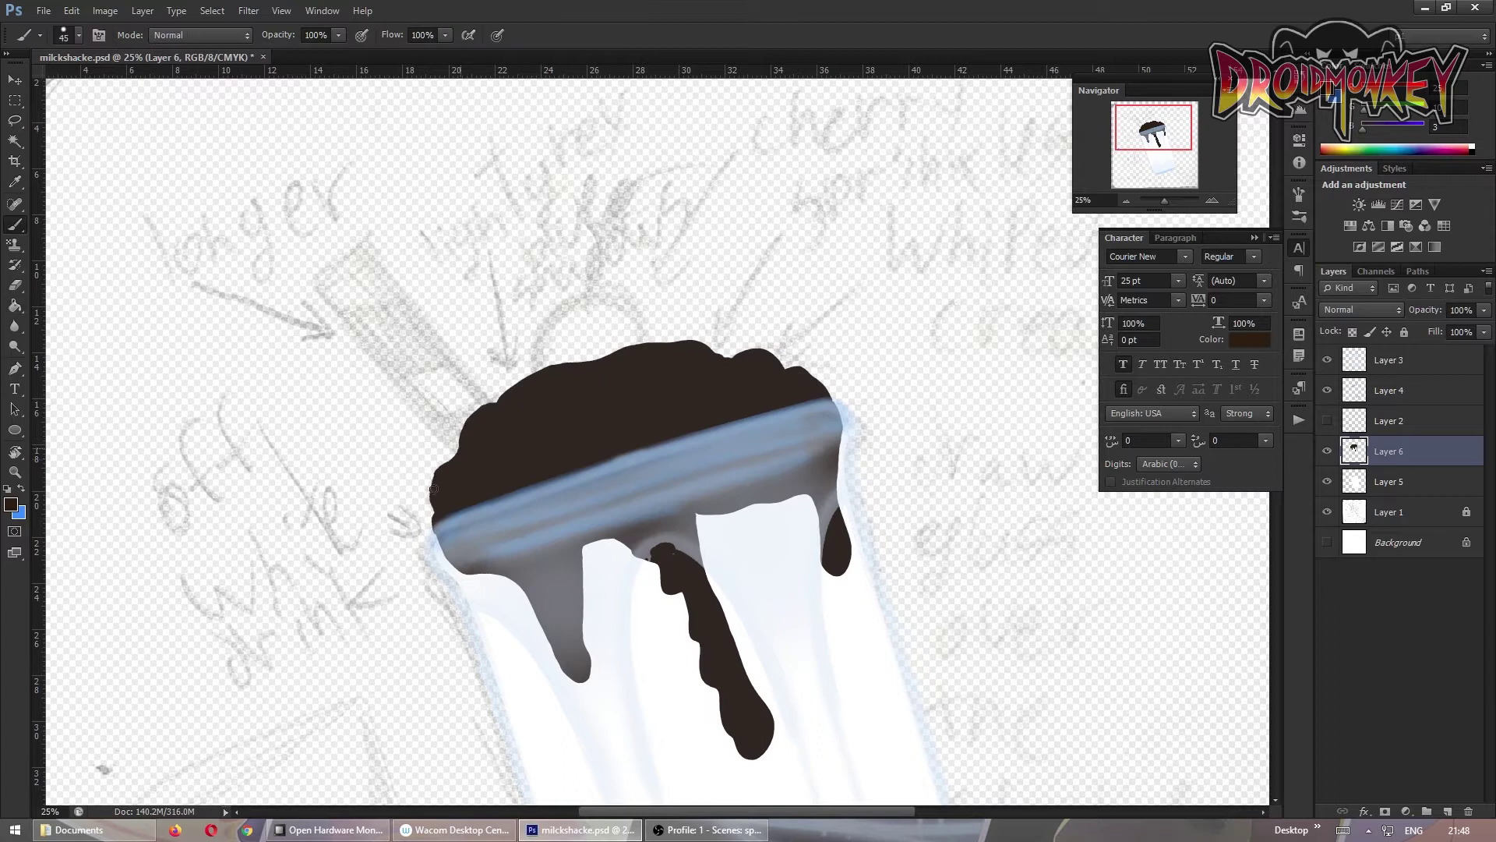
key(ctrl+shift+alt+n)
drag(436, 530, 453, 516)
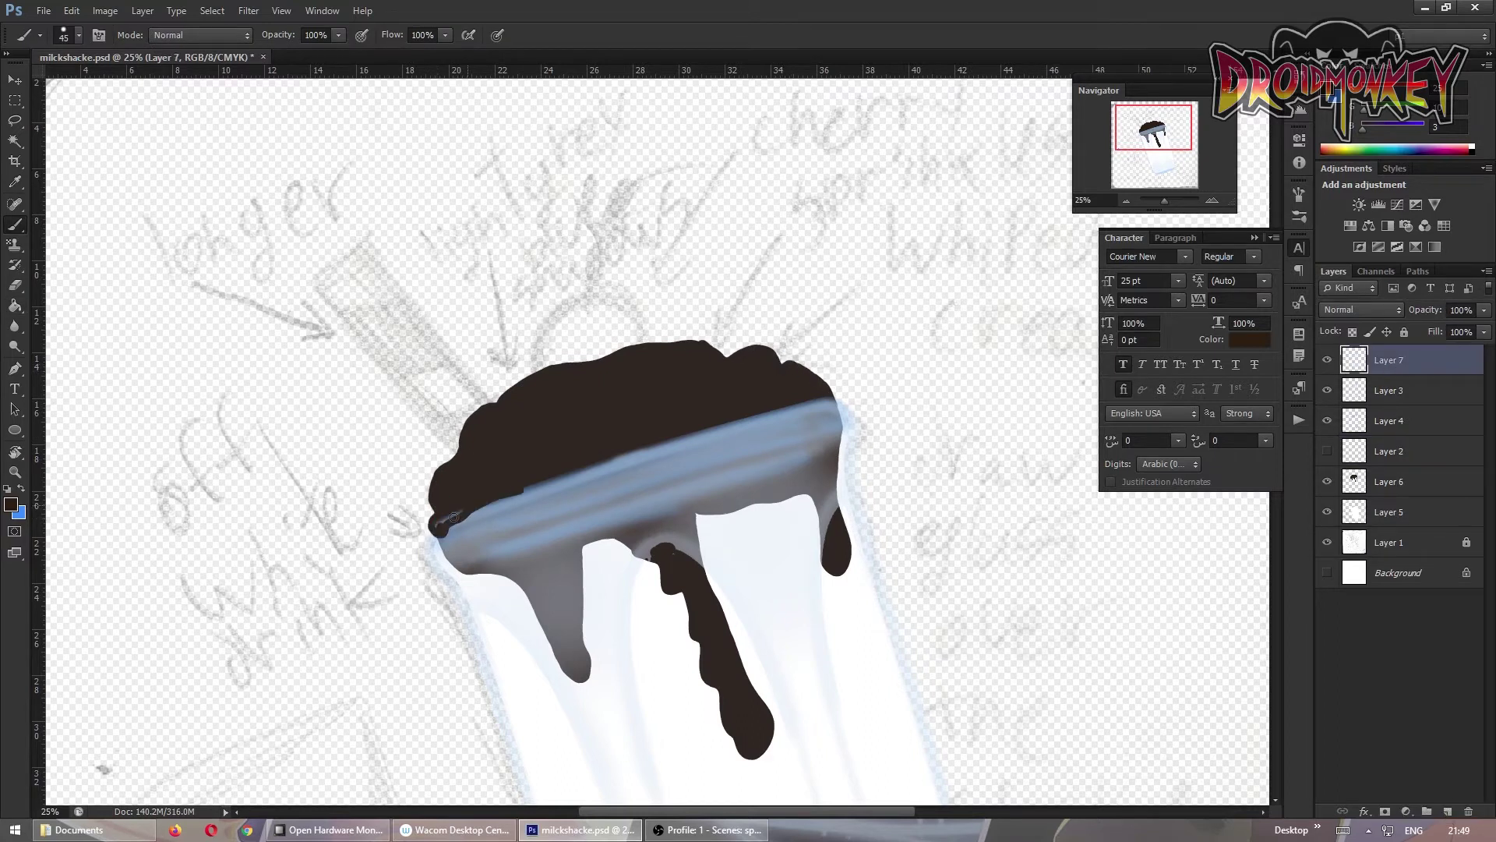
drag(546, 505, 829, 398)
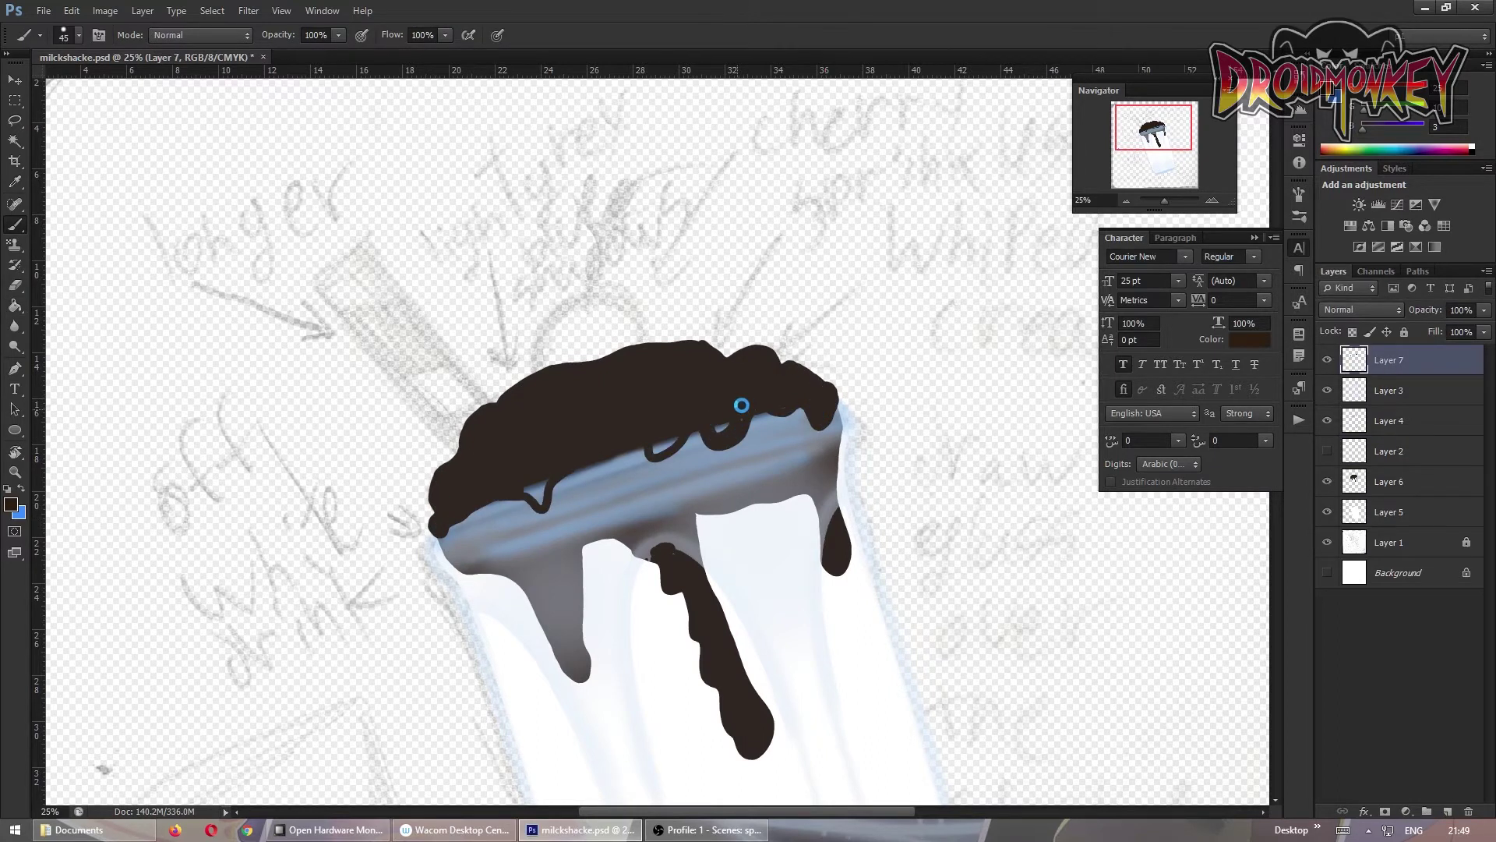
Undo stray strokes, save, and paint a thin drip down from the rim on Layer 6
key(ctrl+z)
key(ctrl+s)
ctrl+click(656, 559)
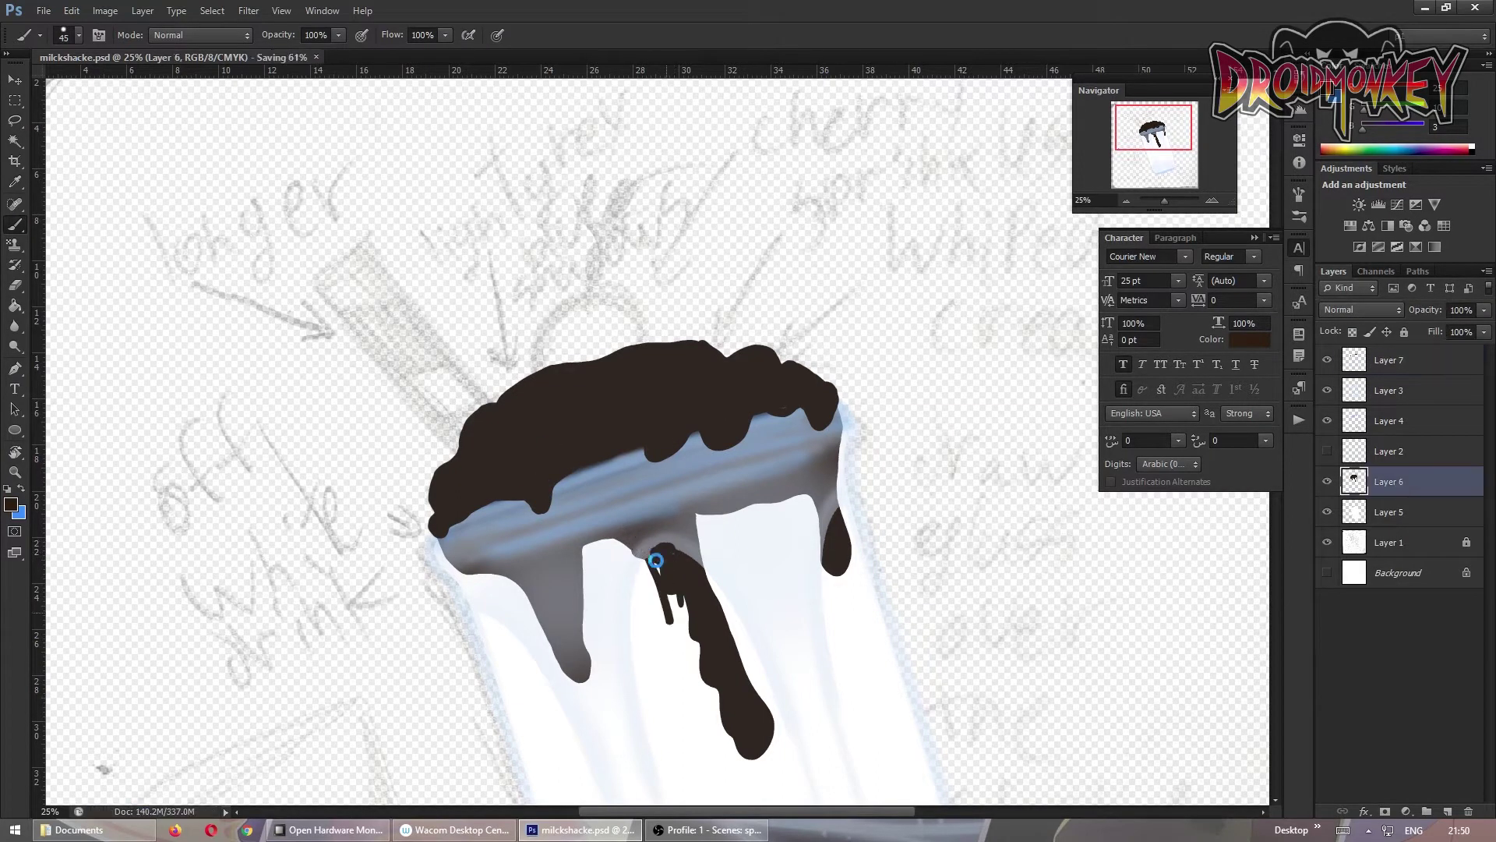
drag(610, 537, 606, 670)
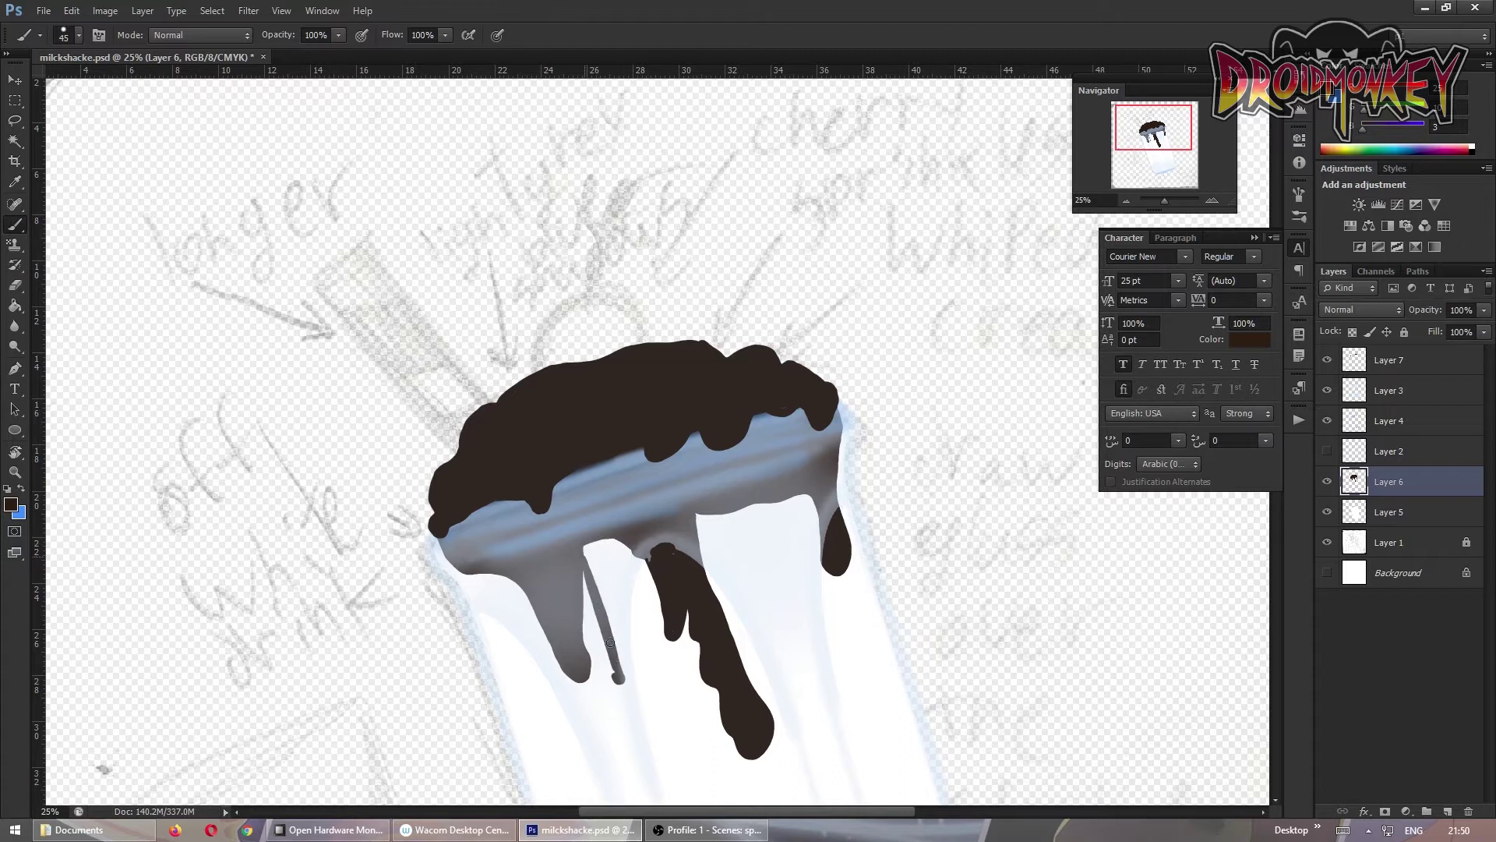
key(ctrl+minus)
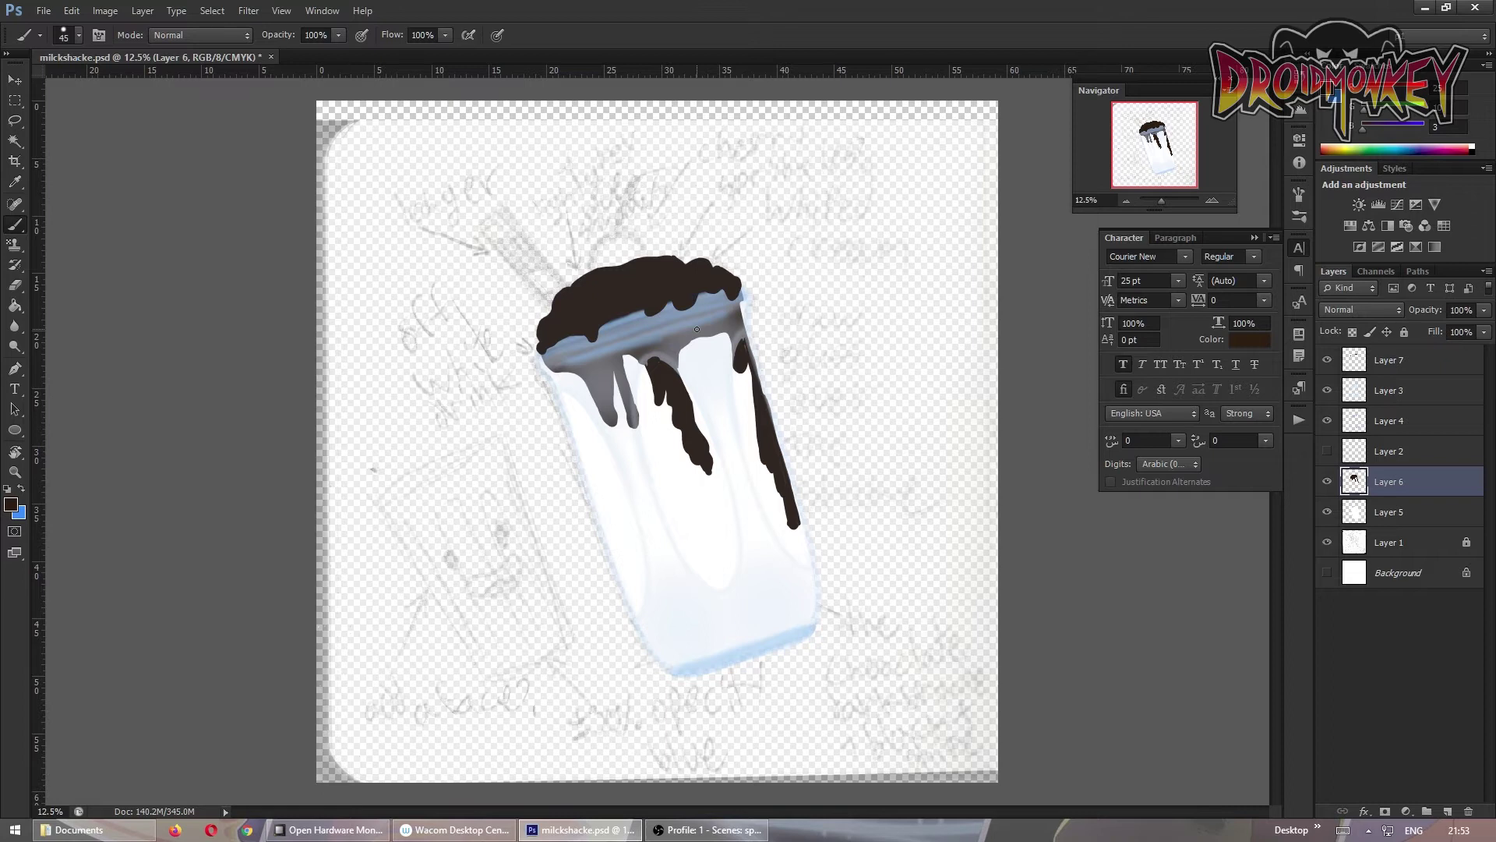
Save and undo a stray line and a trial light grey stroke on the cup
key(ctrl+s)
key(ctrl+z)
click(11, 504)
click(841, 459)
click(1169, 453)
key(ctrl+s)
drag(594, 447, 606, 499)
click(71, 11)
click(255, 56)
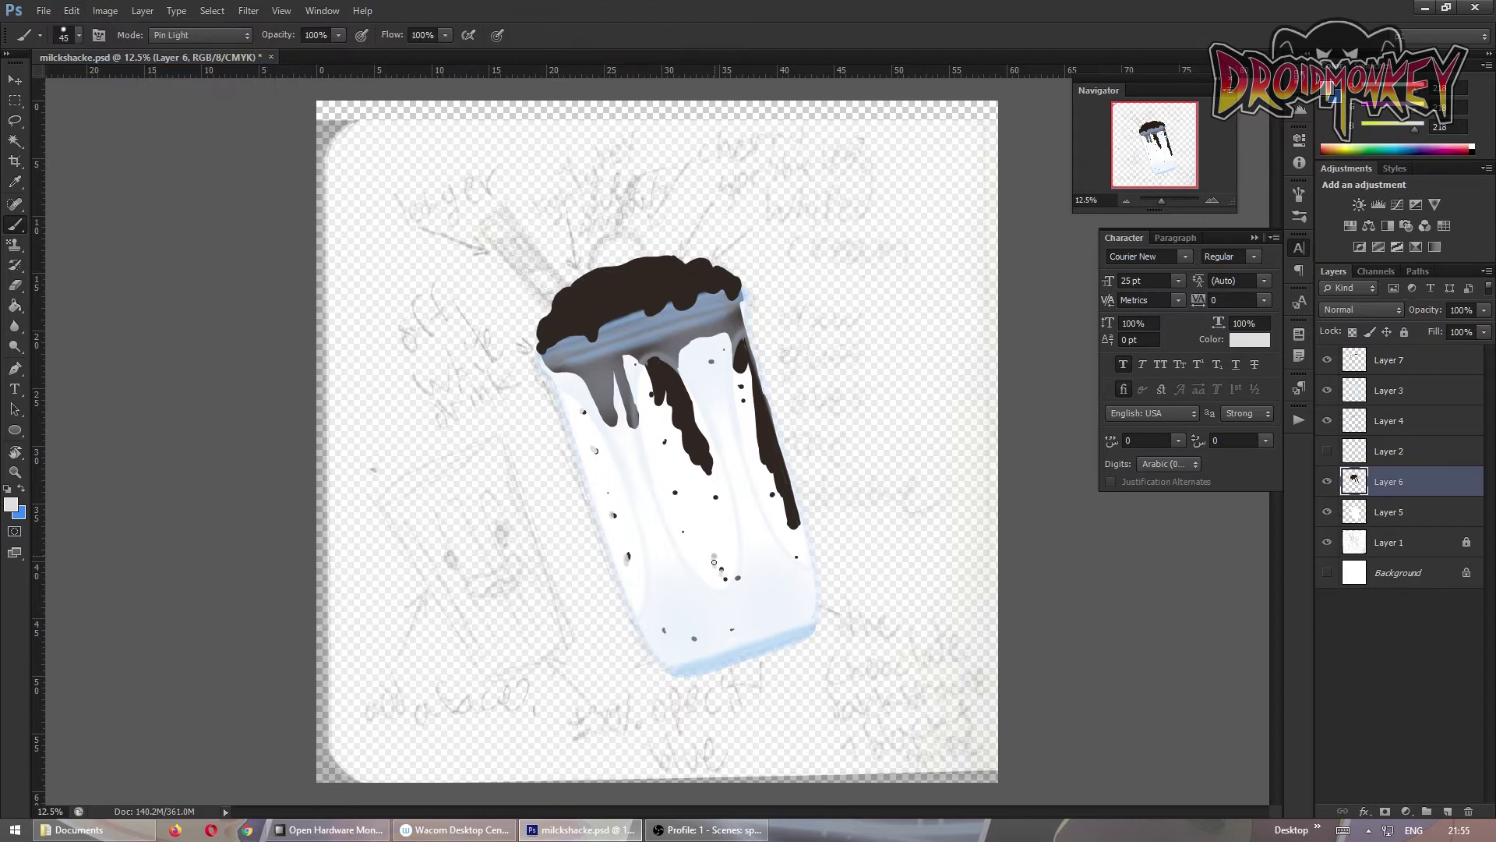
Erase chocolate specks on the glass, set white as paint colour, and add empty Layer 8
key(e)
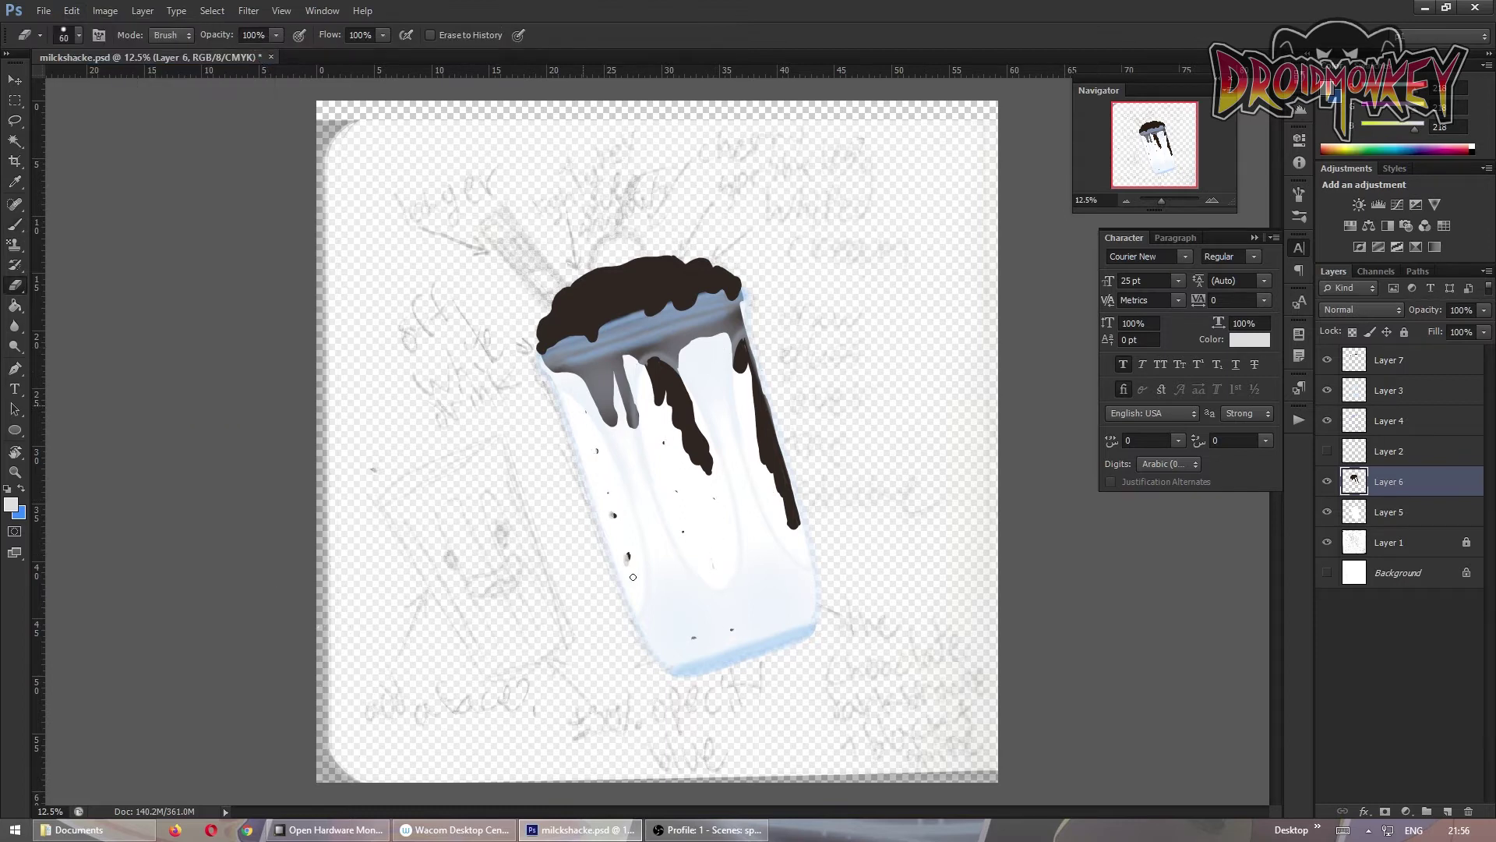
key(b)
click(11, 504)
key(Return)
key(ctrl+shift+alt+n)
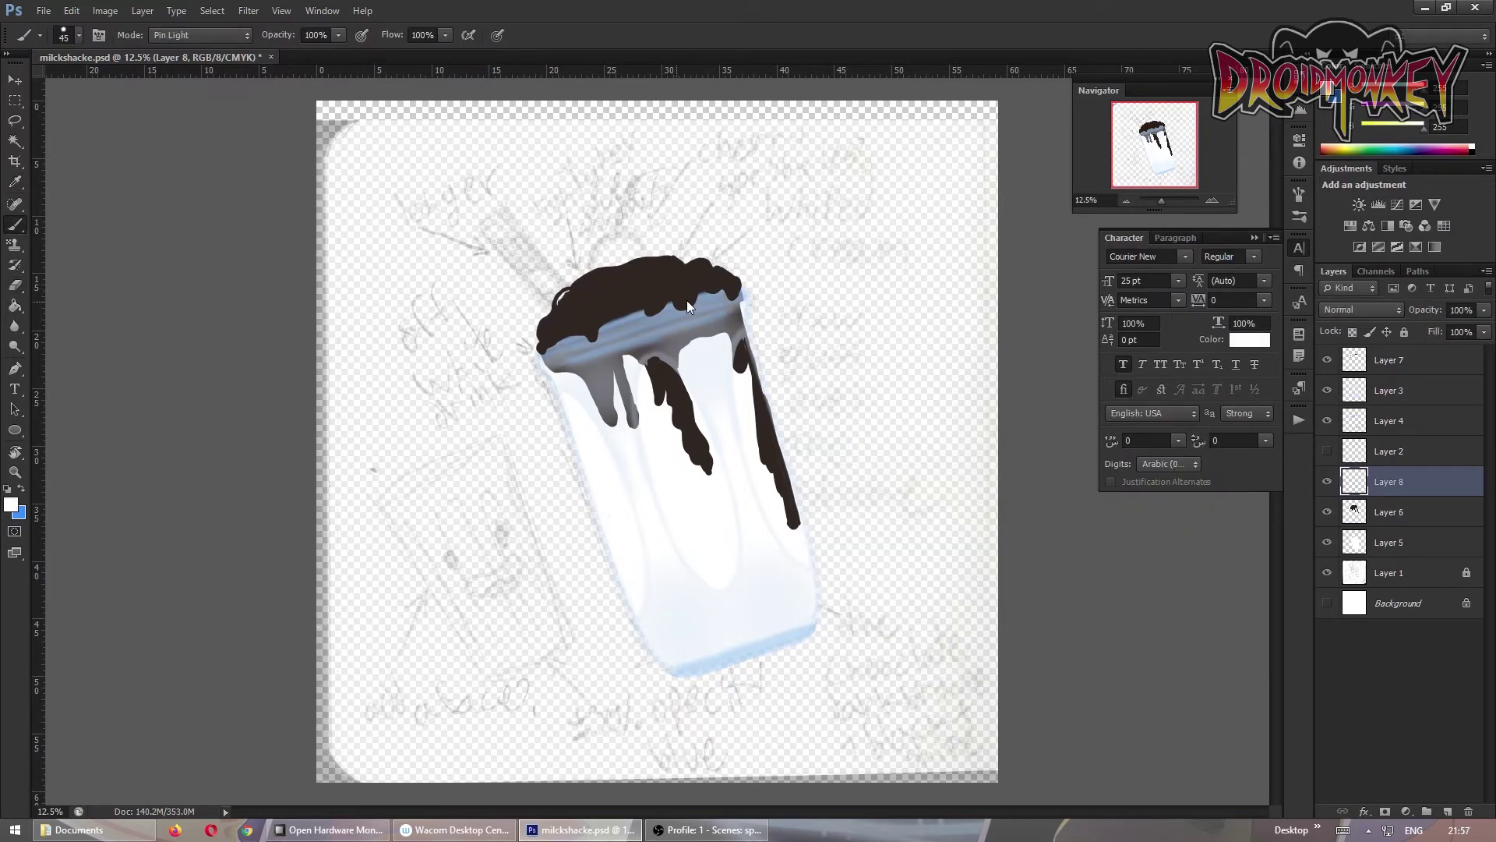
On Layer 8, set the brush to Normal blending, lower flow and 33% opacity
click(1417, 377)
click(1395, 482)
key(ctrl+shift+bracketright)
click(40, 35)
click(78, 86)
drag(445, 36, 442, 54)
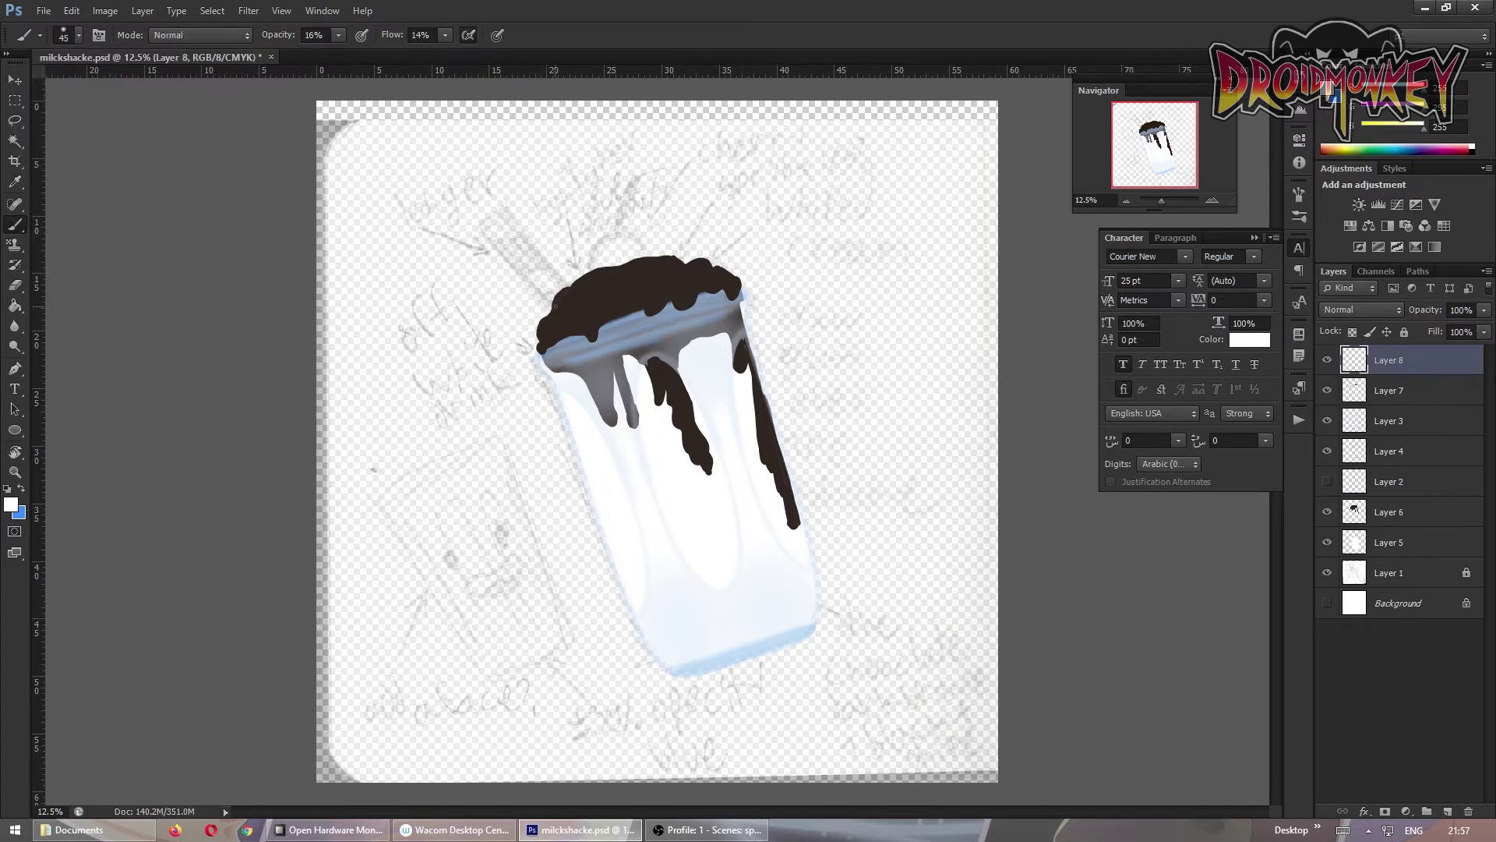
key(3)
key(3)
Brush soft light strokes along the chocolate top and set dark brown as paint colour
drag(586, 319, 549, 331)
drag(732, 288, 587, 290)
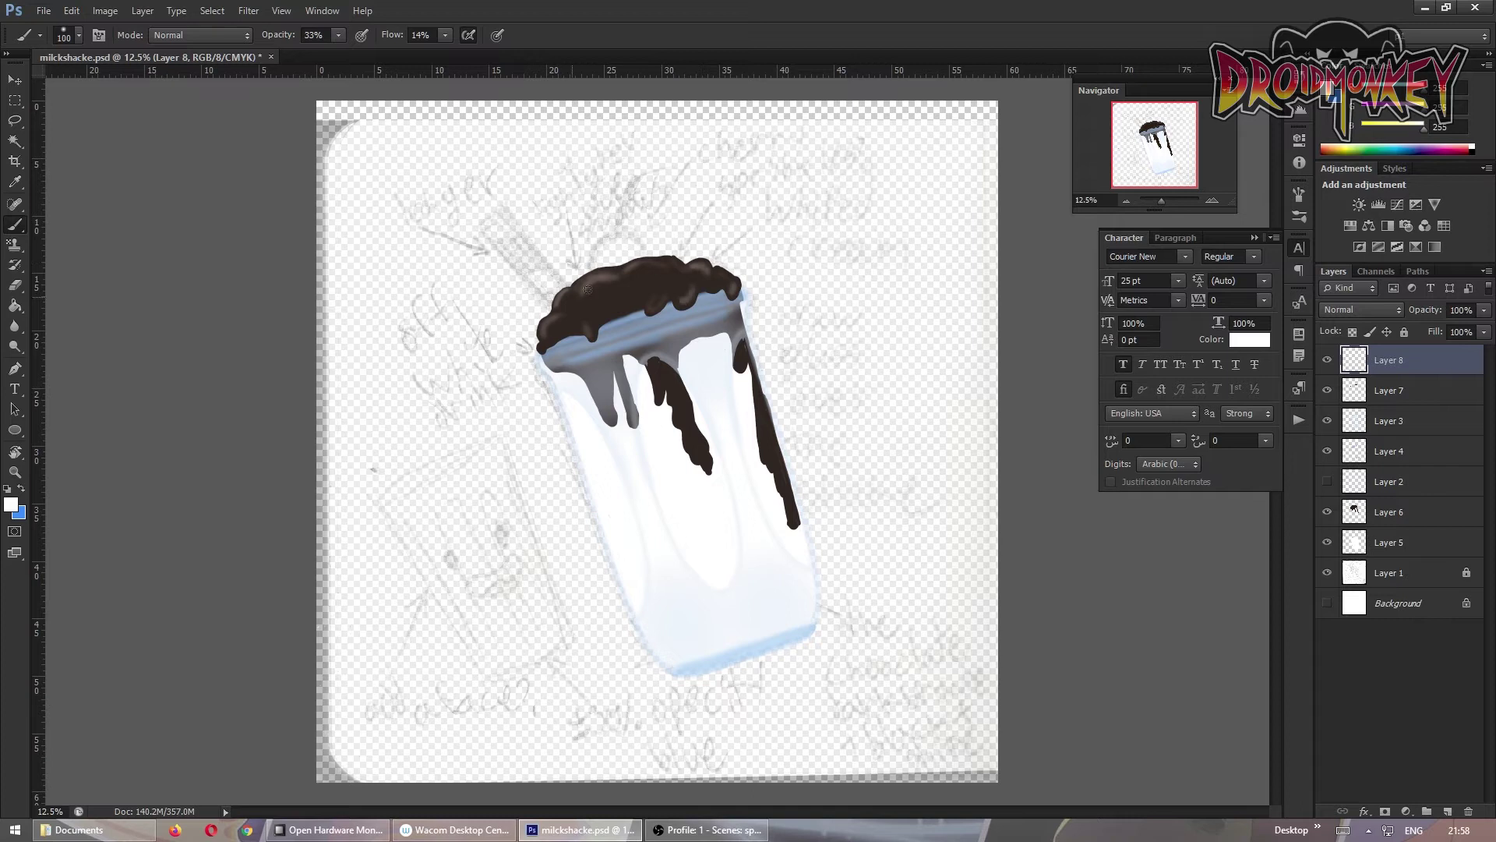
click(570, 308)
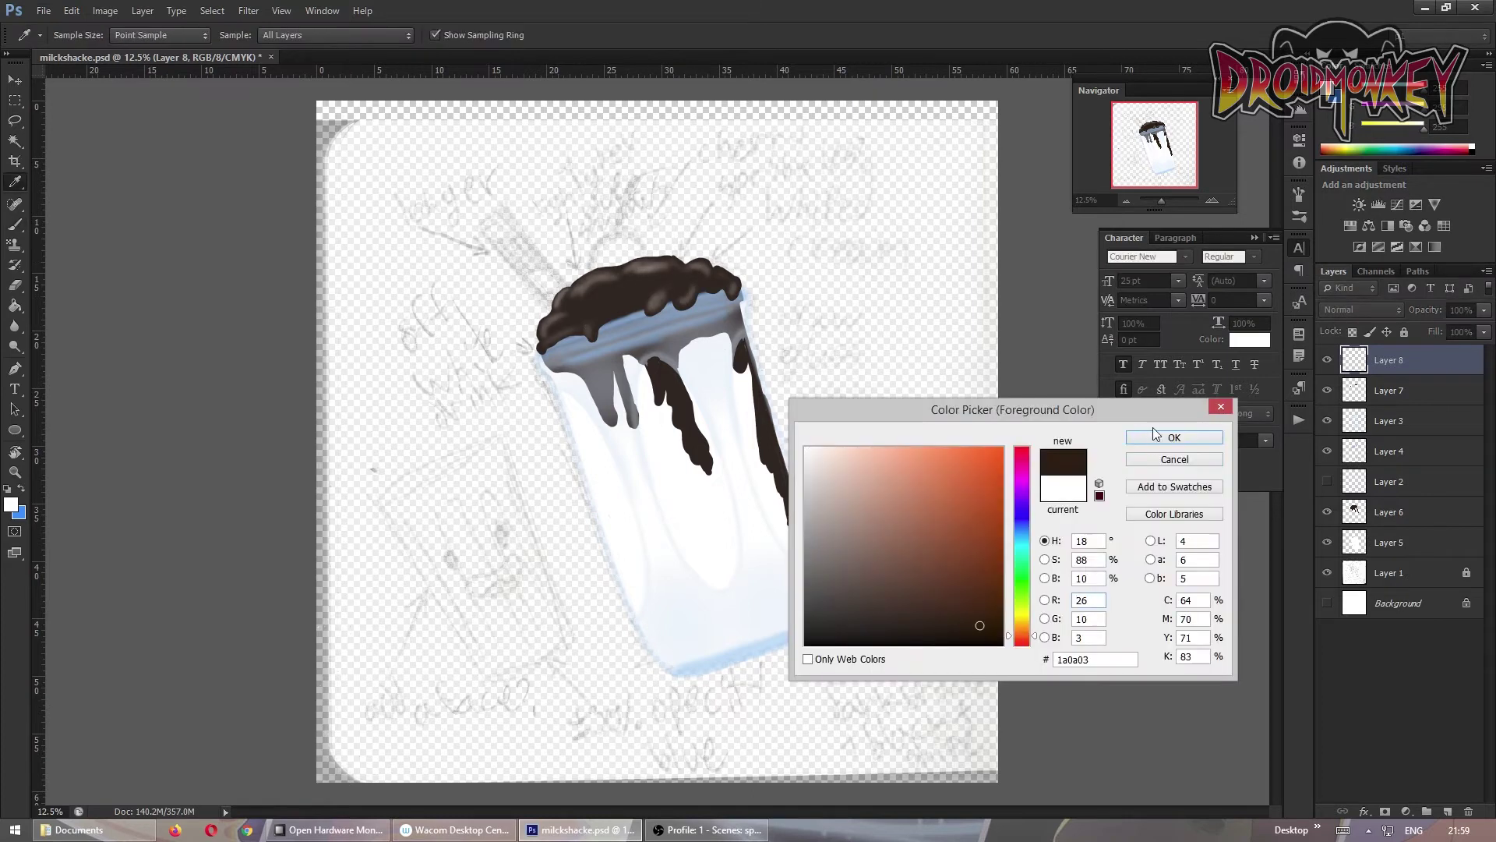
key(Return)
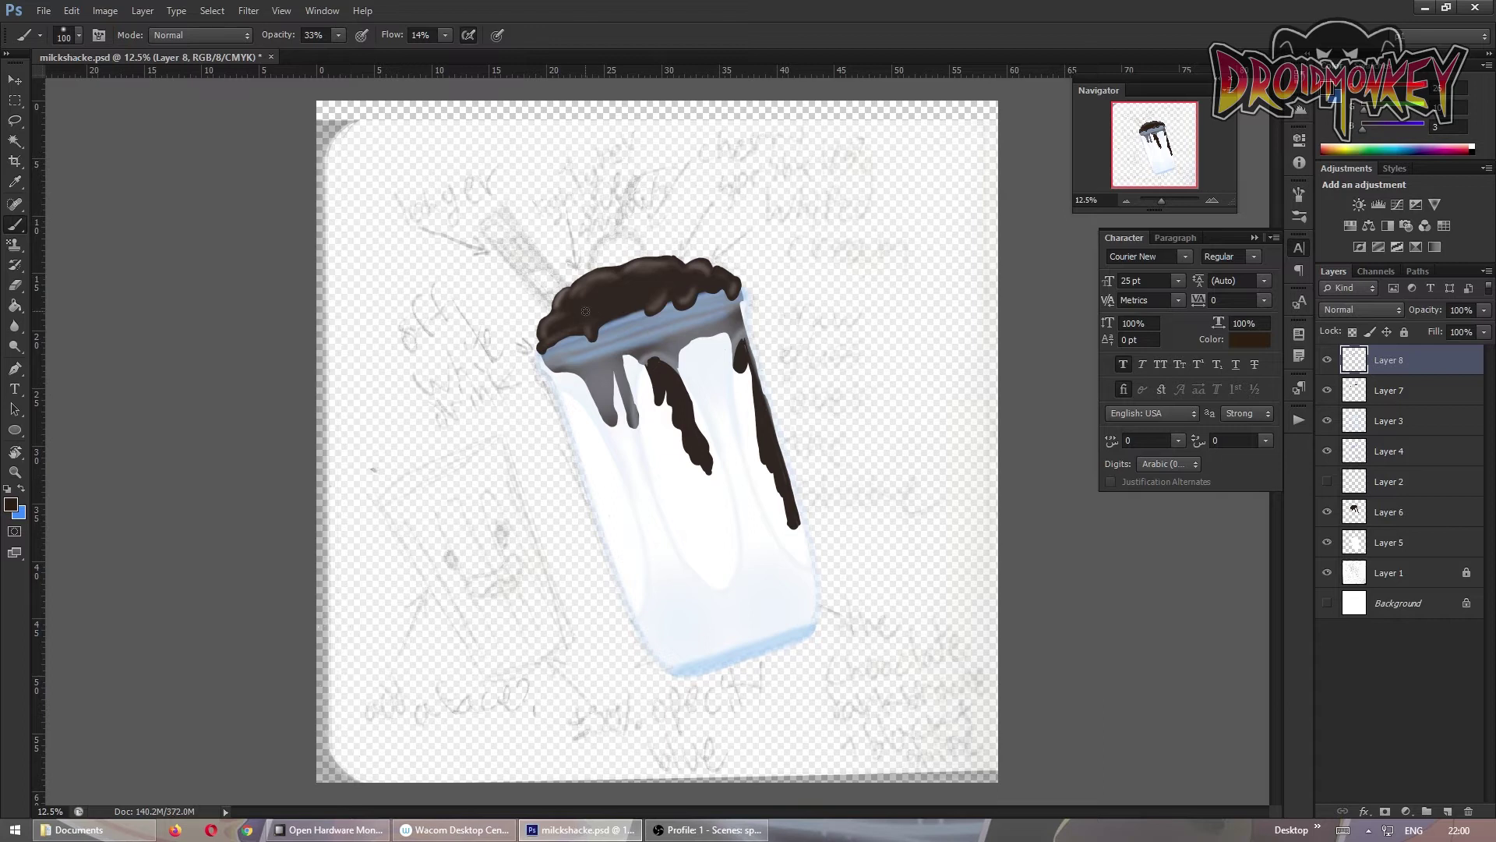
Save, add a new cherry layer, and choose red with a large solid brush
key(ctrl+s)
key(ctrl+shift+alt+n)
click(11, 505)
click(1023, 470)
click(1169, 437)
click(64, 34)
click(78, 119)
Paint and erase the round red cherry, then move its layer below the chocolate layer
mouse_move(587, 277)
mouse_down()
mouse_move(616, 233)
mouse_move(645, 269)
mouse_move(608, 250)
mouse_up()
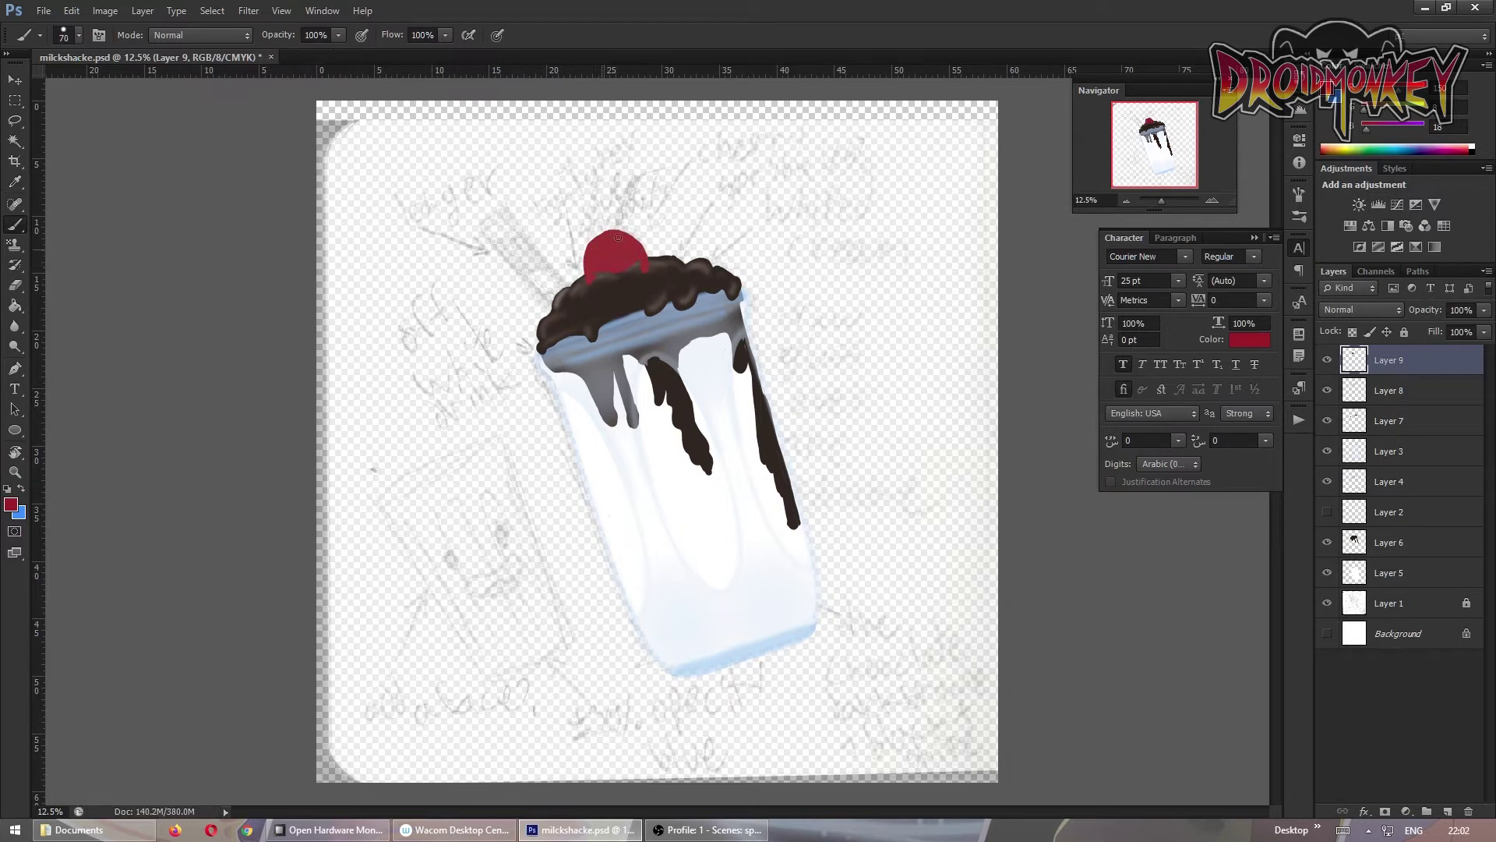
key(e)
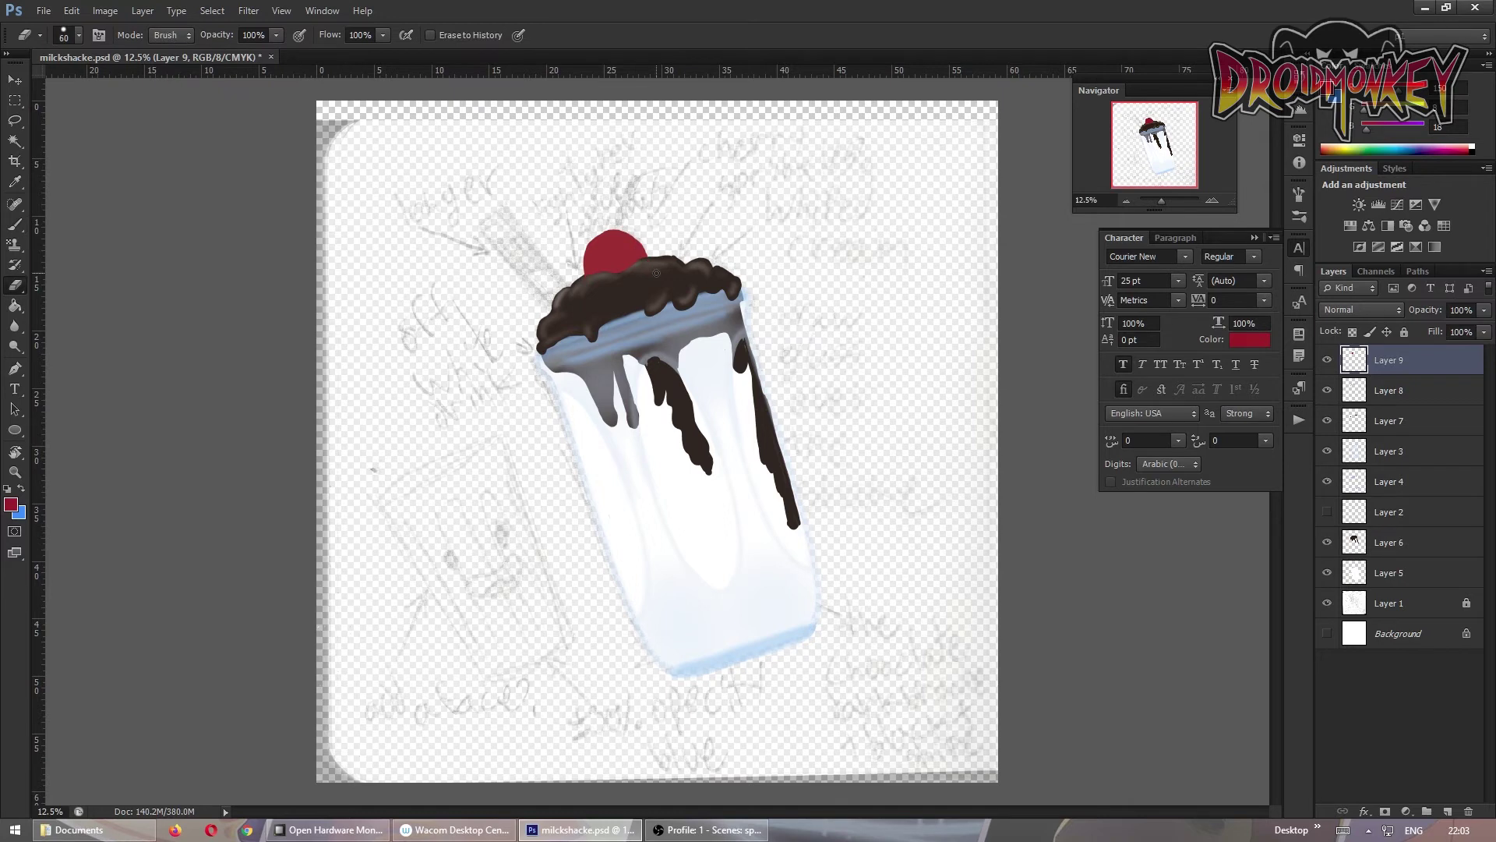
ctrl+click(611, 330)
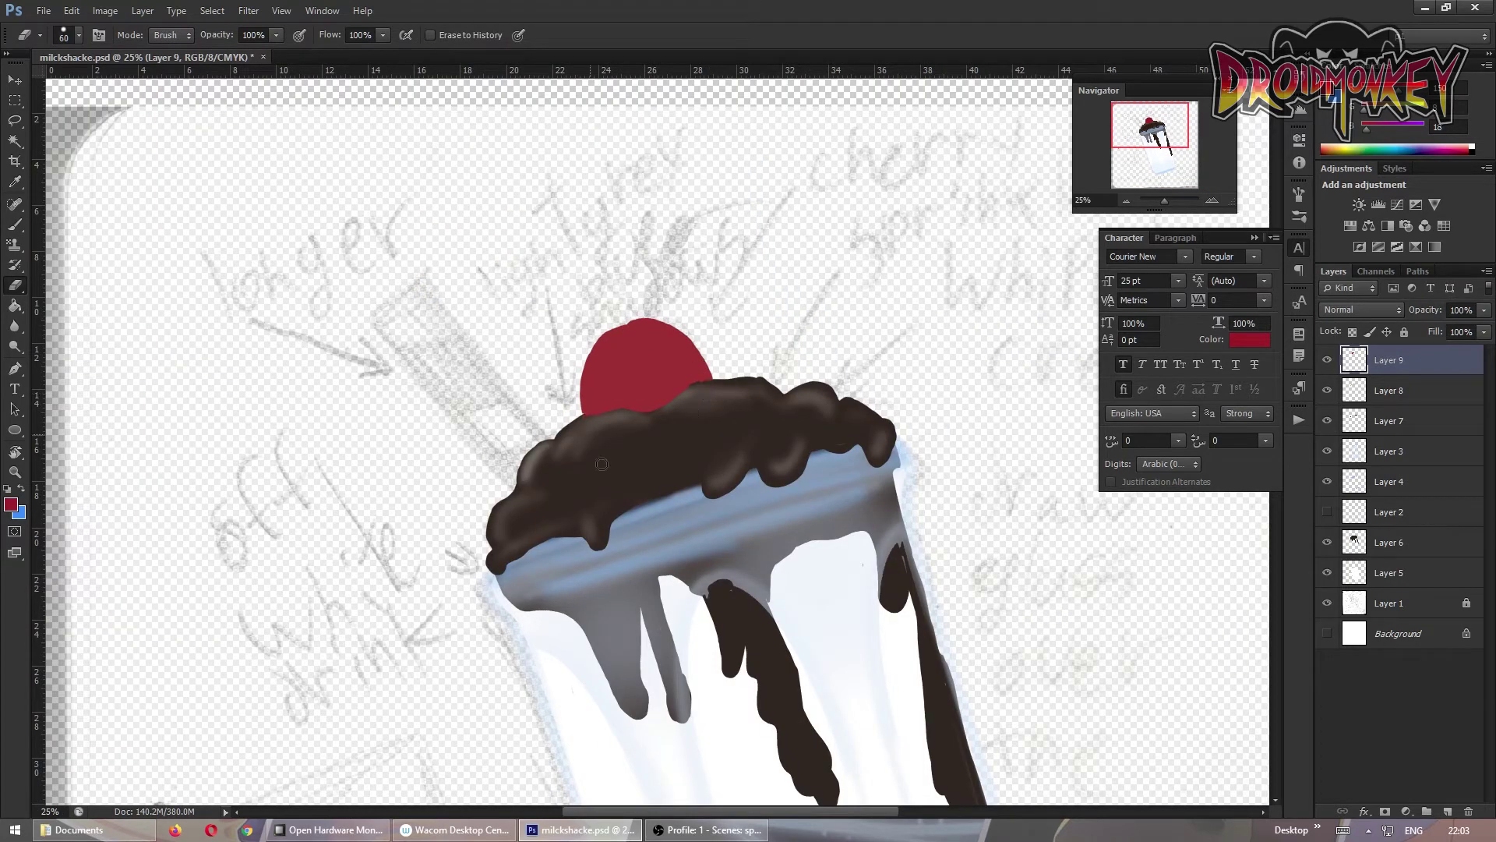
drag(1388, 360, 1388, 557)
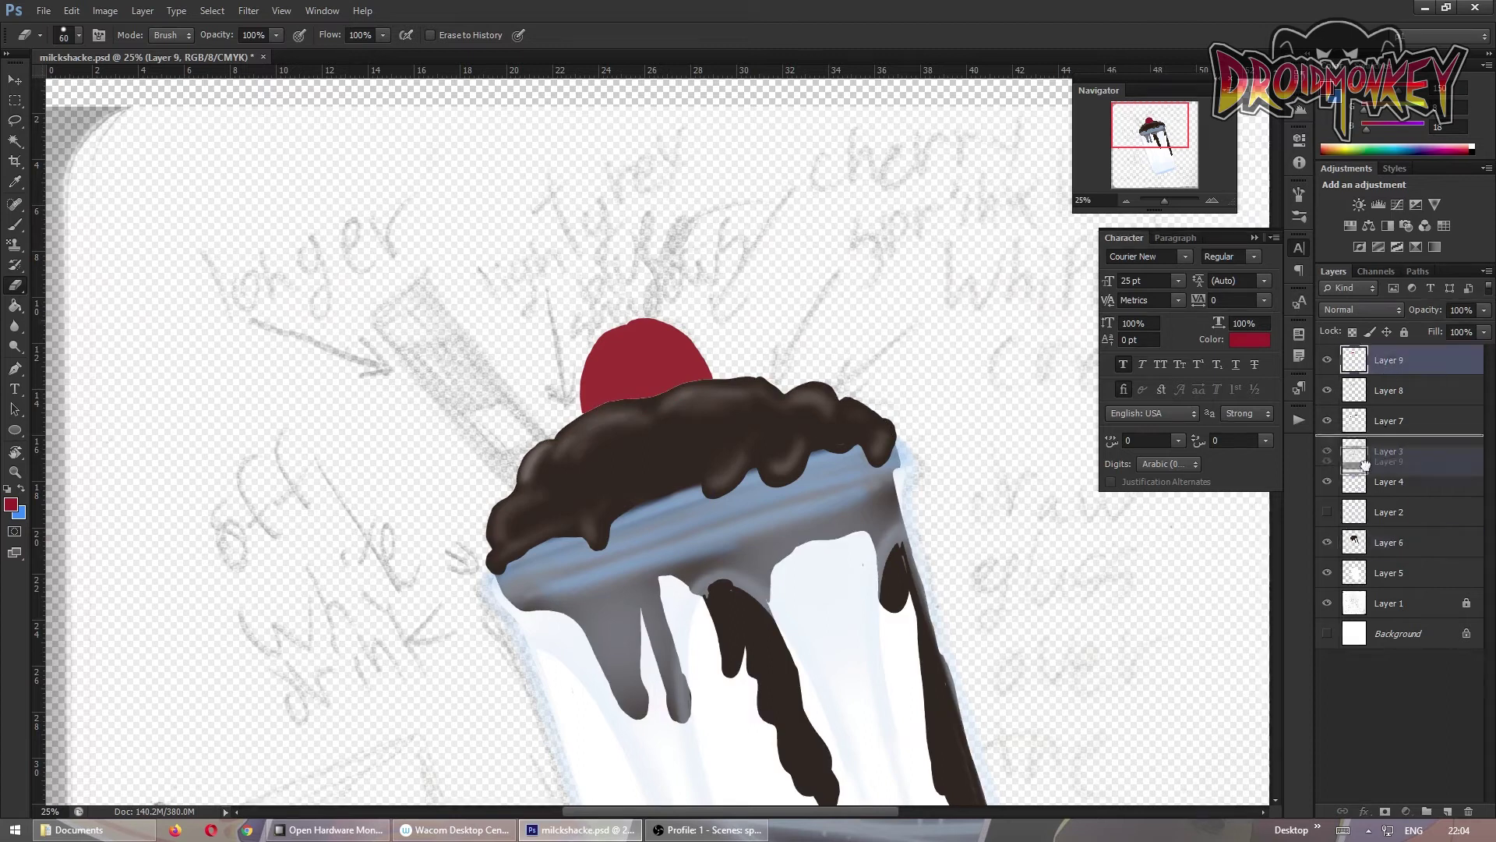
click(1447, 812)
Set dark chocolate brown as the brush colour to shade where cherry meets chocolate
key(x)
click(11, 505)
click(623, 414)
key(Return)
key(b)
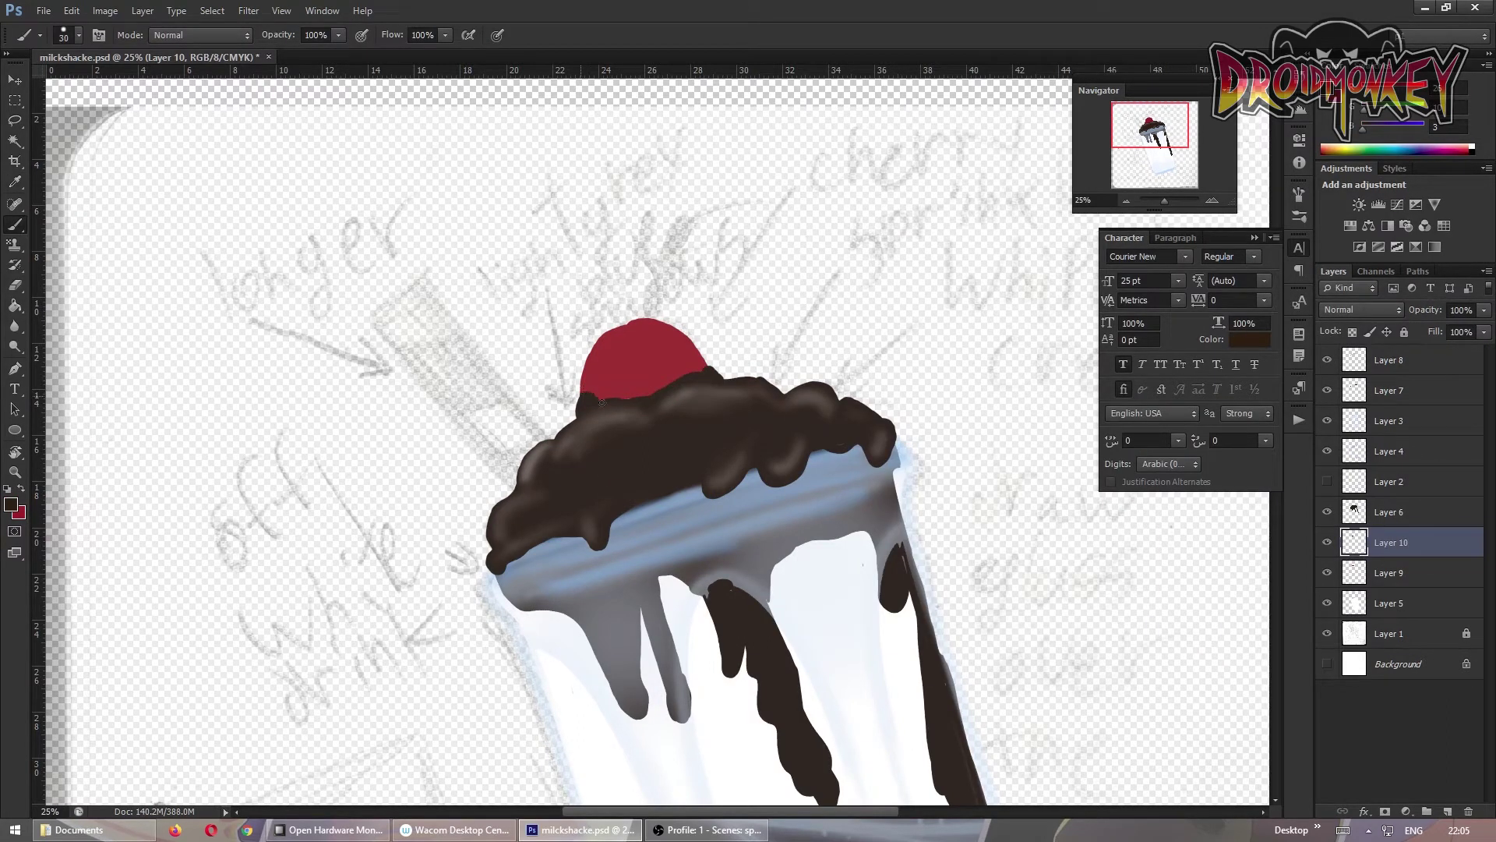
Add a highlight layer and paint white at 35% opacity, 50% flow, size 45, erasing excess
key(ctrl+shift+alt+n)
click(11, 505)
click(801, 427)
key(Return)
key(shift+5)
key(3)
key(5)
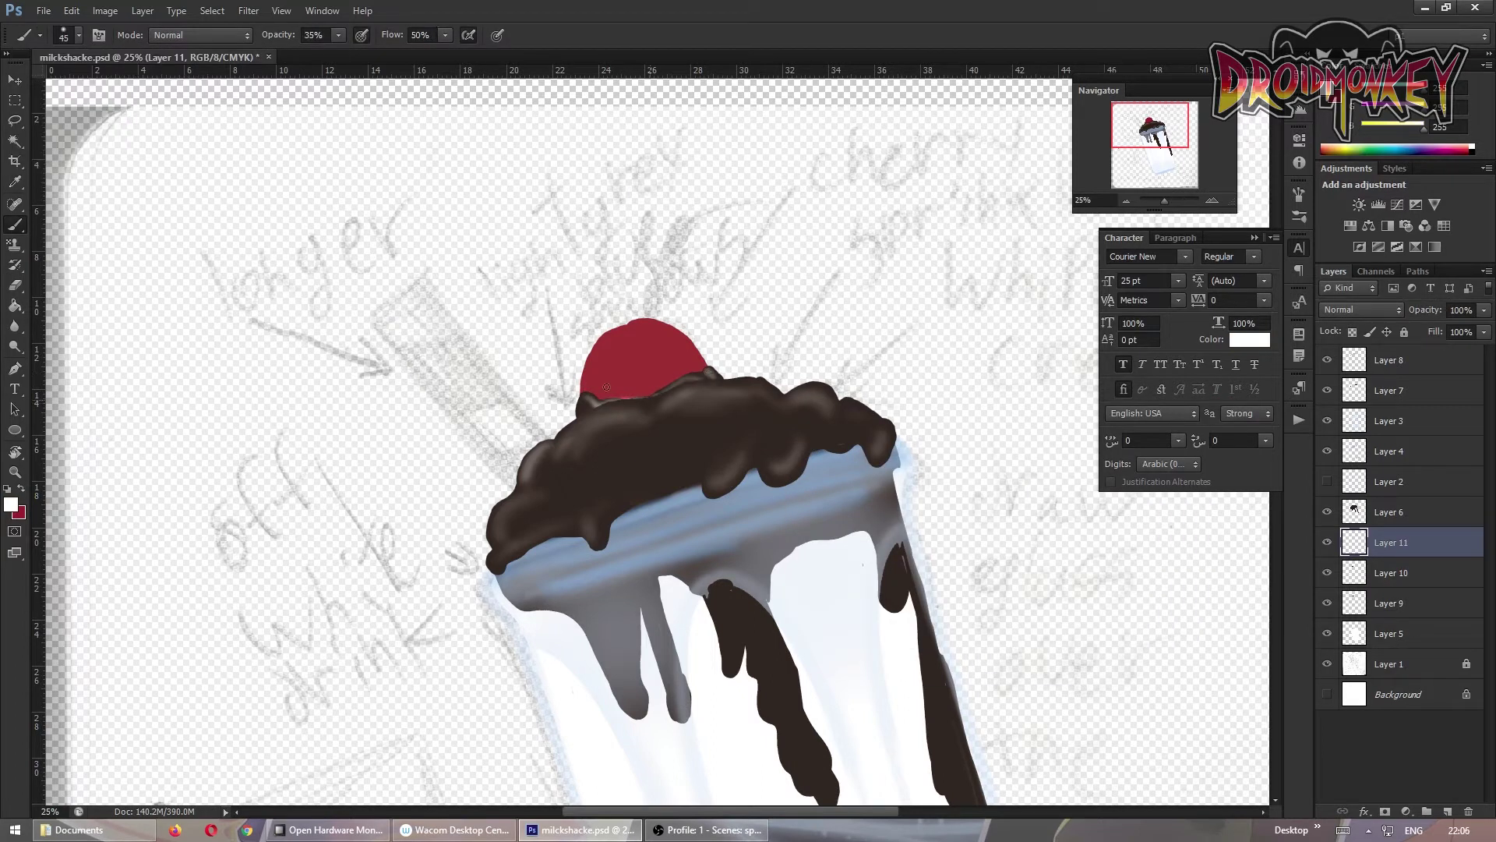
key(e)
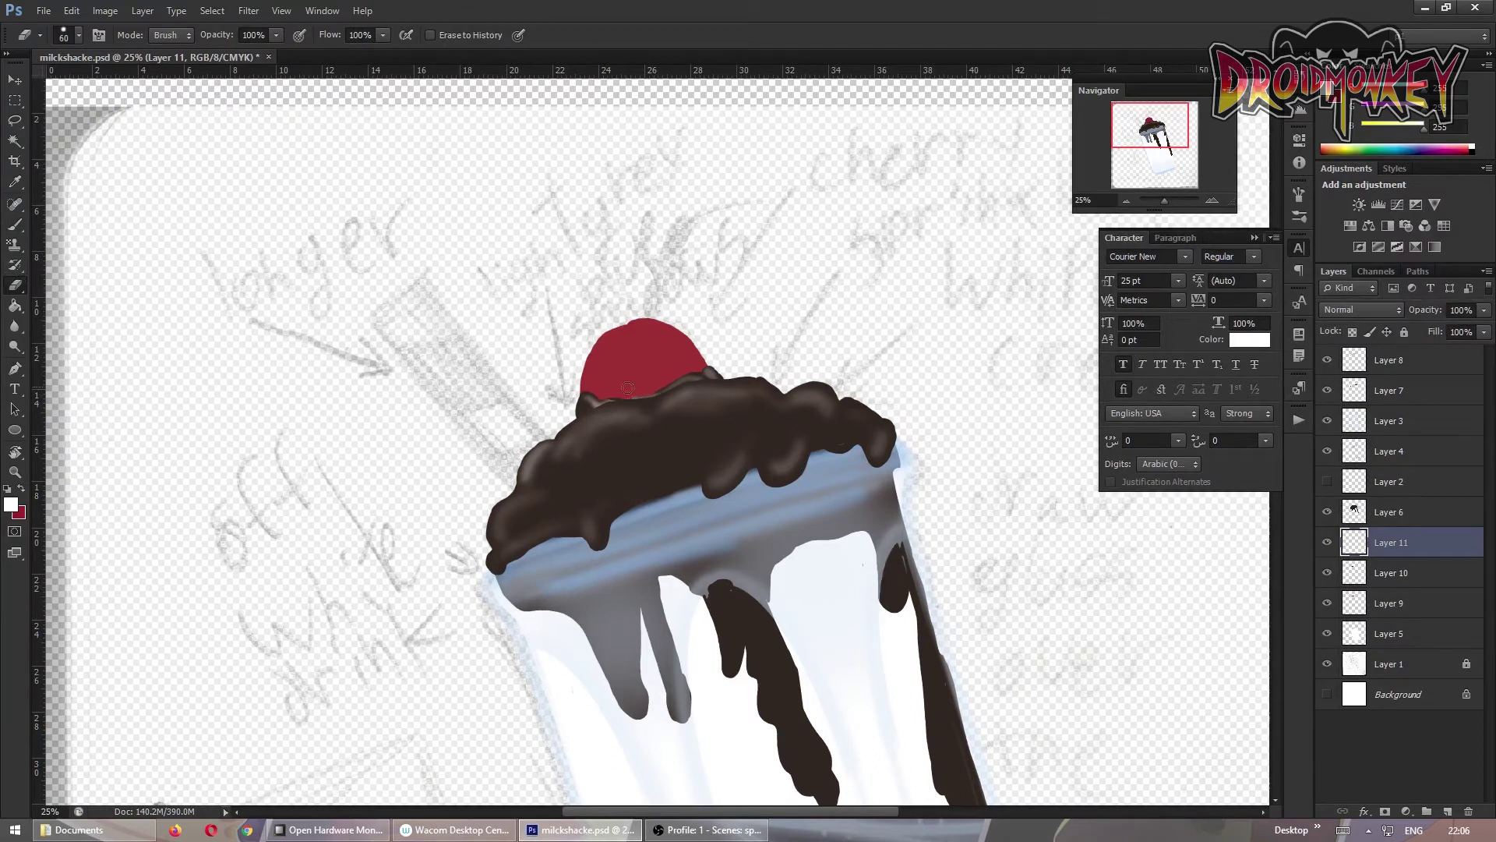
click(16, 225)
alt+click(605, 411)
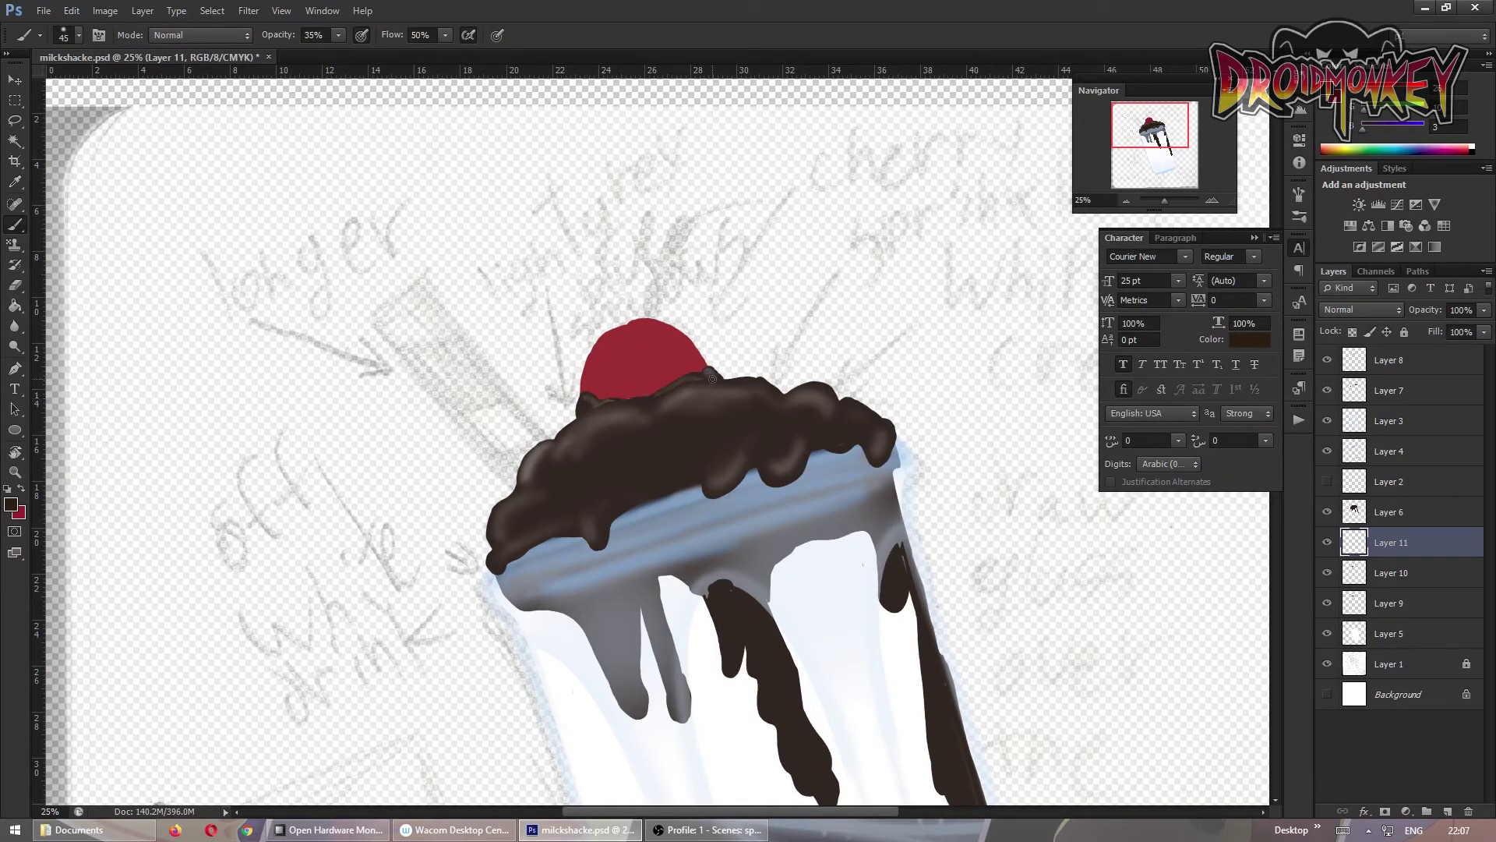
Add a layer above the cherry and paint a pale pink highlight on it
click(1369, 594)
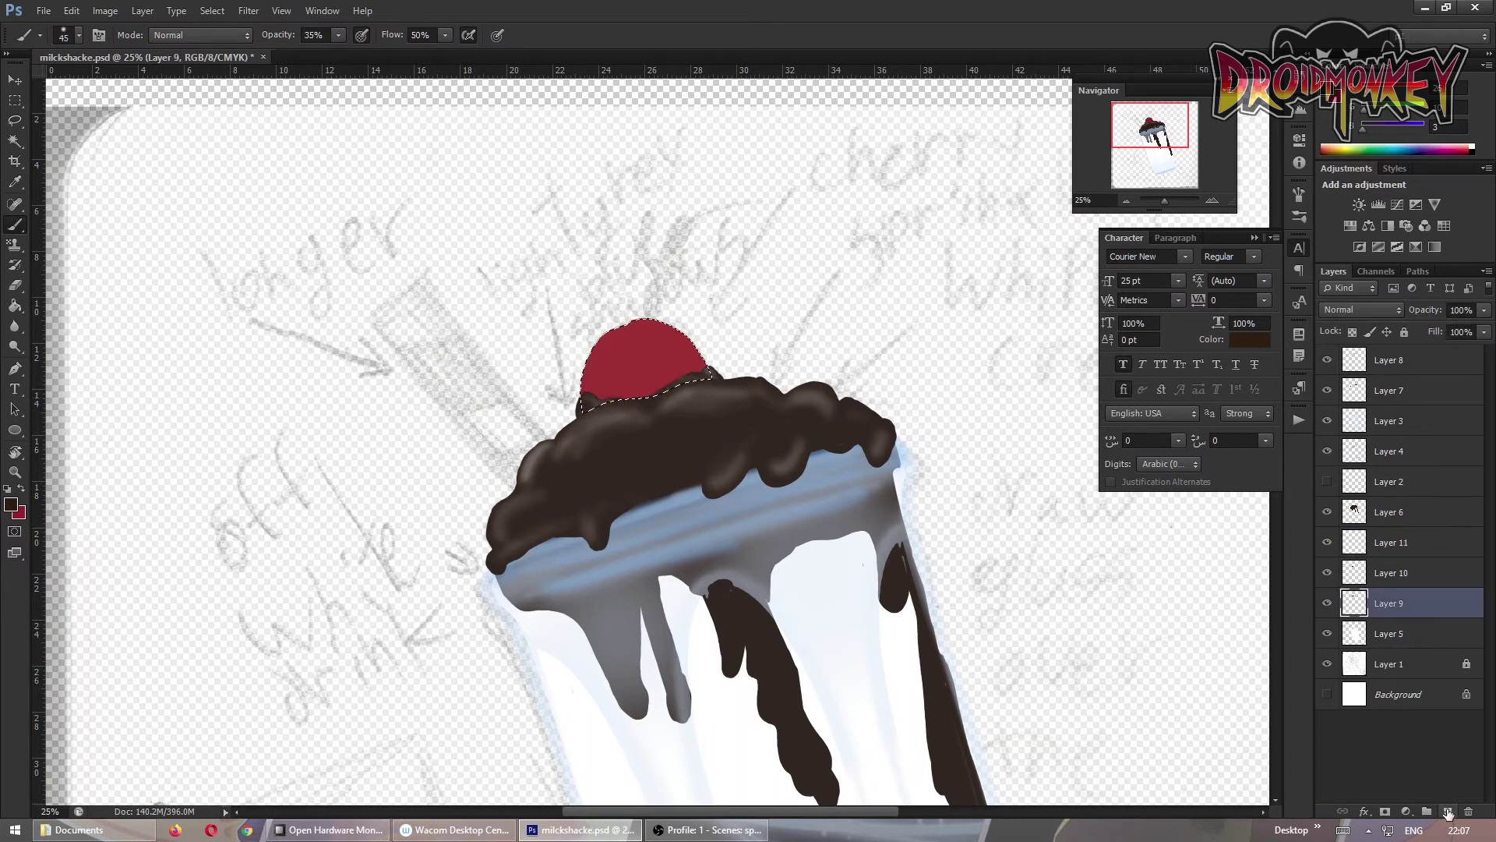
click(1447, 812)
click(11, 504)
click(1172, 437)
mouse_move(648, 333)
mouse_down()
mouse_move(694, 343)
mouse_move(588, 373)
mouse_up()
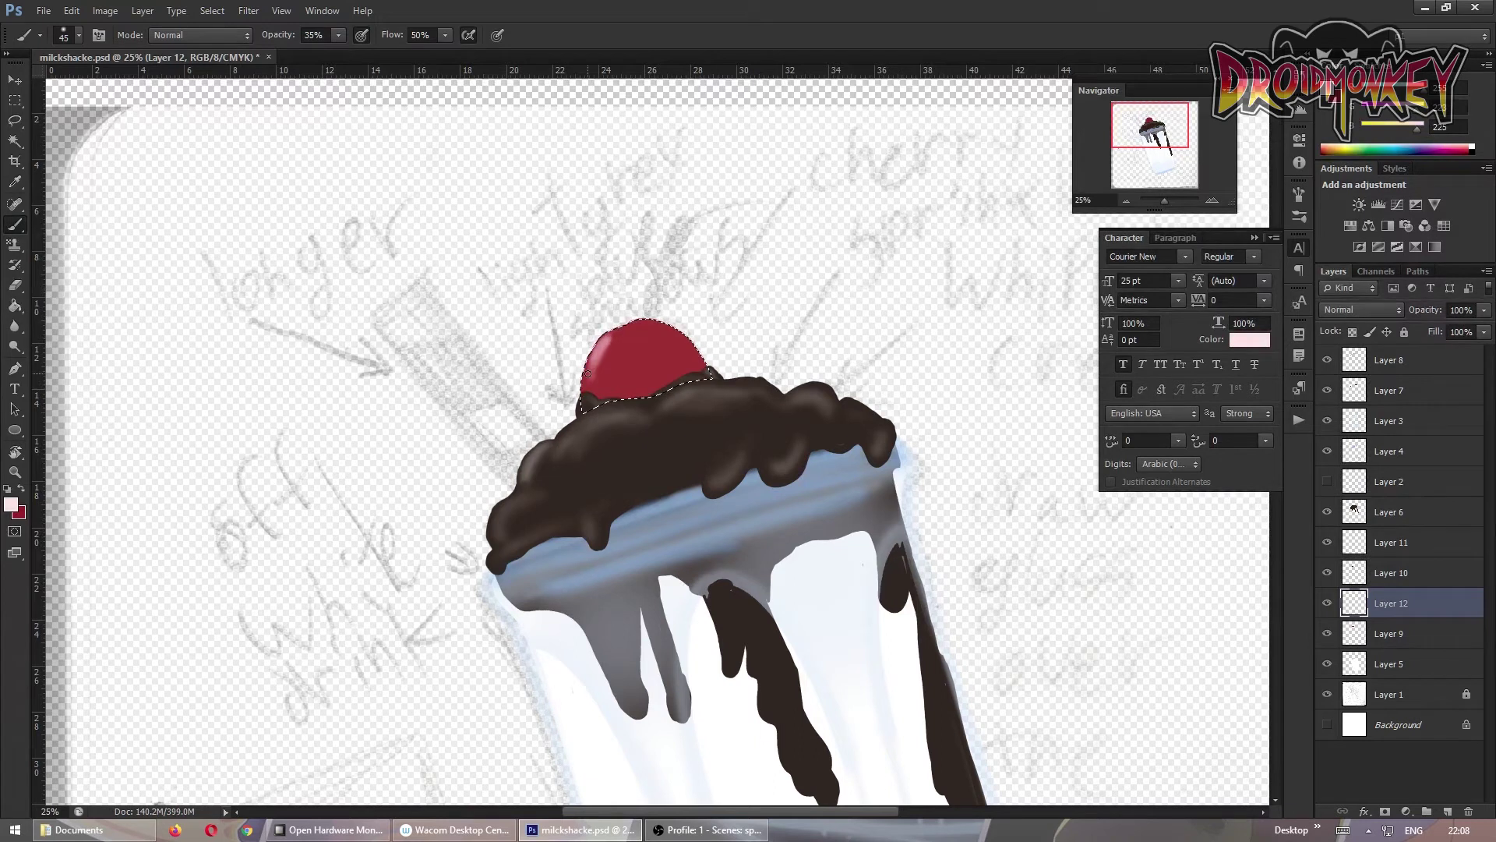
Shade the cherry in deep red at 65% opacity and add a pale yellow warm glow
click(11, 505)
click(662, 350)
click(1172, 438)
key(6)
key(5)
click(10, 504)
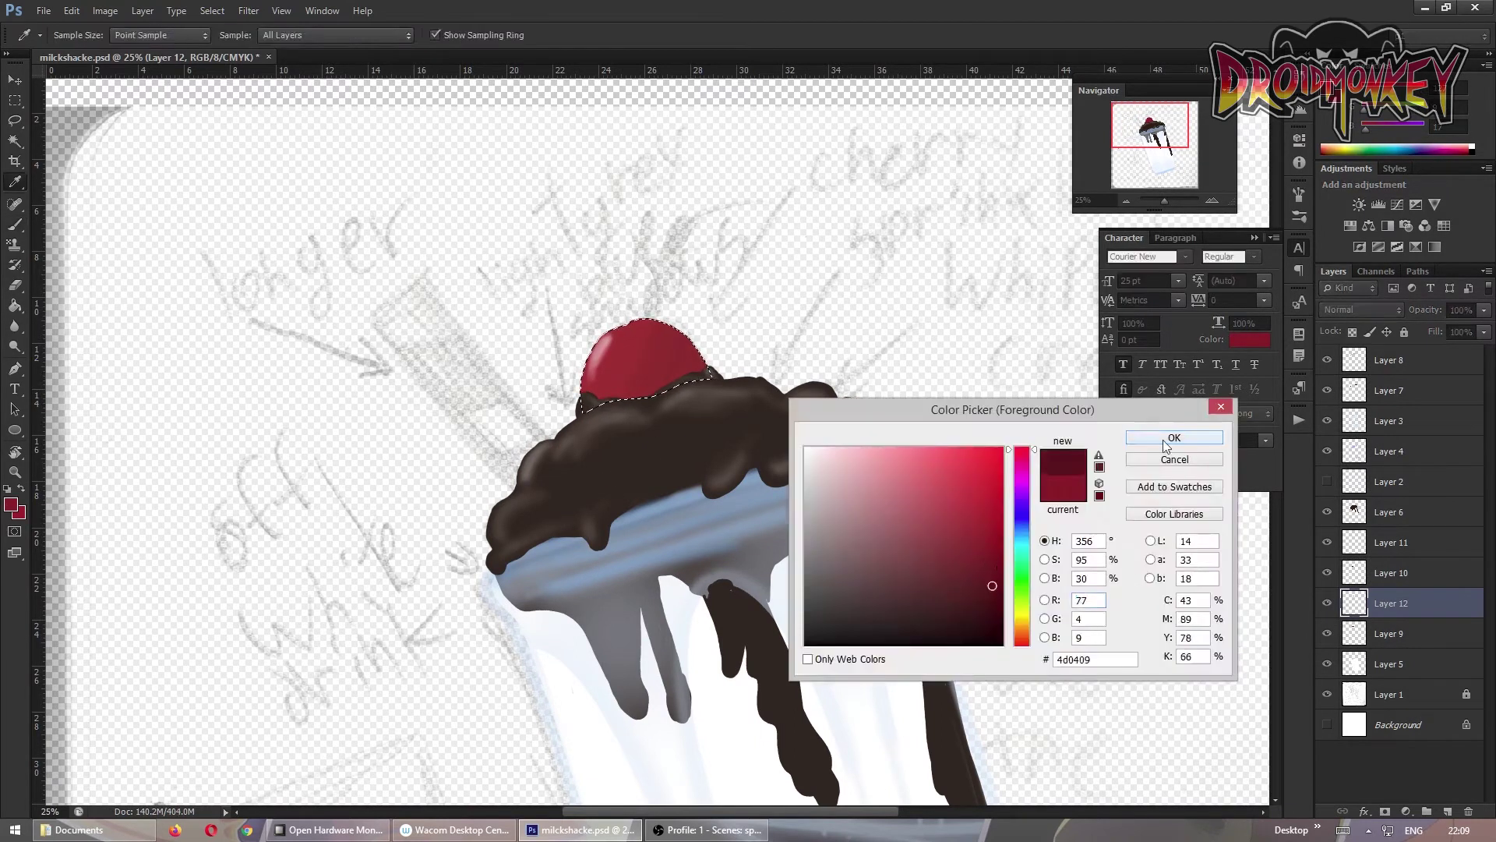
click(1172, 437)
click(11, 504)
click(1172, 437)
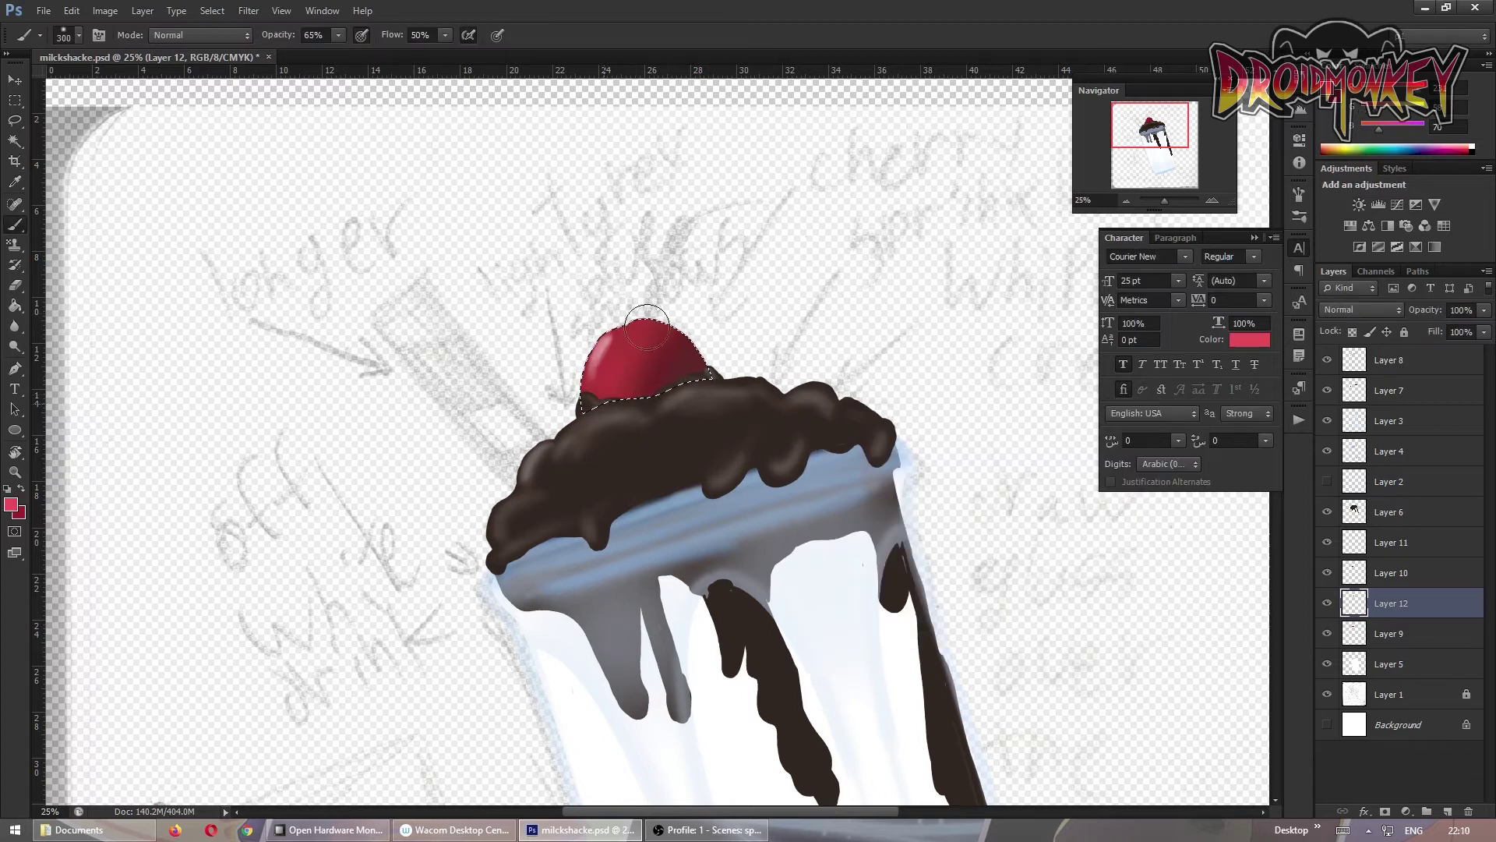
click(11, 504)
click(1172, 437)
drag(616, 343, 601, 366)
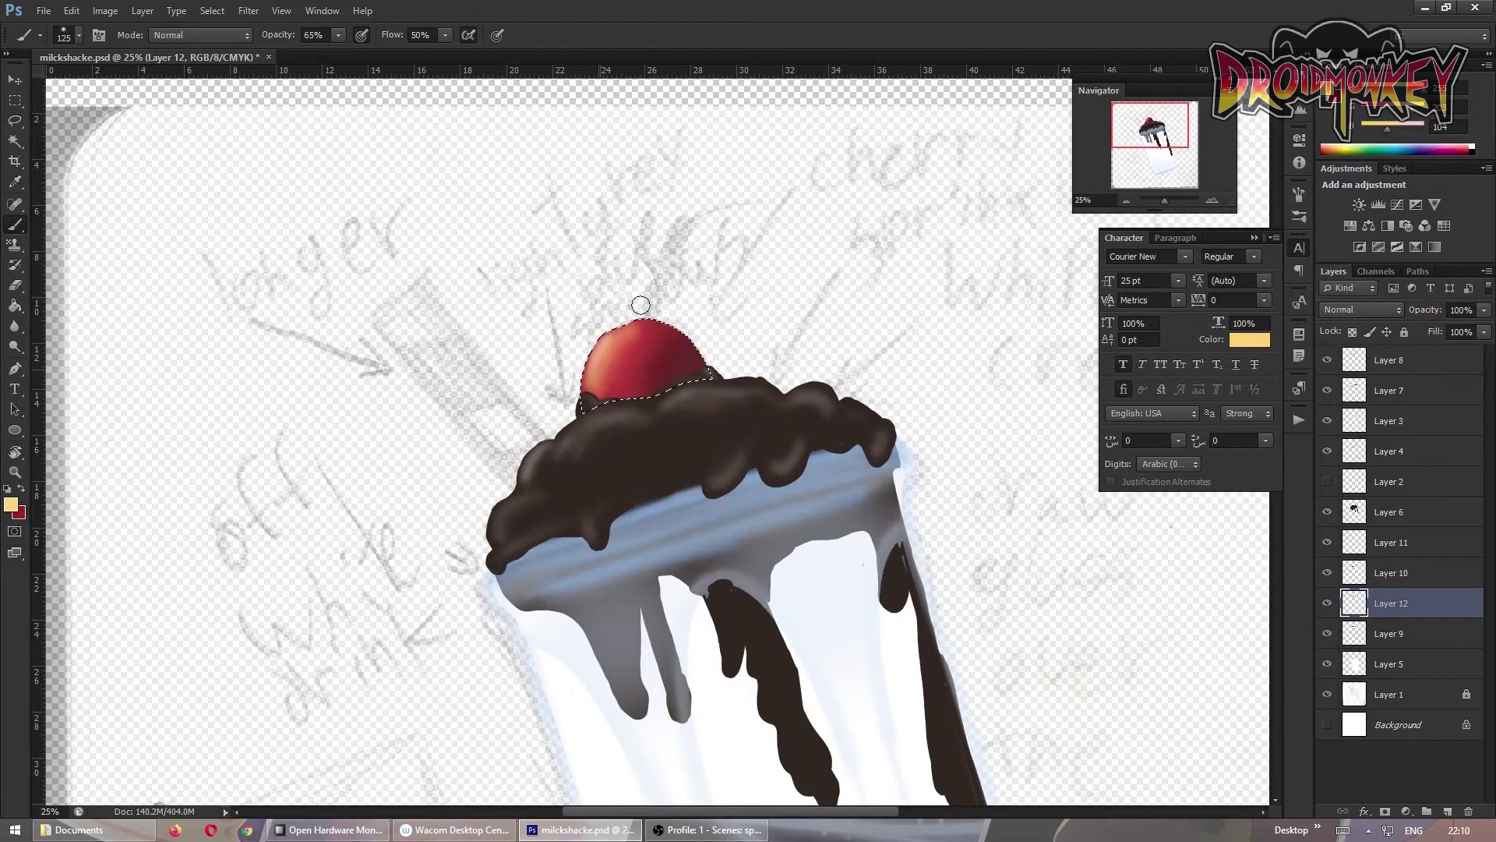
Choose white for the cherry highlight, save the file and deselect the cherry
click(11, 504)
click(1172, 435)
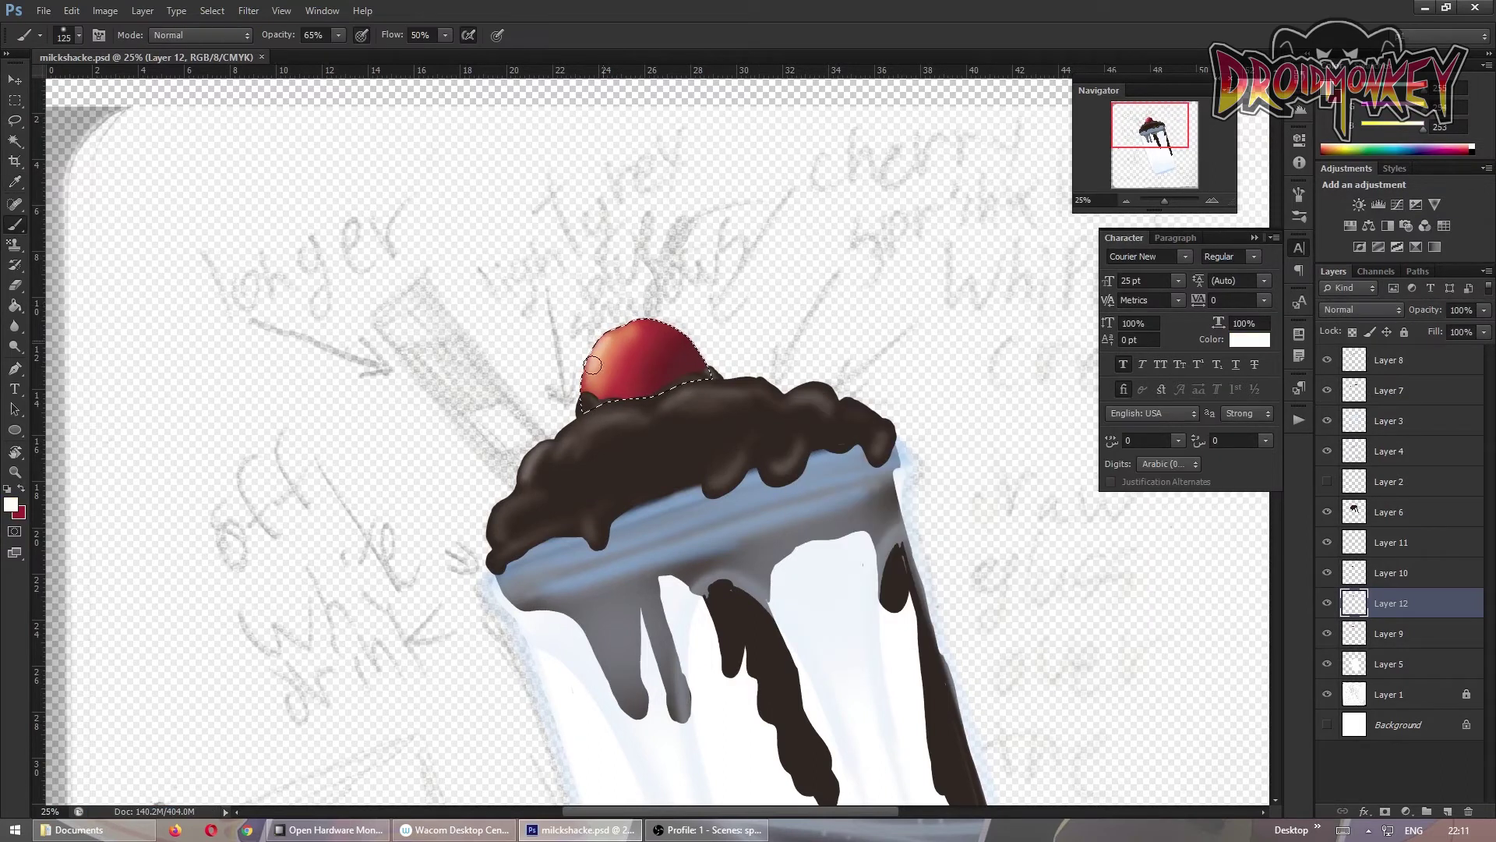
key(ctrl+s)
key(ctrl+d)
On a new layer above the chocolate drips, paint light highlights along the drips
click(1391, 512)
key(ctrl+shift+alt+n)
scroll(766, 494, down, 5)
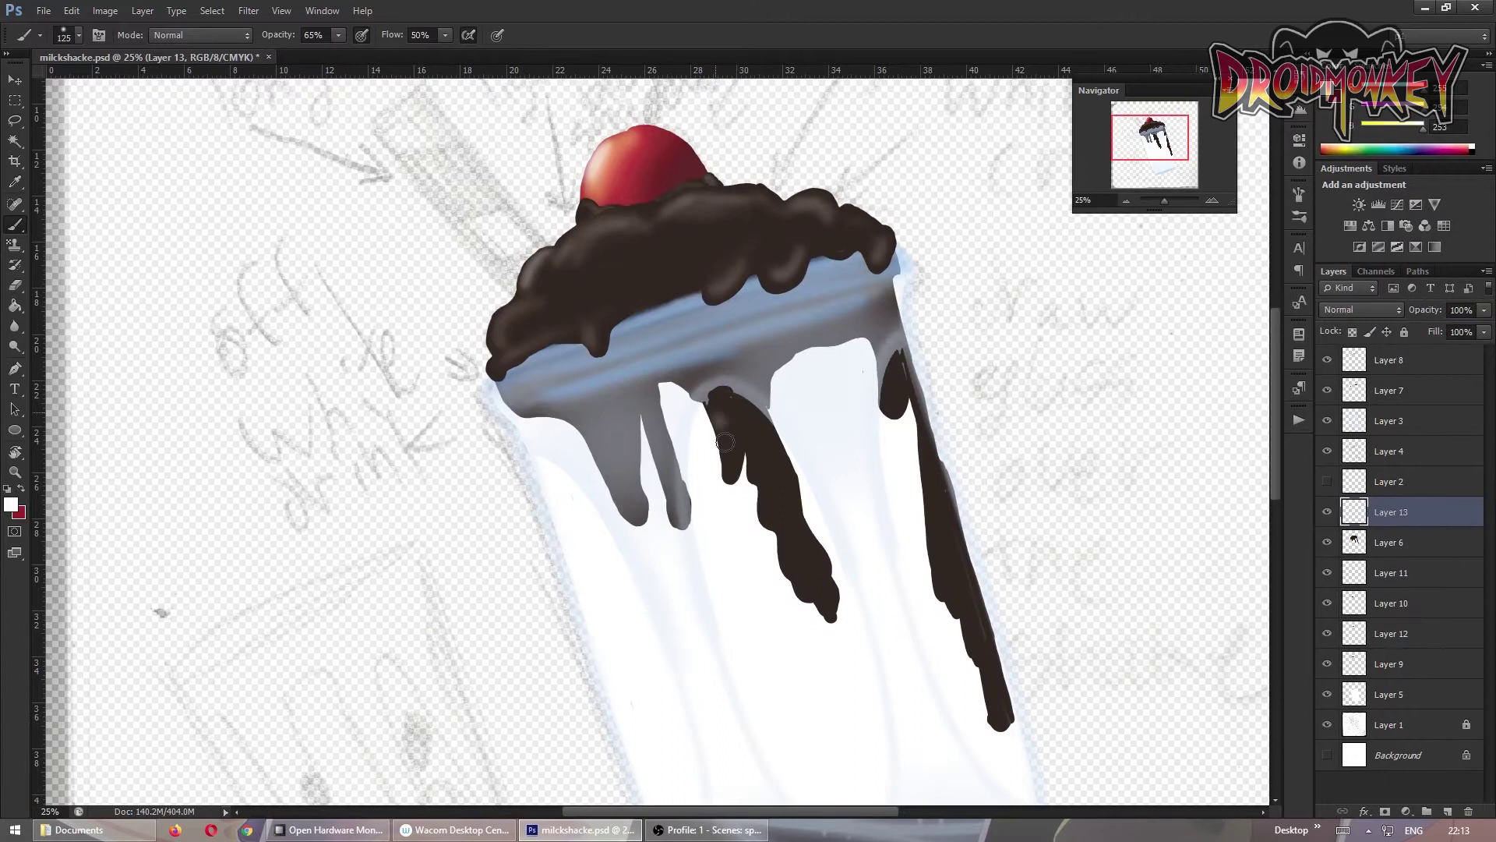
drag(766, 494, 826, 612)
drag(883, 401, 1007, 726)
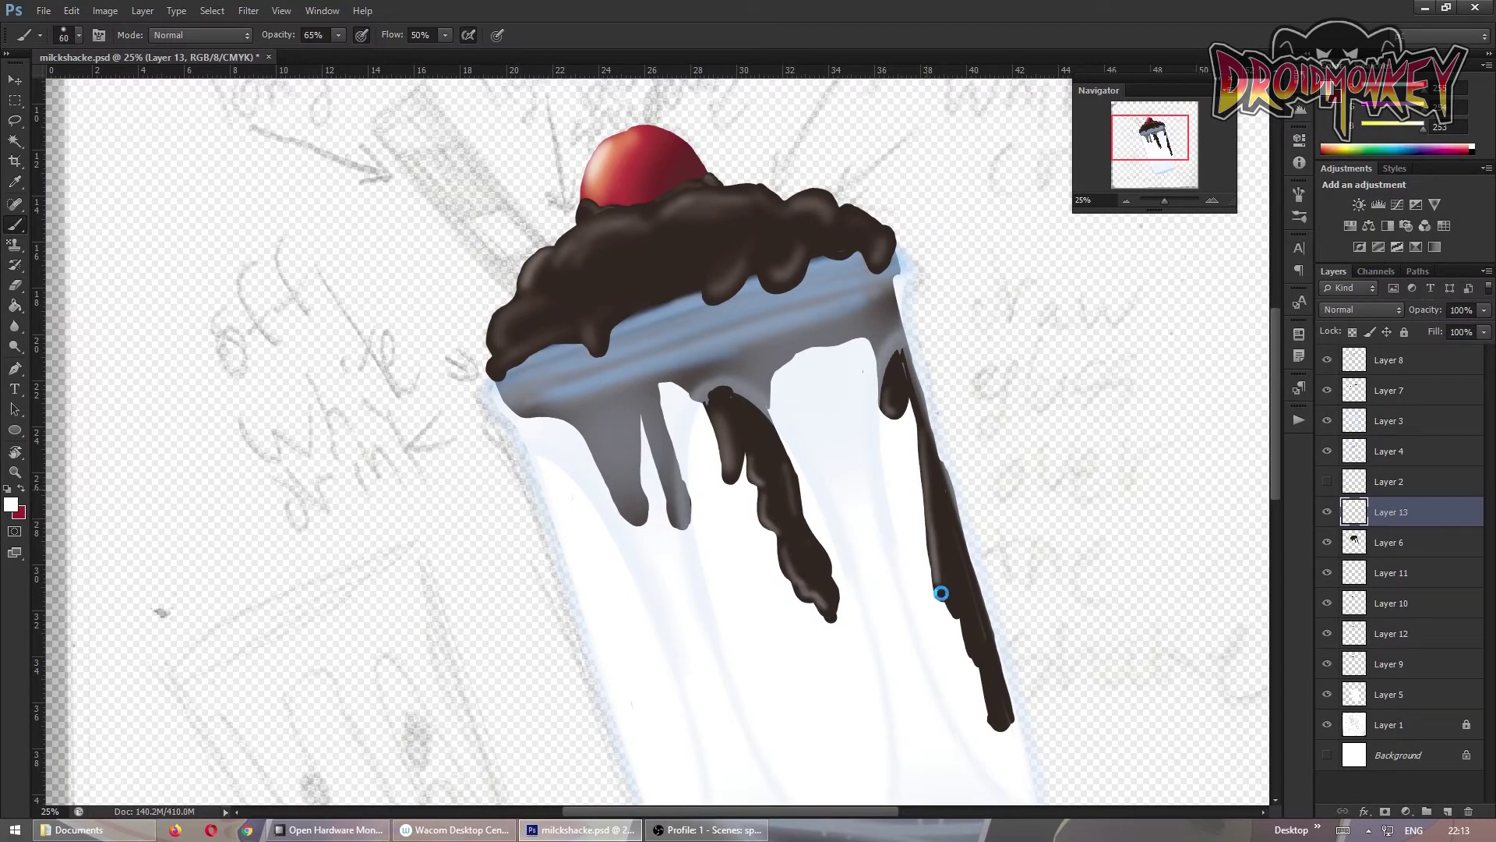
drag(589, 427, 639, 505)
drag(661, 425, 683, 532)
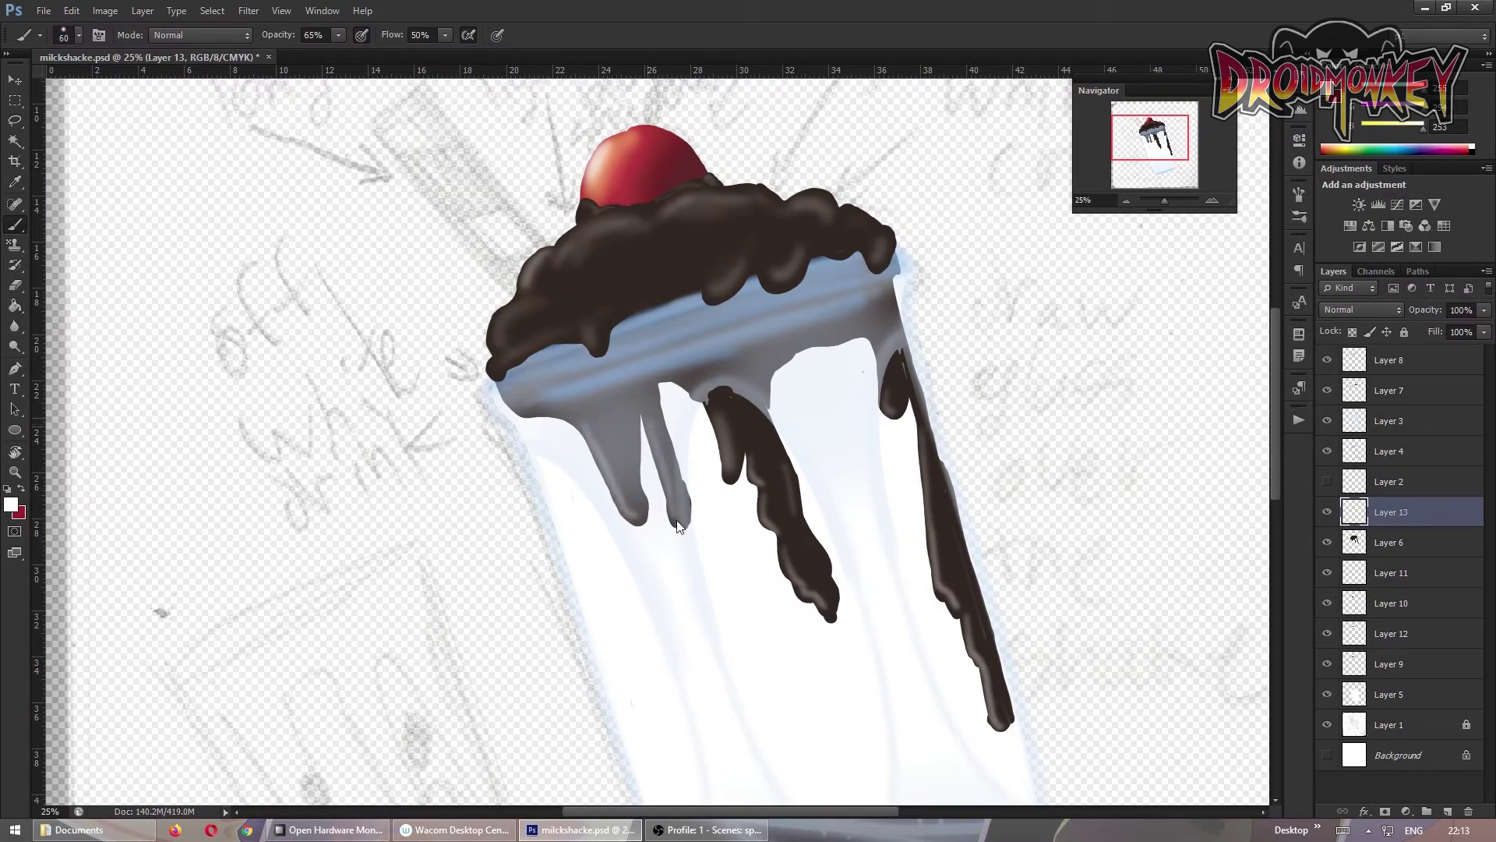
Sample the dark chocolate colour and darken the right drip's left edge with it
alt+click(727, 409)
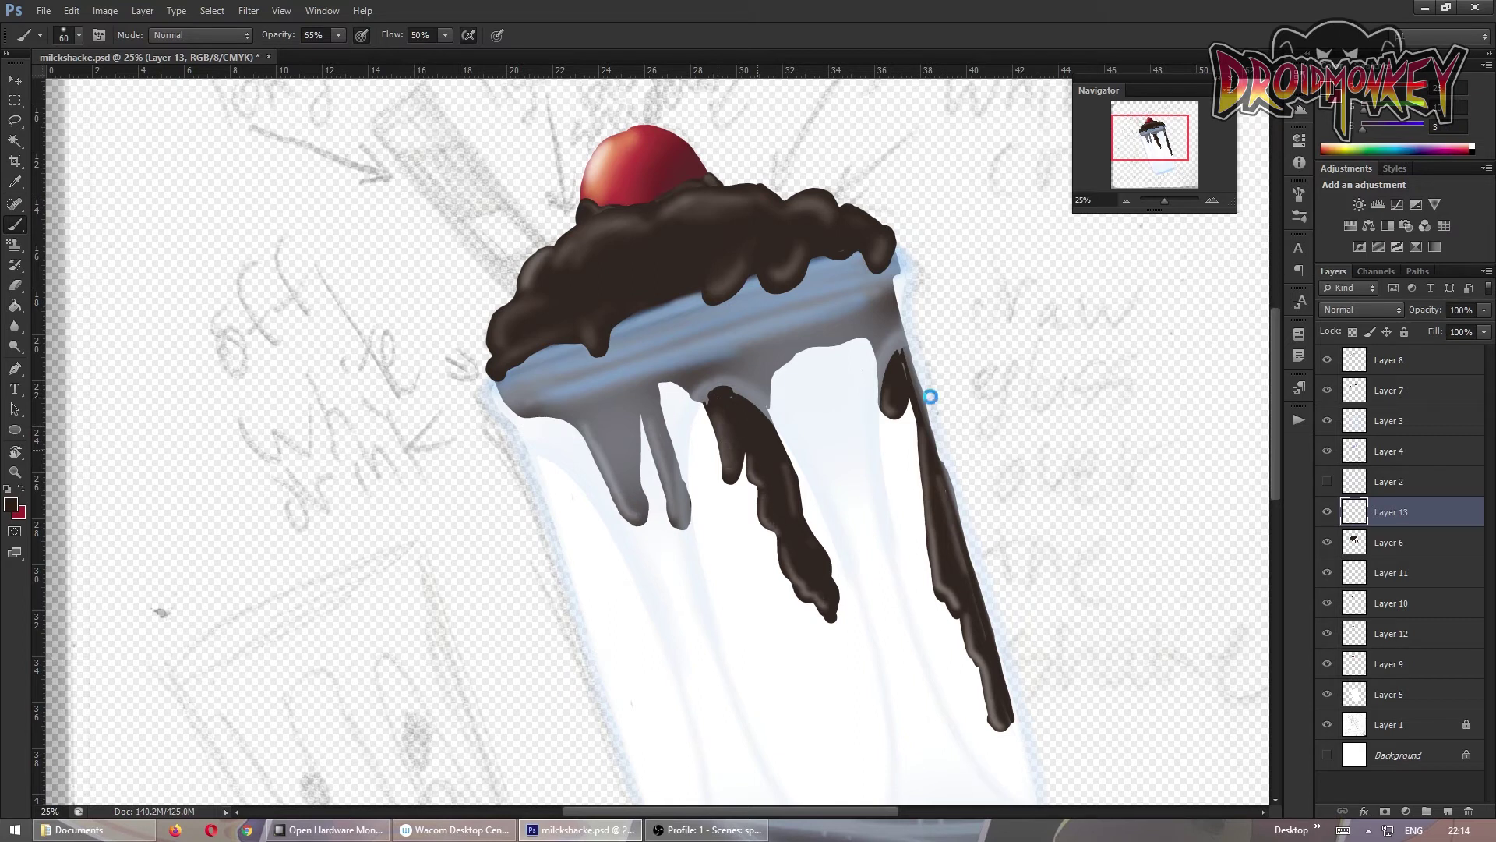
drag(902, 371, 955, 604)
drag(925, 476, 997, 718)
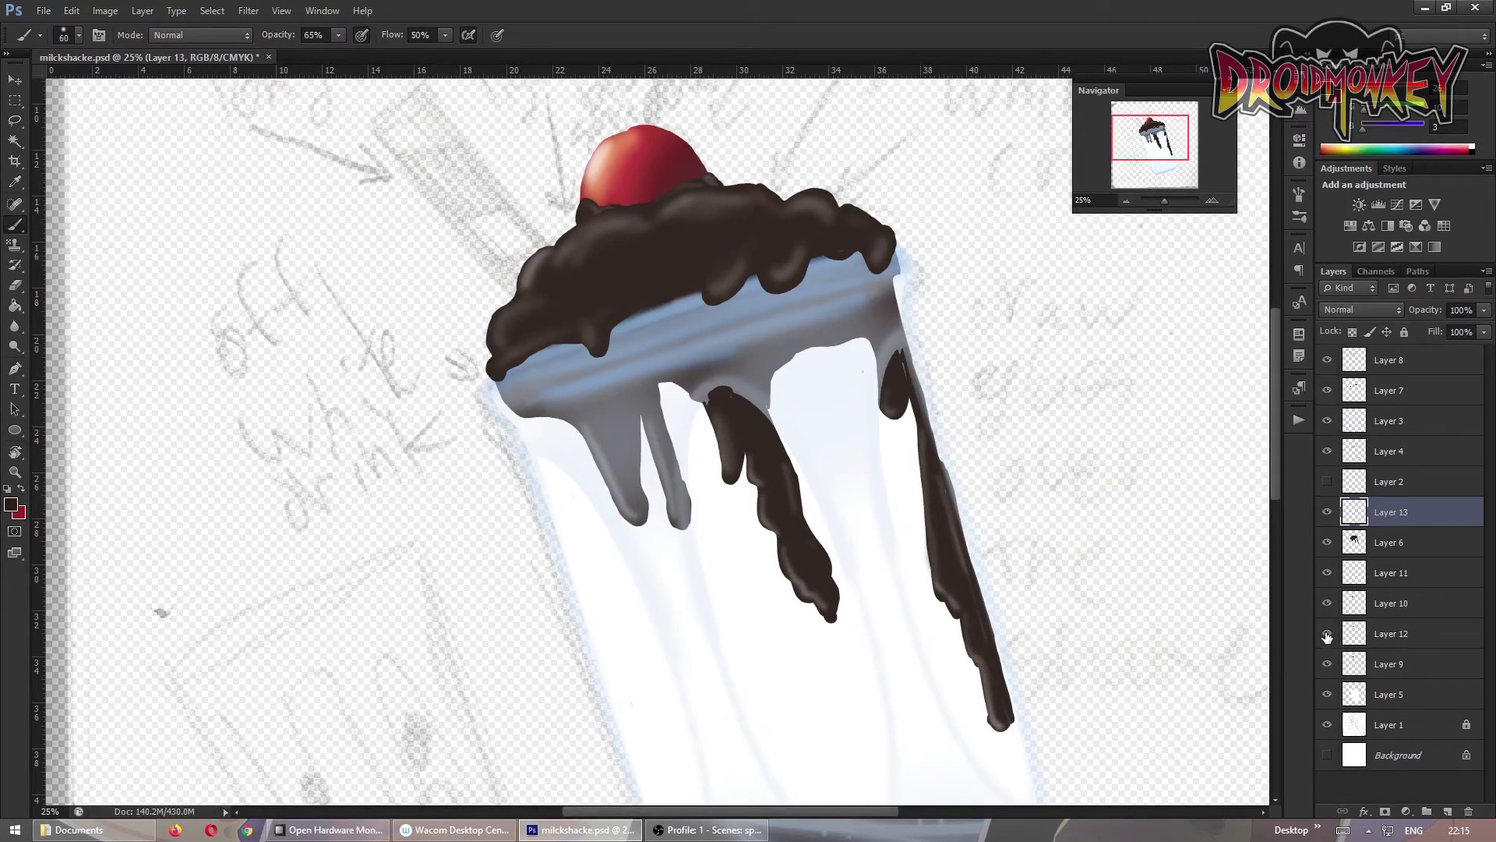
click(1389, 694)
click(11, 504)
Paint a thin dark green stem and leaf above the cherry
click(1000, 600)
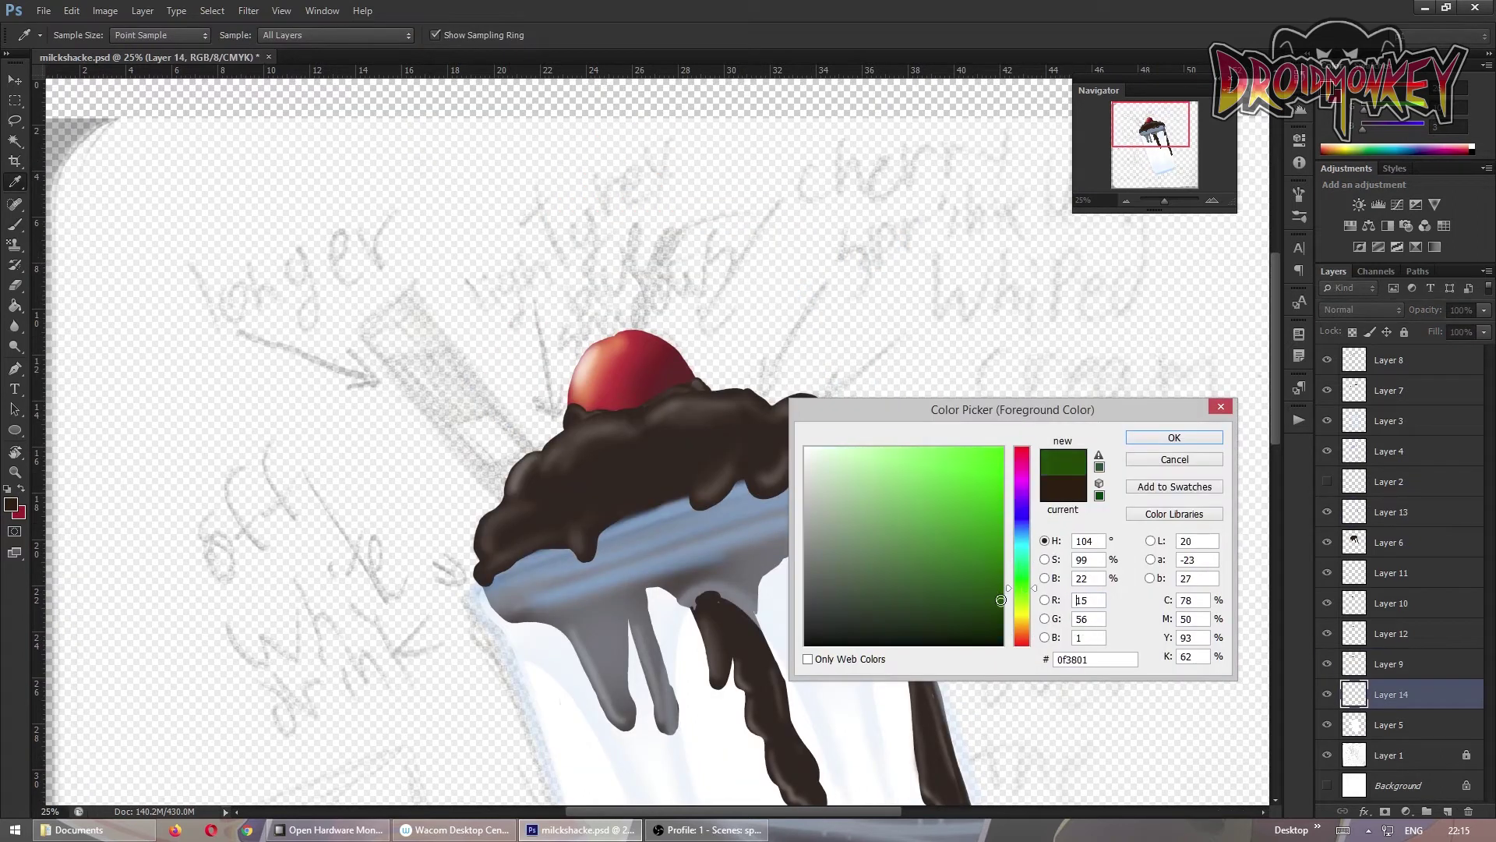
key(Return)
key(b)
mouse_move(612, 334)
mouse_down()
mouse_move(620, 243)
mouse_move(694, 242)
mouse_up()
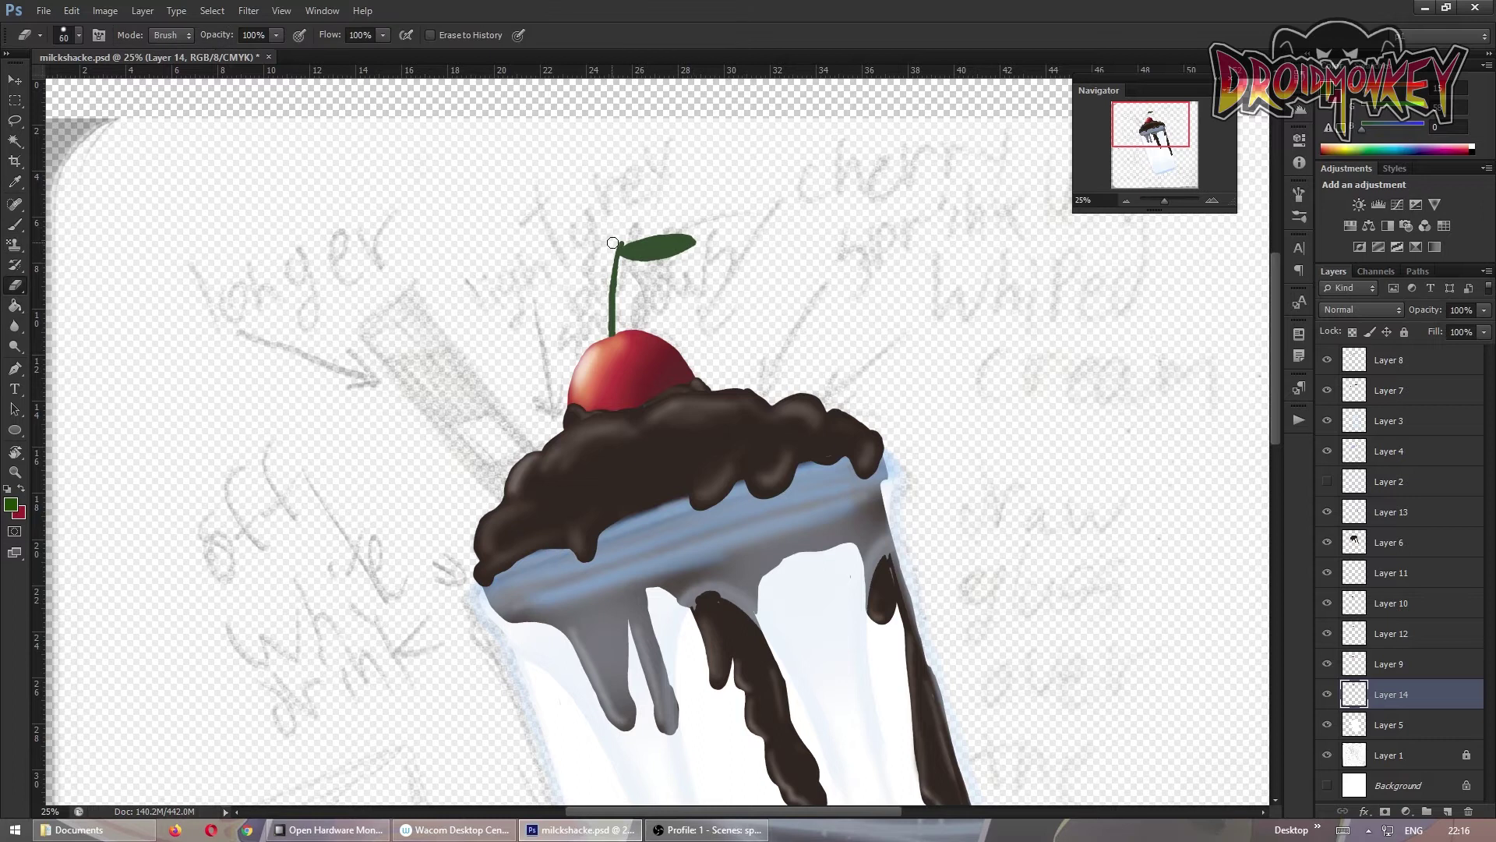
drag(609, 330, 618, 248)
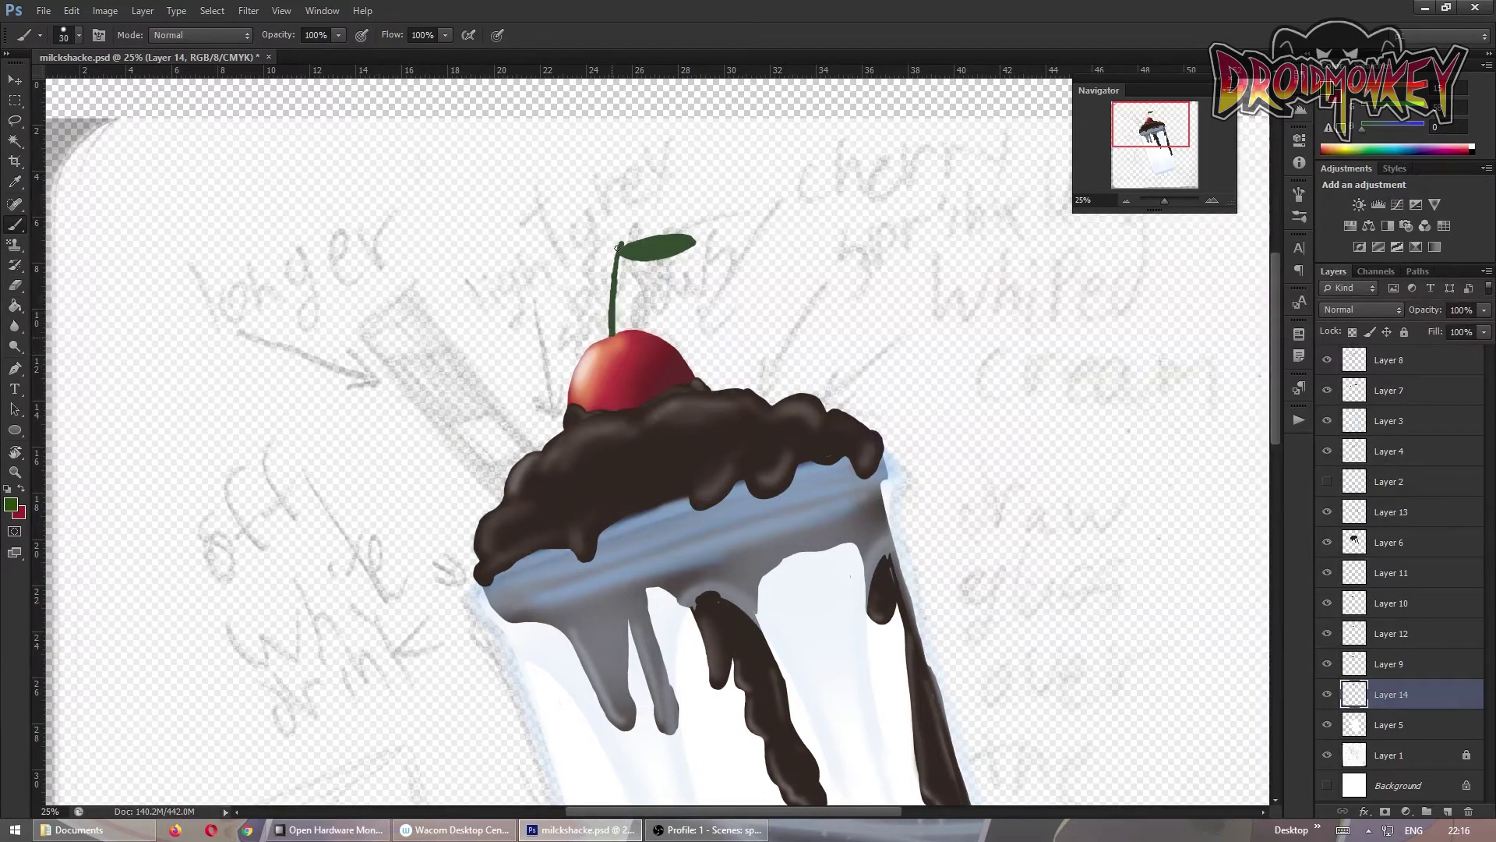
key(e)
key(b)
Shade the leaf lighter green, save, and zoom out to the whole milkshake
drag(662, 246, 682, 244)
ctrl+click(1353, 693)
click(11, 504)
click(1186, 446)
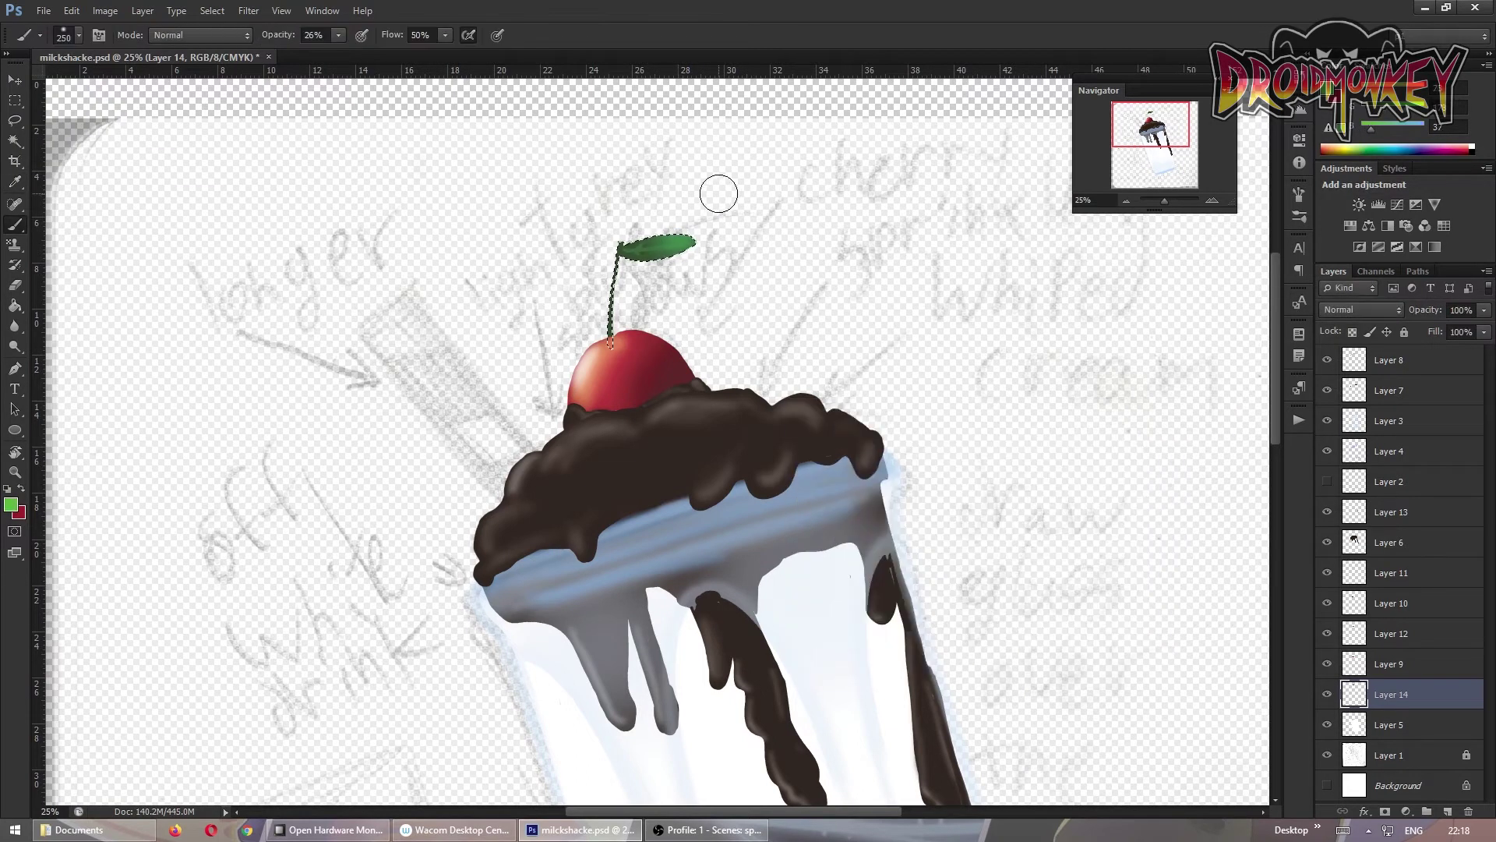
alt+click(677, 241)
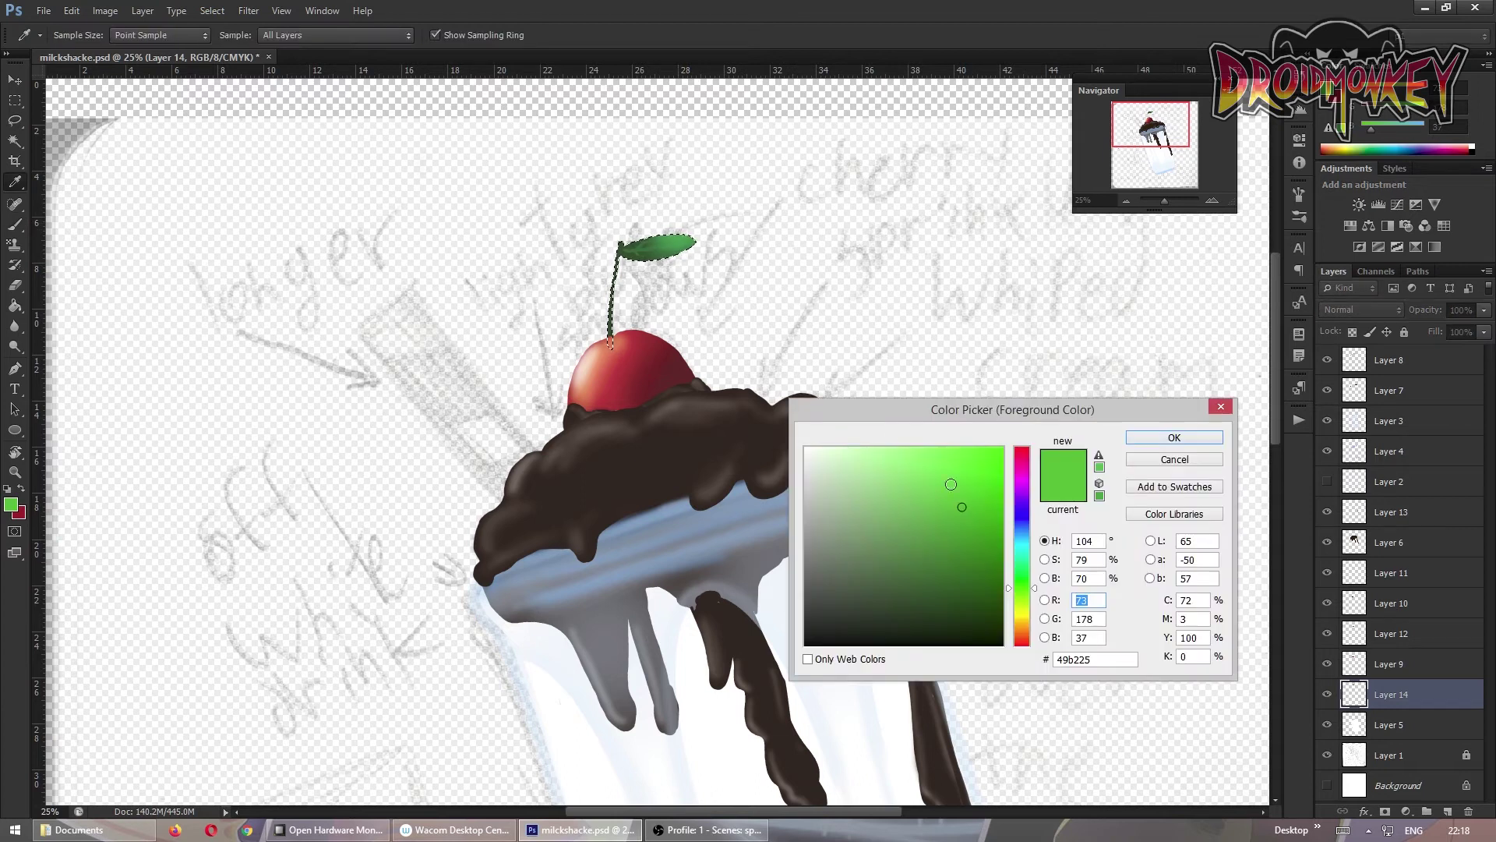
click(1126, 201)
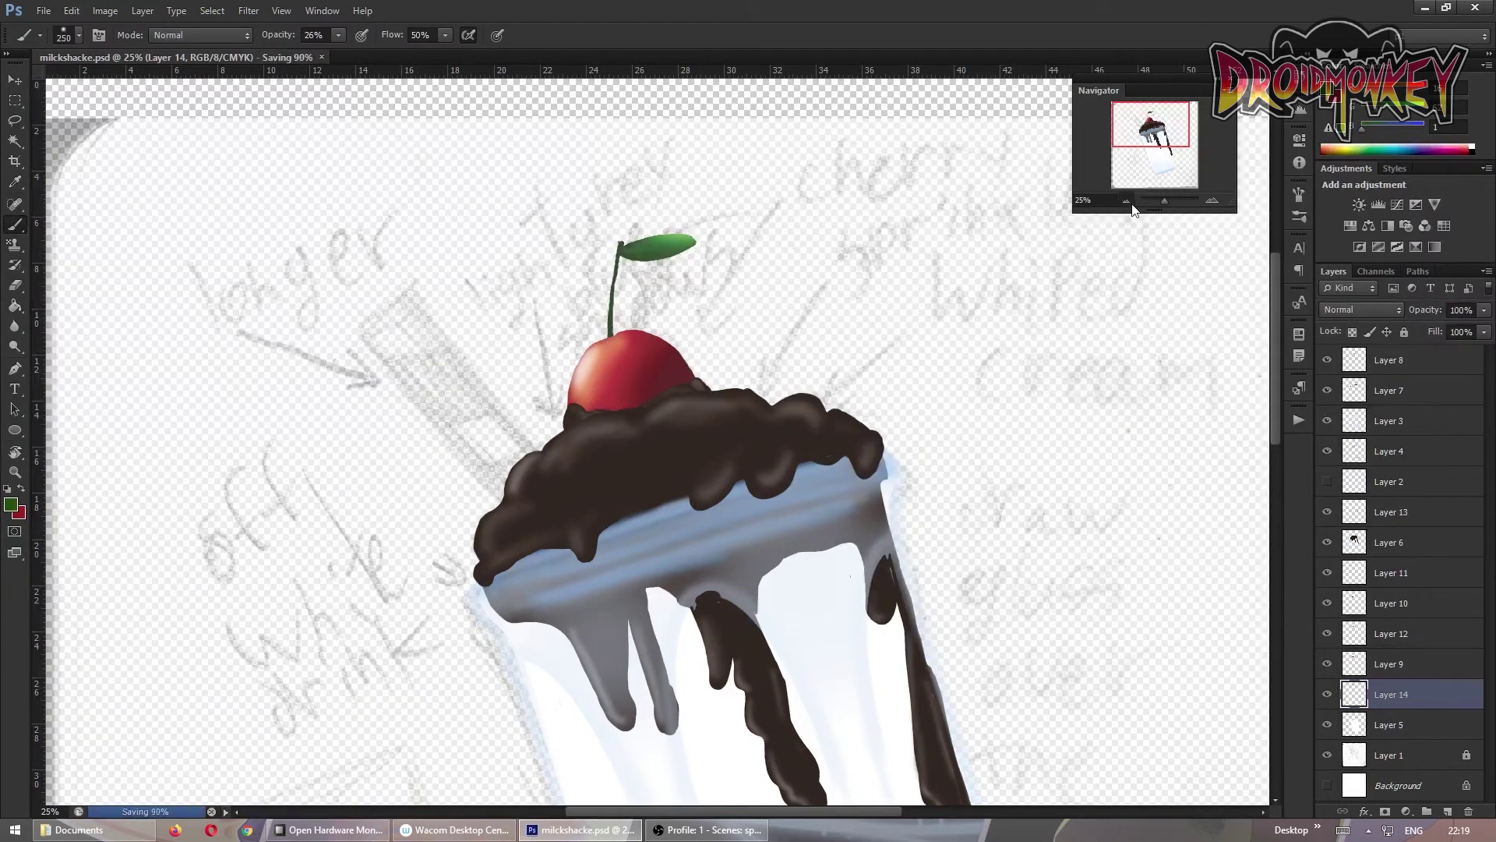
Draw a tall rectangular straw path beside the glass and fill it on a new layer
key(ctrl+shift+alt+n)
key(p)
click(764, 282)
click(763, 557)
click(795, 283)
right_click(787, 335)
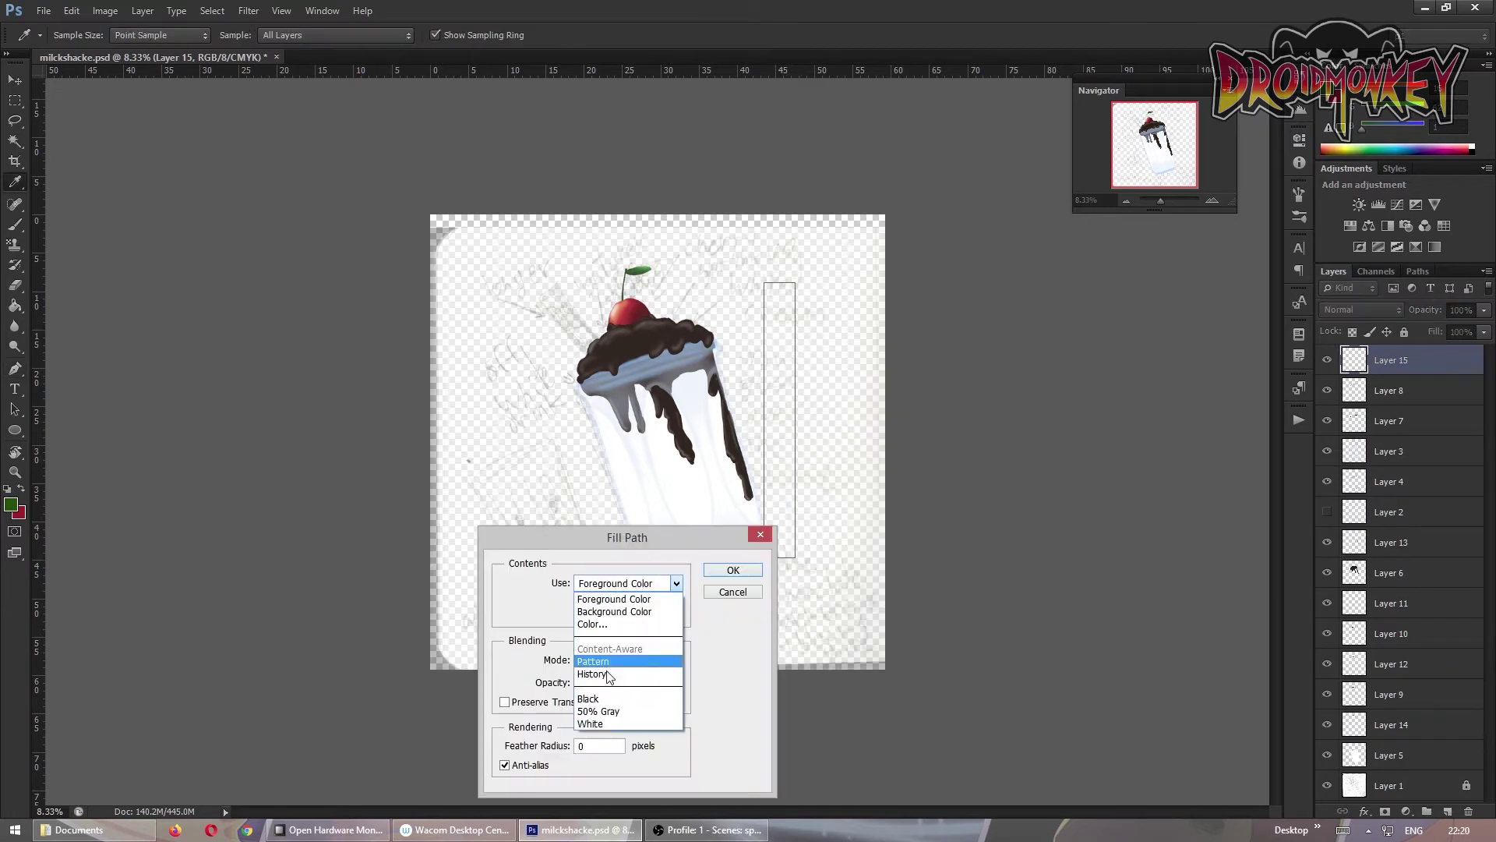
click(740, 561)
key(ctrl+shift+alt+n)
Fill a marquee band with pink as the first straw stripe
key(m)
mouse_move(575, 614)
mouse_down()
mouse_move(829, 630)
mouse_move(749, 644)
mouse_move(814, 329)
mouse_move(828, 414)
mouse_move(809, 584)
mouse_up()
click(11, 505)
click(878, 421)
click(1169, 434)
key(alt+BackSpace)
Repeat the pink stripes down the bar and merge them into the straw shape
key(v)
key(ctrl+e)
key(ctrl+e)
key(ctrl+e)
ctrl+click(1354, 390)
click(212, 11)
click(281, 72)
key(Delete)
key(ctrl+e)
key(ctrl+e)
Rotate the striped straw diagonally across the top of the milkshake
key(ctrl+t)
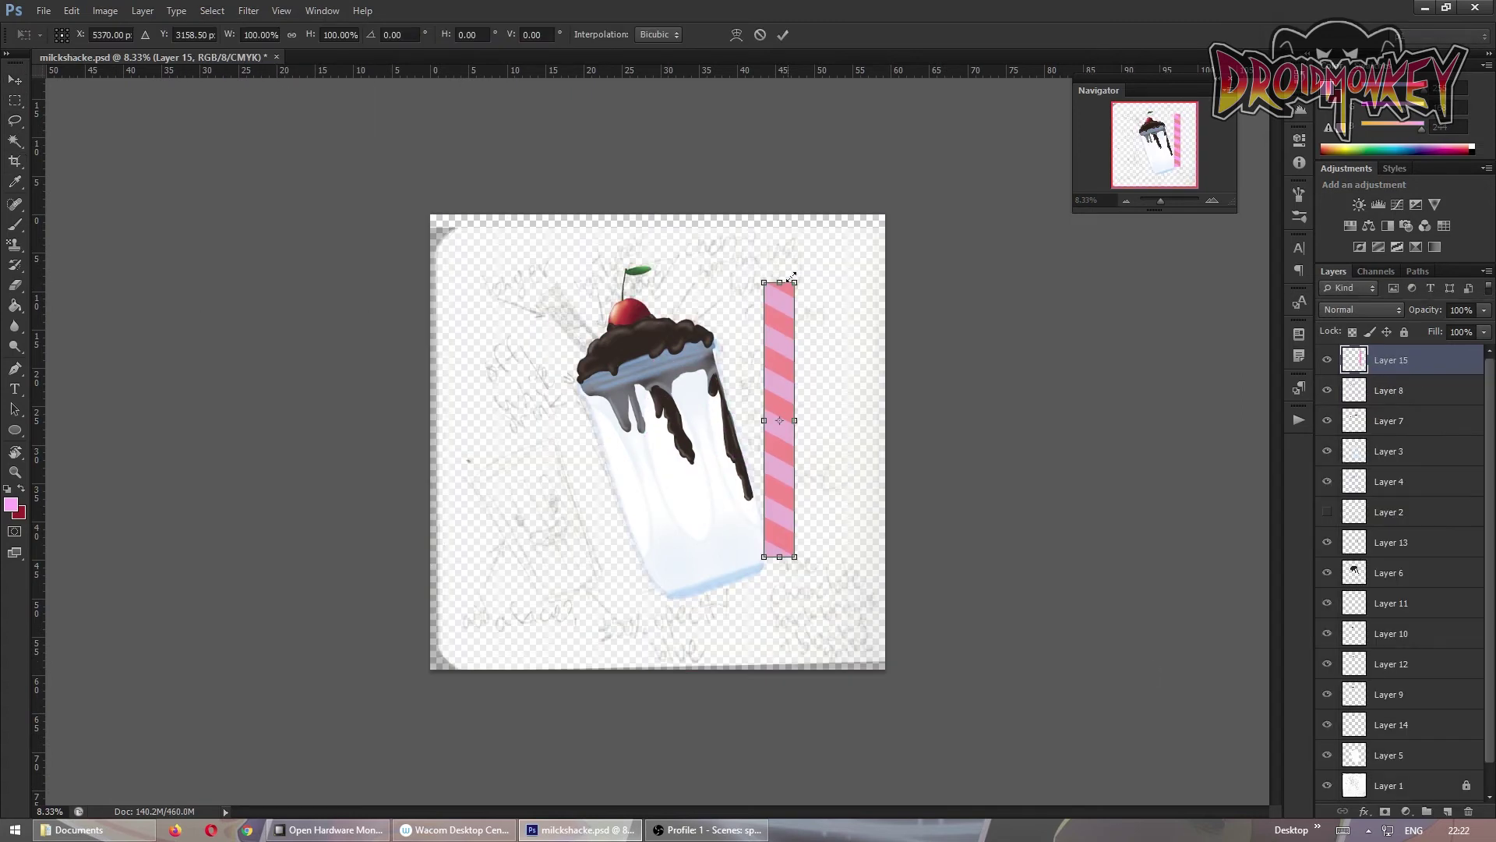
drag(1151, 669, 682, 454)
key(Return)
key(c)
key(ctrl+plus)
Add a straw shading layer and load the straw shape as a selection
key(ctrl+shift+alt+n)
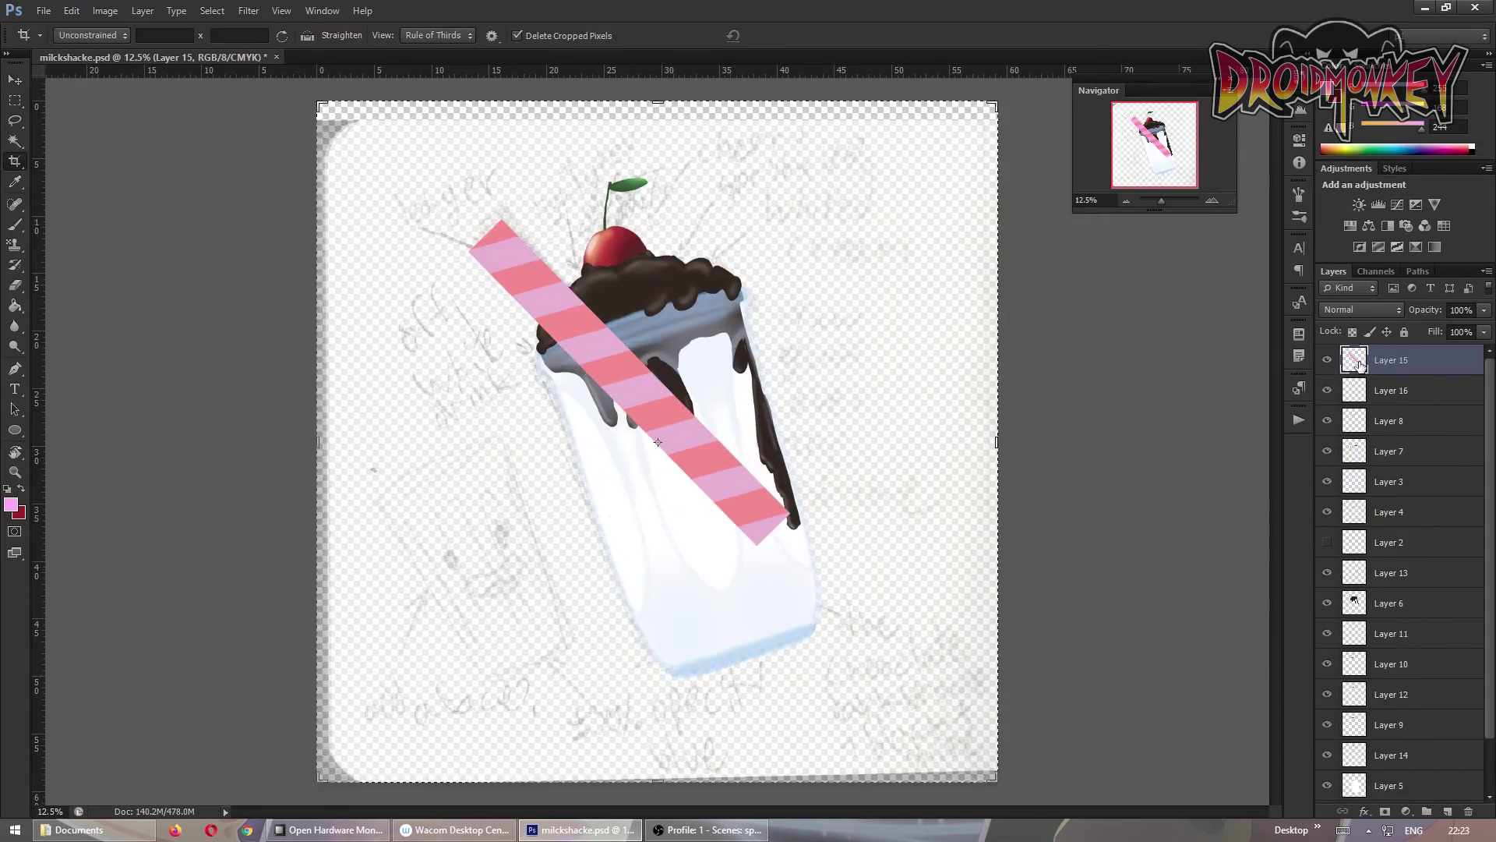
key(b)
ctrl+click(1354, 391)
click(40, 35)
Brush deeper red-pink over the straw on a Linear Light shading layer
click(93, 78)
drag(491, 241, 771, 530)
drag(491, 234, 779, 538)
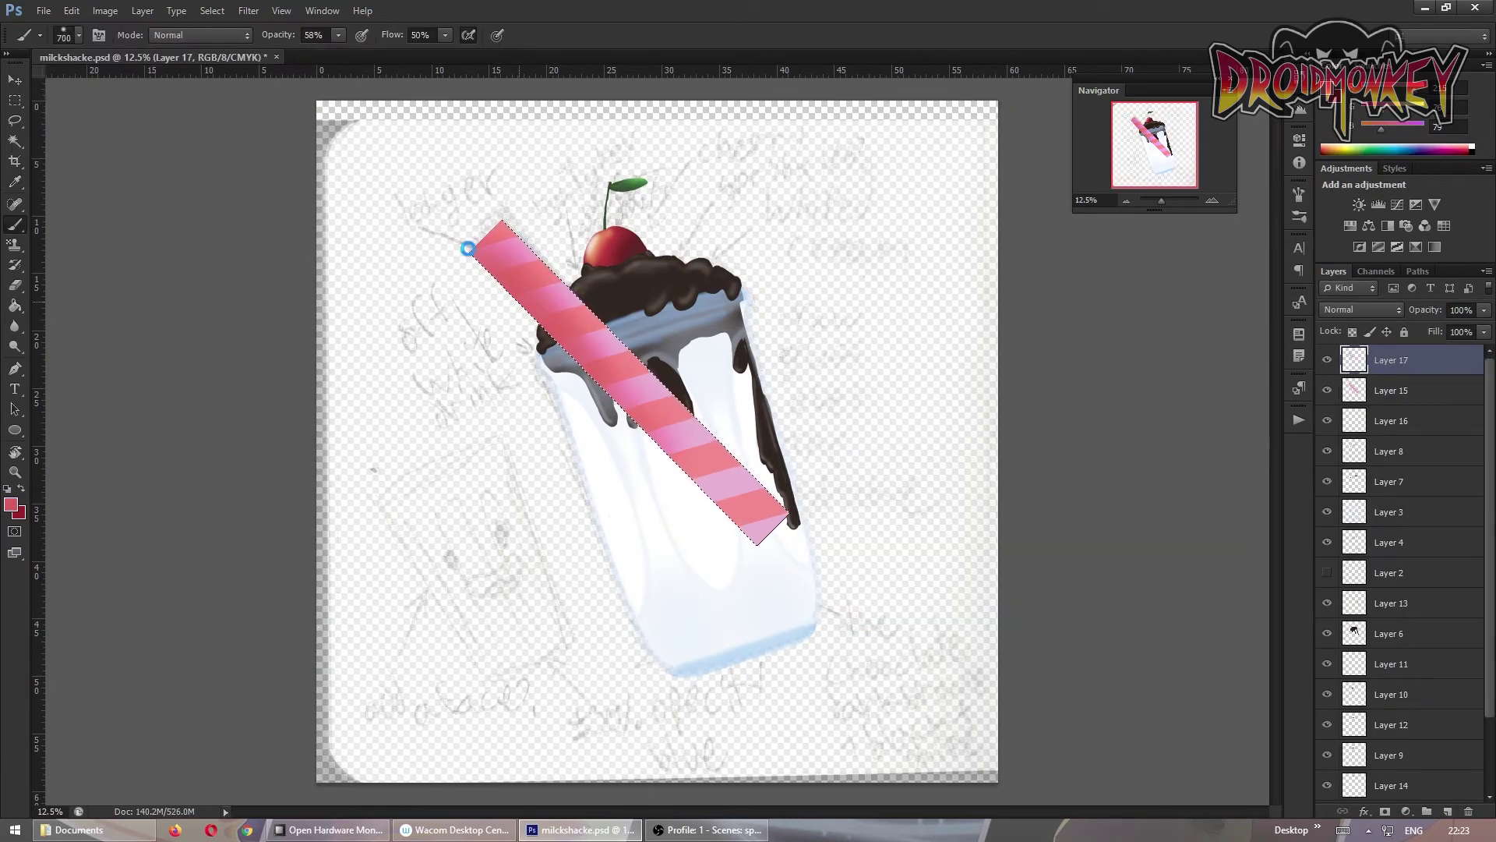
click(11, 505)
click(955, 548)
key(Return)
key(b)
click(1360, 309)
Add a highlight layer in Overlay at 50% and paint light pink along the straw
scroll(1360, 309, down, 16)
key(ctrl+d)
click(1448, 811)
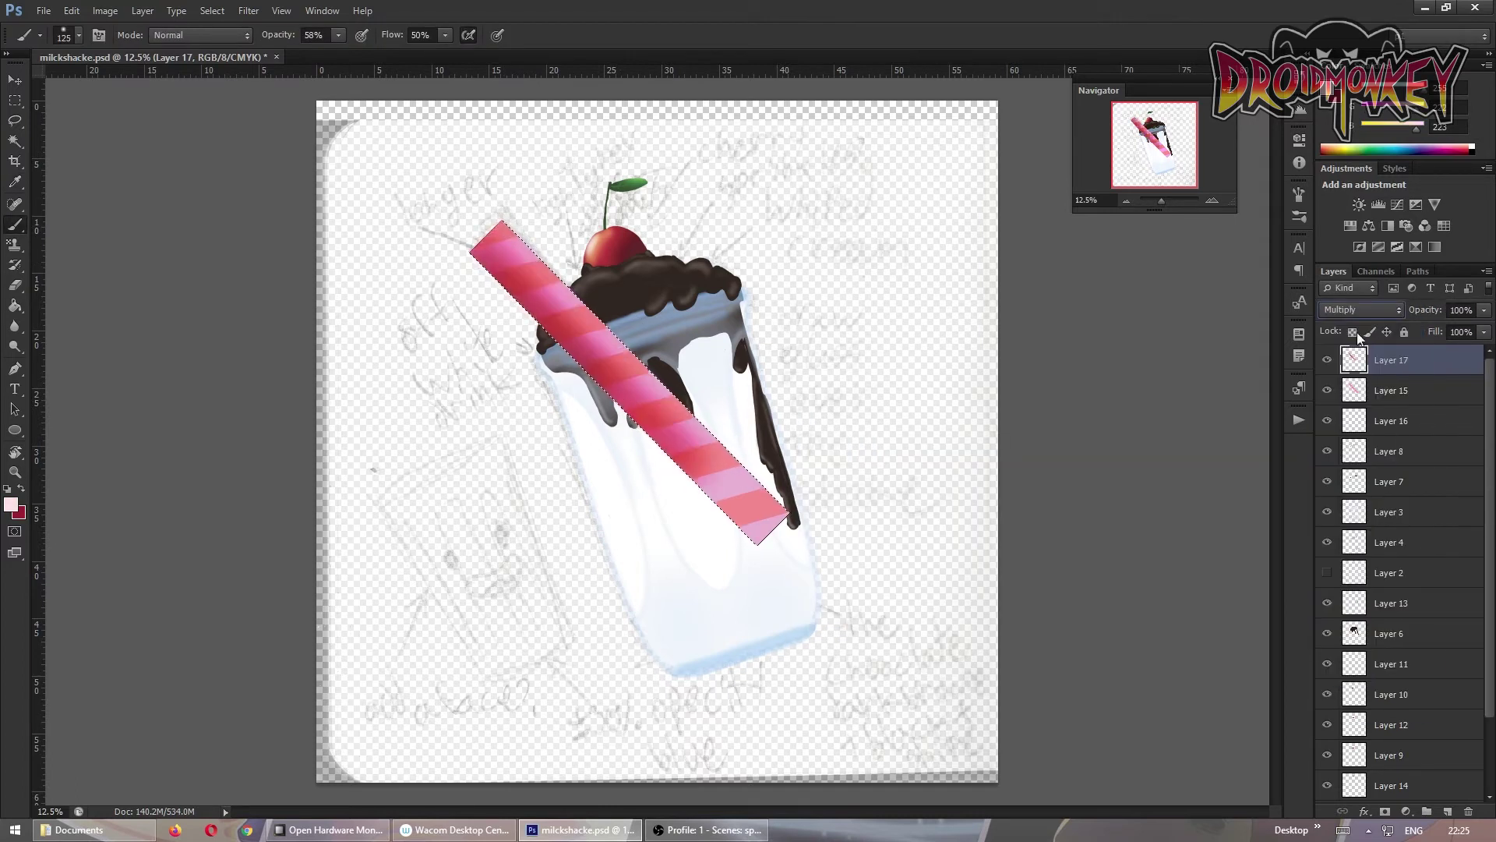
key(l)
click(1357, 310)
scroll(1358, 309, down, 11)
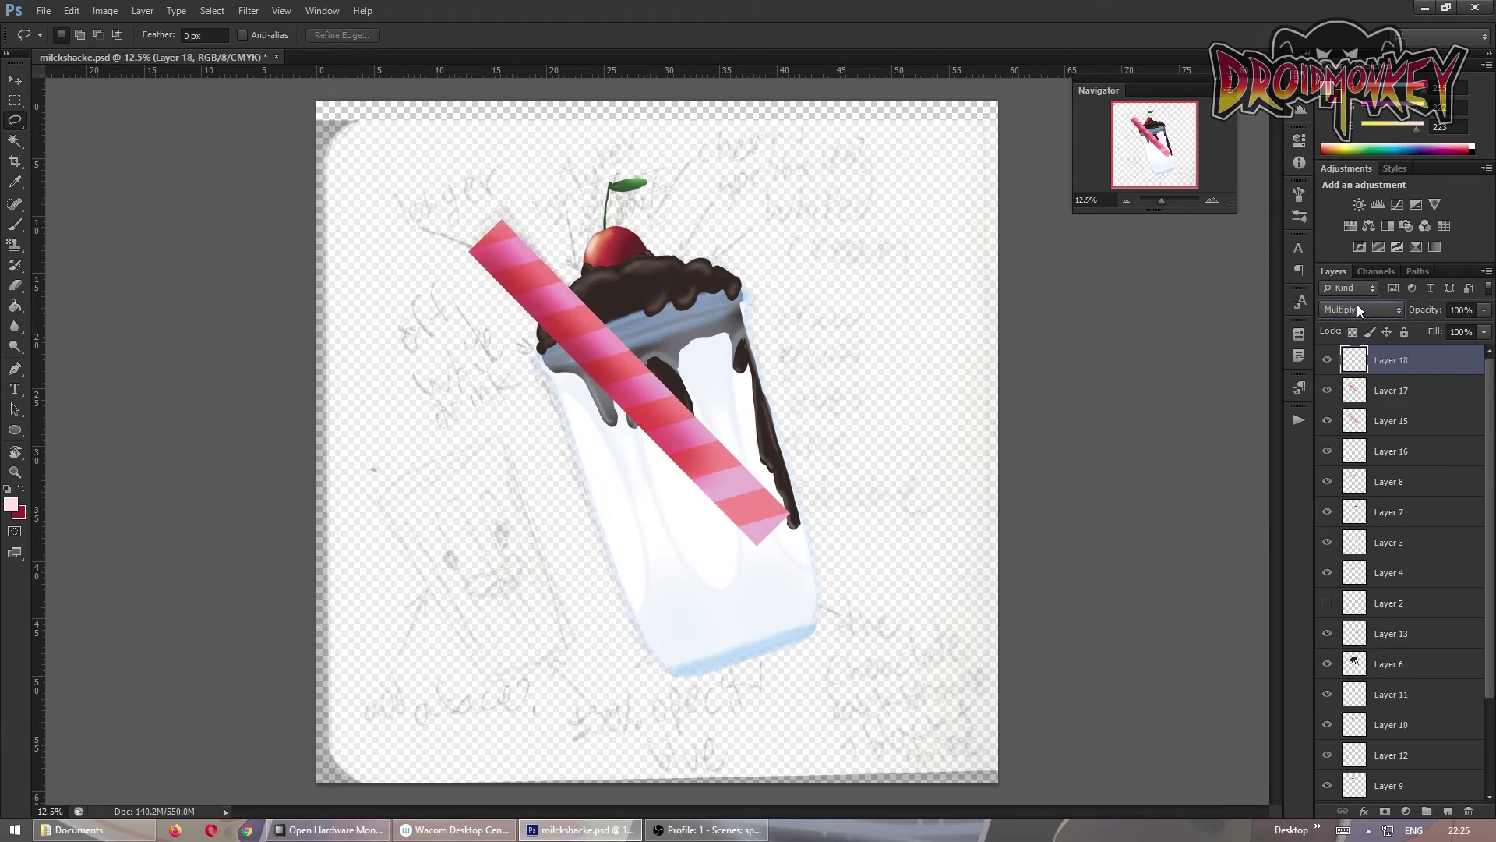
scroll(1357, 309, down, 1)
key(5)
key(b)
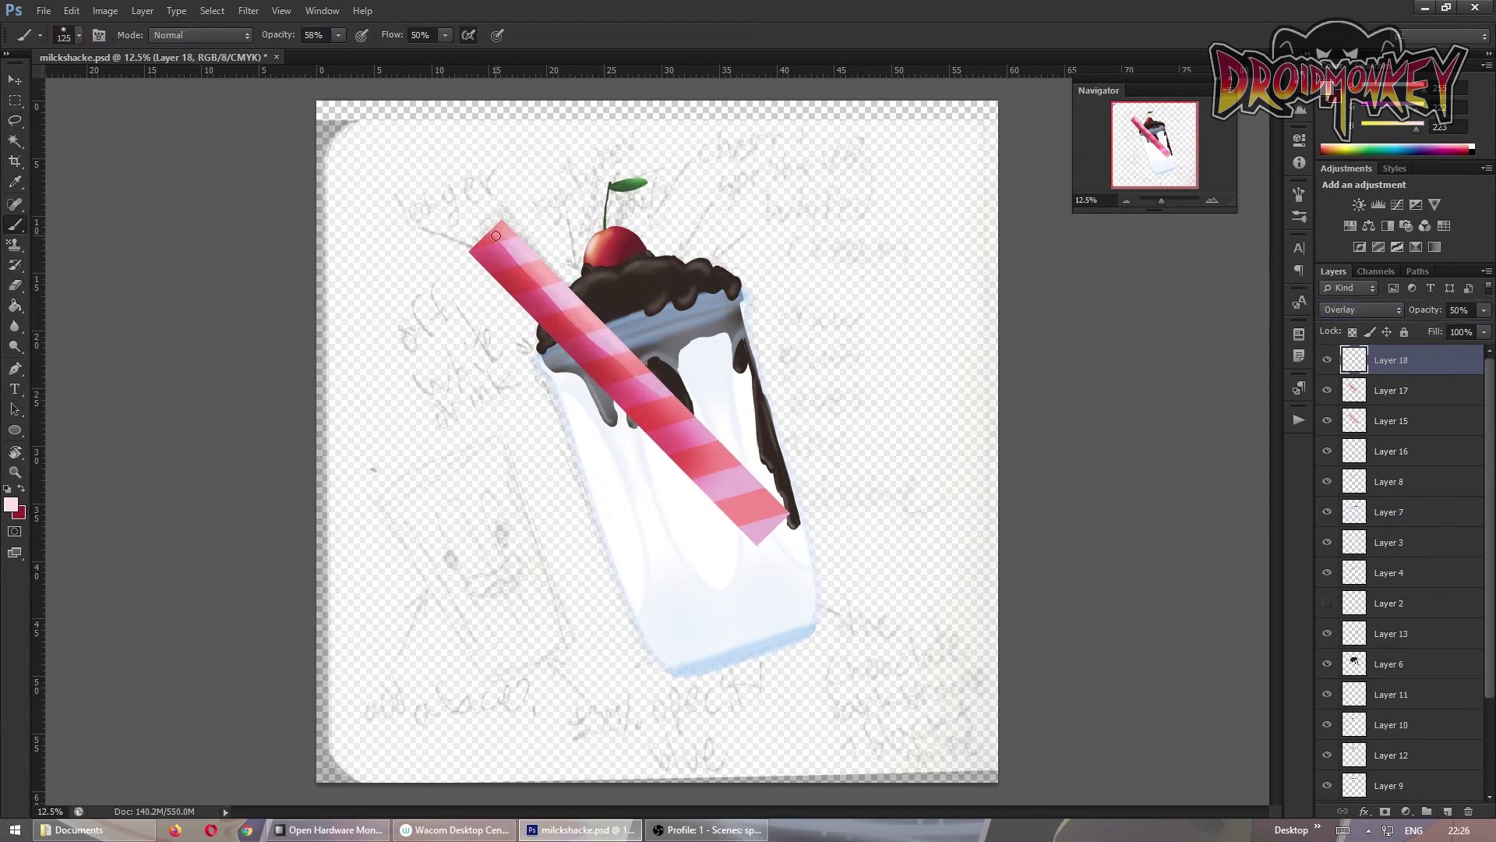
drag(545, 292, 621, 373)
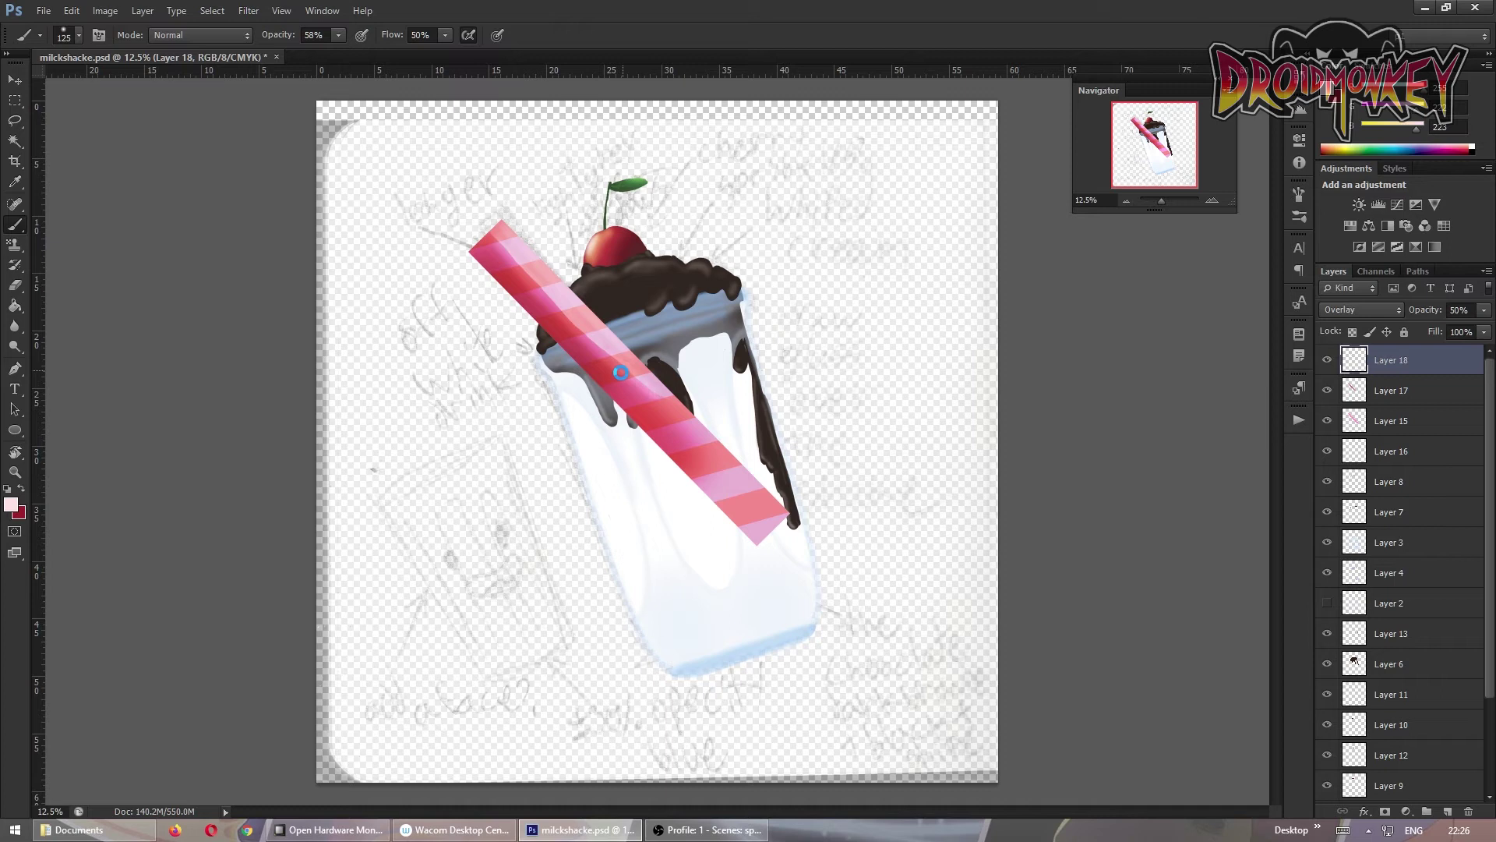
Sample the straw's red-pink and set the brush opacity to 28%
alt+click(506, 249)
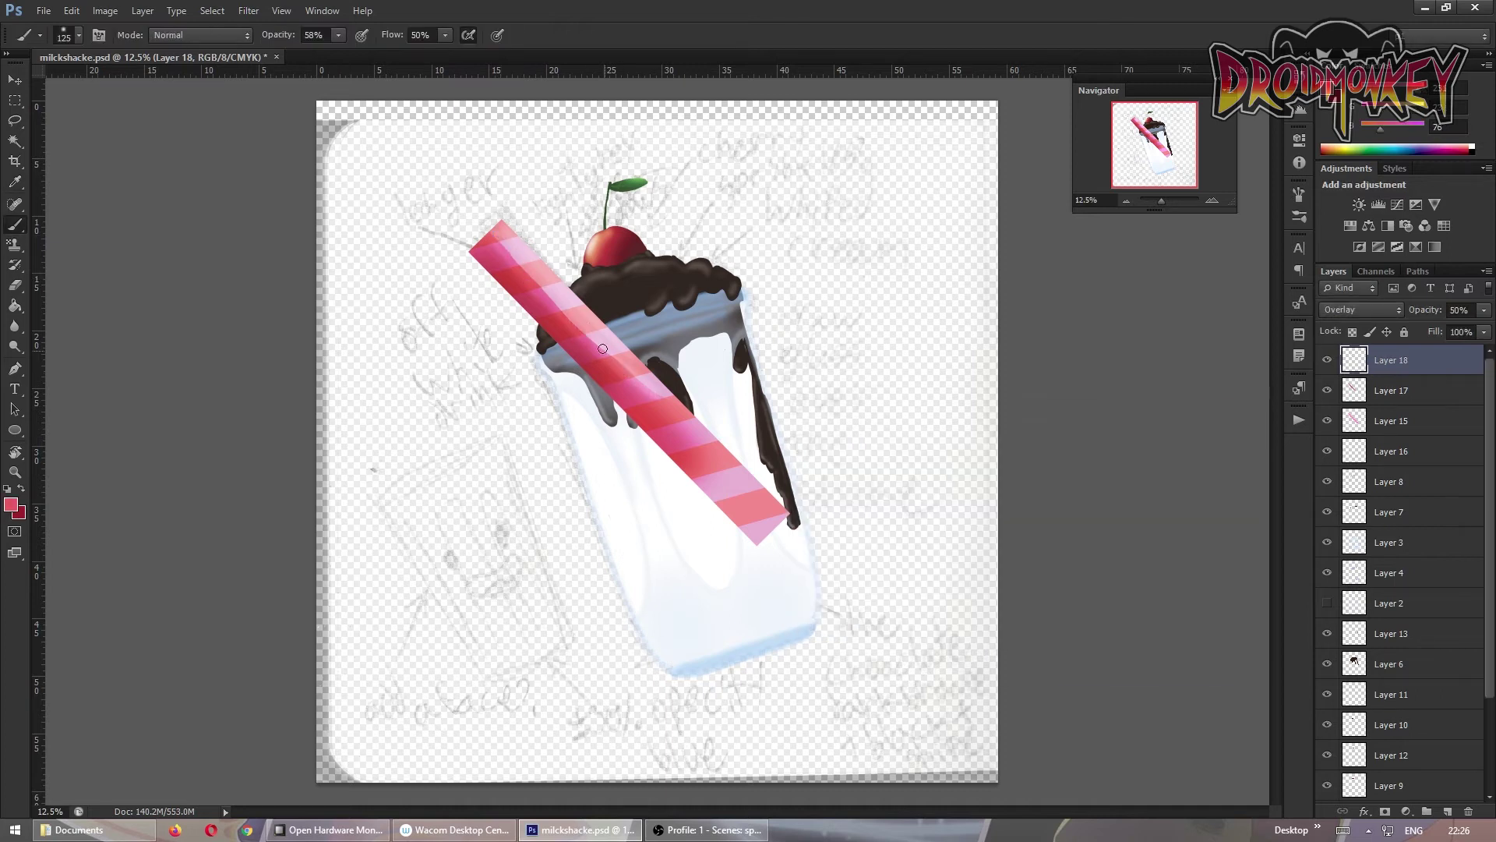
key(2)
key(8)
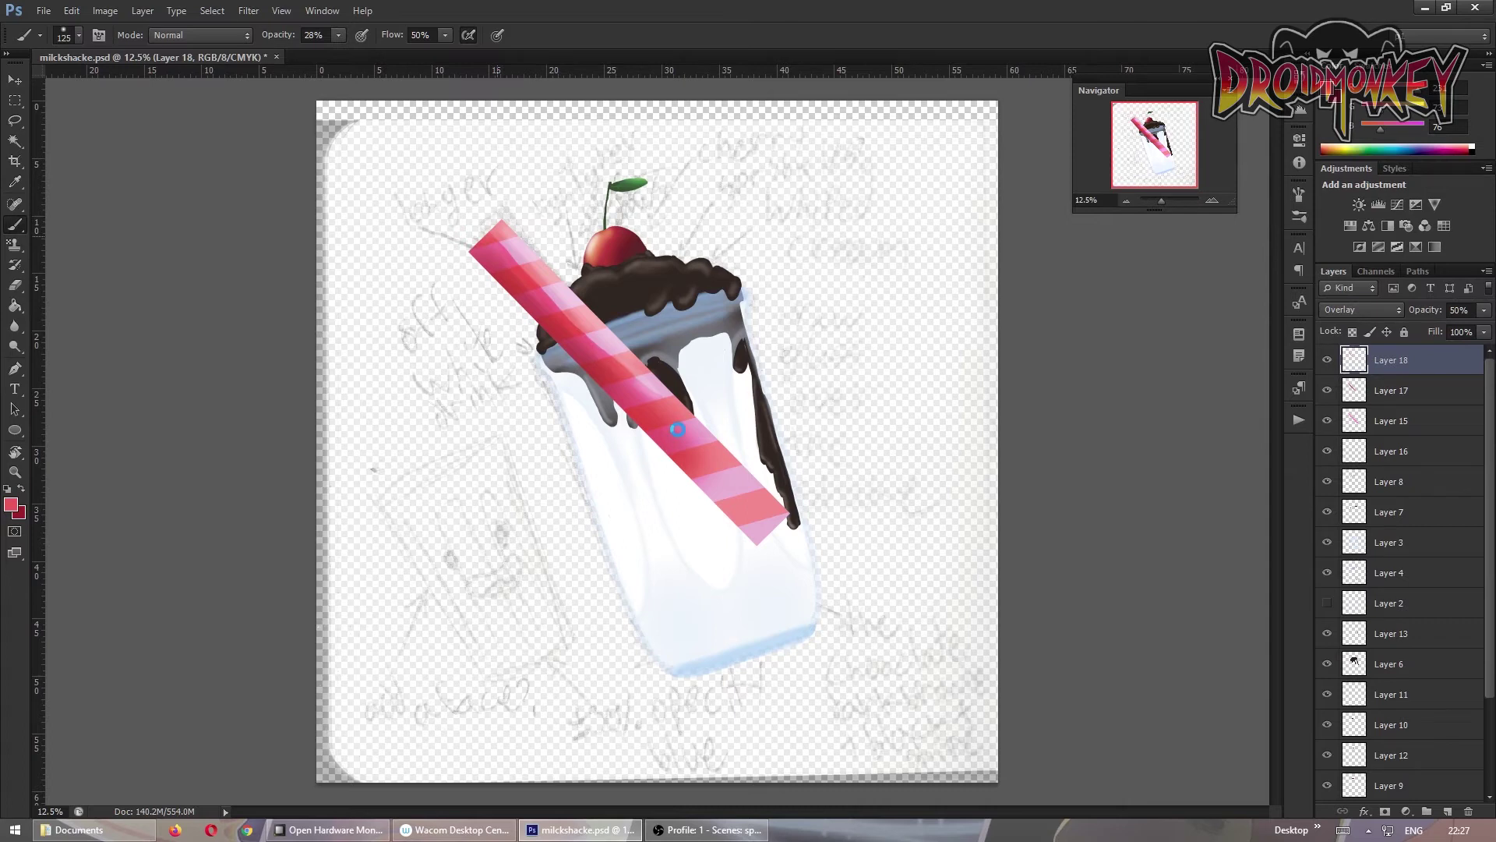
alt+click(501, 246)
click(1446, 813)
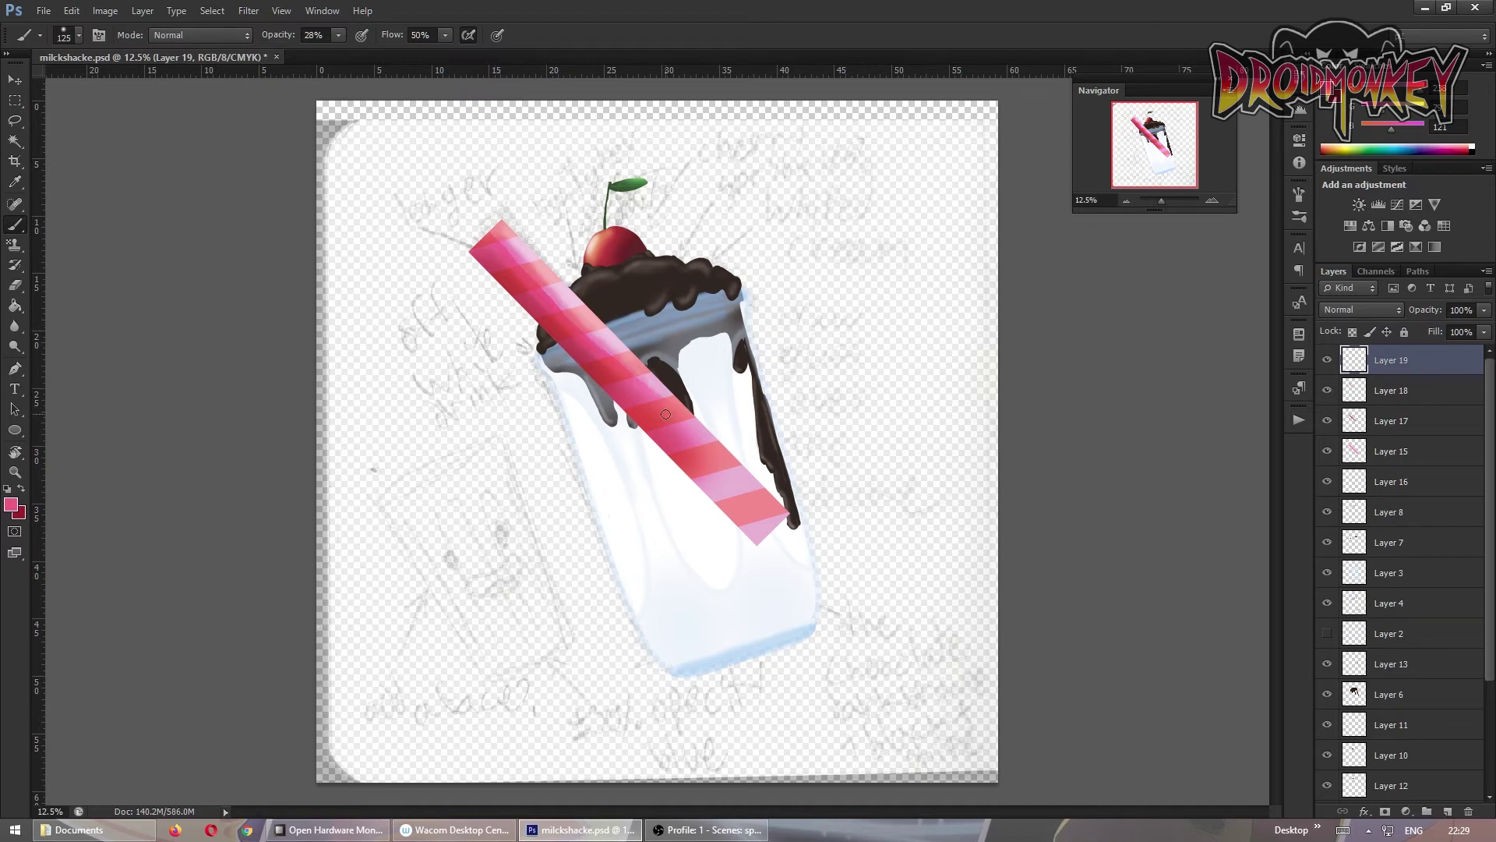
Merge the shading and highlight layers down into straw Layer 15
click(1412, 421)
key(ctrl+e)
click(1393, 391)
key(ctrl+e)
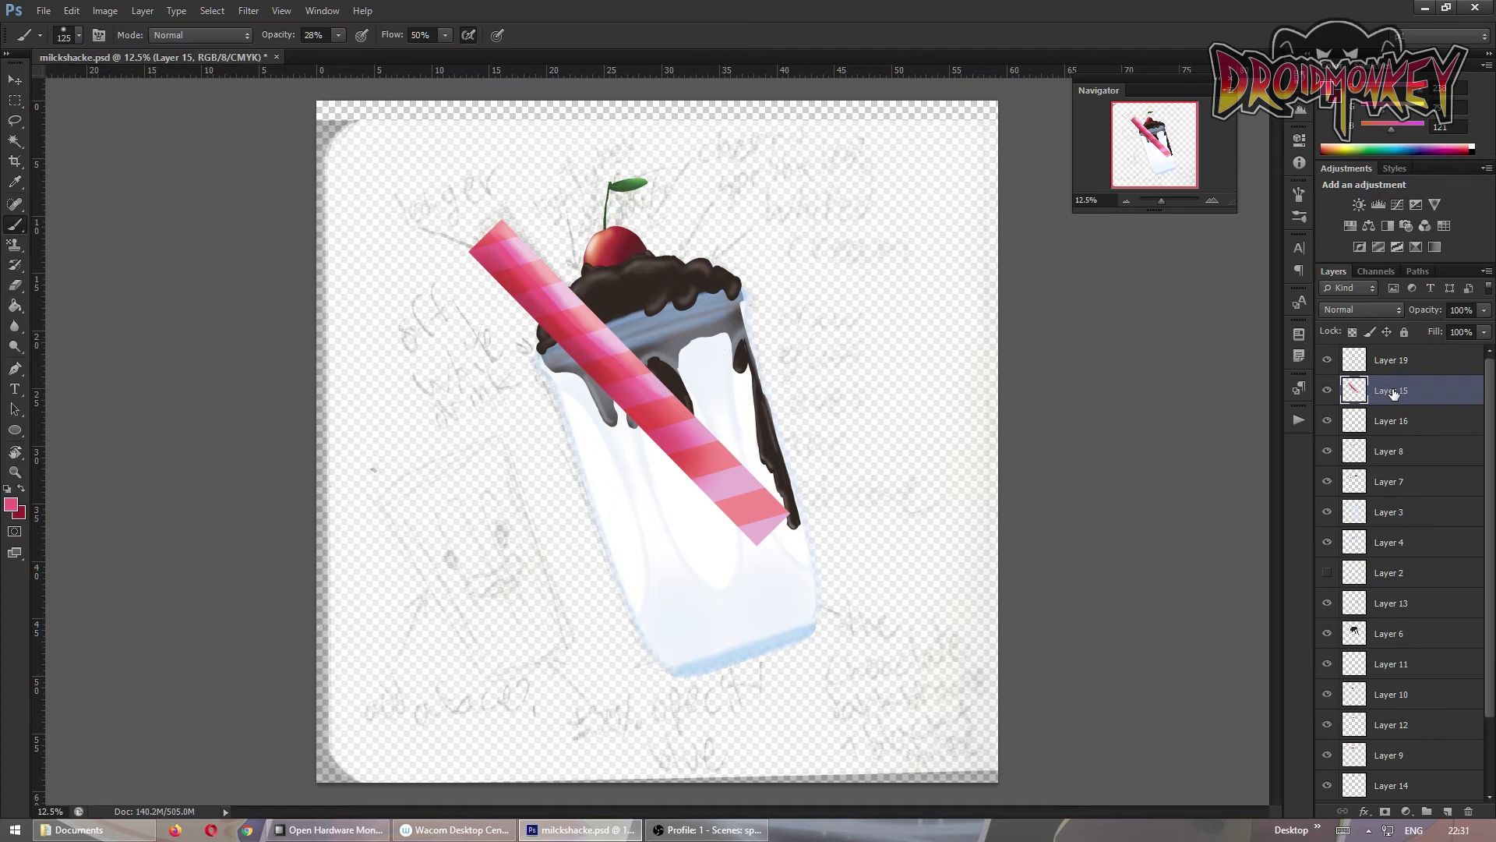
Delete the empty layer and mask off the straw's lower part inside the cup
click(1391, 359)
key(ctrl+e)
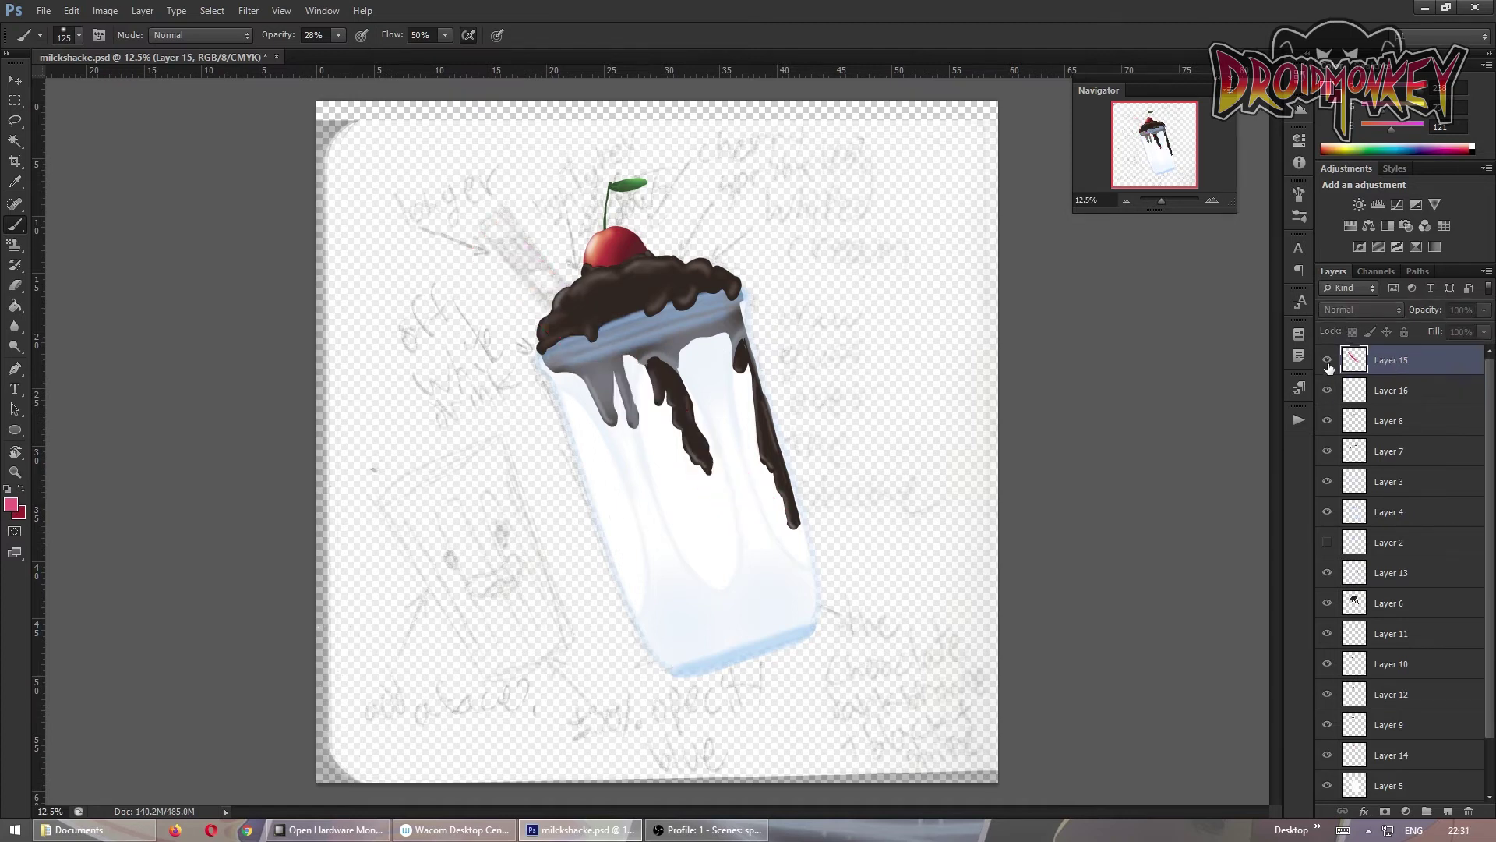
click(143, 11)
key(Escape)
click(39, 35)
click(45, 97)
mouse_move(760, 548)
mouse_down()
mouse_move(735, 535)
mouse_move(712, 421)
mouse_move(674, 379)
mouse_move(728, 507)
mouse_move(553, 330)
mouse_up()
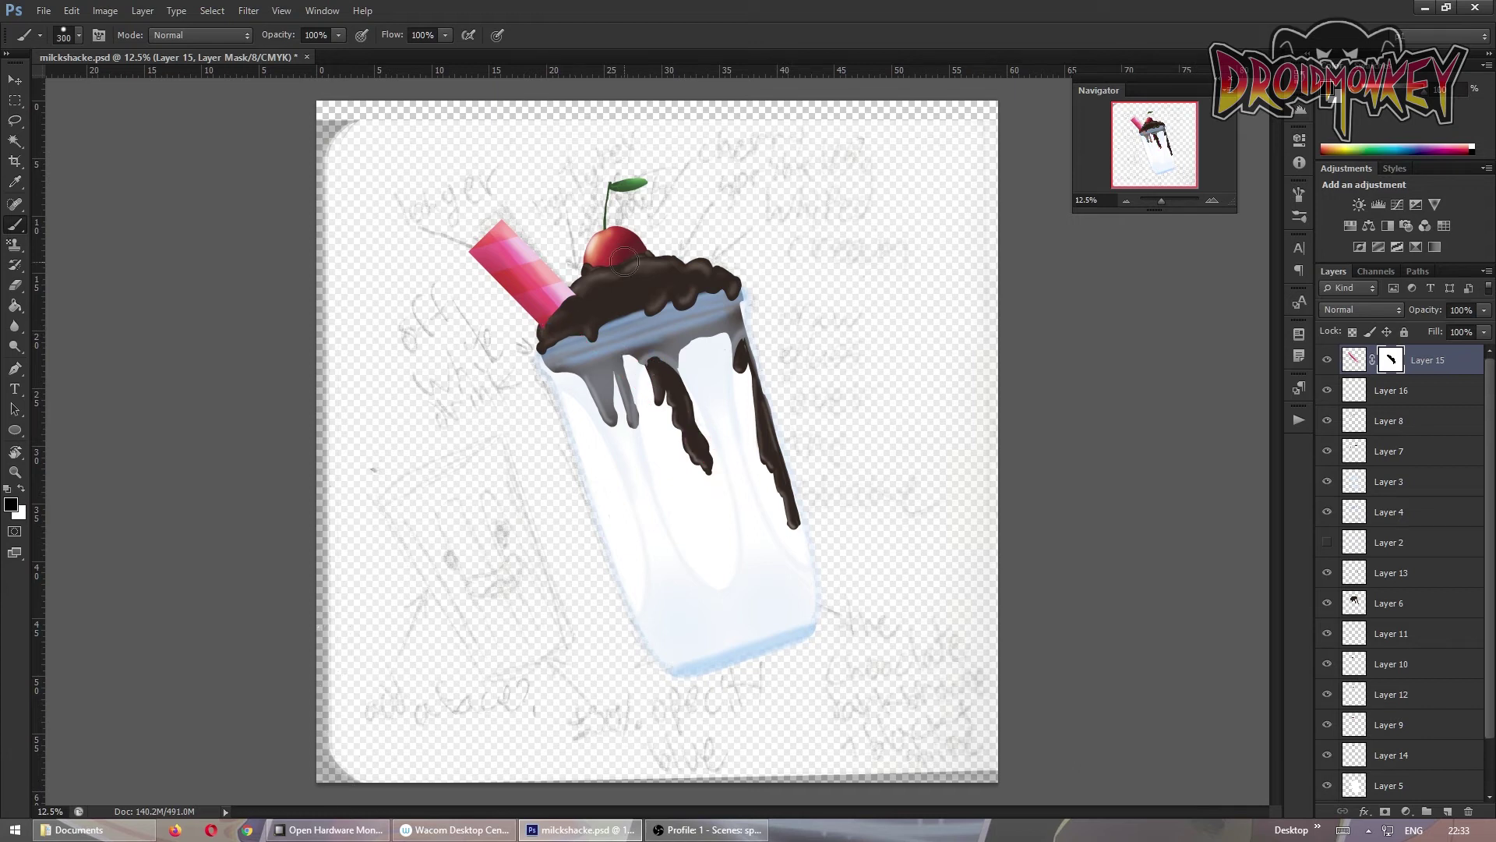
key(ctrl+shift+alt+n)
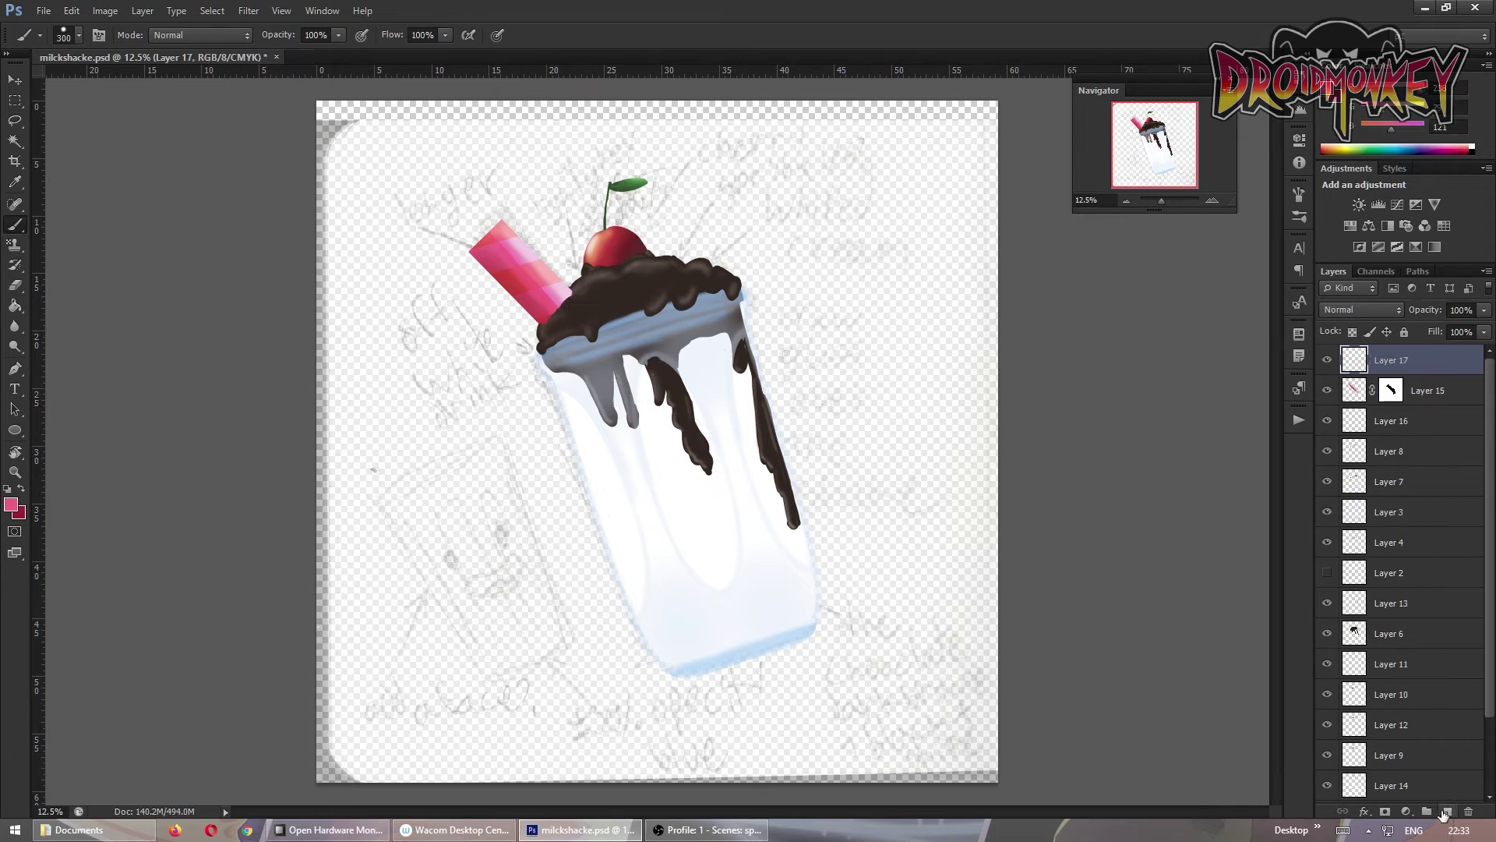
Set up a soft low-opacity brush with white as the paint colour
click(24, 34)
click(176, 106)
click(10, 504)
click(1172, 434)
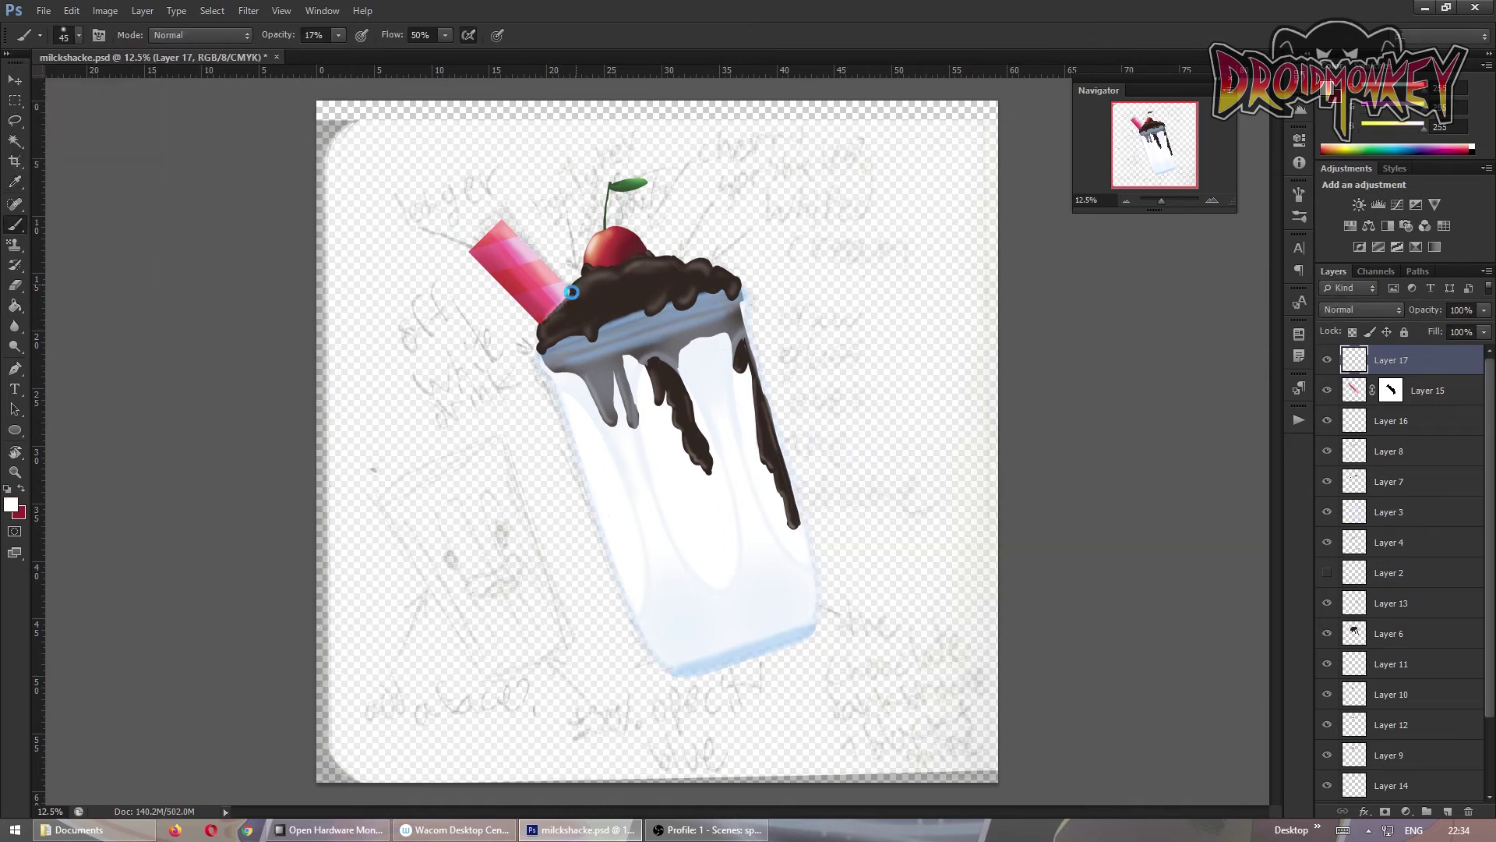
key(e)
On a new sprinkles layer, dab blue sprinkles with a small hard brush
key(ctrl+shift+alt+n)
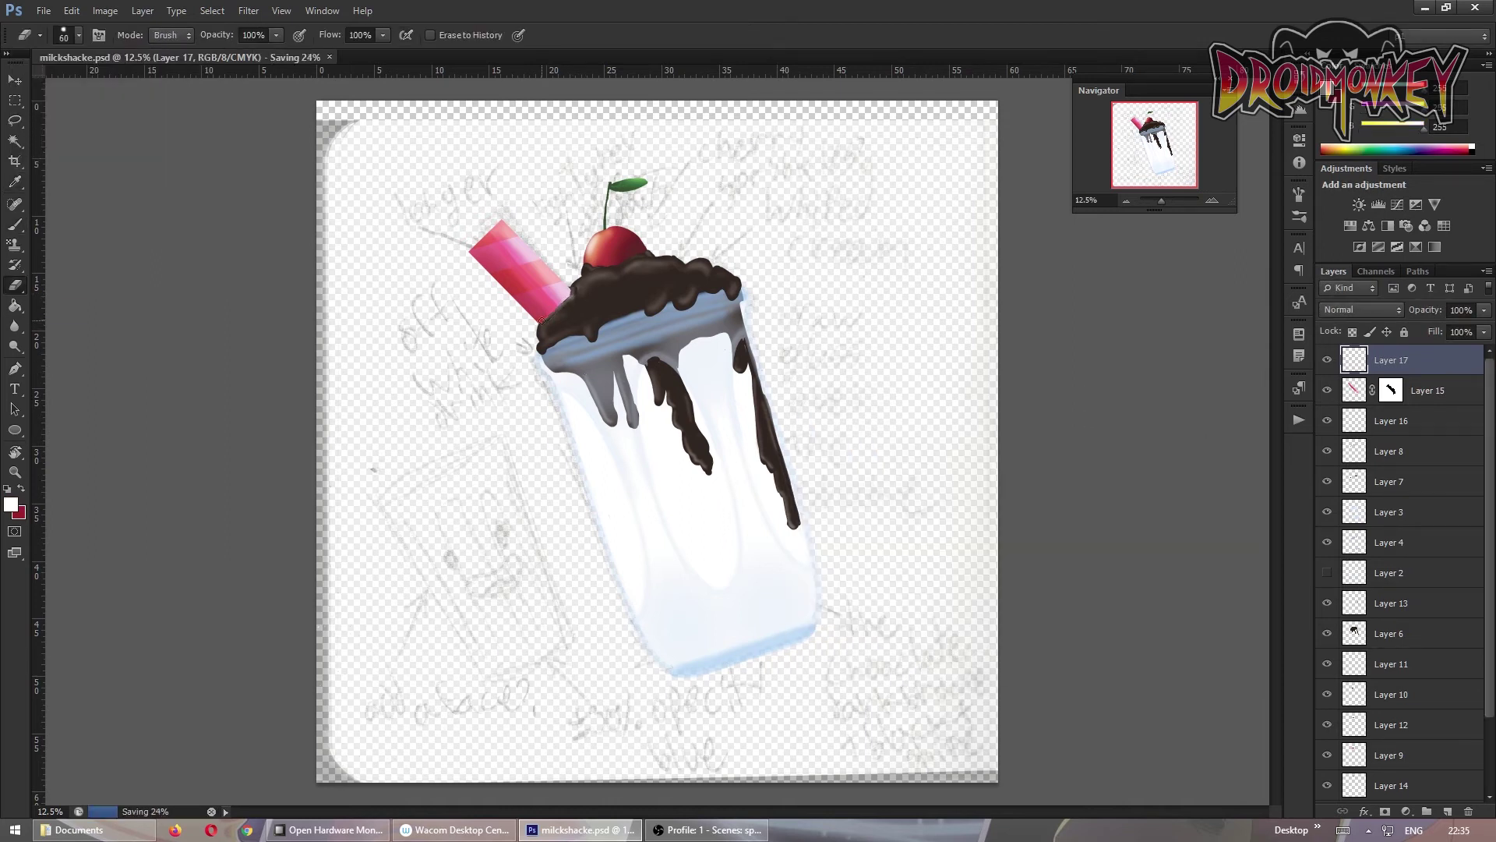
click(23, 34)
click(109, 113)
click(11, 505)
click(1011, 507)
click(1172, 434)
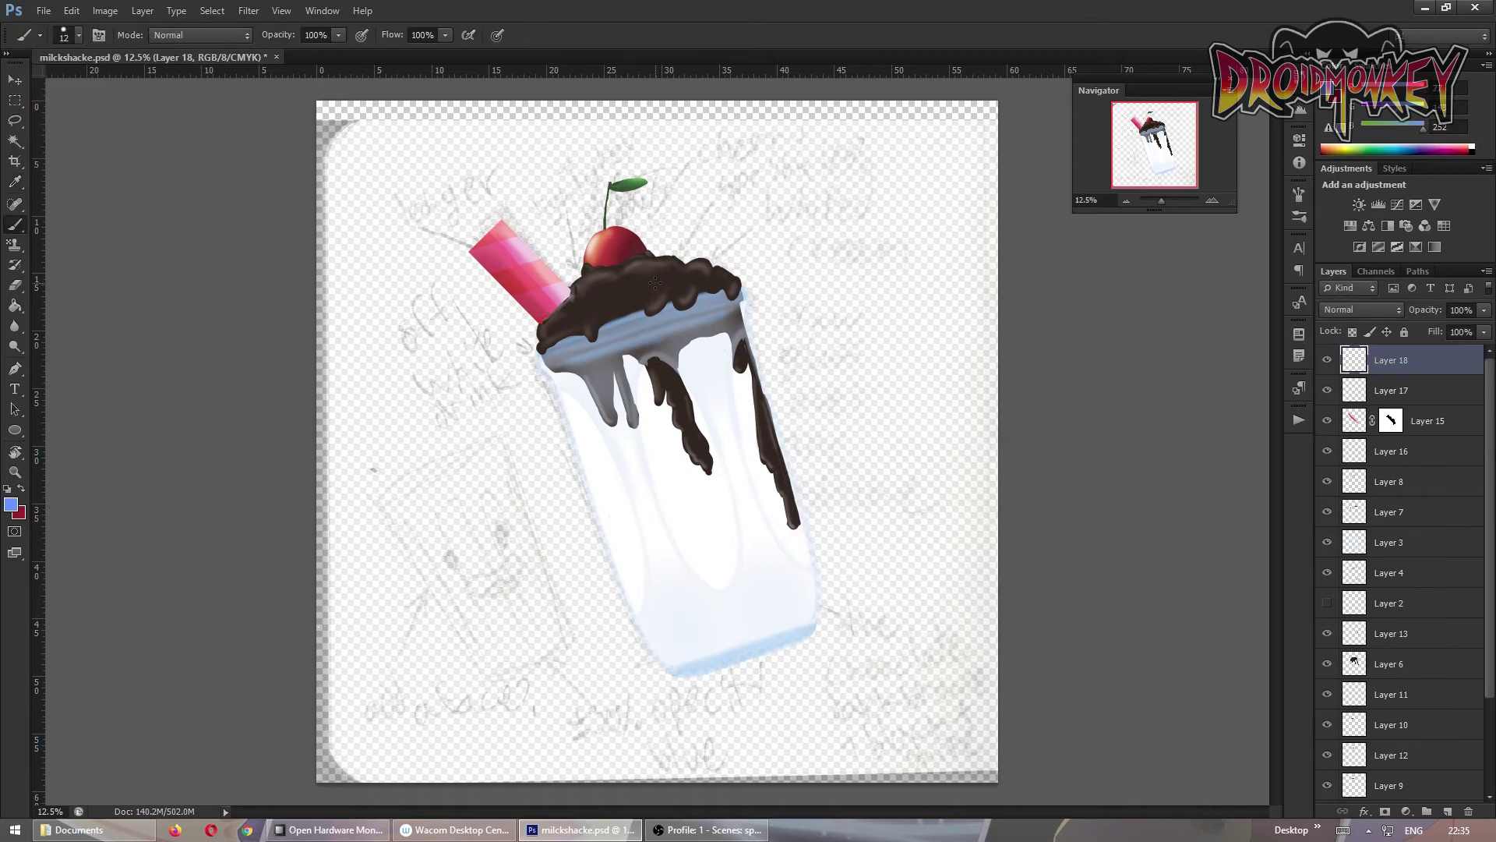
Add pink, white and more blue sprinkles, then group all layers into Group 1
click(11, 504)
click(966, 475)
click(1172, 434)
click(11, 504)
click(804, 443)
click(1172, 434)
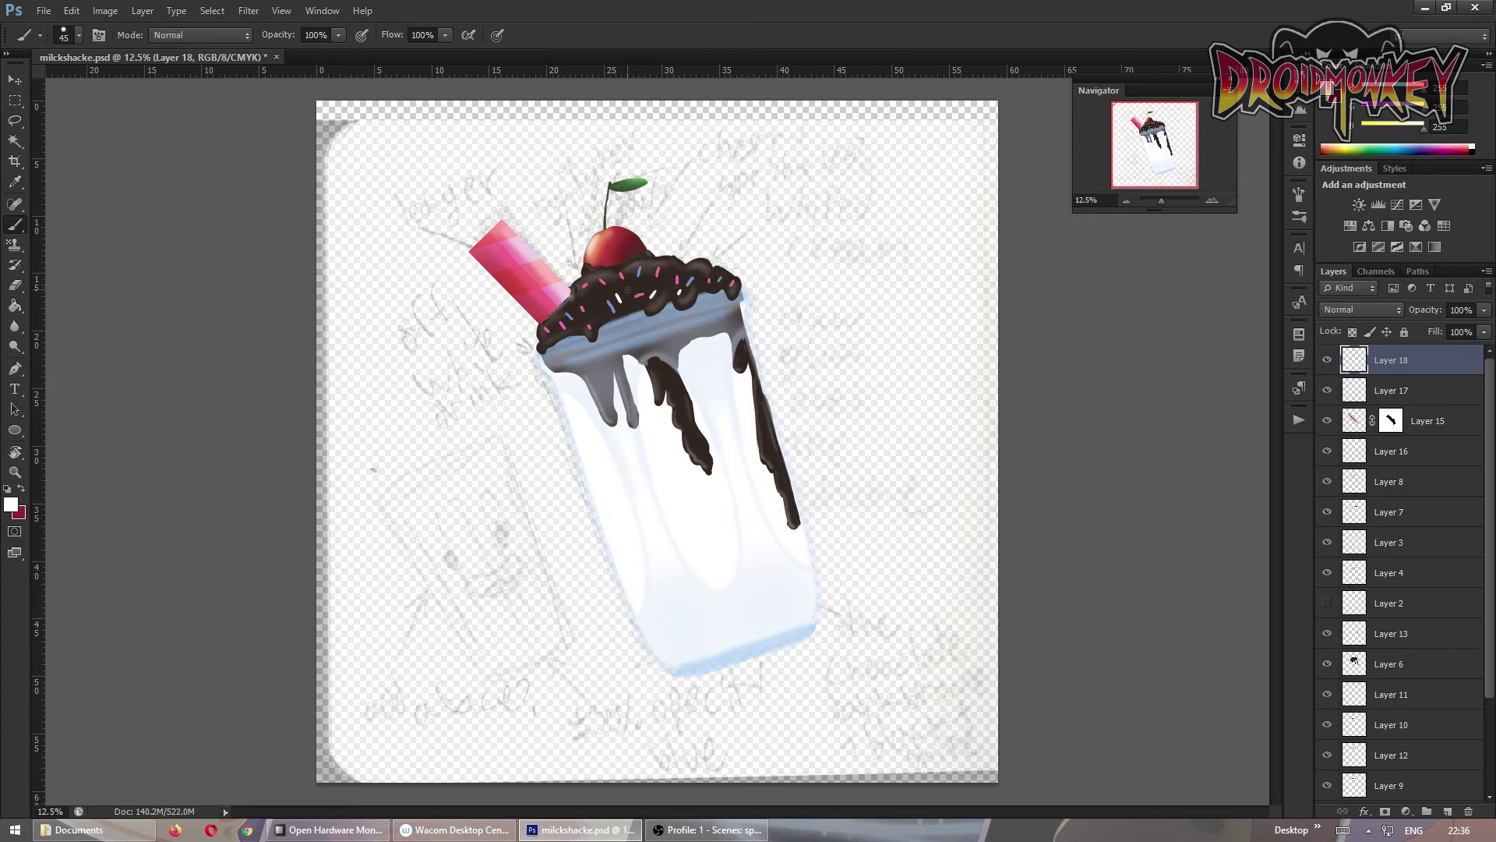
click(11, 504)
click(633, 277)
key(Return)
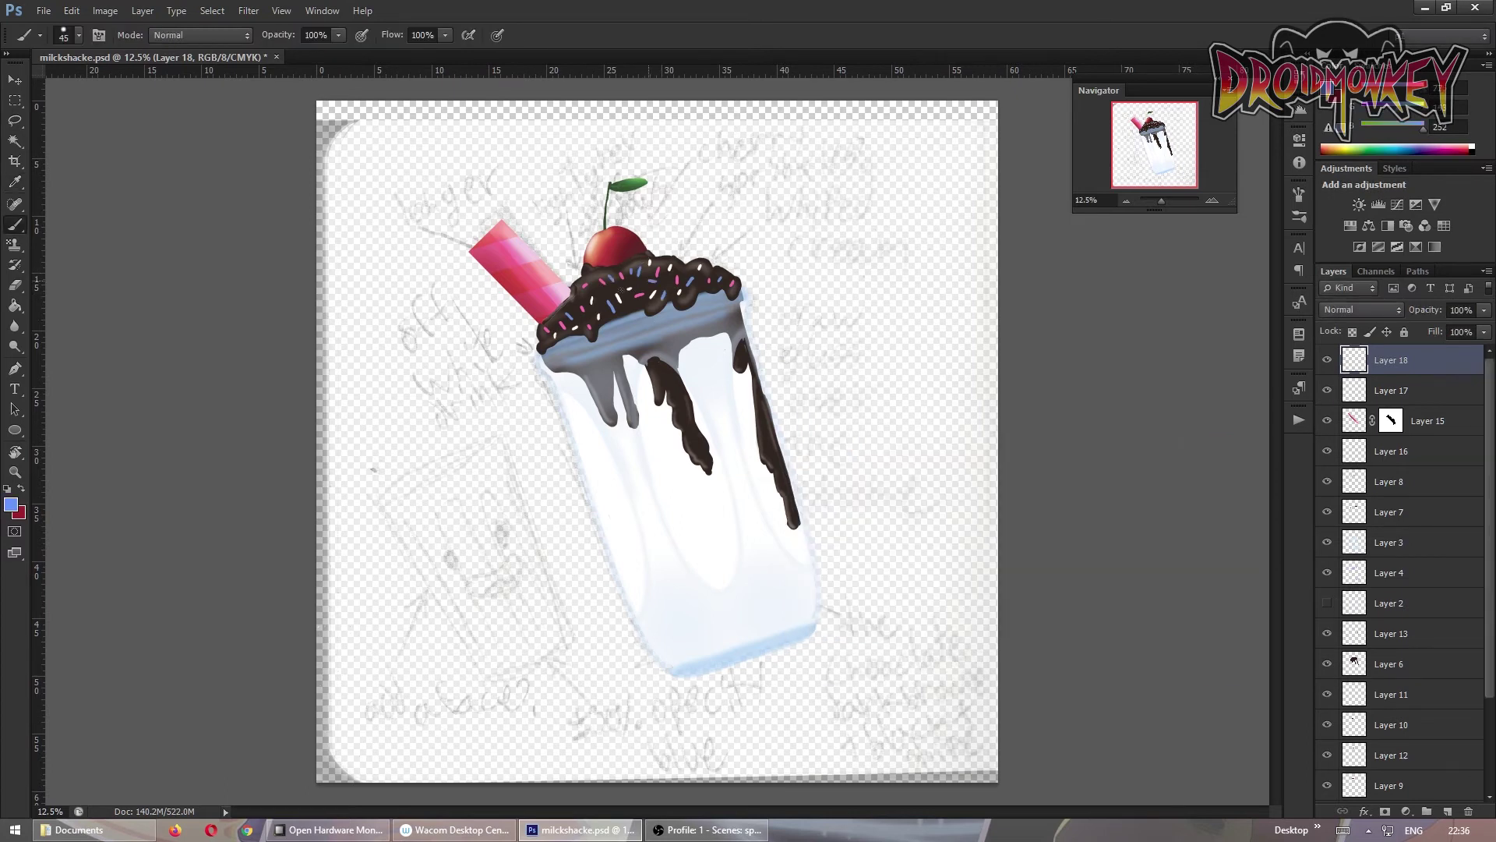
key(ctrl+alt+a)
key(ctrl+g)
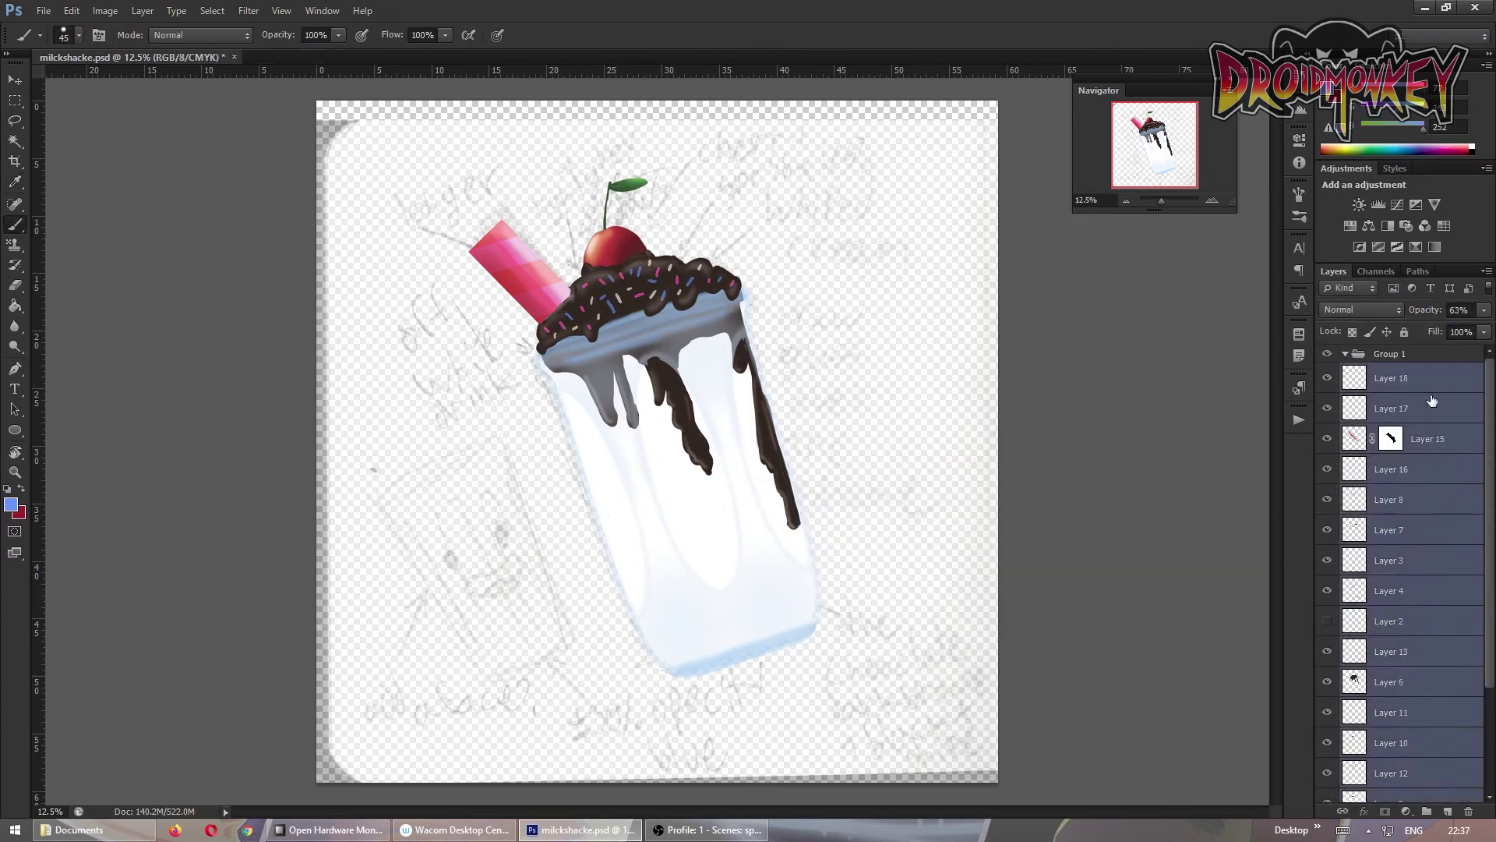
Adjust the opacity of sketch Layer 1
ctrl+click(659, 373)
key(e)
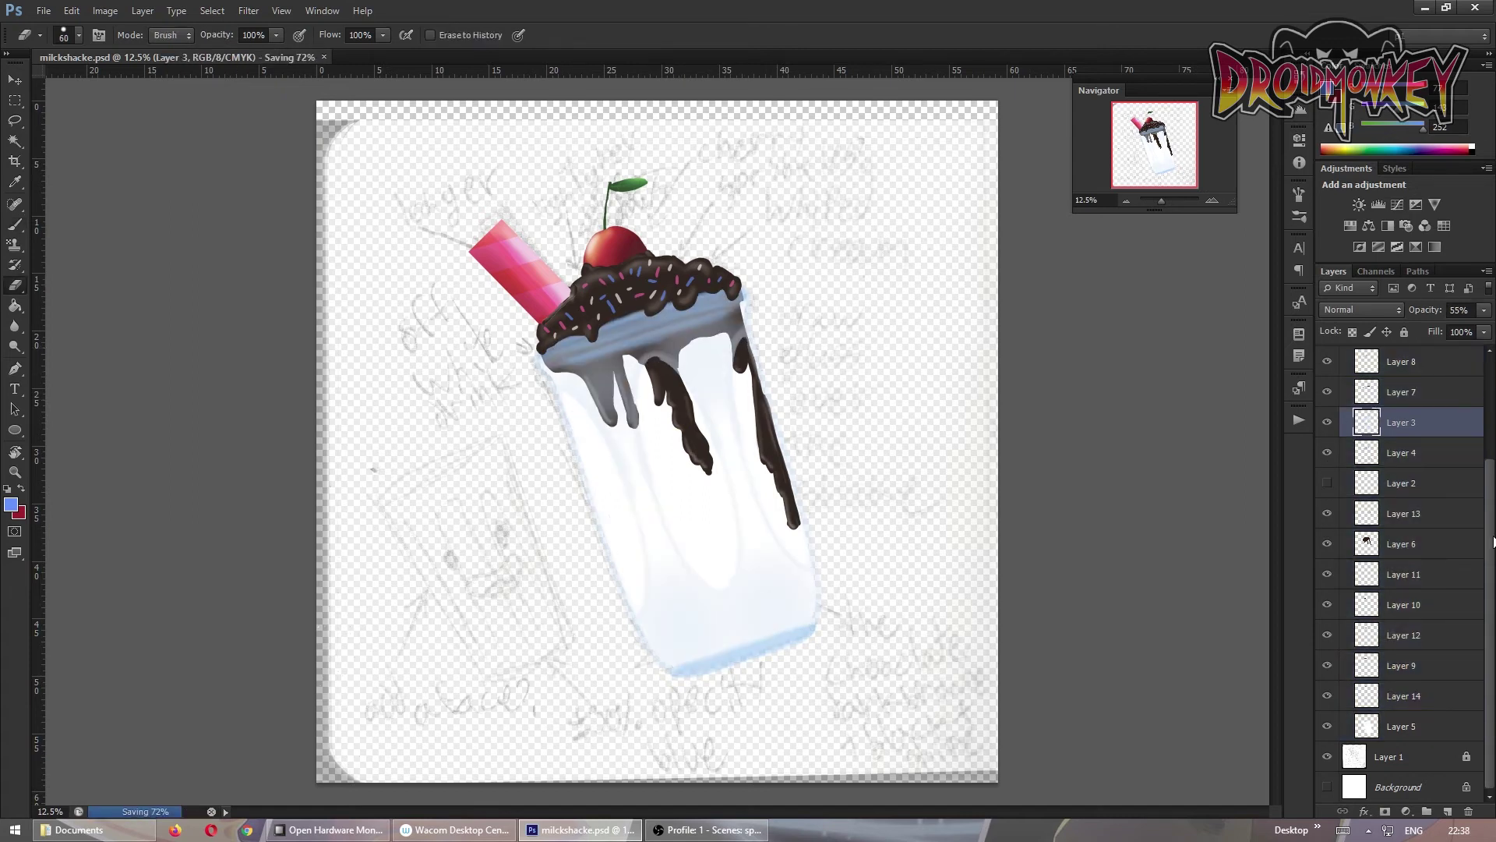
click(1395, 756)
drag(1456, 326, 1487, 327)
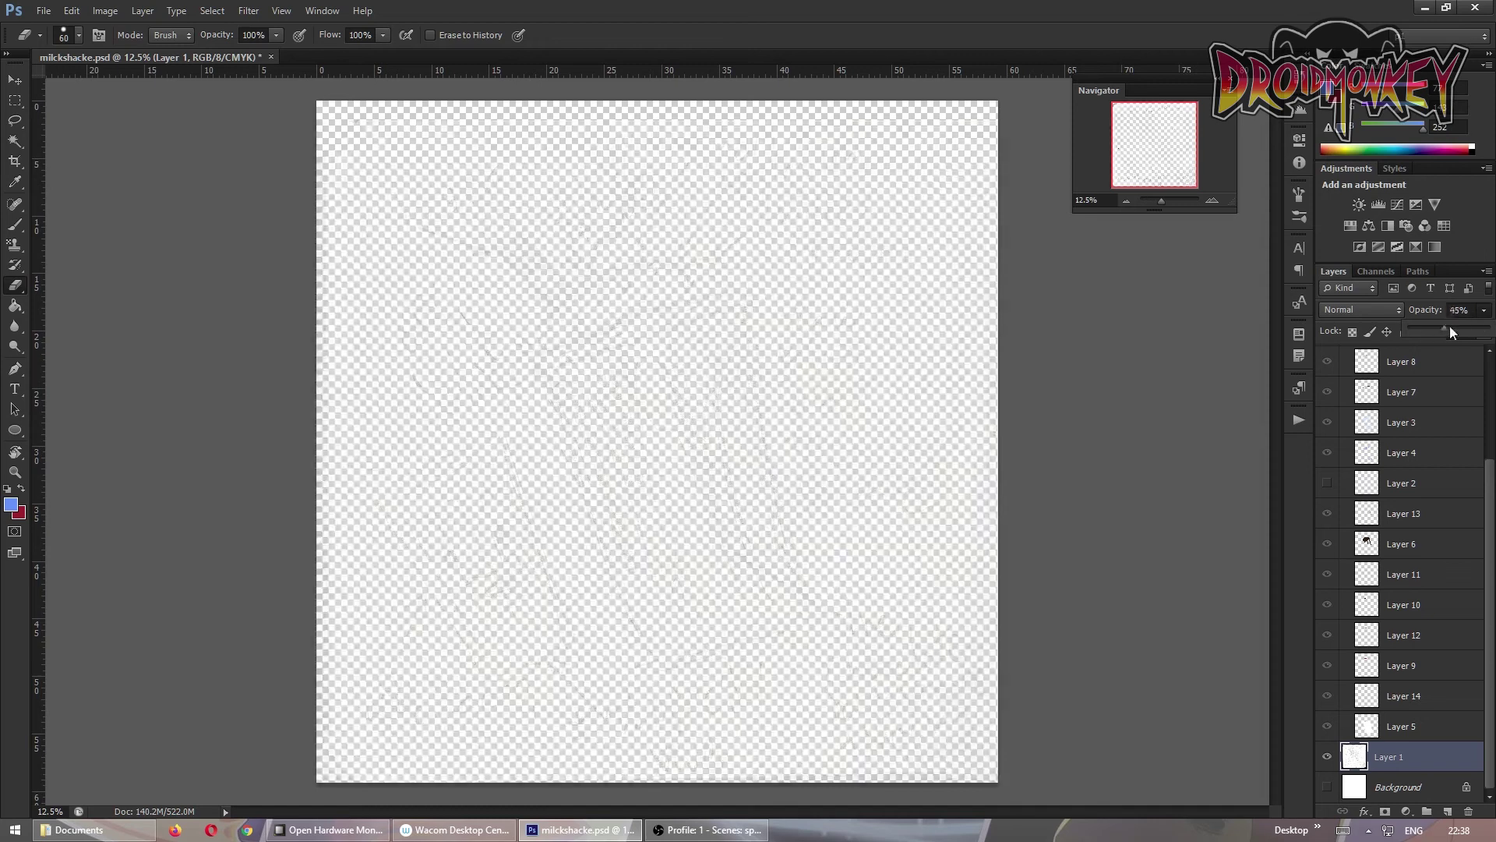
On a new layer, draw an oval eye with the Ellipse tool and fill it black
click(1448, 812)
key(u)
drag(627, 472, 651, 512)
key(alt+BackSpace)
key(i)
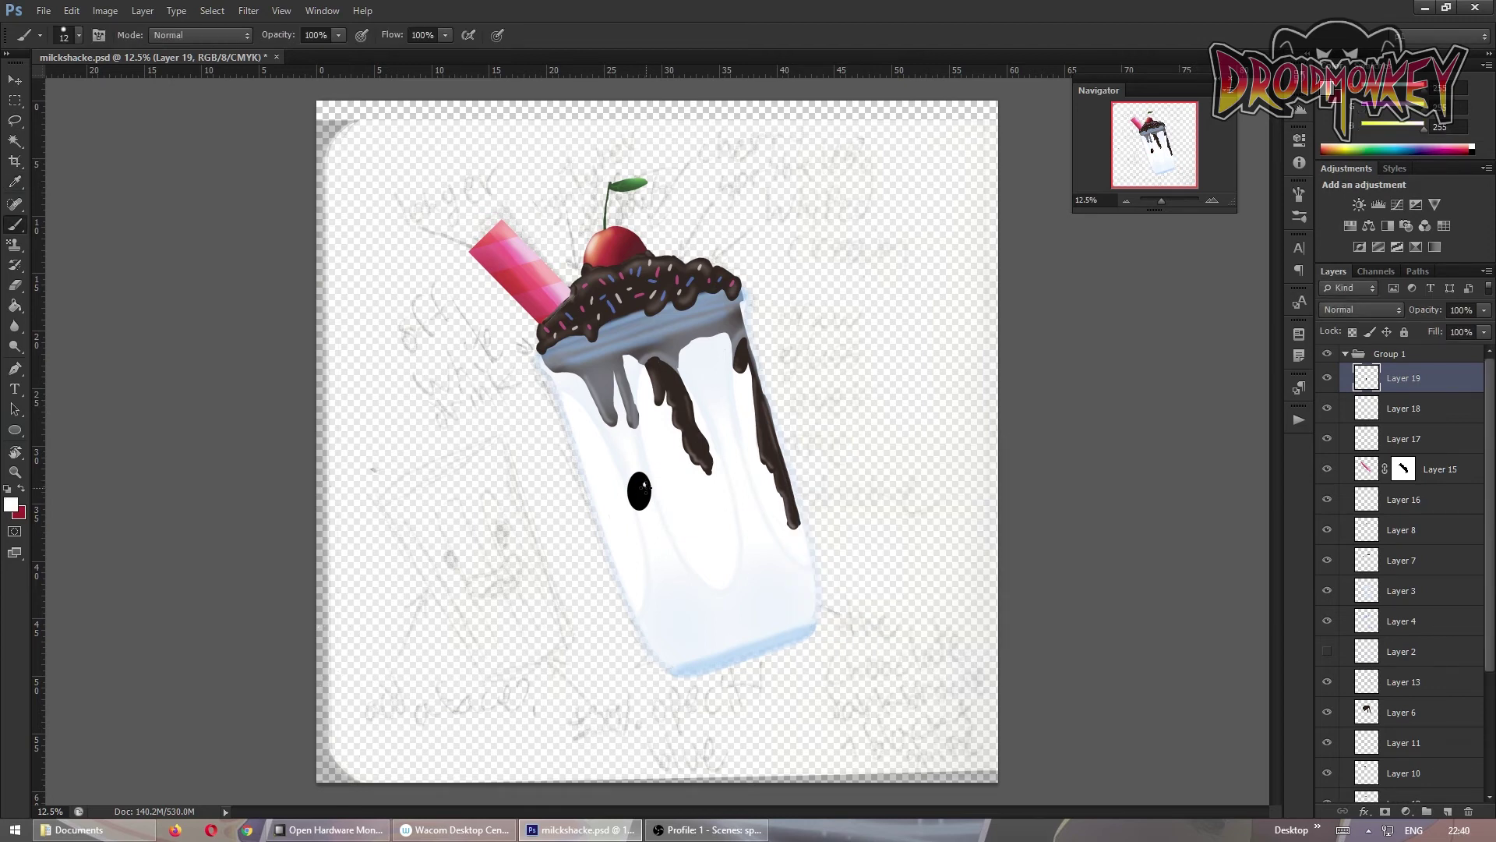
On a new layer with black as the colour, sketch the mouth below the eye
click(11, 505)
click(1169, 434)
key(ctrl+shift+alt+n)
mouse_move(708, 527)
mouse_down()
mouse_move(709, 550)
mouse_move(668, 531)
mouse_up()
key(ctrl+plus)
key(ctrl+plus)
key(ctrl+plus)
Reshape the mouth outline with a pen path, fill it solid black and trim its right end
key(p)
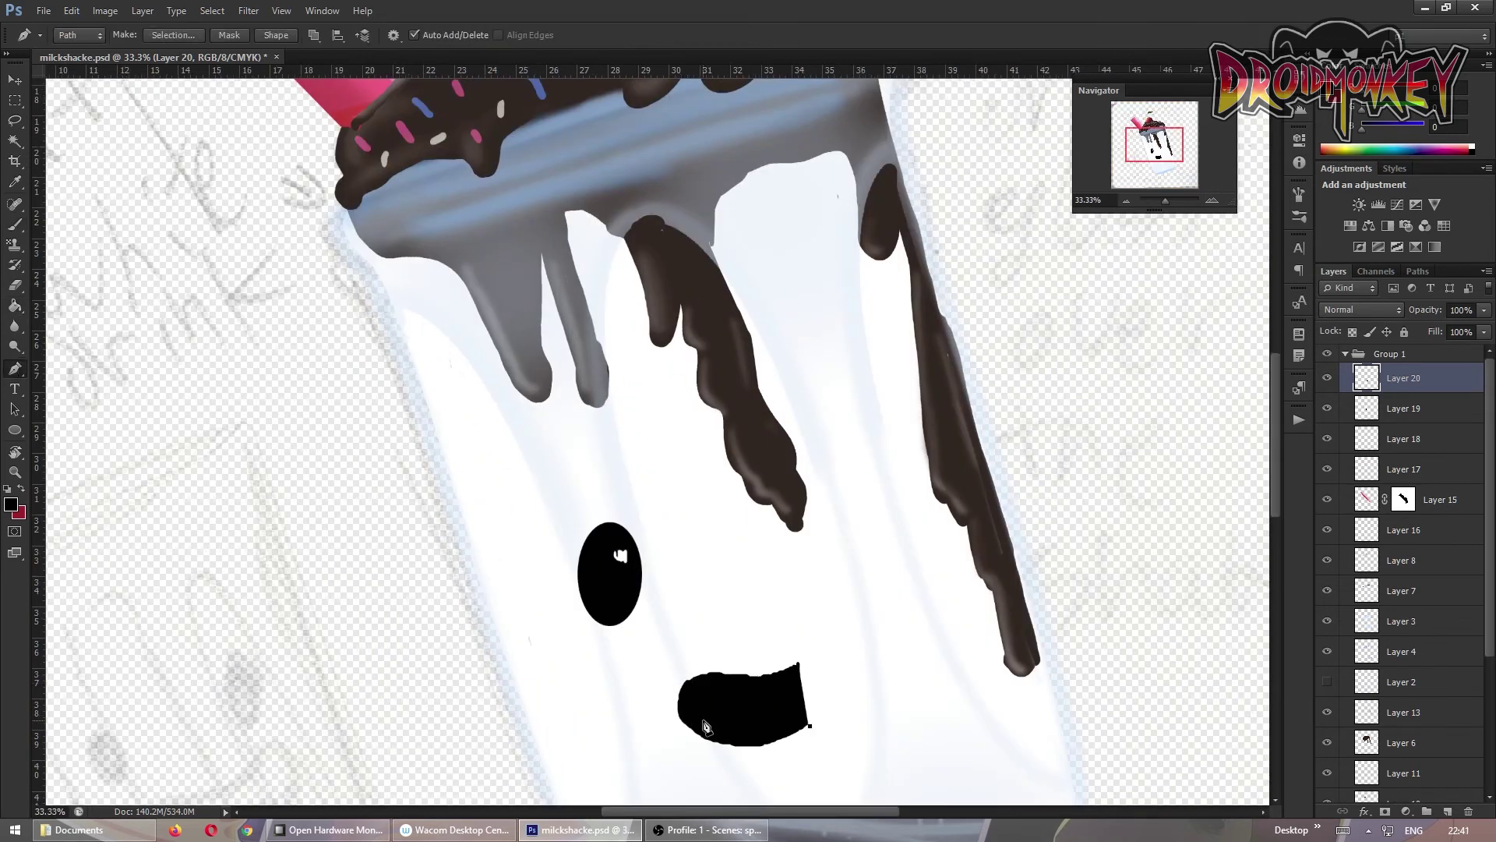
drag(828, 645, 811, 663)
right_click(846, 304)
click(854, 377)
key(Return)
key(Delete)
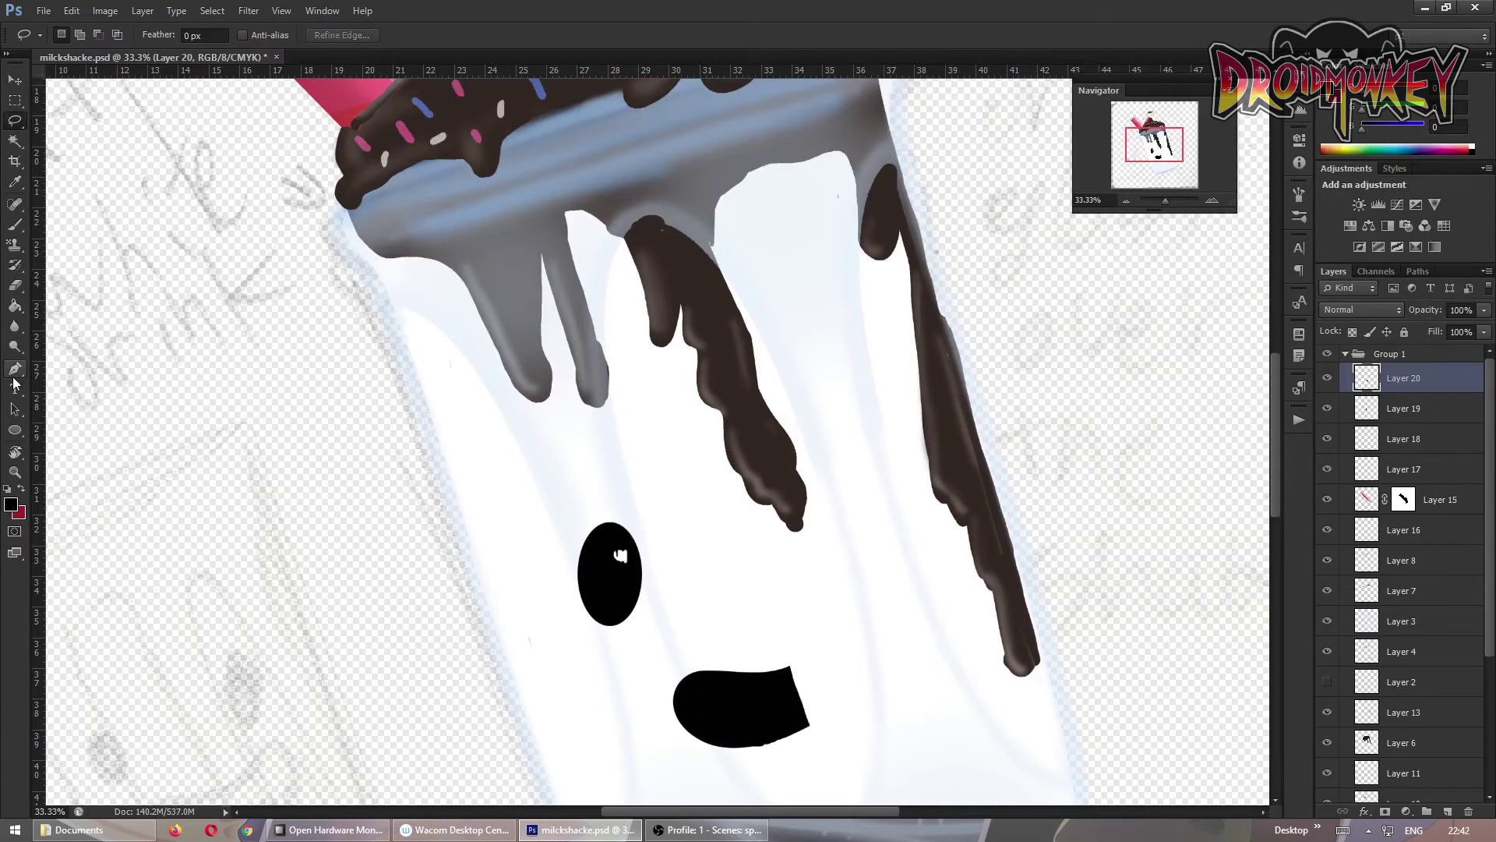
Draw a curved path around the mouth's right end and turn it into a selection
click(715, 745)
drag(808, 730, 892, 693)
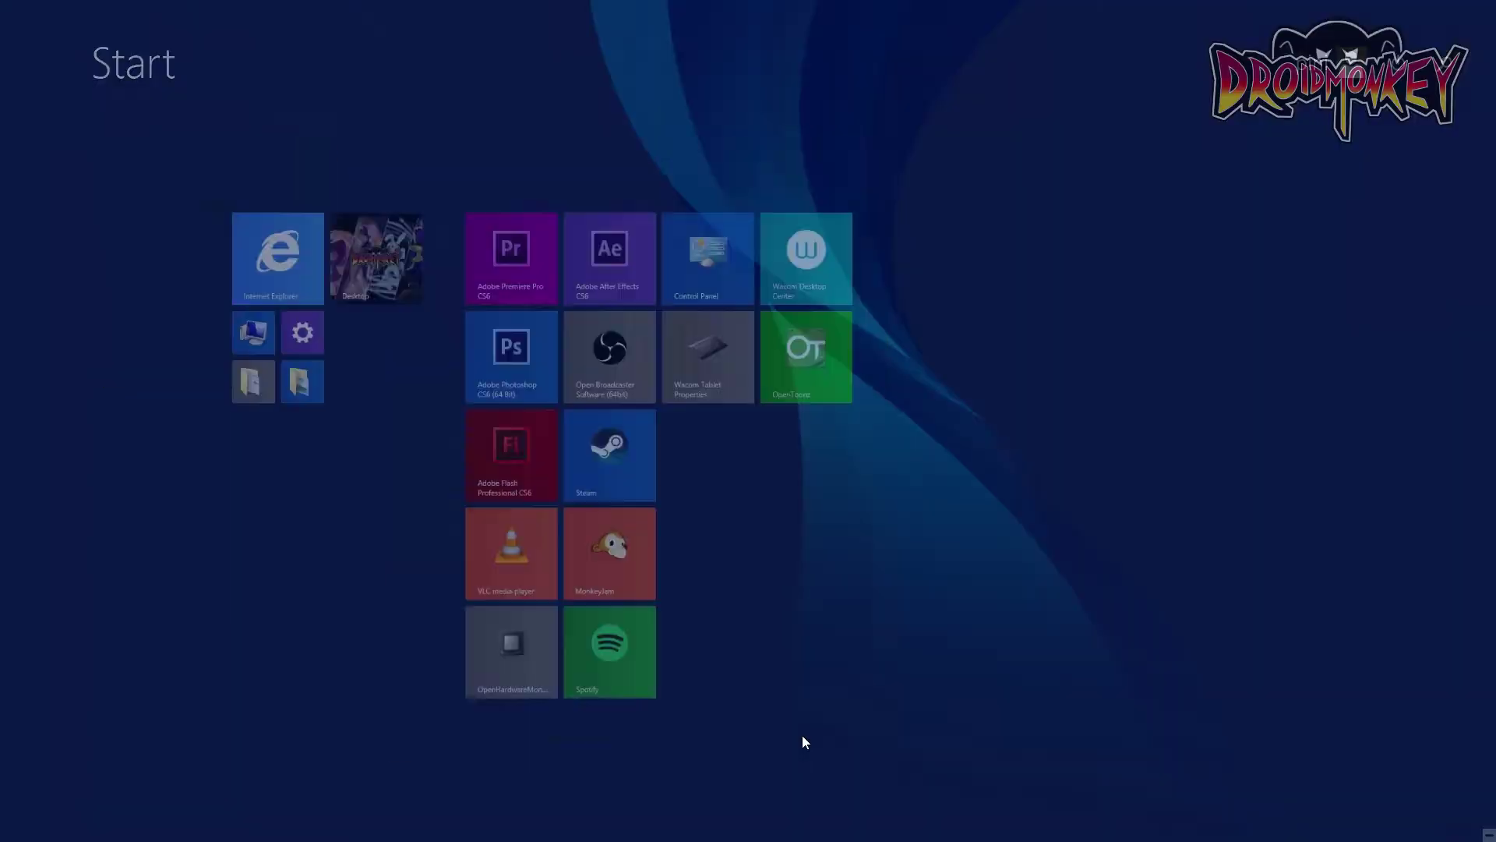
drag(699, 739, 685, 777)
right_click(714, 615)
click(767, 361)
key(Return)
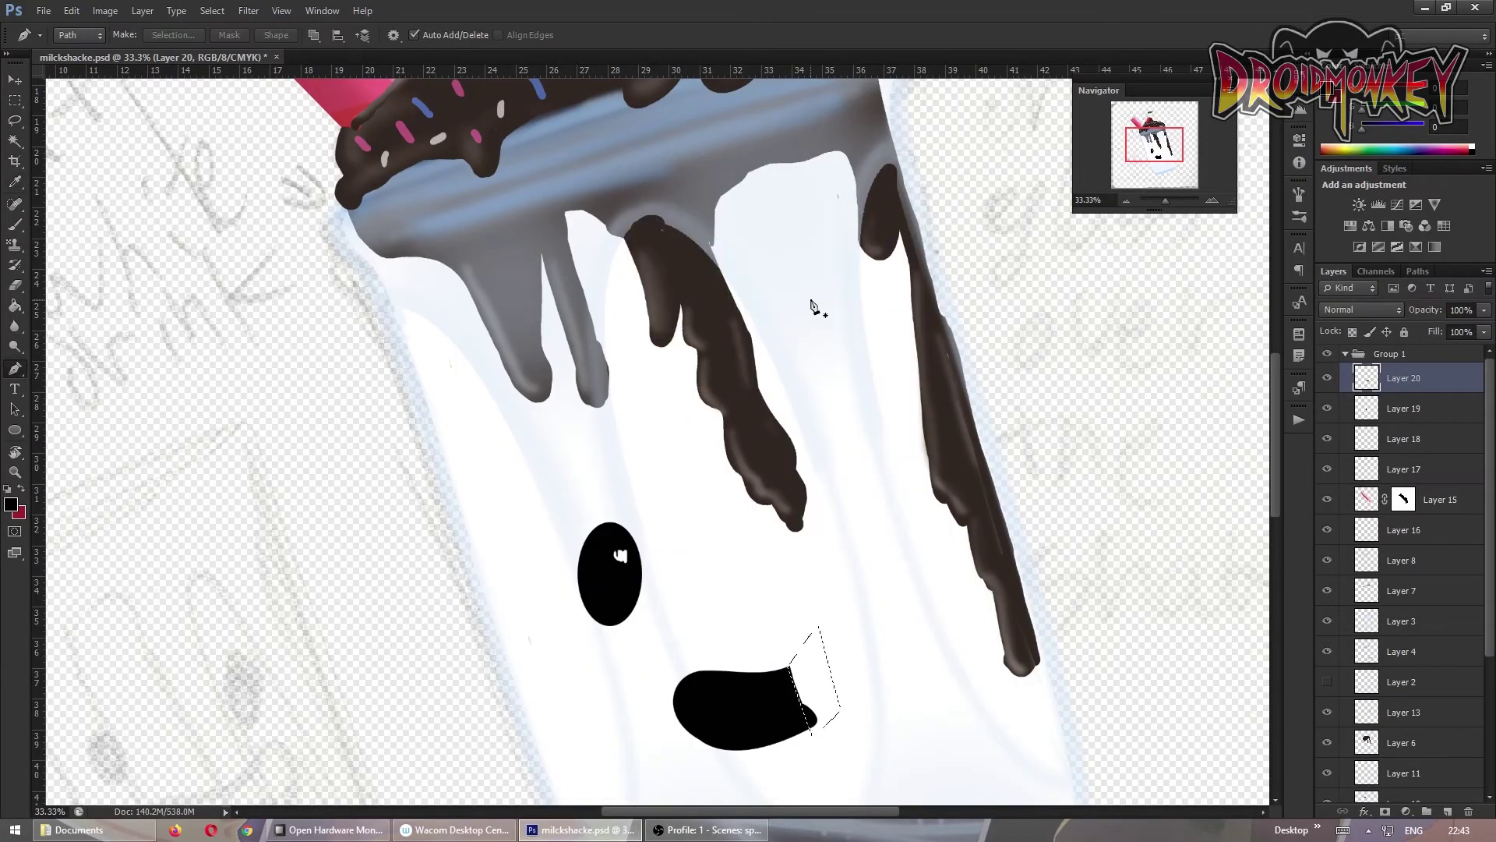
Duplicate the mouth piece, flip it horizontally, rotate it into a smile and merge it down
key(ctrl+j)
click(71, 11)
click(319, 482)
key(v)
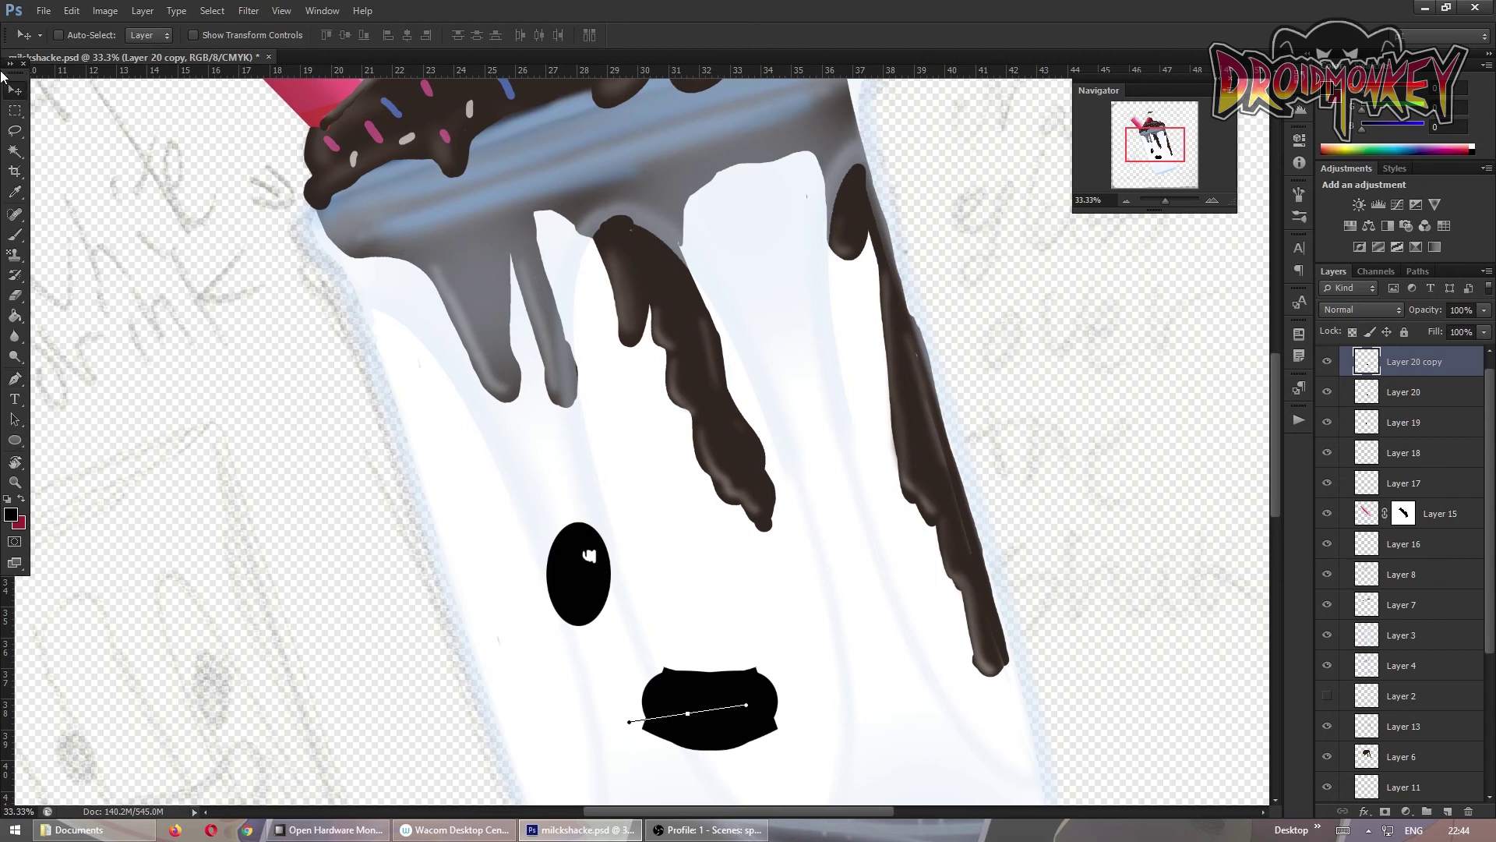
drag(748, 702, 884, 702)
key(ctrl+t)
drag(865, 594, 865, 612)
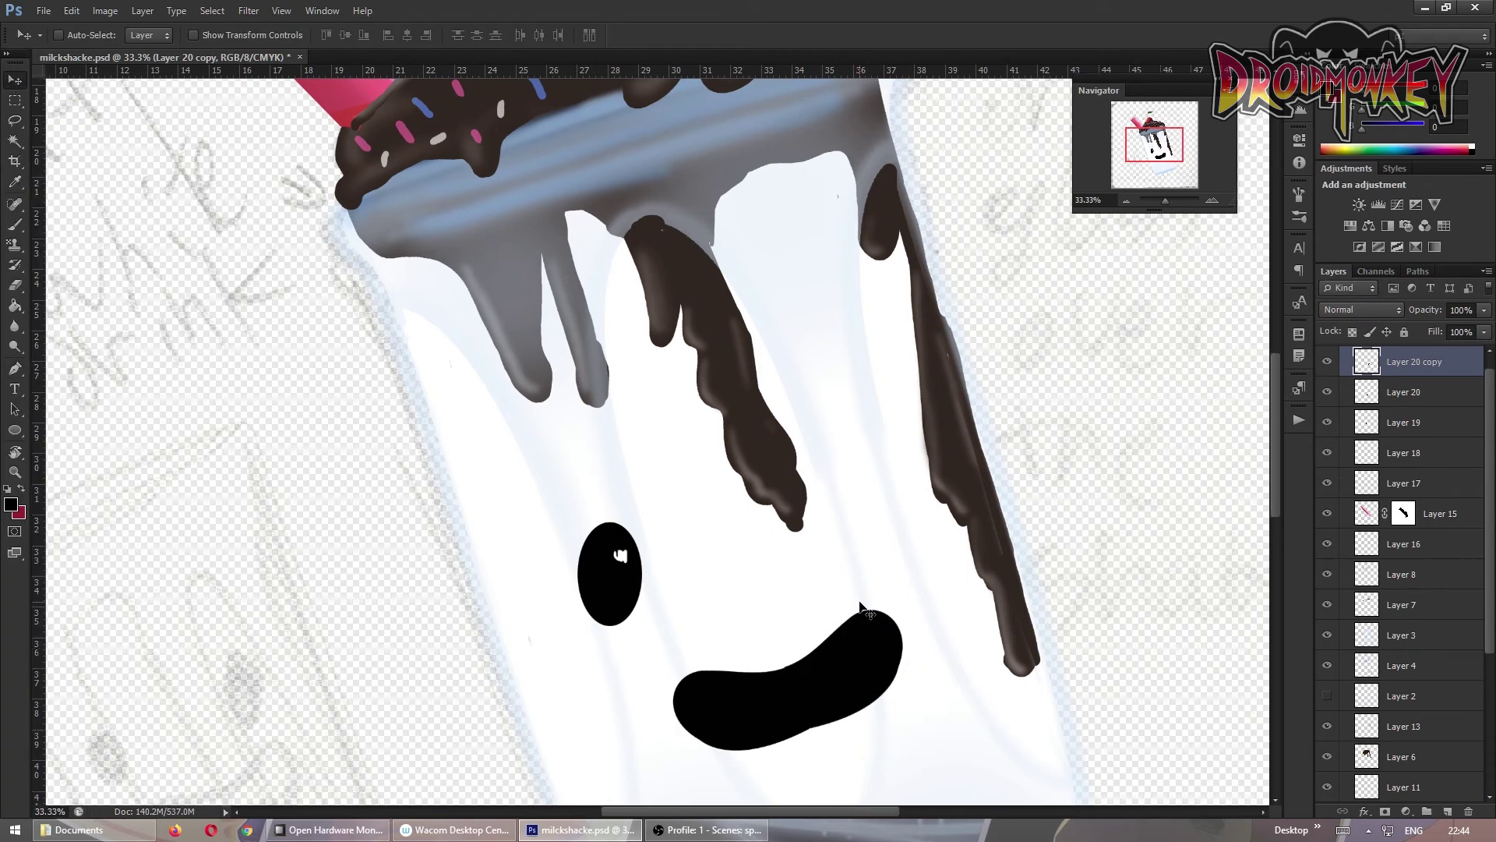
key(ctrl+e)
Delete the stray pen path left under the mouth
key(p)
right_click(874, 356)
click(896, 385)
Add a pink elliptical tongue on a new layer, clipped inside the mouth
click(1450, 803)
key(m)
drag(752, 682, 865, 791)
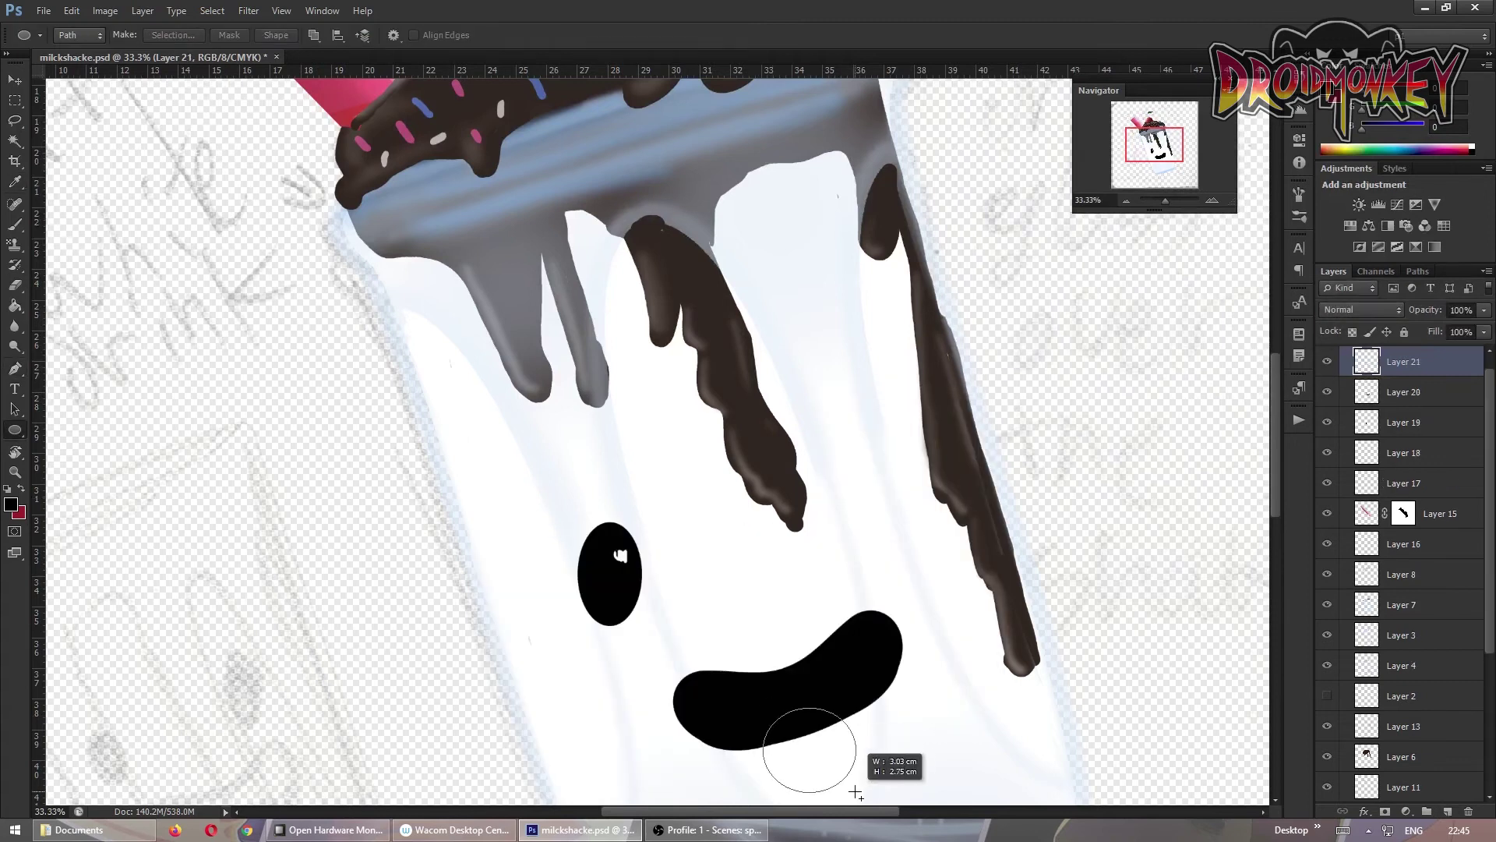
key(shift+F5)
key(Return)
drag(800, 709, 811, 730)
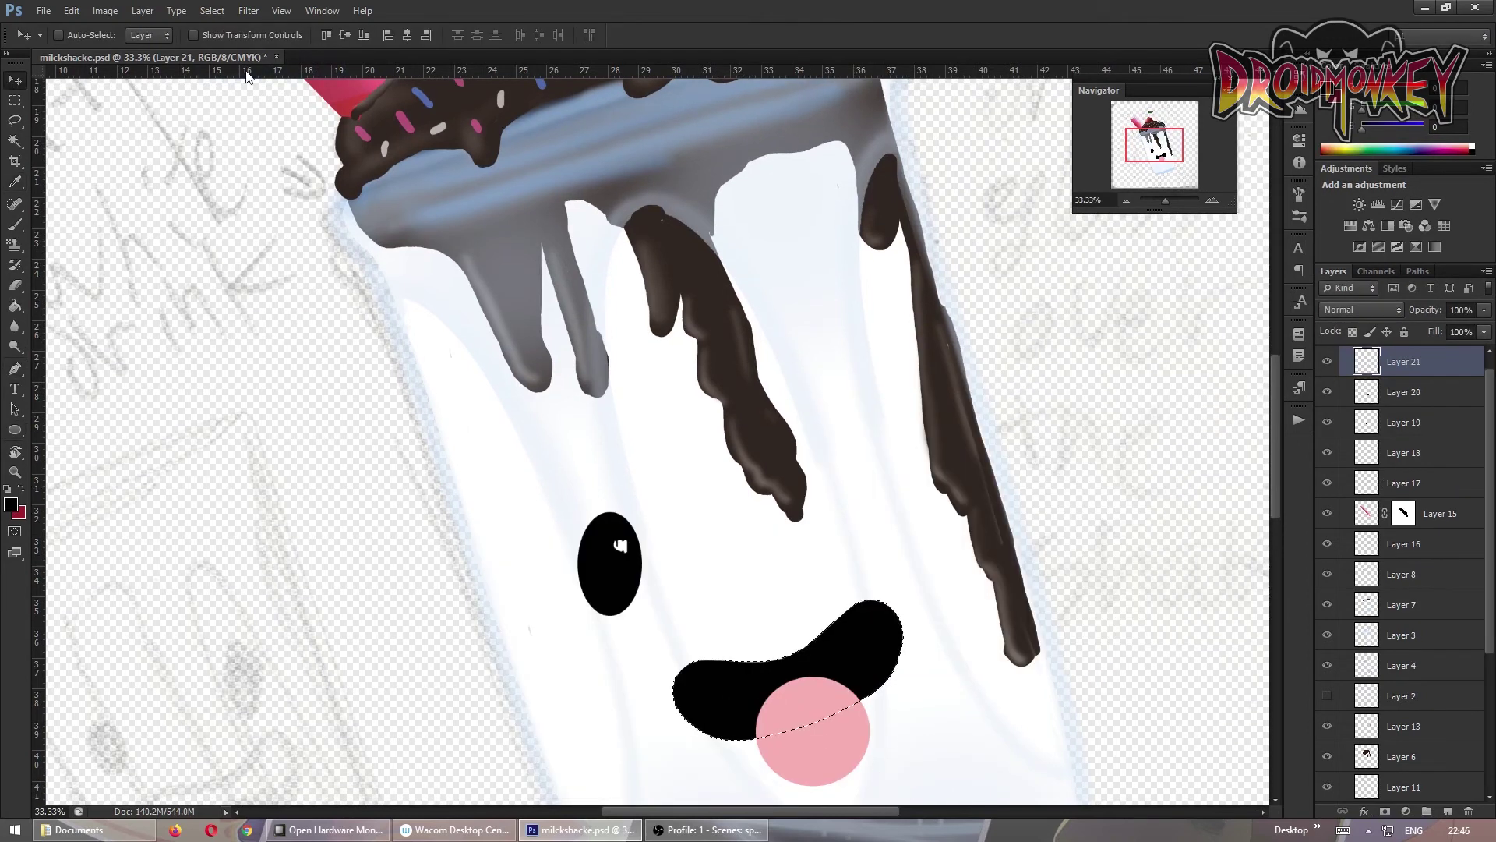
key(ctrl+alt+g)
Make the eye layer active and apply an Image menu command to it
key(alt+bracketleft)
key(alt+bracketleft)
click(15, 226)
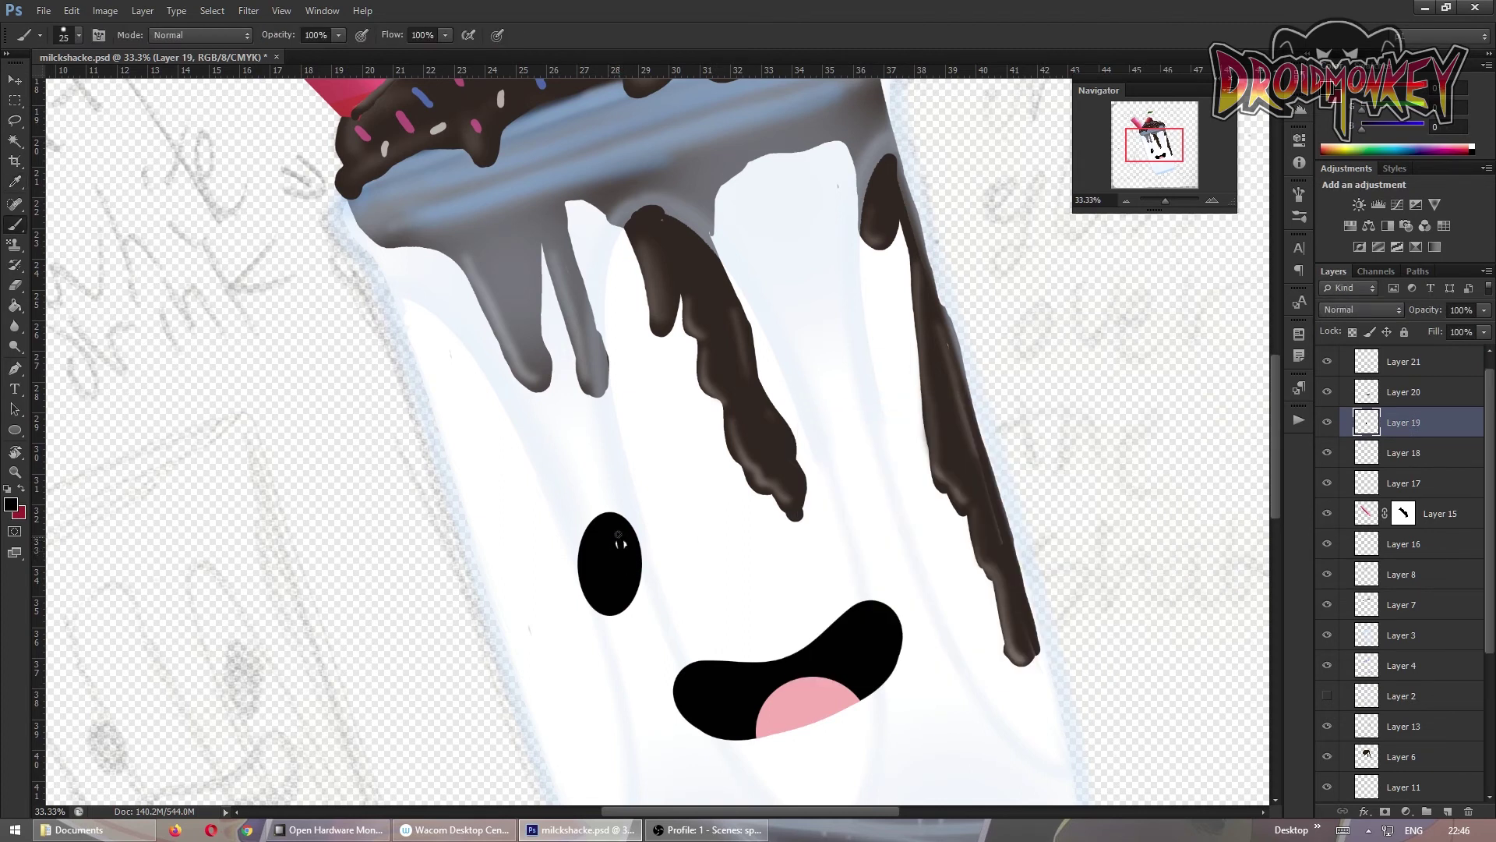
click(106, 11)
click(200, 211)
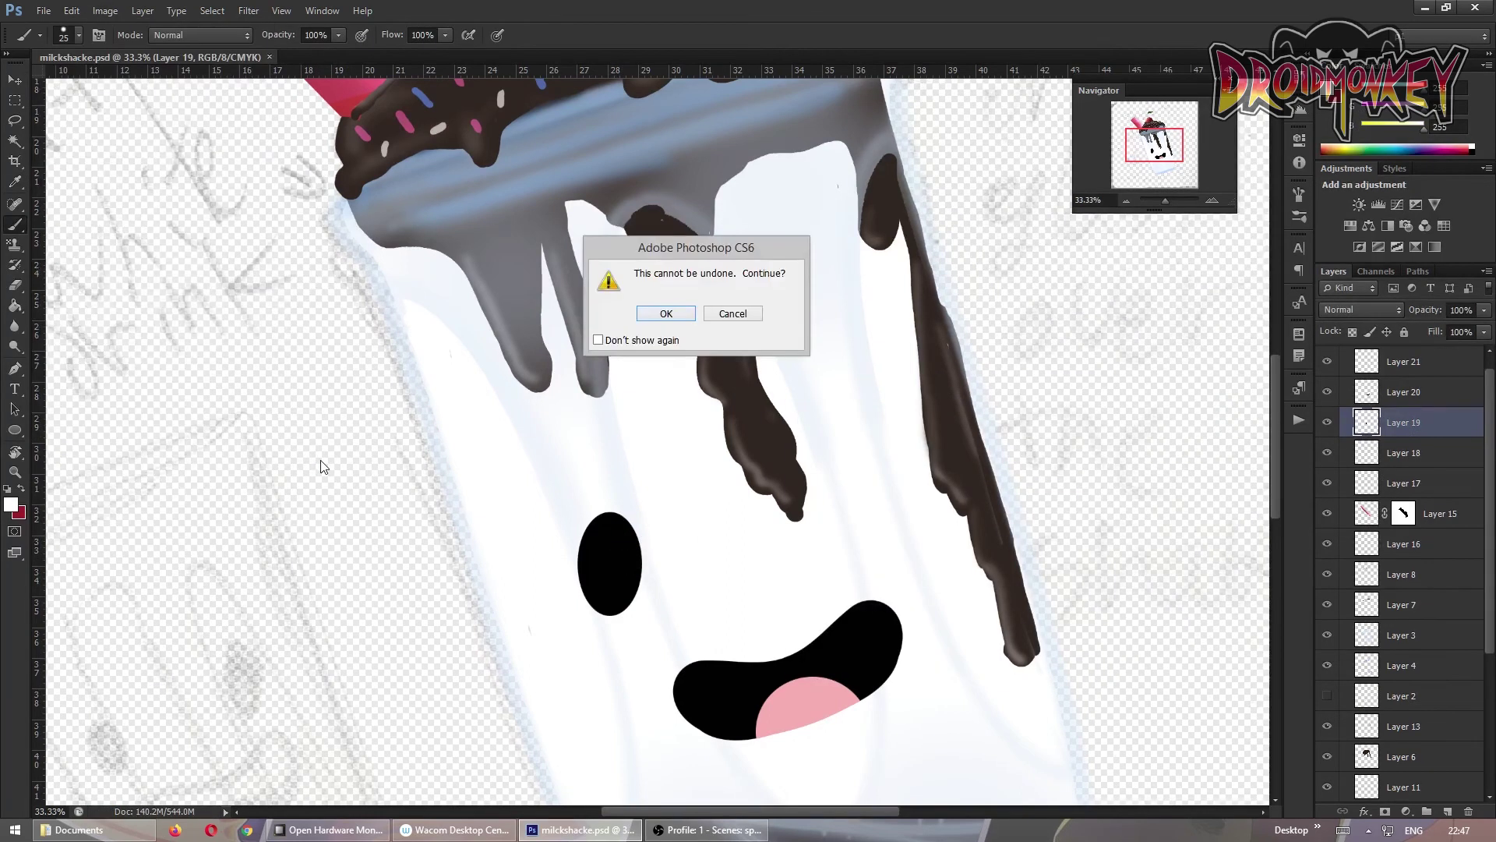
key(Return)
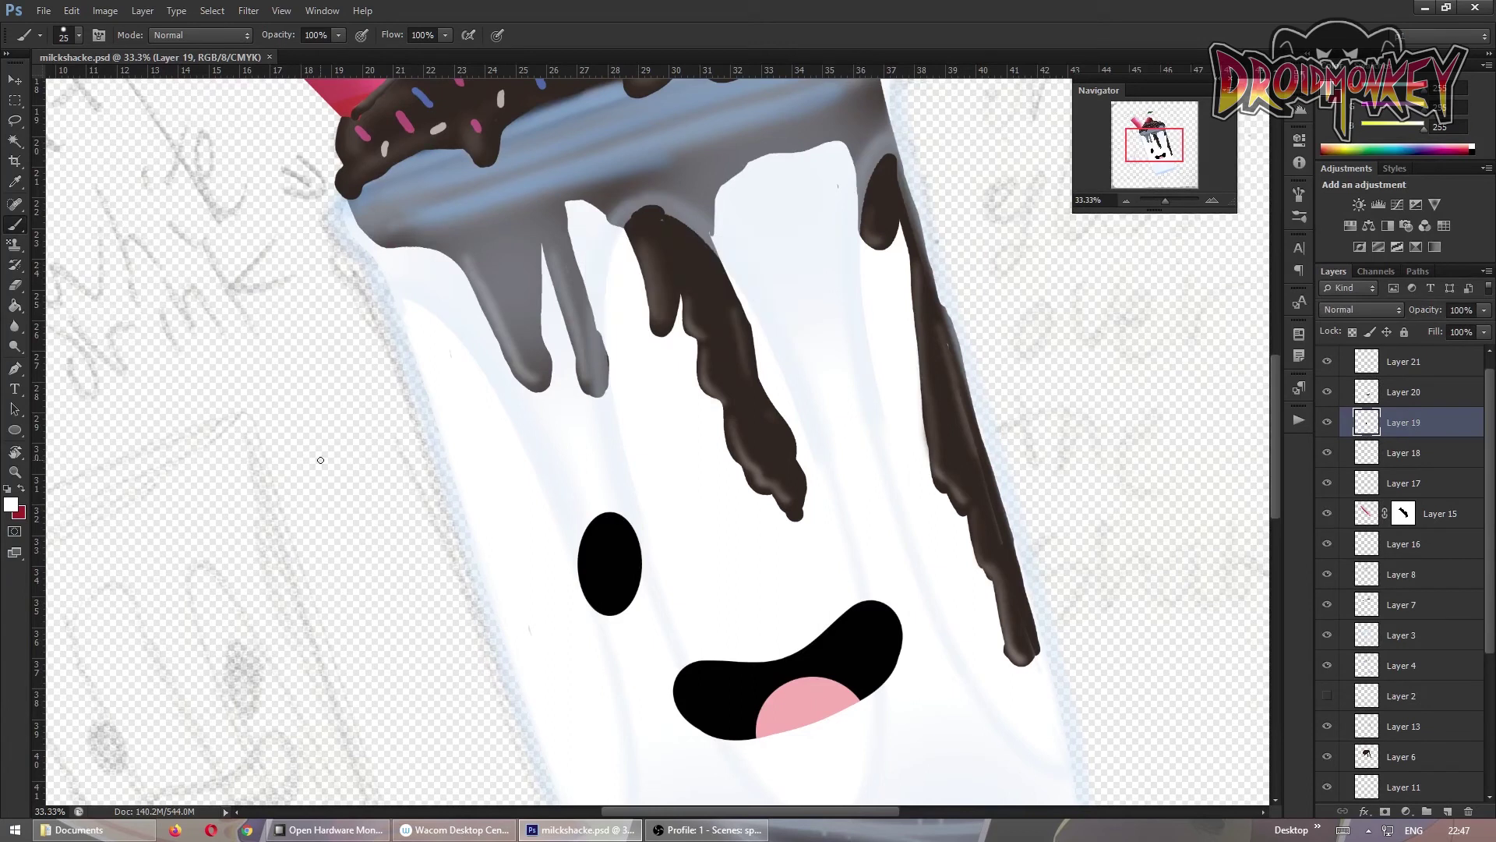
Duplicate the eye, move the copy up and right, flip it horizontally and tilt it
key(ctrl+t)
key(Return)
key(ctrl+j)
drag(628, 631, 874, 547)
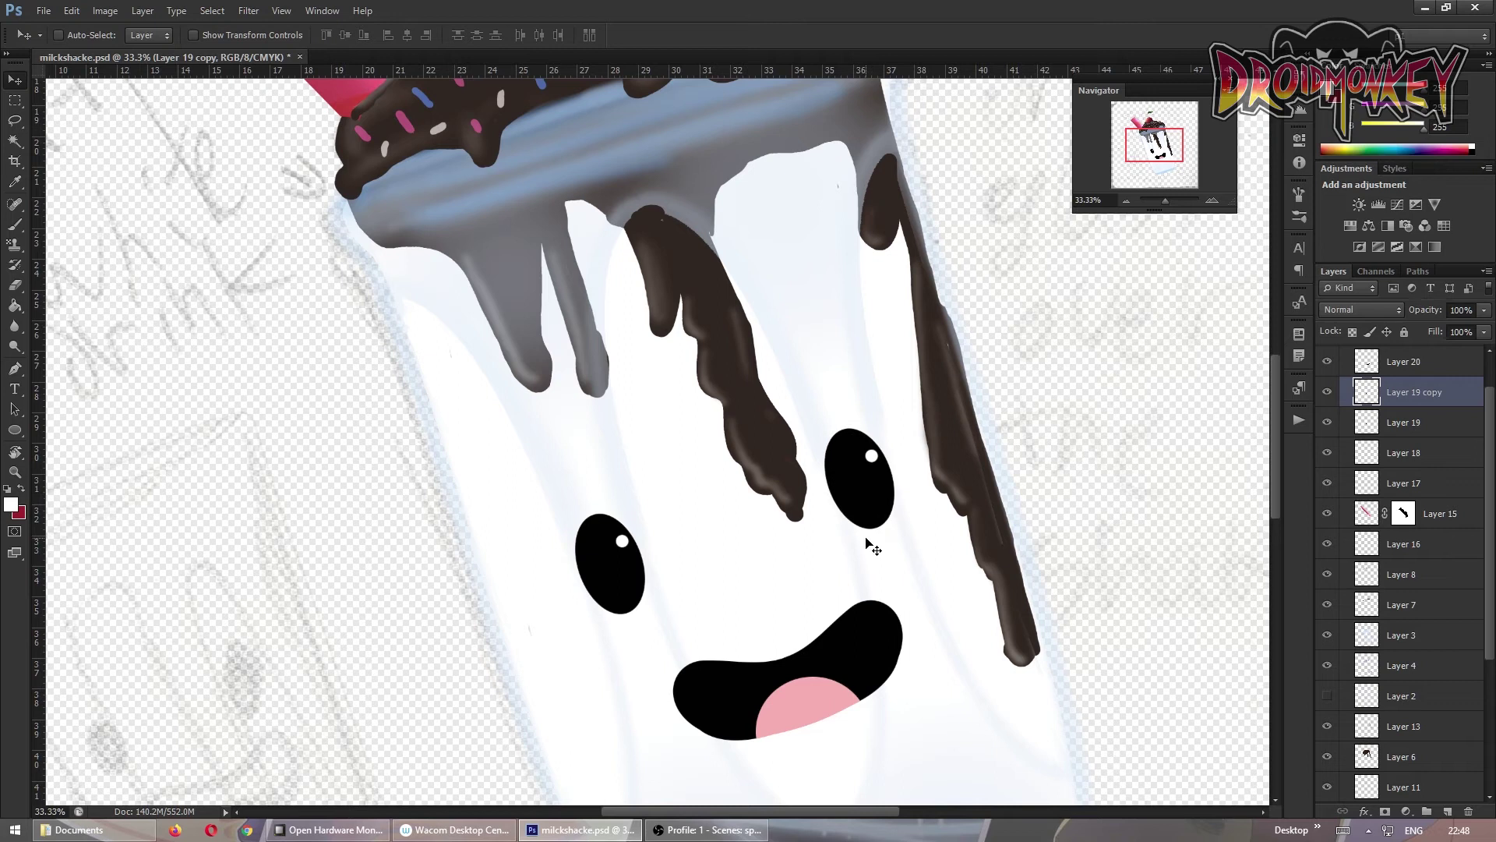
click(71, 11)
click(349, 487)
key(ctrl+t)
mouse_move(891, 417)
mouse_down()
mouse_move(844, 410)
mouse_move(865, 417)
mouse_up()
key(Return)
Merge the mouth into the eye layer, group the face layers, and fit the image on screen
click(1403, 361)
key(ctrl+e)
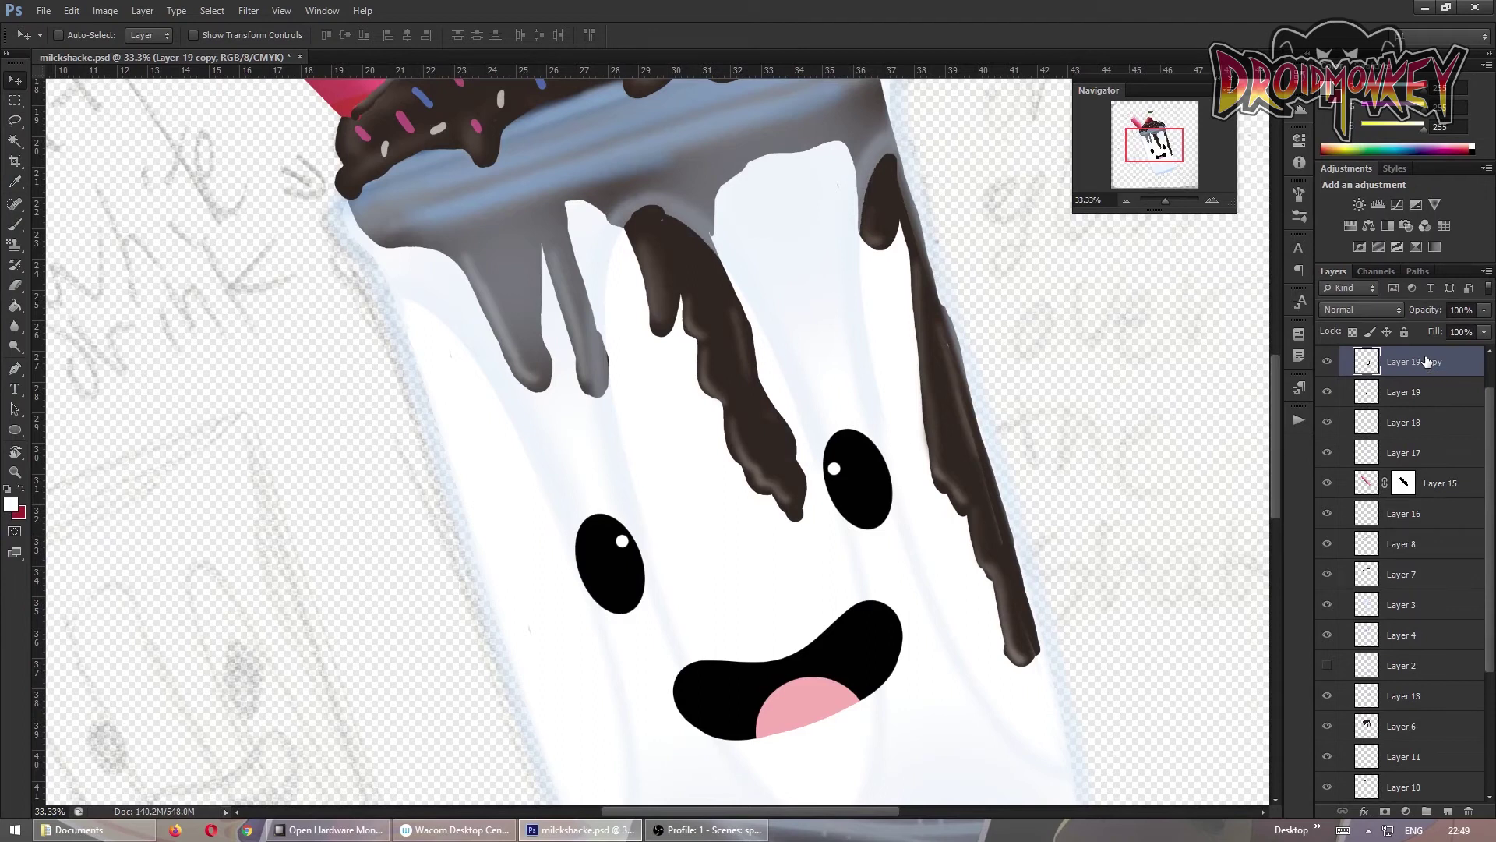
key(ctrl+alt+z)
key(ctrl+alt+z)
key(ctrl+alt+z)
key(ctrl+alt+z)
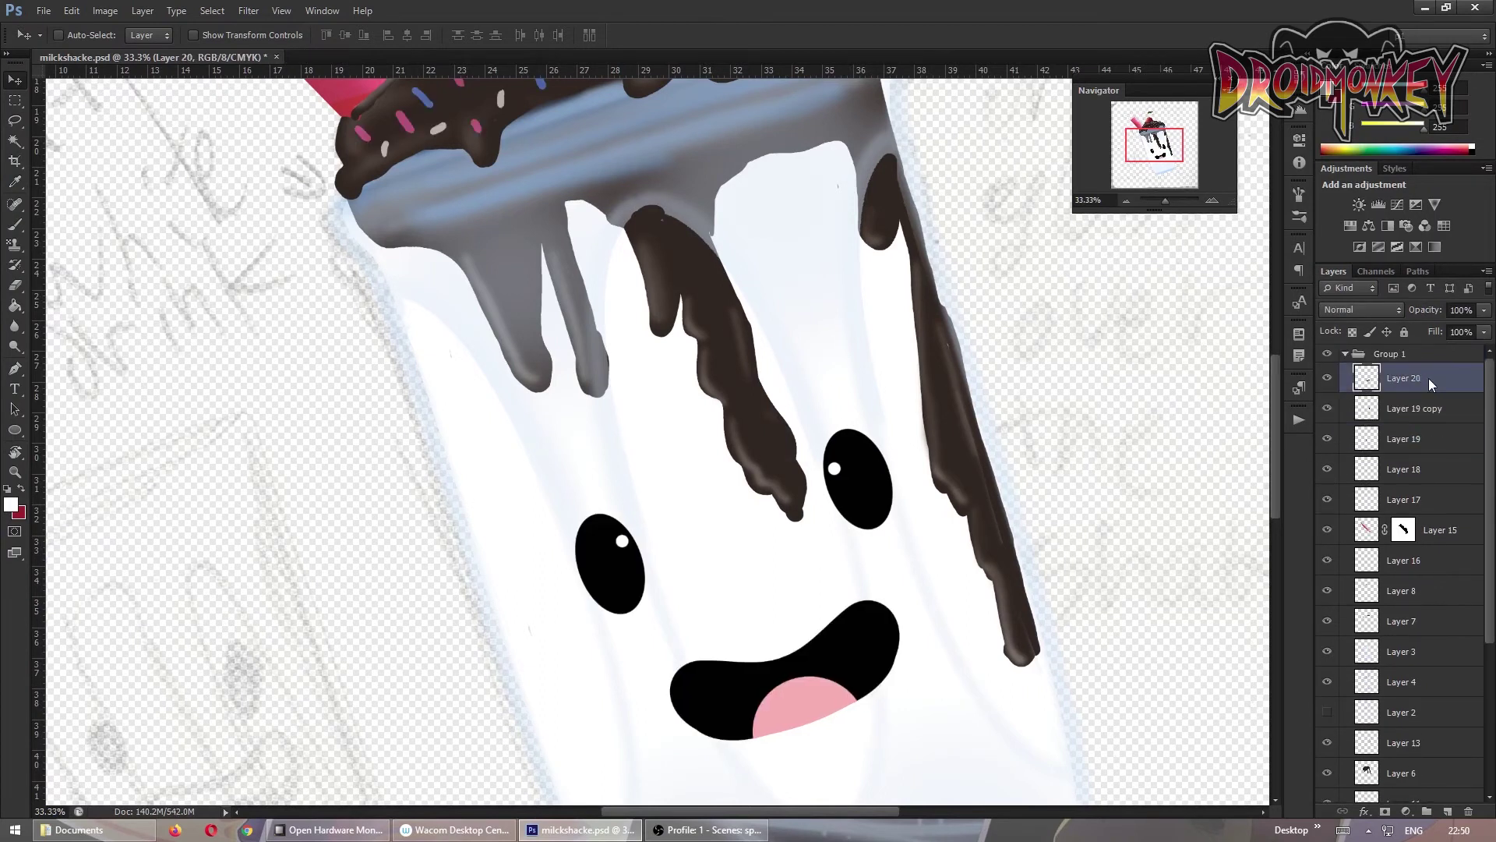
key(ctrl+0)
key(i)
key(ctrl+shift+alt+n)
click(11, 504)
click(1173, 438)
key(b)
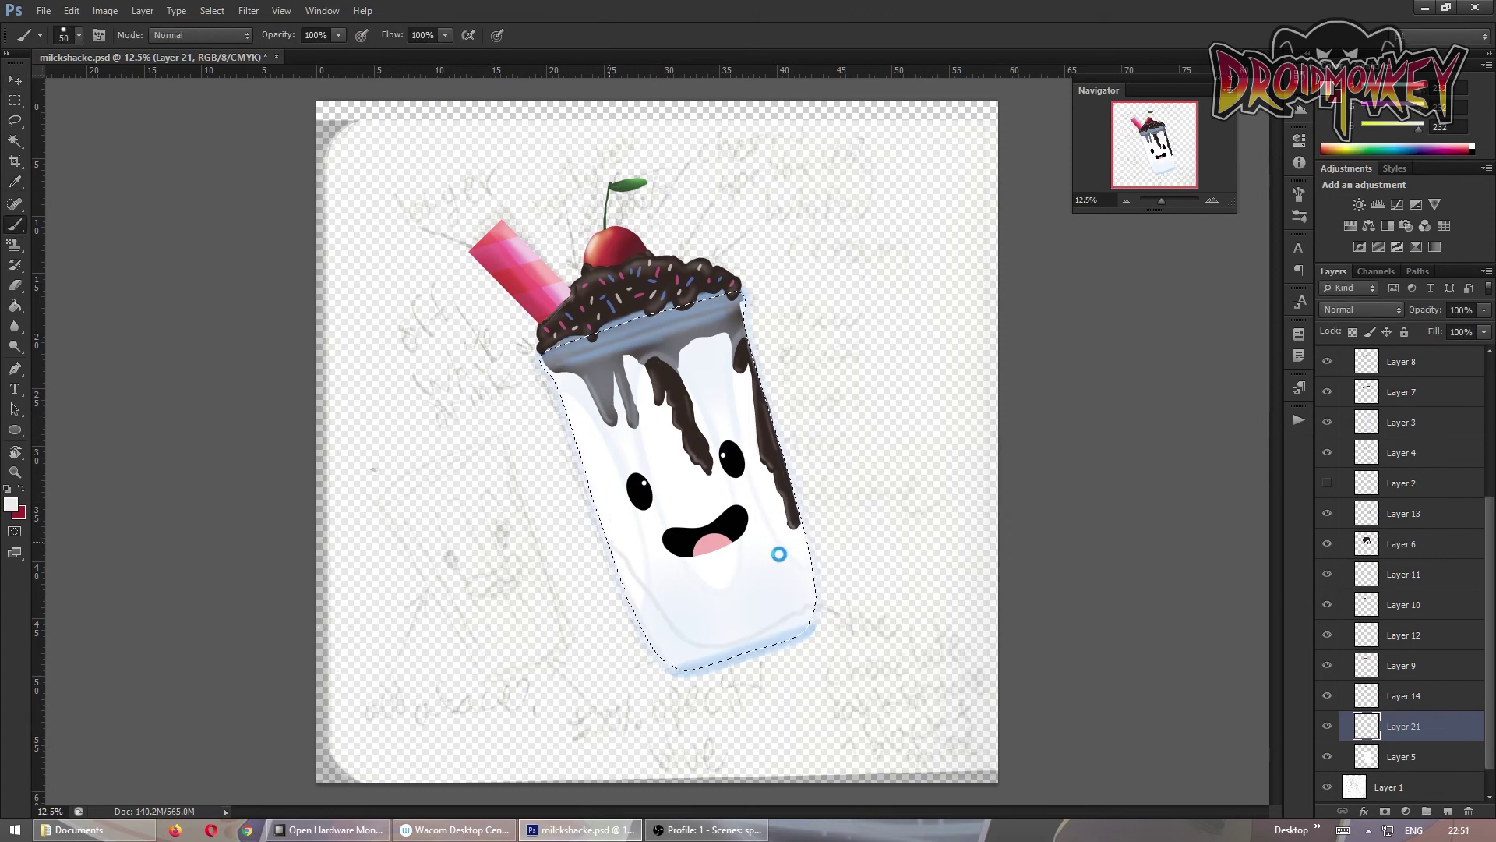
key(e)
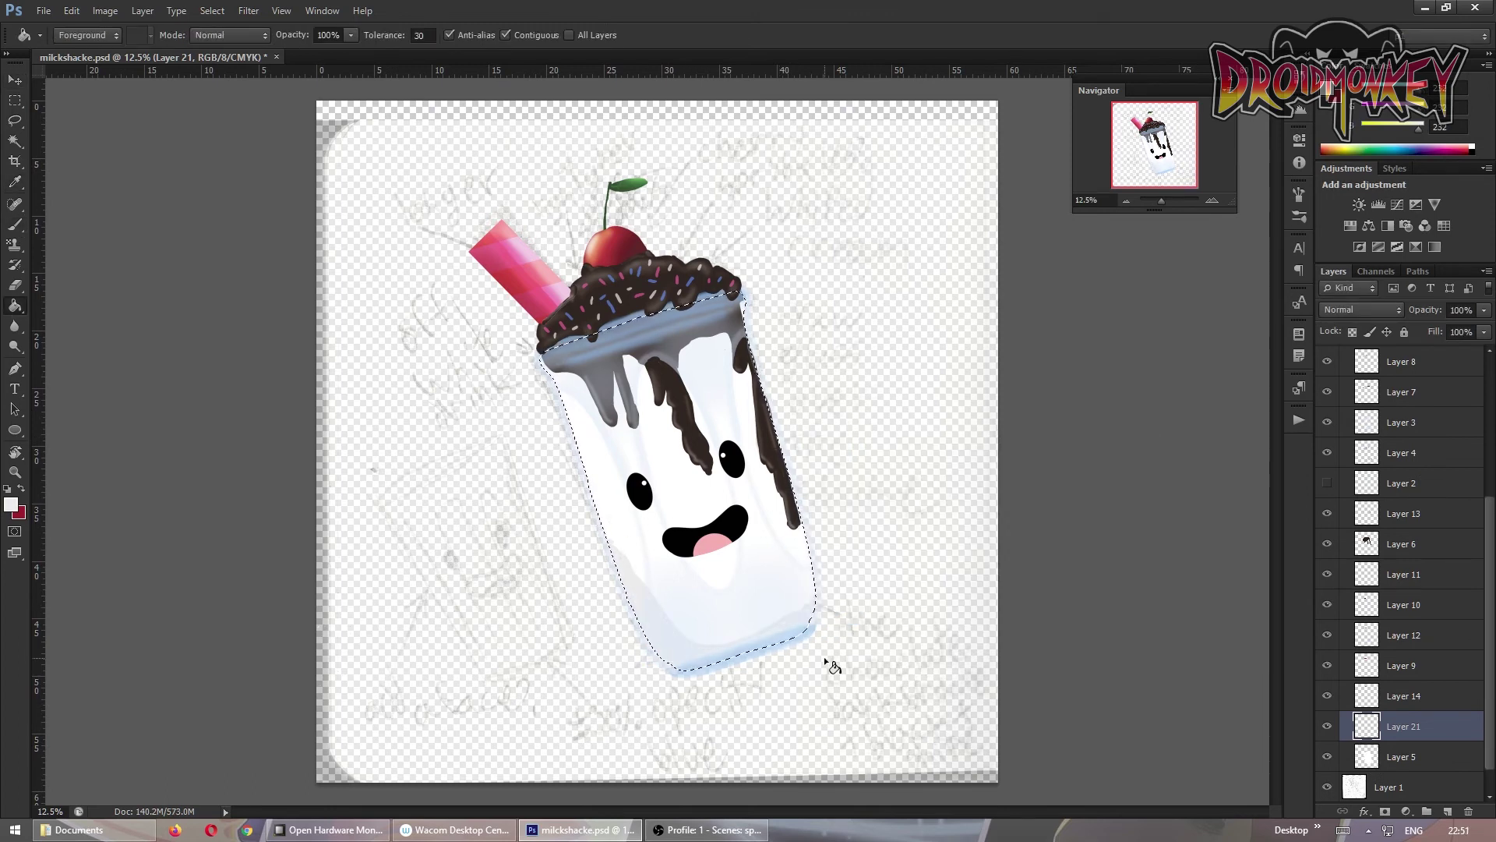
key(b)
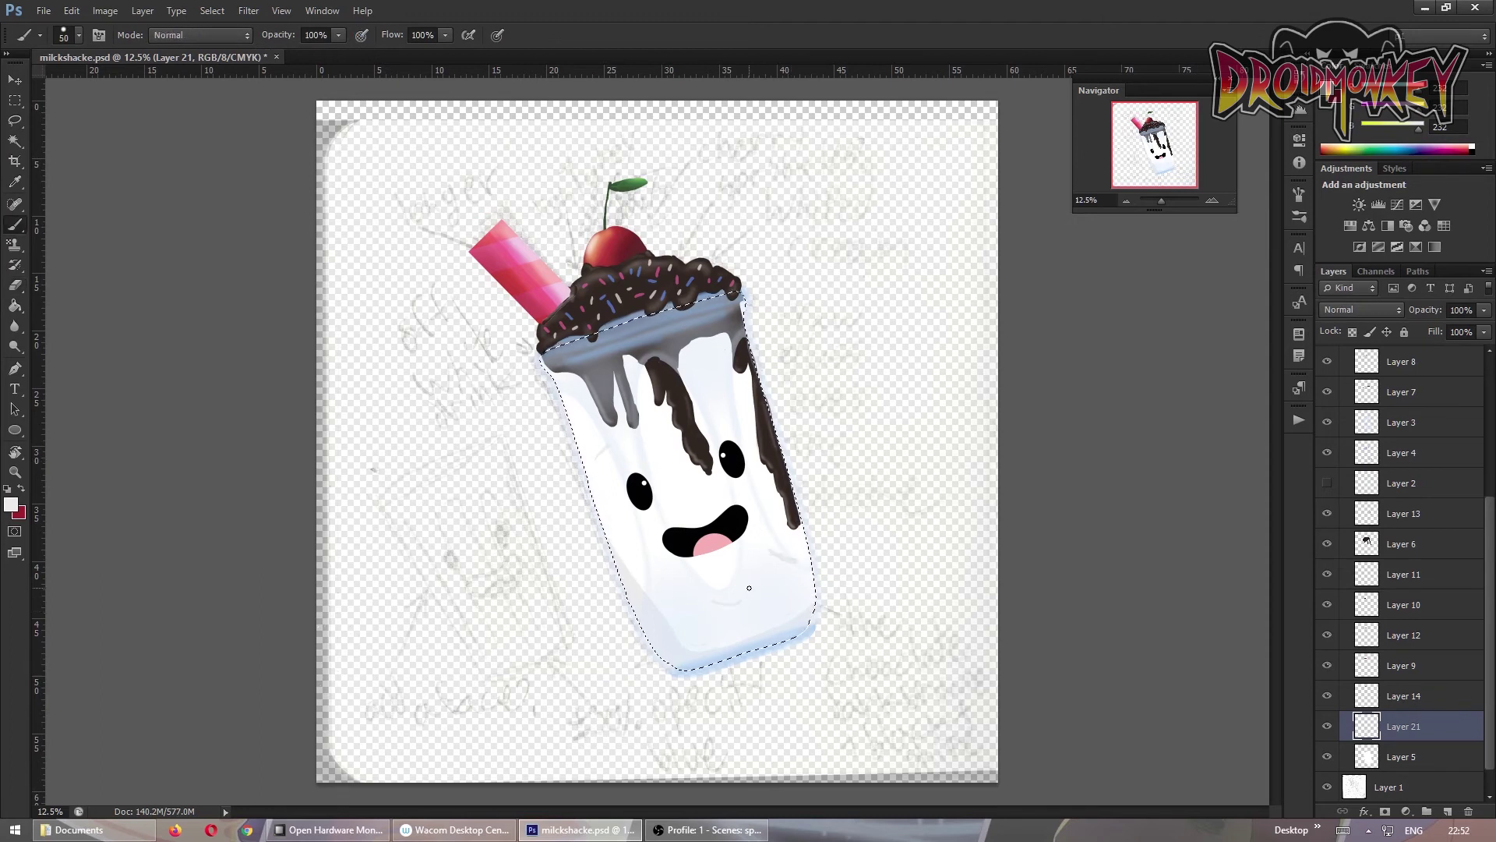
key(Delete)
key(g)
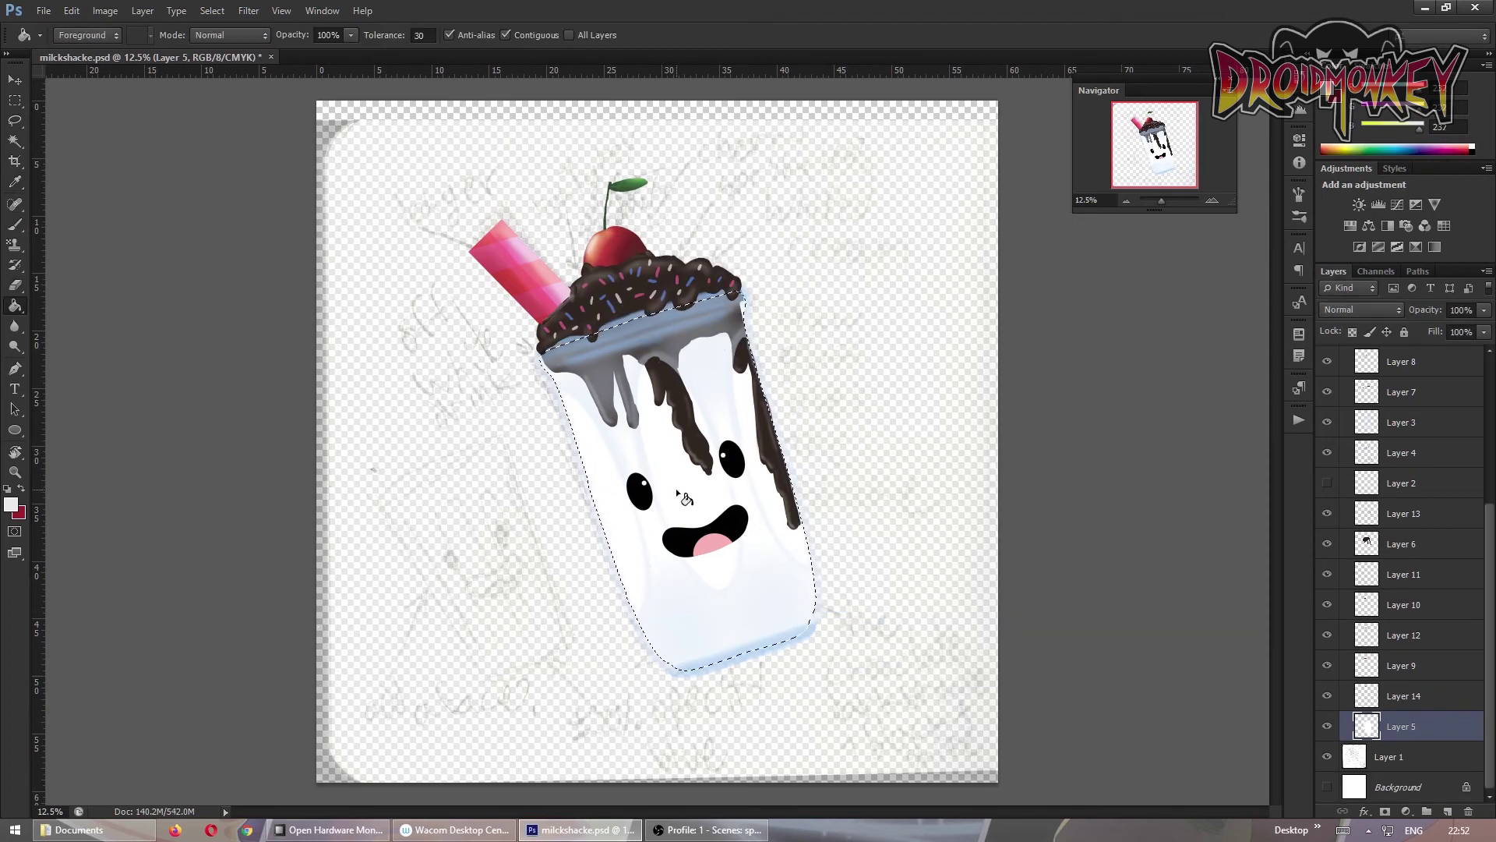
Lower a layer's opacity to 37%, clear the selection and hide the sketch layer
drag(1484, 309, 1440, 331)
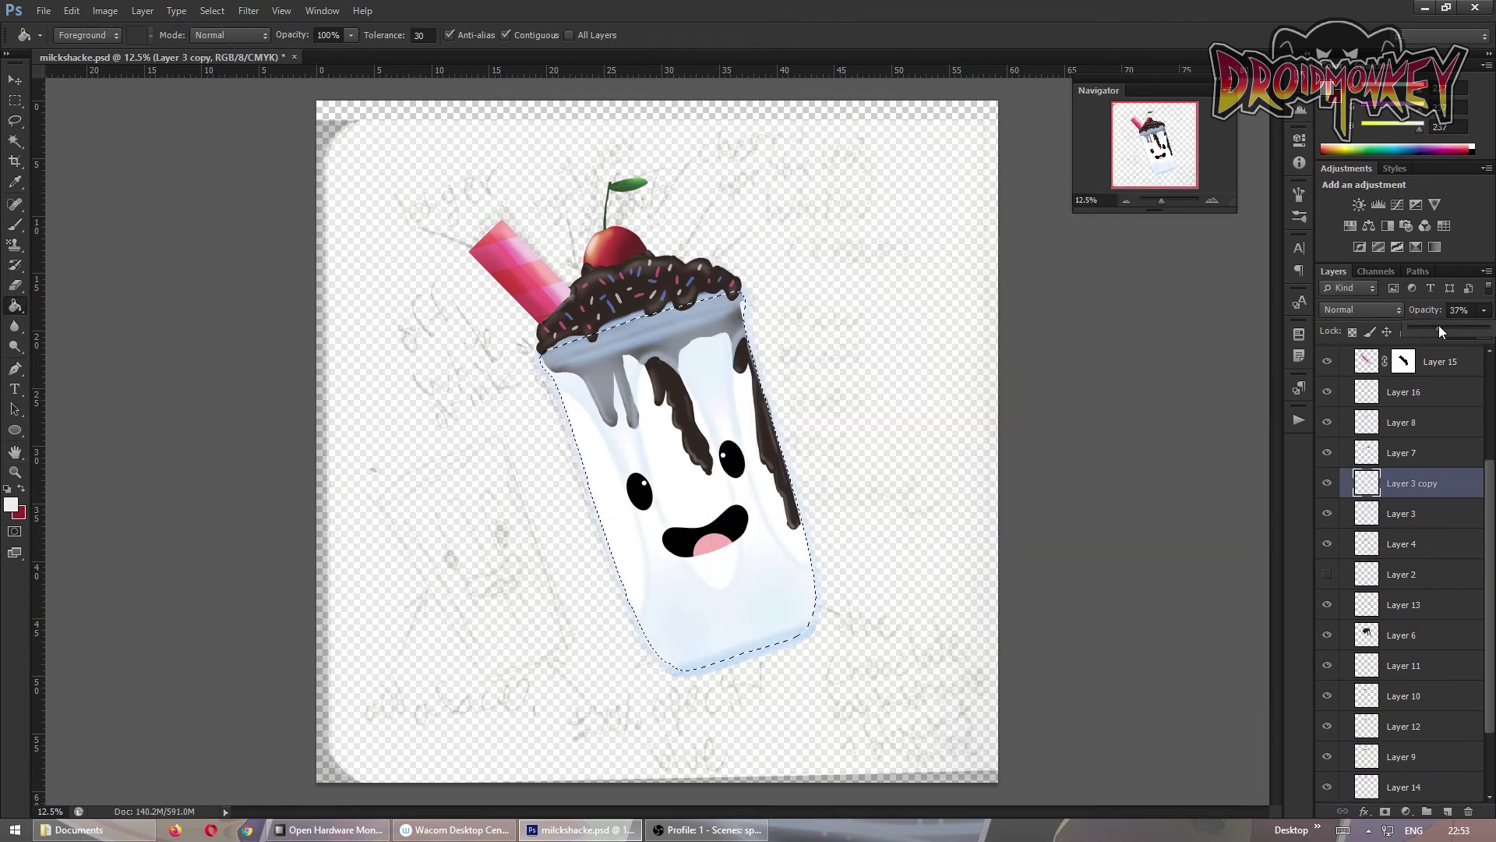
key(ctrl+d)
key(Delete)
click(1334, 757)
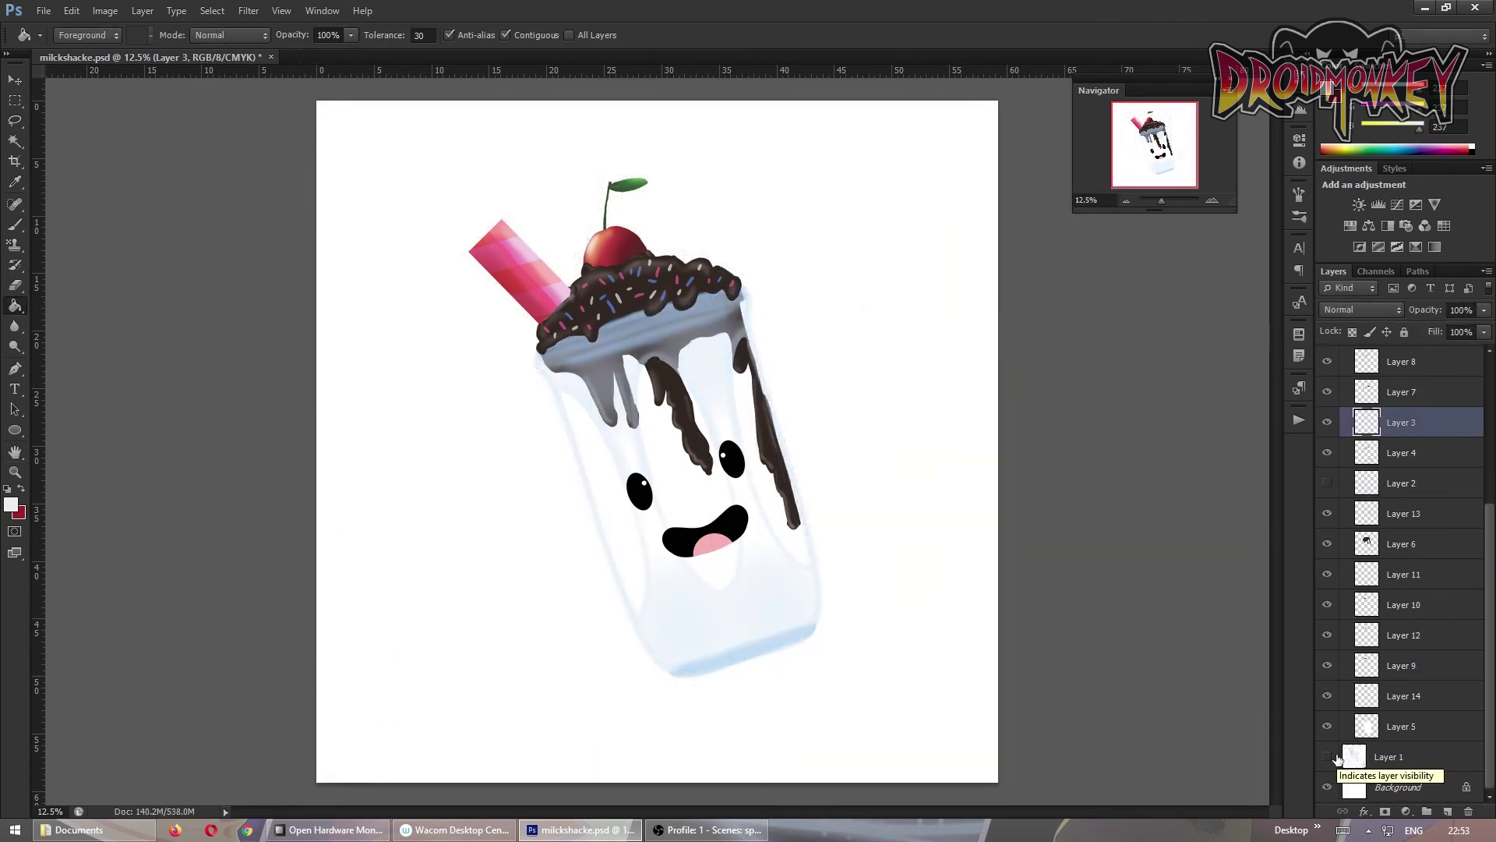
Unlock the Background as Layer 0 and fill it with lilac pink e7a1f9
double_click(1394, 787)
click(592, 274)
click(11, 504)
click(876, 453)
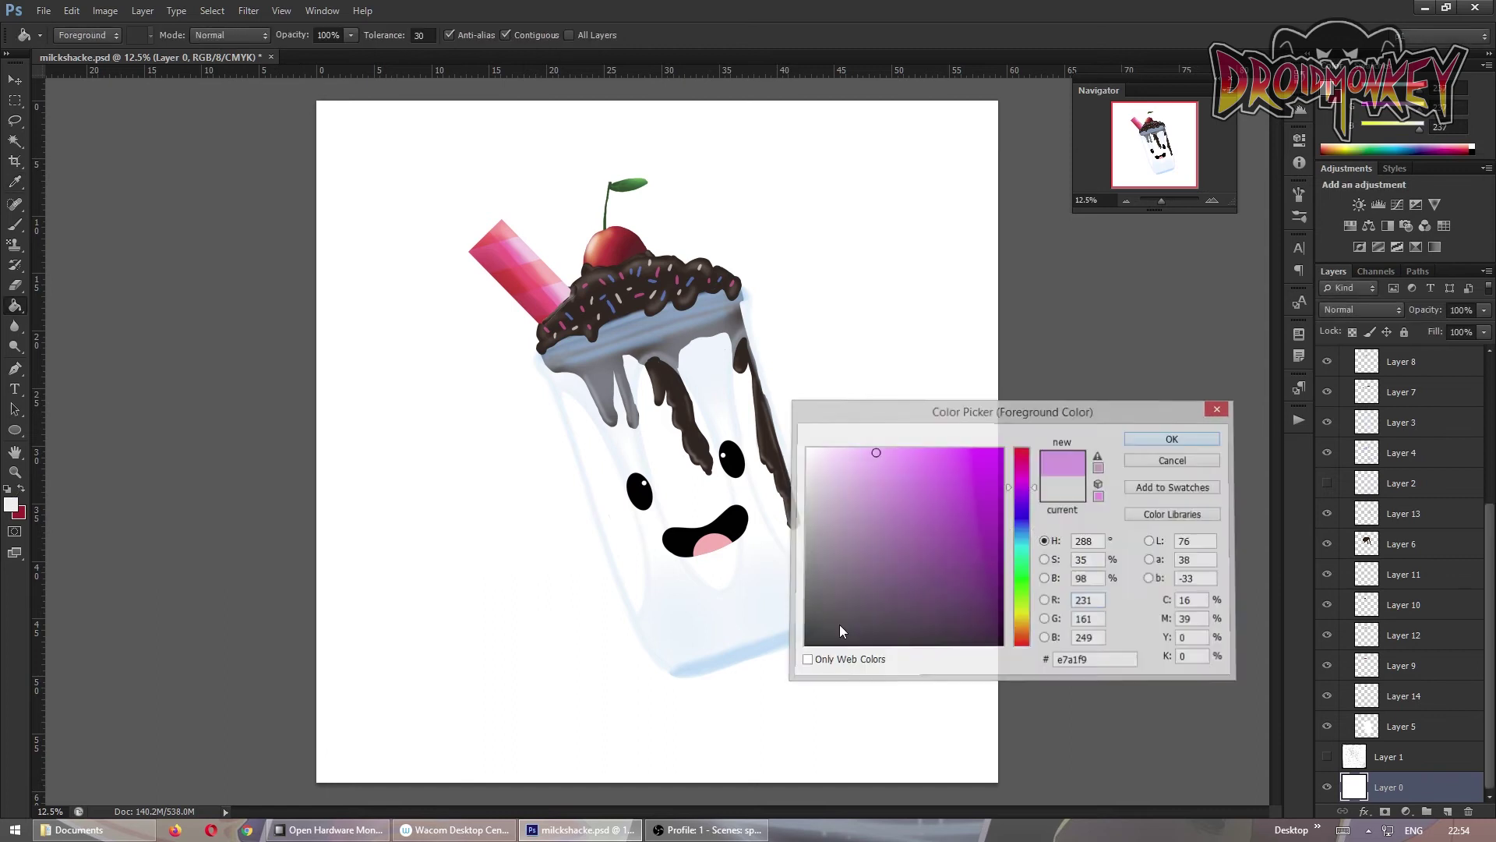
key(Return)
click(835, 702)
Group the milkshake layers with Ctrl+G and load the glass shape as a selection
click(1402, 726)
shift+click(1395, 356)
key(ctrl+g)
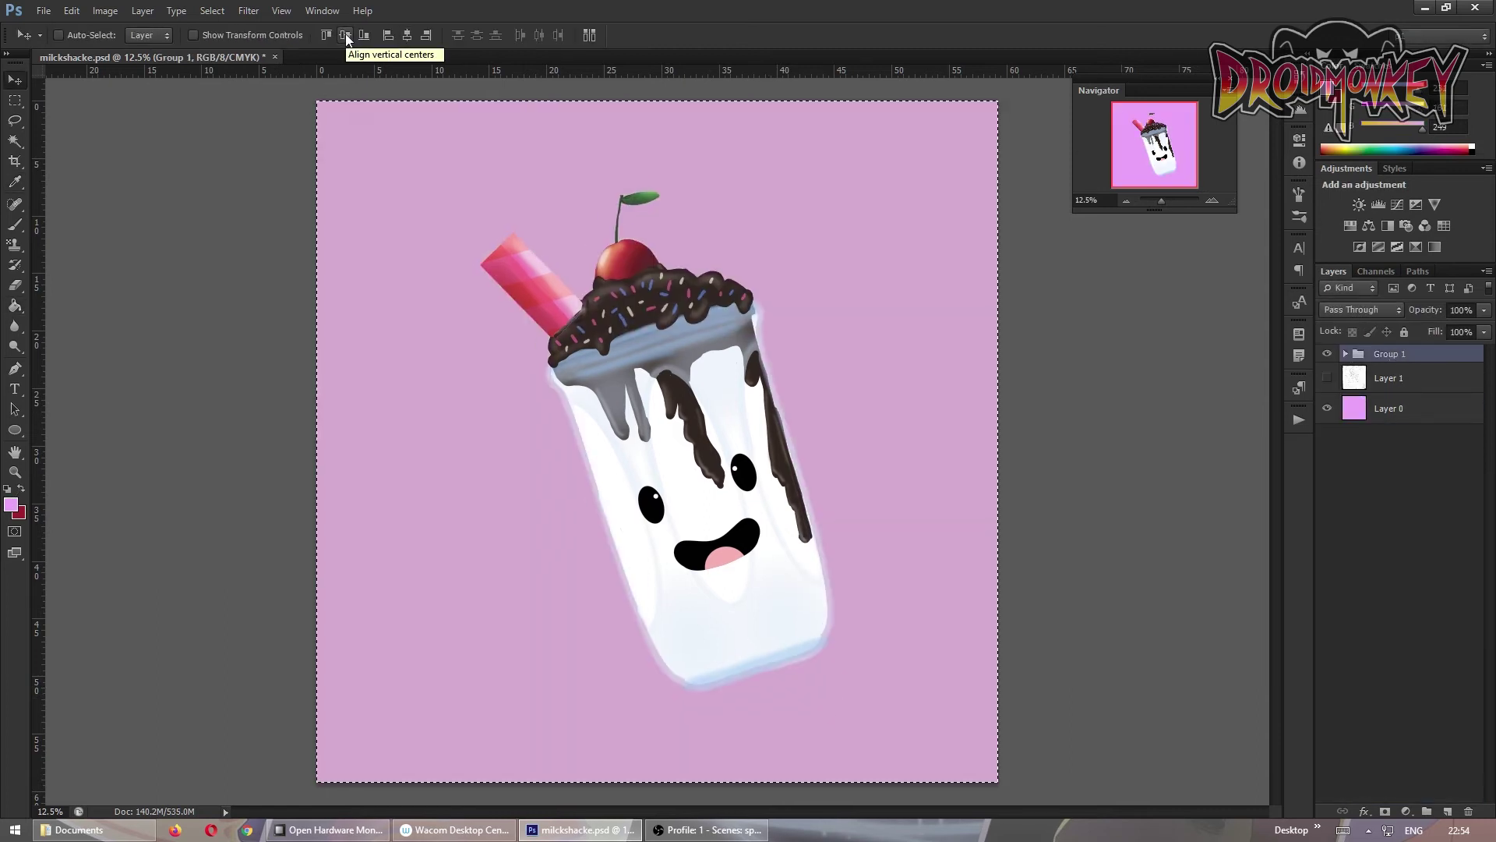
click(1345, 354)
scroll(1395, 546, down, 5)
ctrl+click(1367, 756)
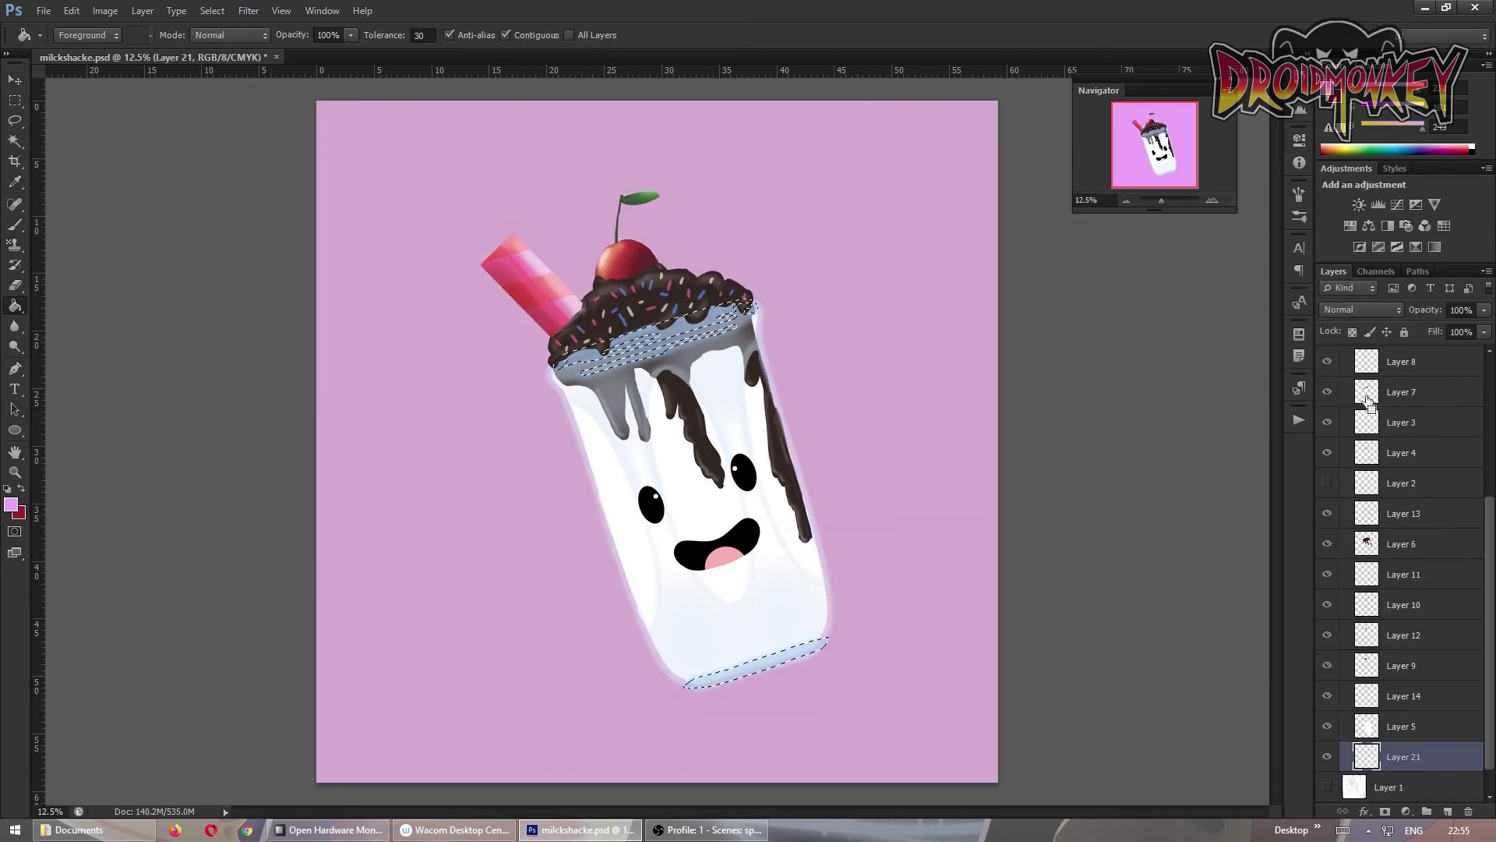
Expand the topping and glass selections and fill the expanded area with white
scroll(1364, 702, up, 3)
ctrl+click(1365, 543)
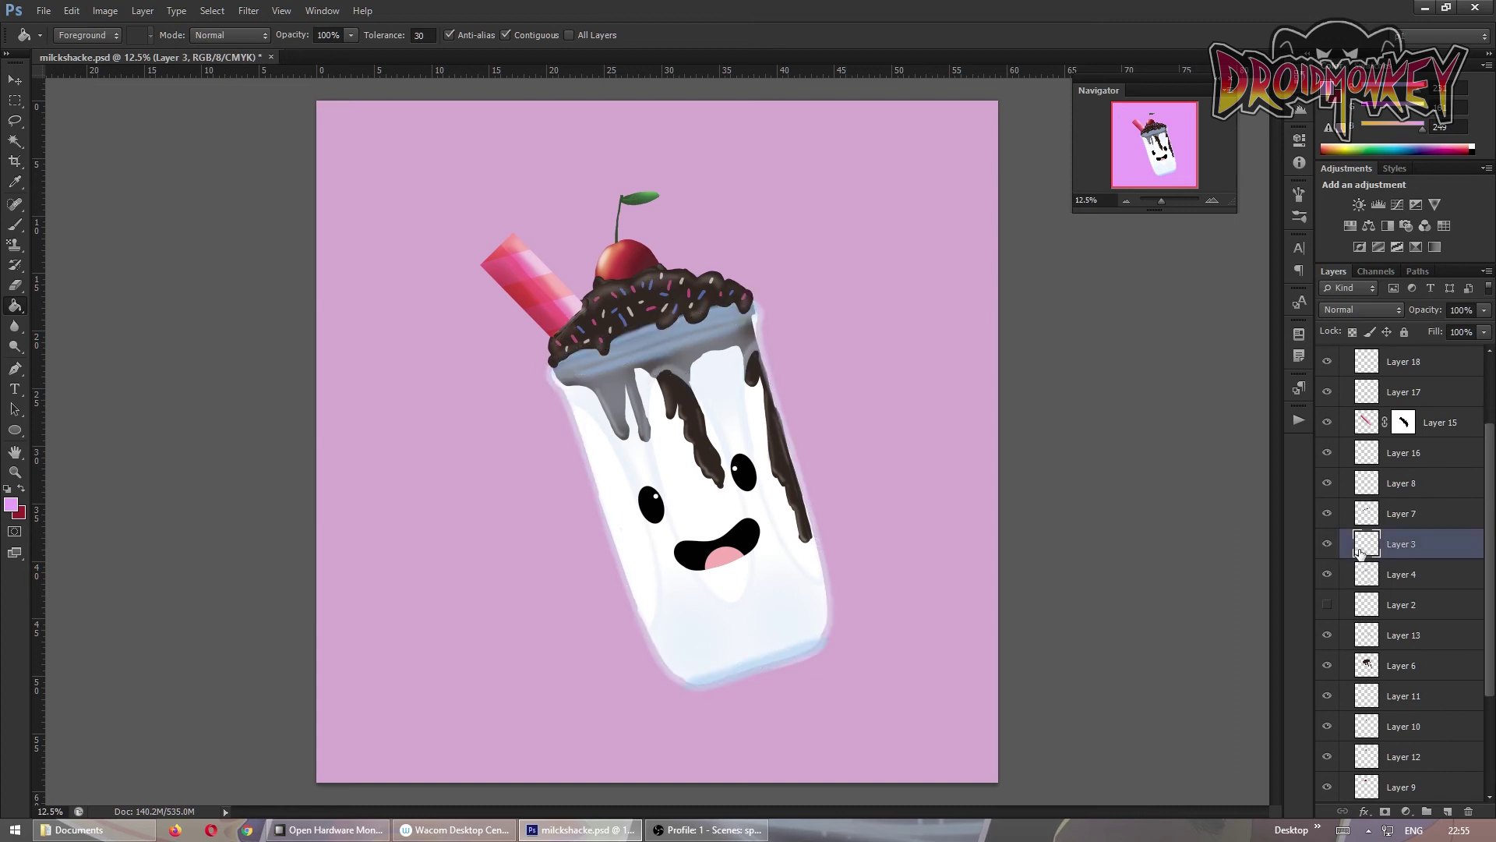
scroll(1366, 543, down, 4)
ctrl+click(1367, 726)
click(212, 11)
click(398, 211)
key(Return)
click(212, 11)
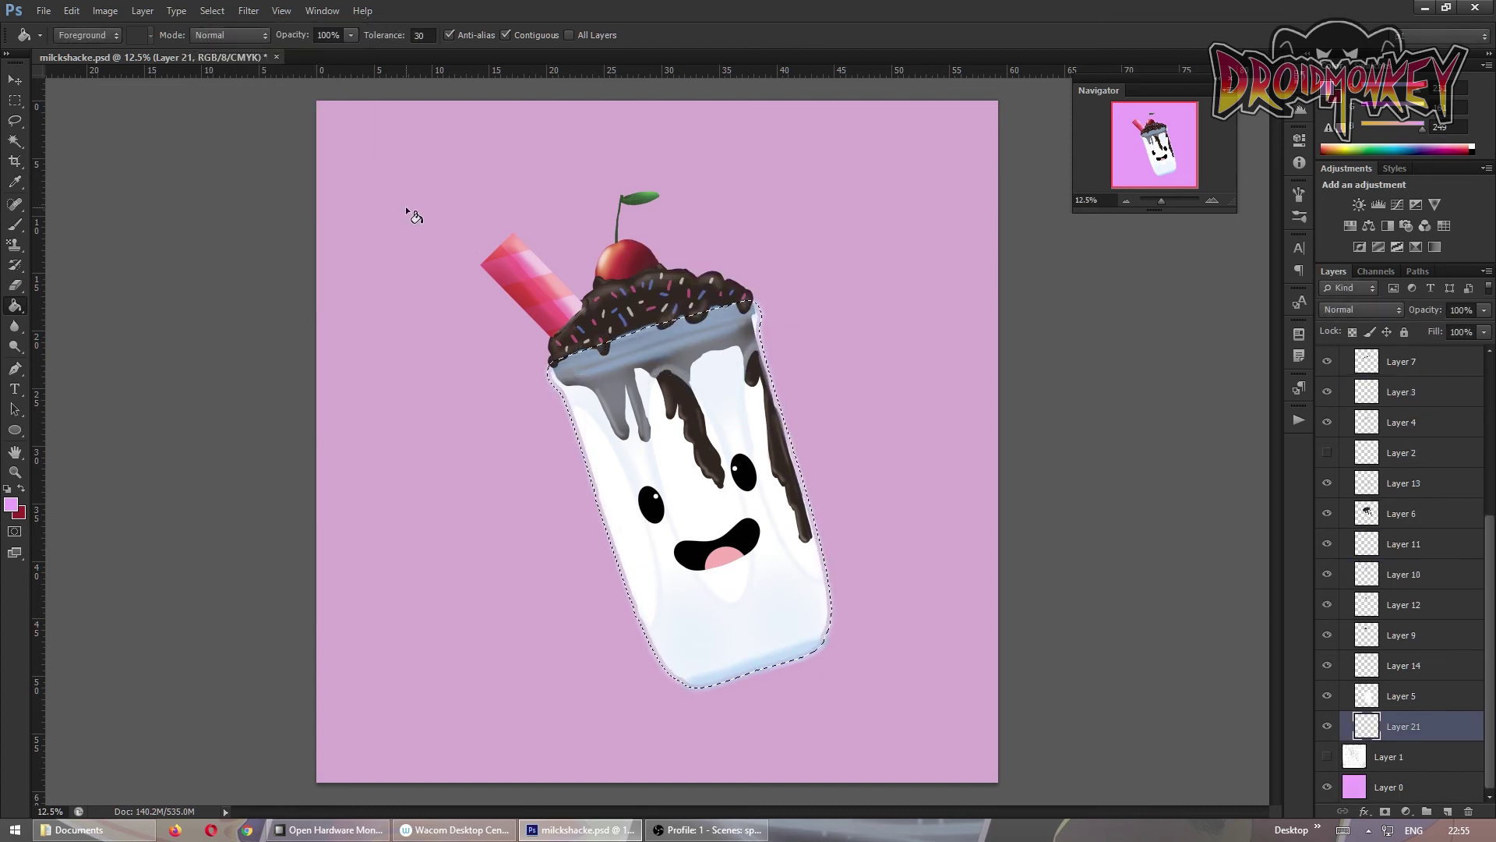
click(398, 211)
key(Return)
click(11, 504)
click(1169, 437)
click(815, 575)
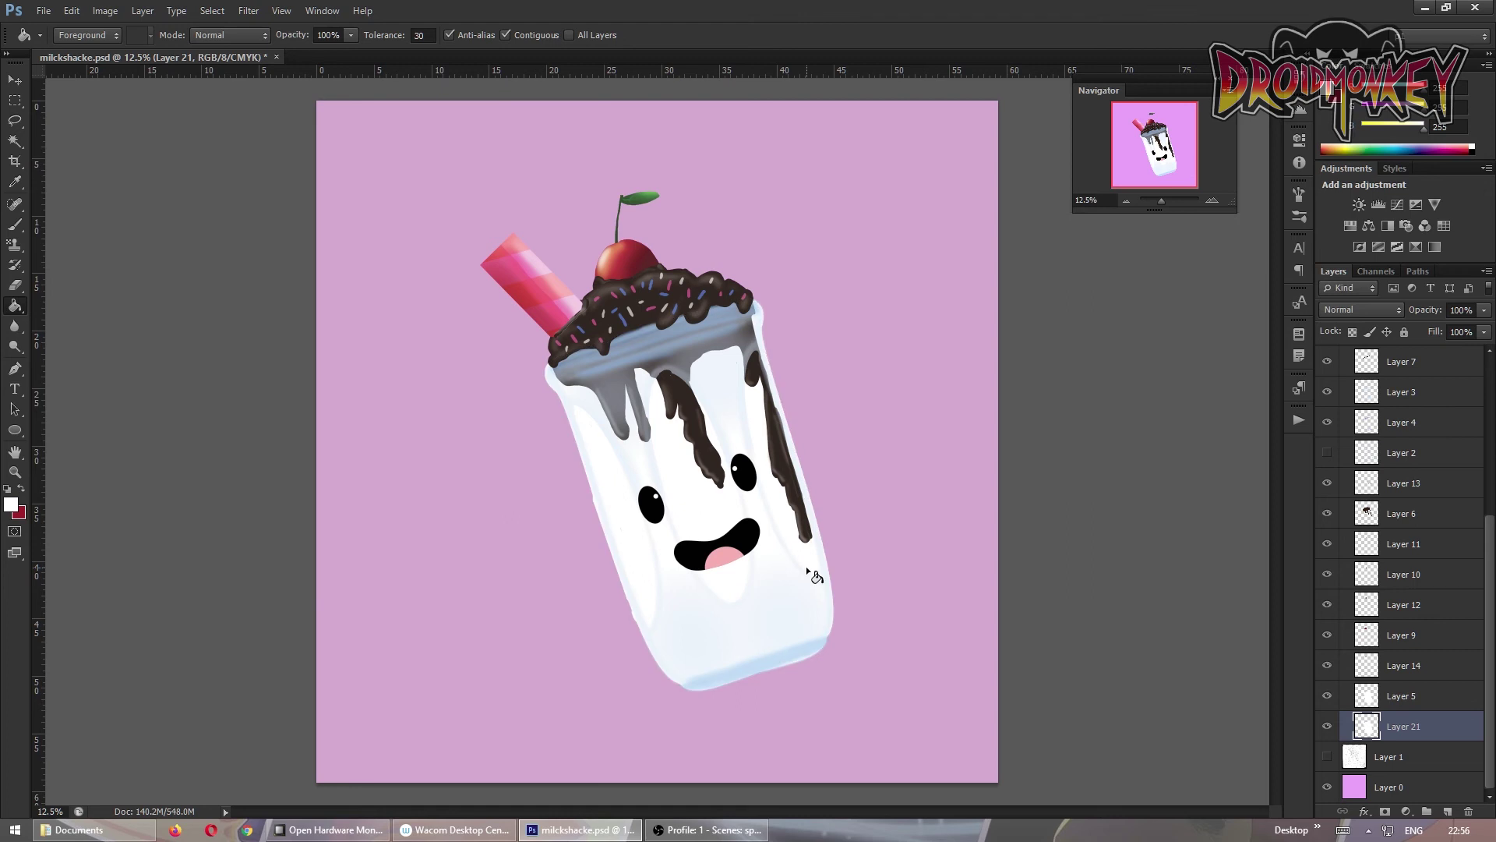
Select the glass with the Magic Wand, inverse the selection and duplicate it onto a new layer
key(e)
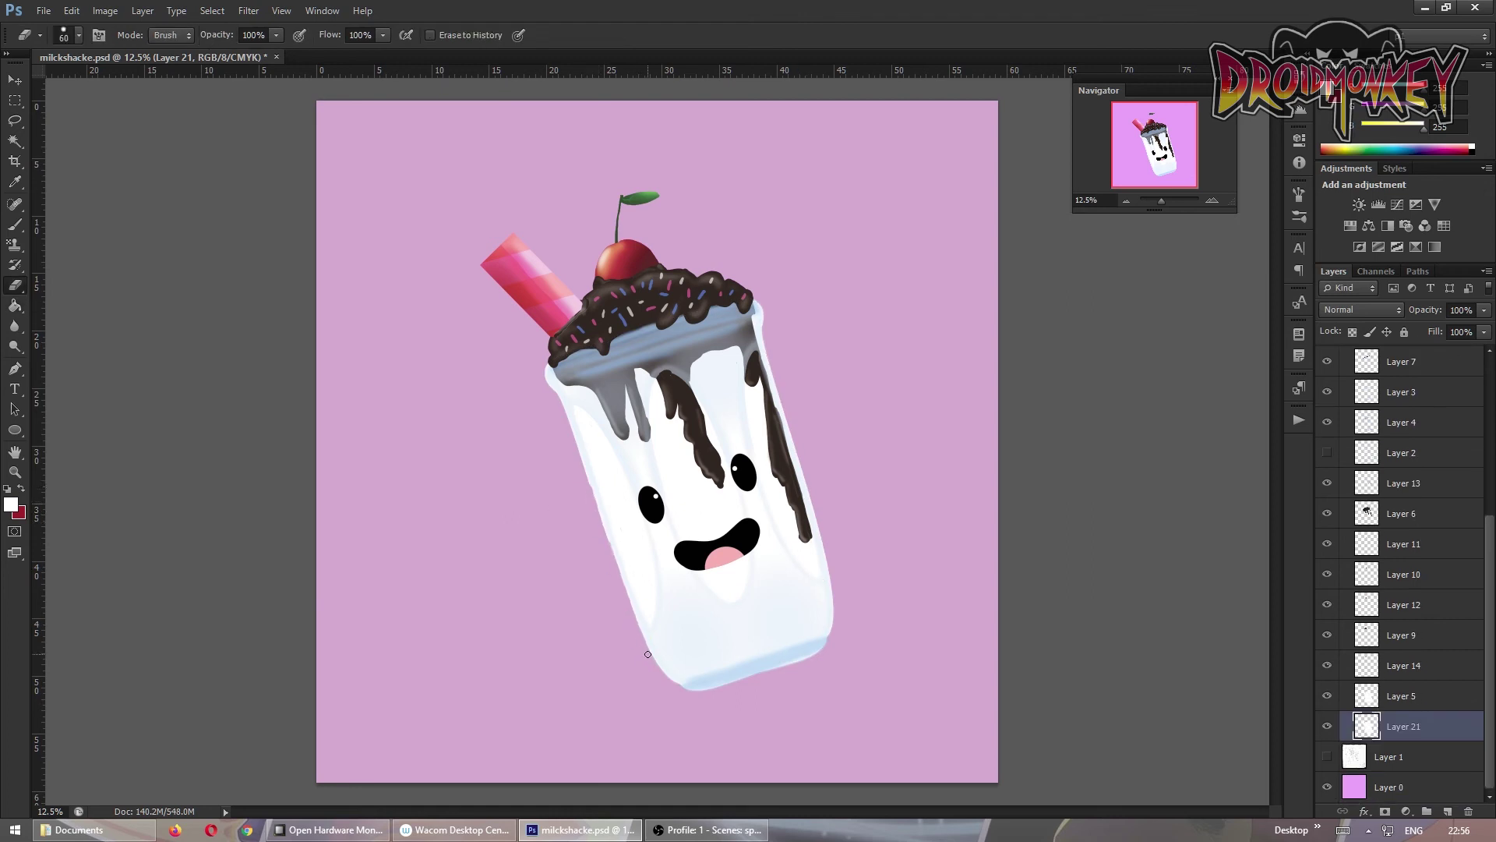
scroll(1402, 545, up, 2)
click(1401, 473)
key(w)
click(871, 507)
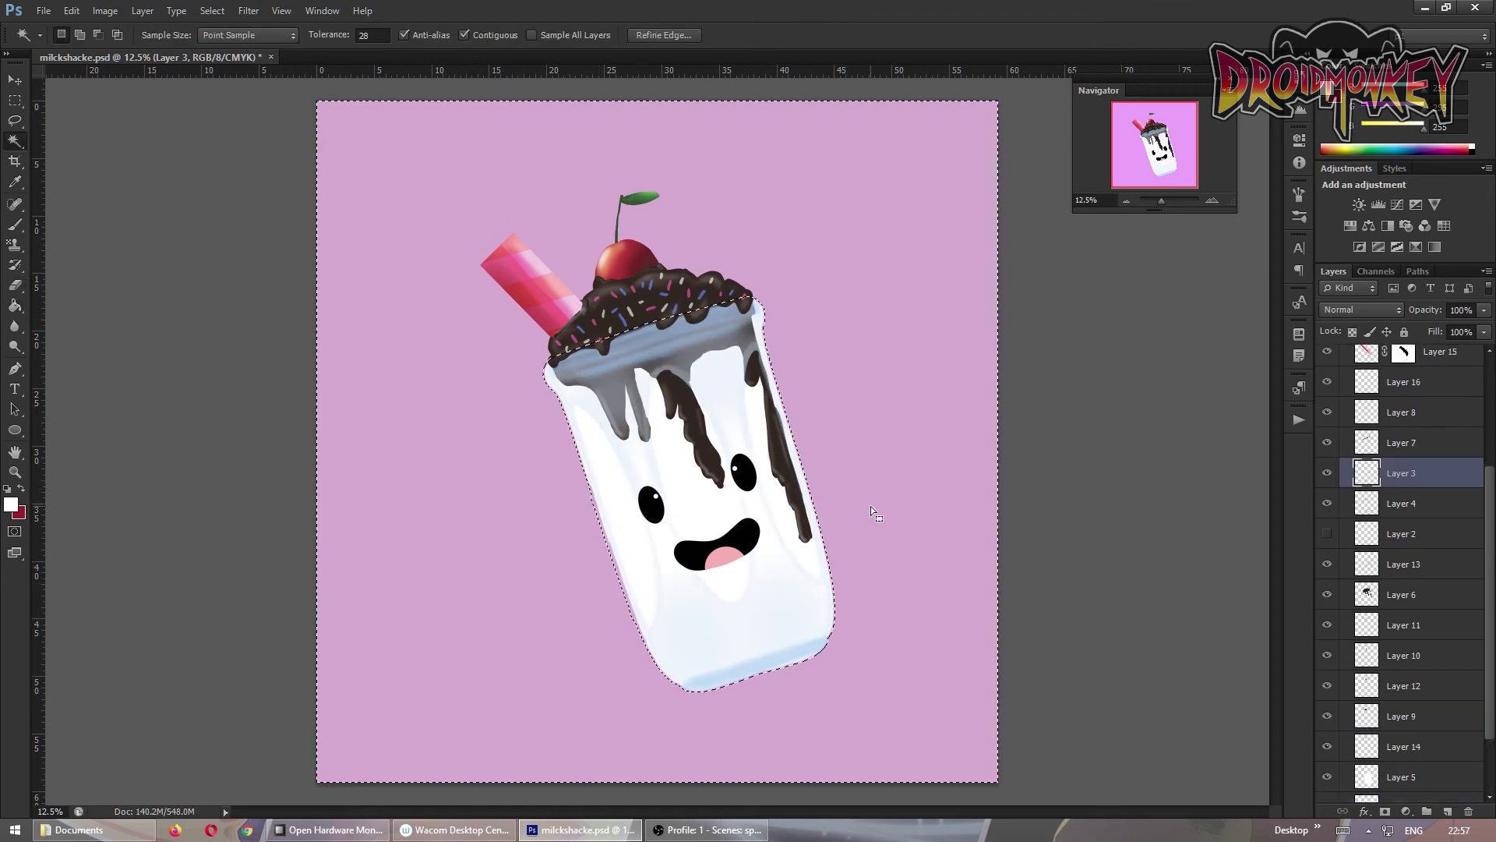
key(ctrl+shift+i)
key(ctrl+j)
key(ctrl+t)
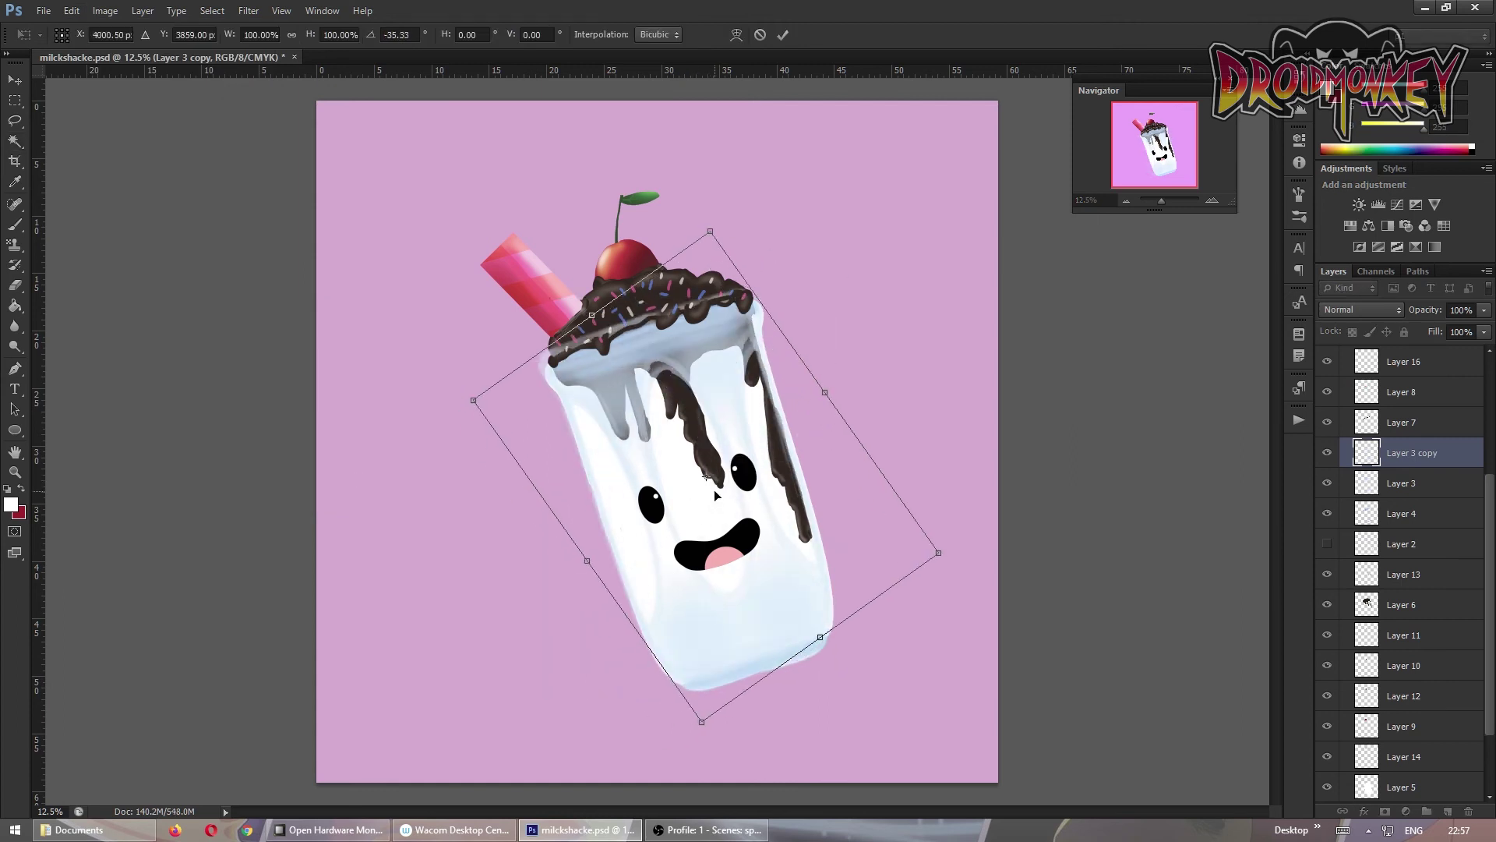
key(Return)
Duplicate the white outline layer and apply a Free Transform to the copy
click(16, 80)
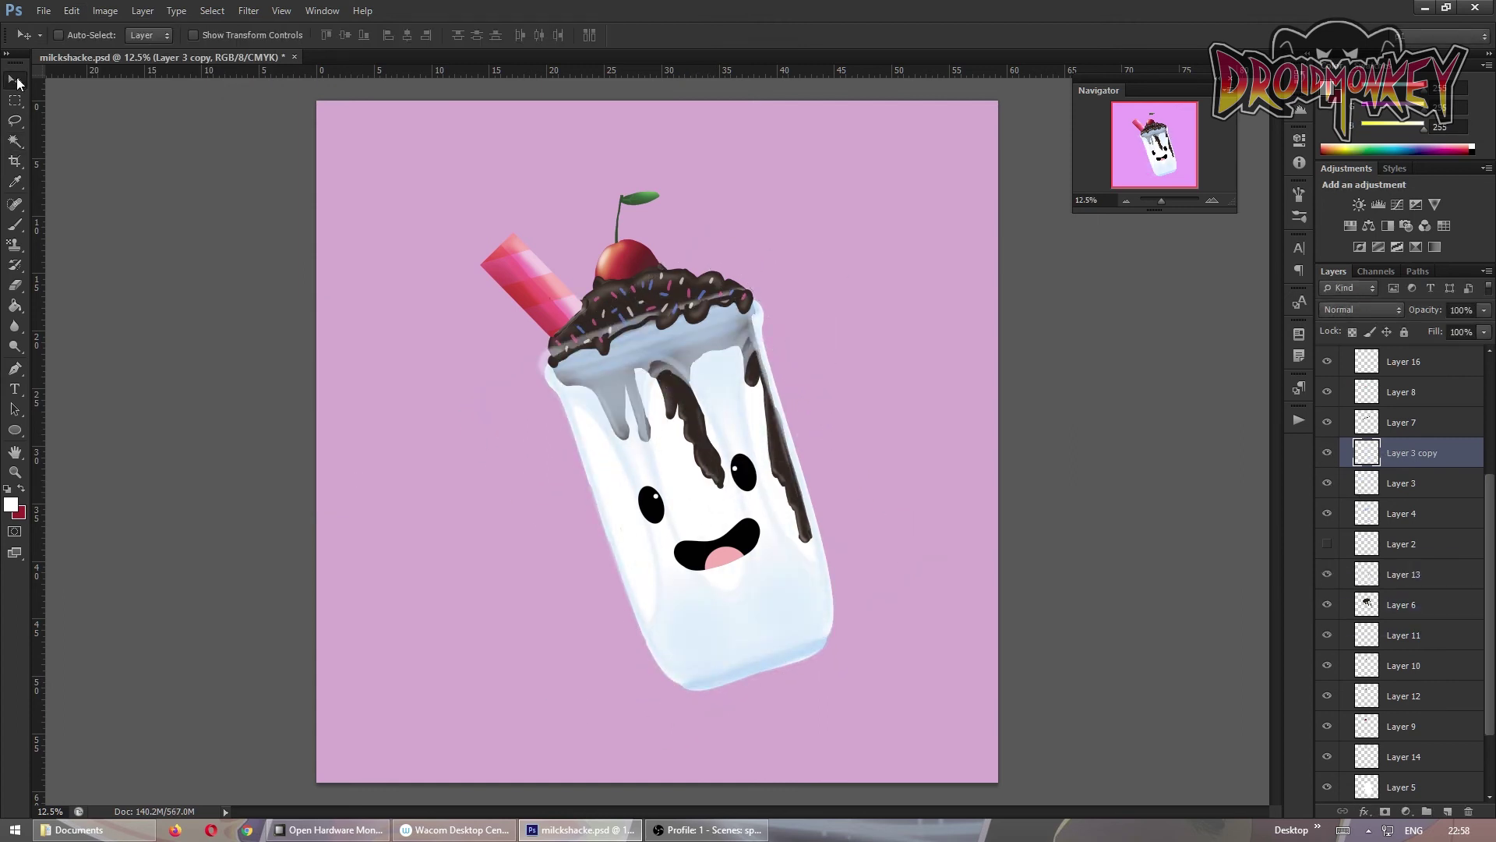
scroll(1330, 655, up, 3)
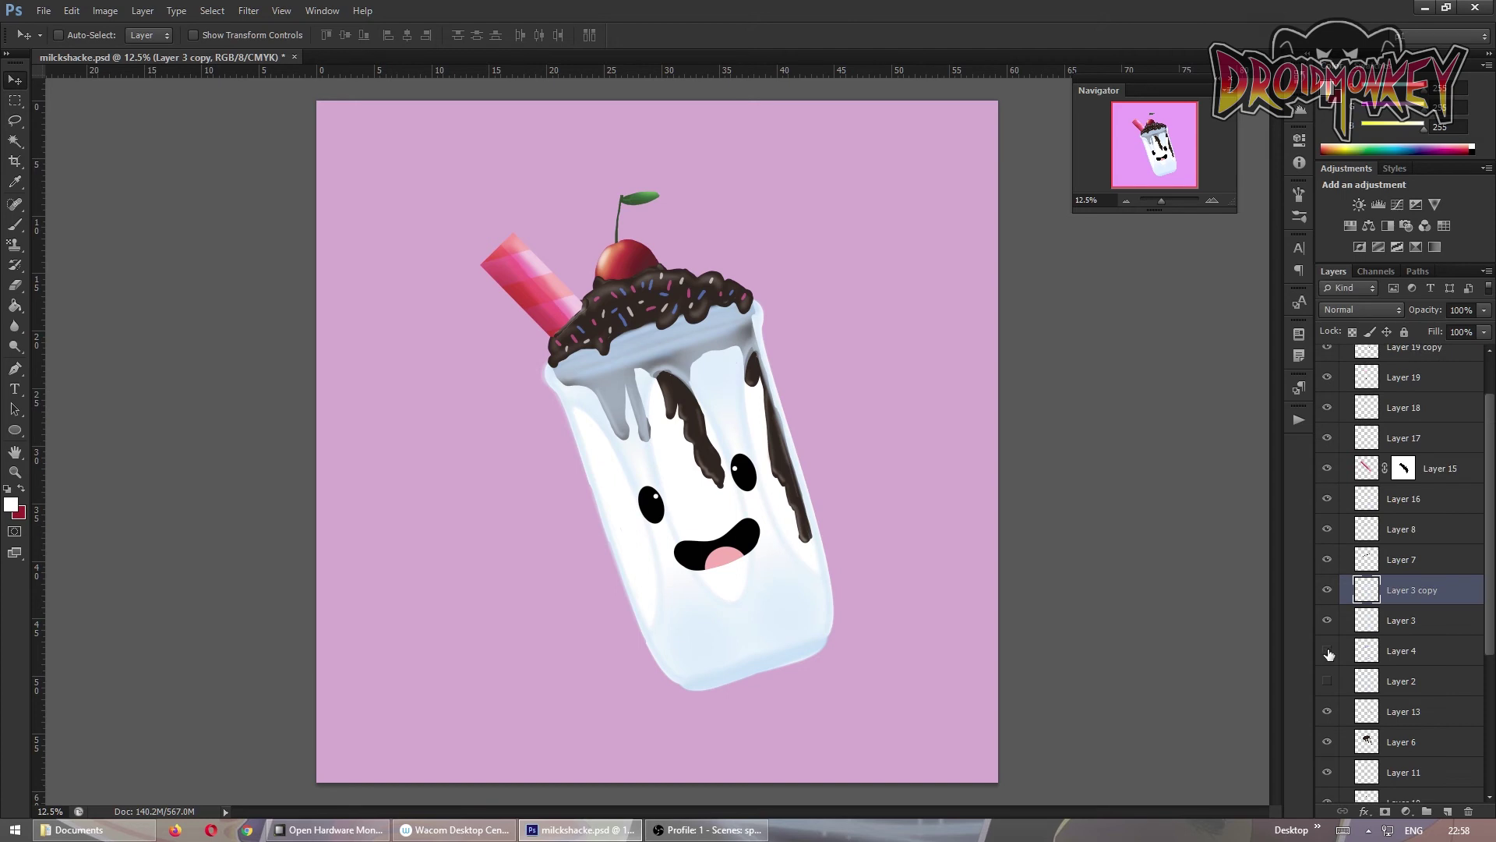
scroll(1395, 655, down, 5)
click(1401, 696)
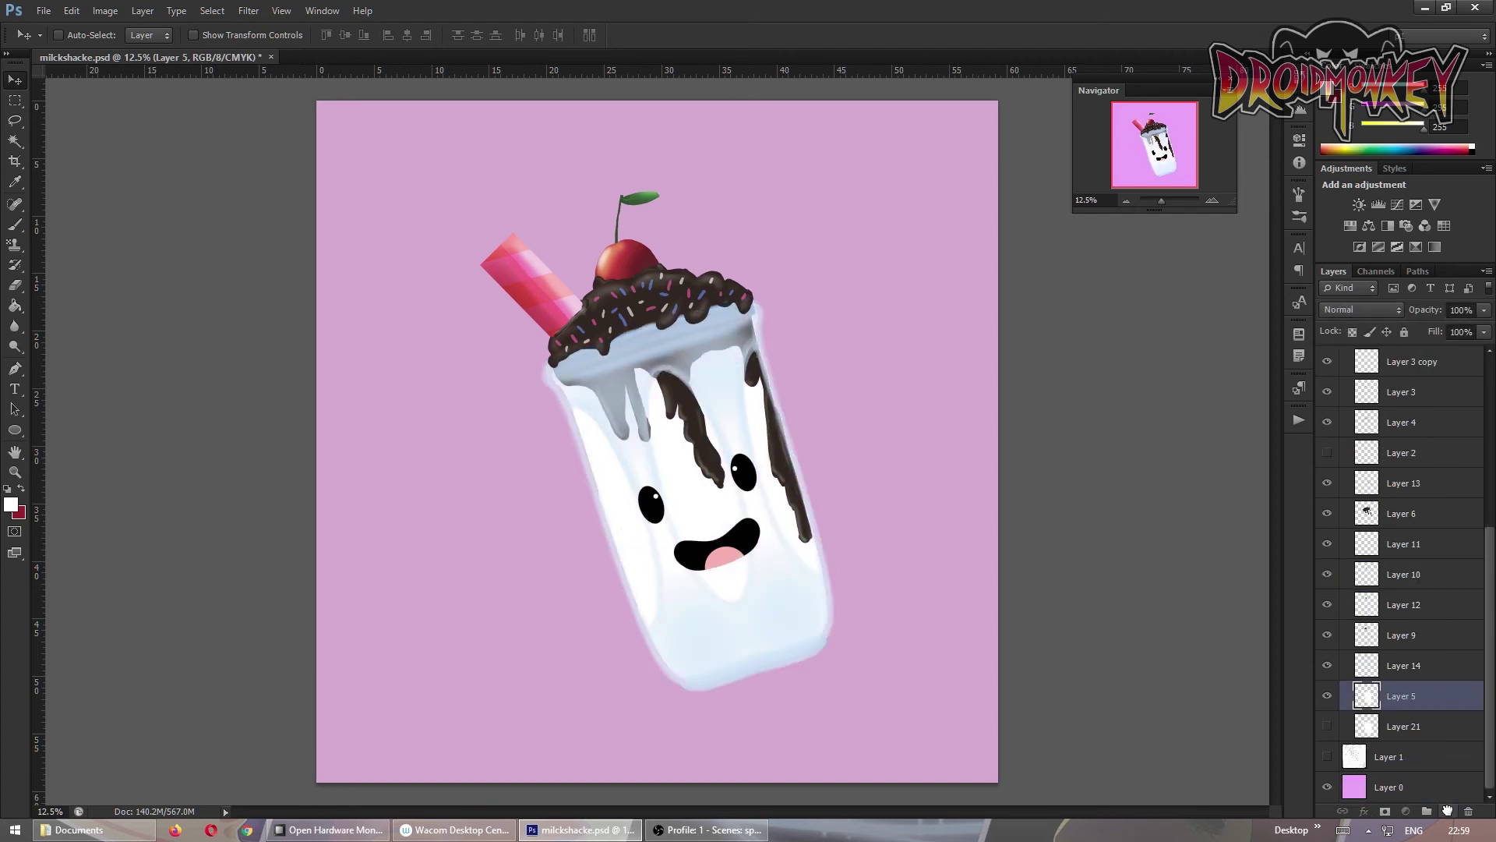
drag(1448, 811, 1447, 811)
key(ctrl+t)
key(Return)
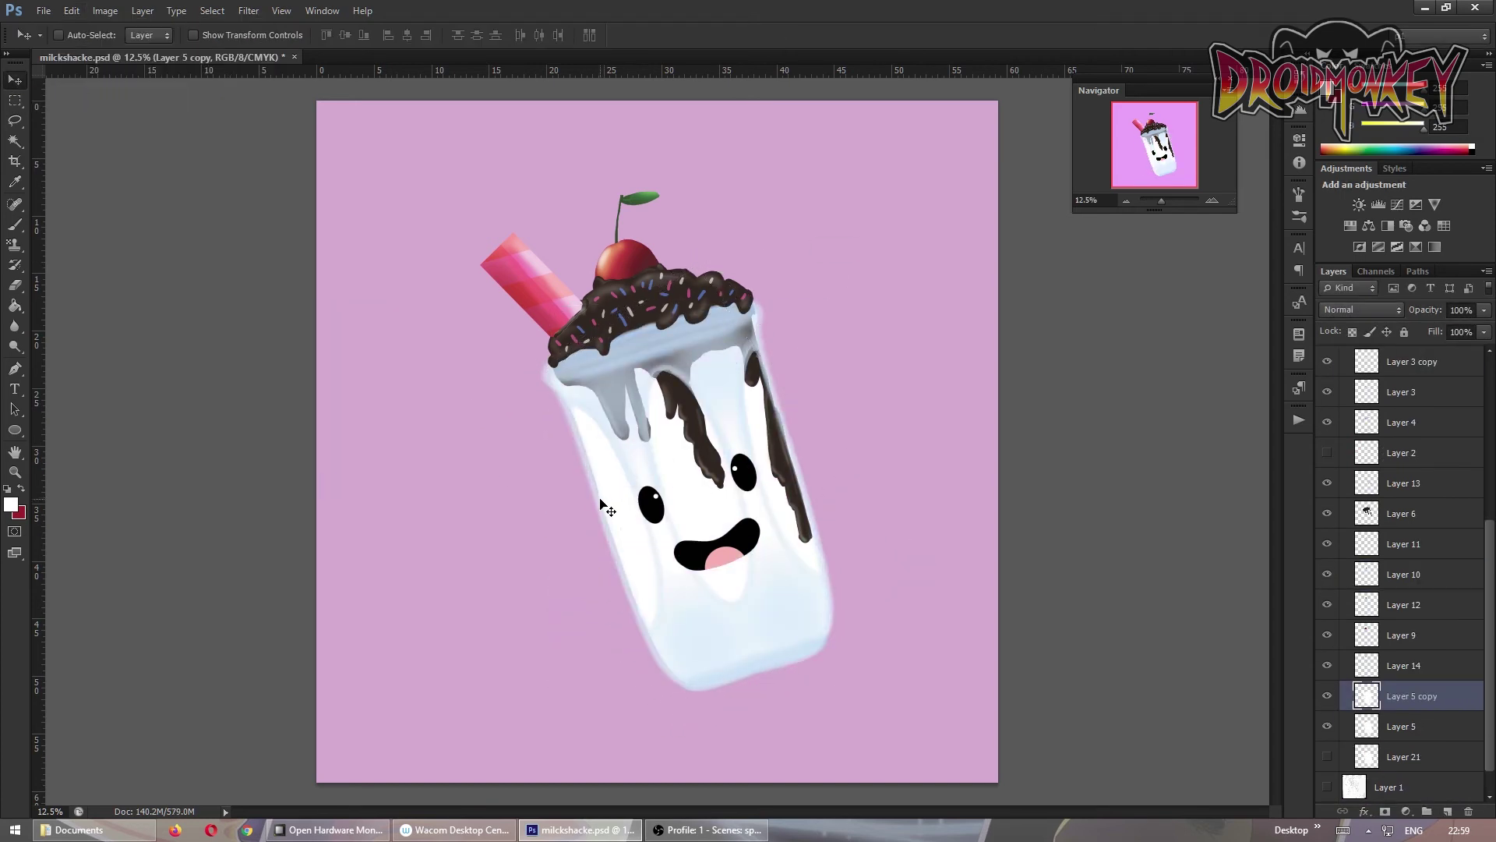
Fade the whitish Layer 3 copy overlay, then delete it
scroll(1395, 624, up, 3)
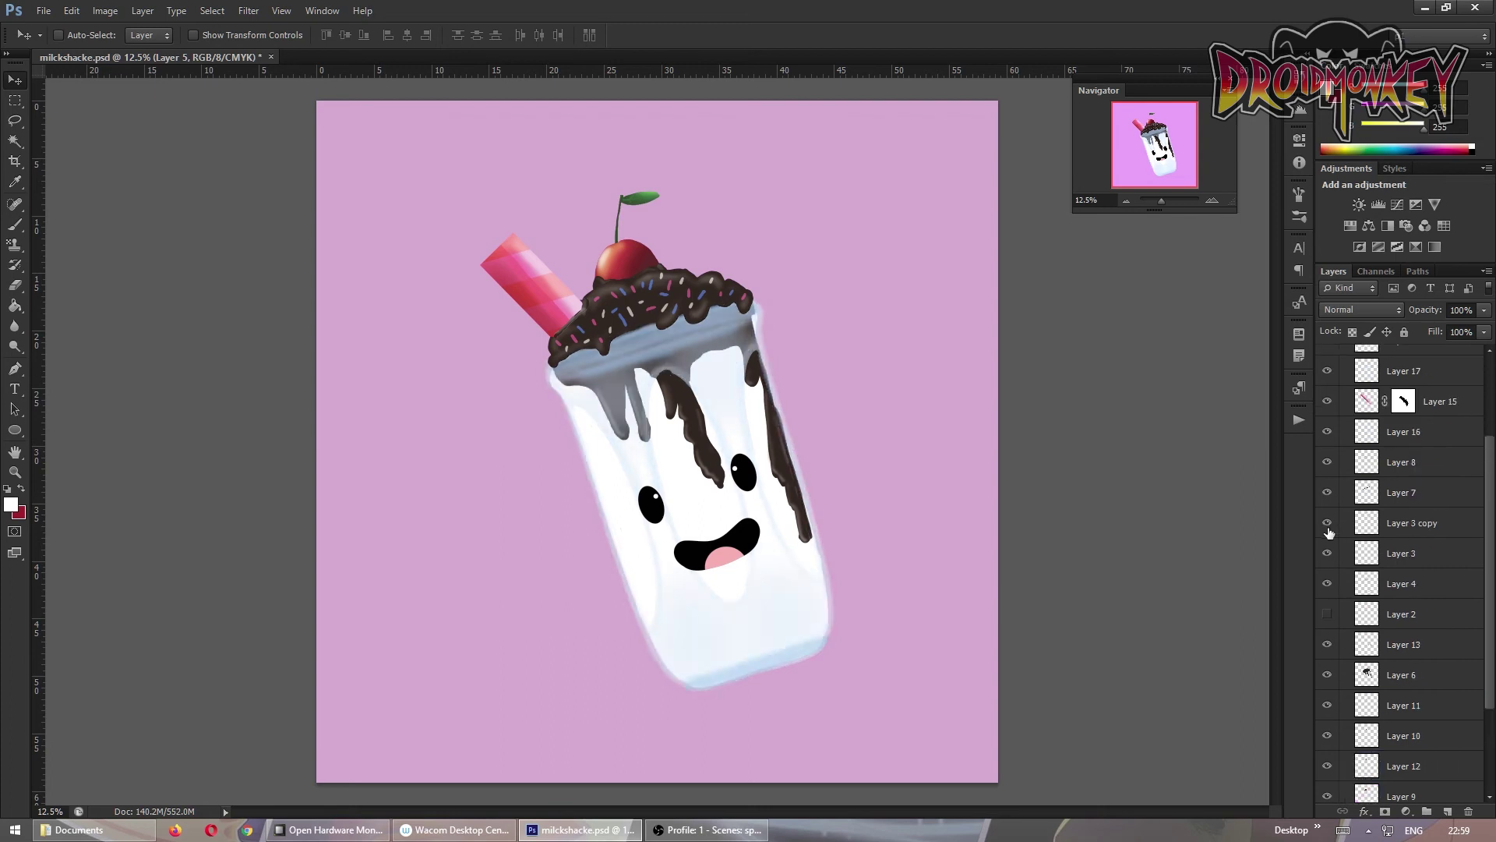
click(1412, 523)
click(1484, 331)
drag(1466, 333, 1405, 355)
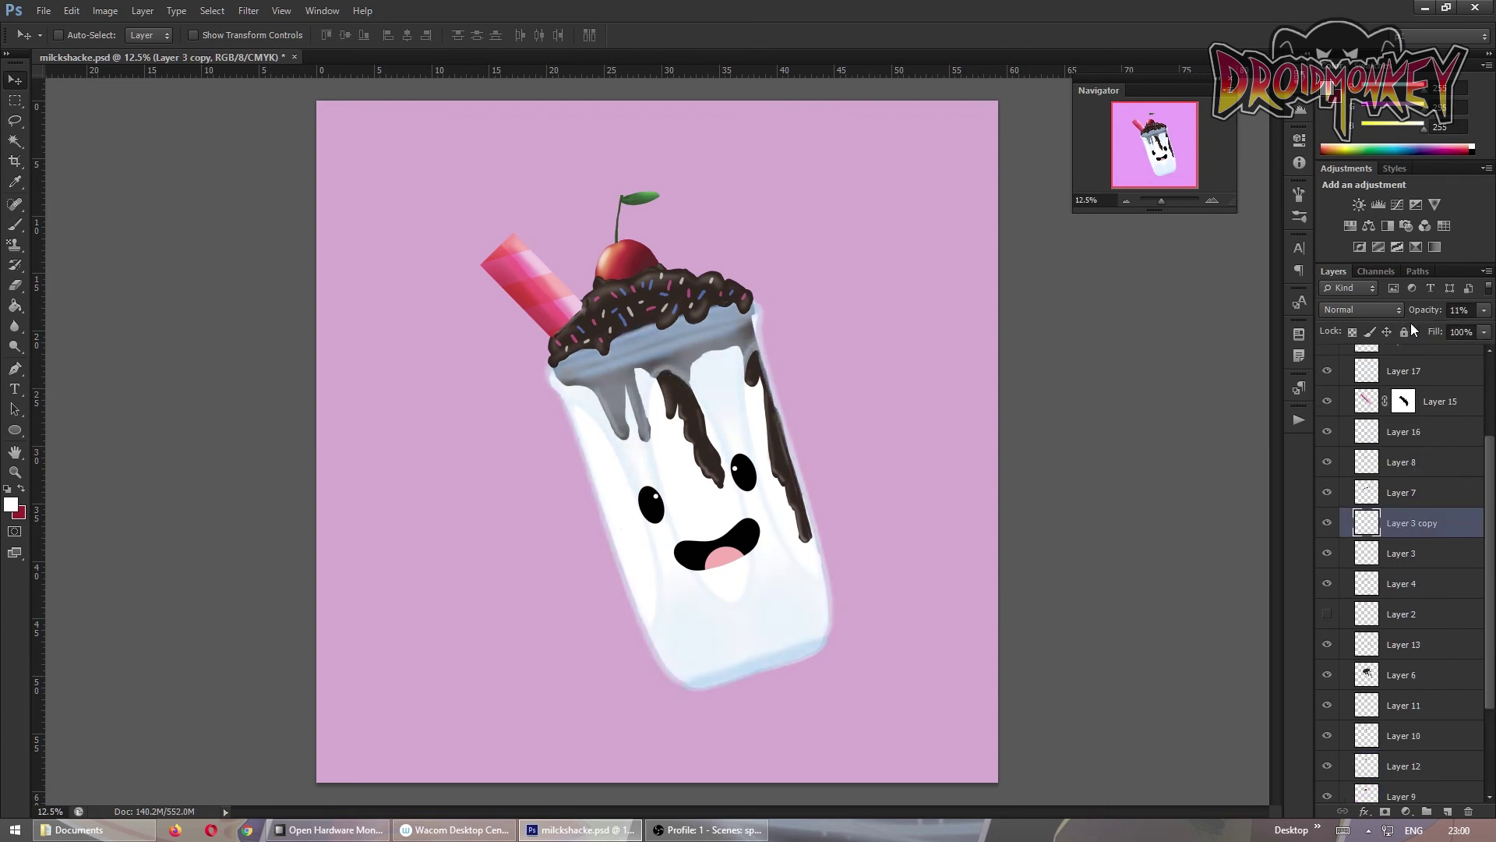
key(Delete)
Expand Layer 5's selection and fill it dark grey on a new layer beneath the milkshake
click(1401, 726)
ctrl+click(1367, 726)
click(212, 10)
click(424, 211)
key(Return)
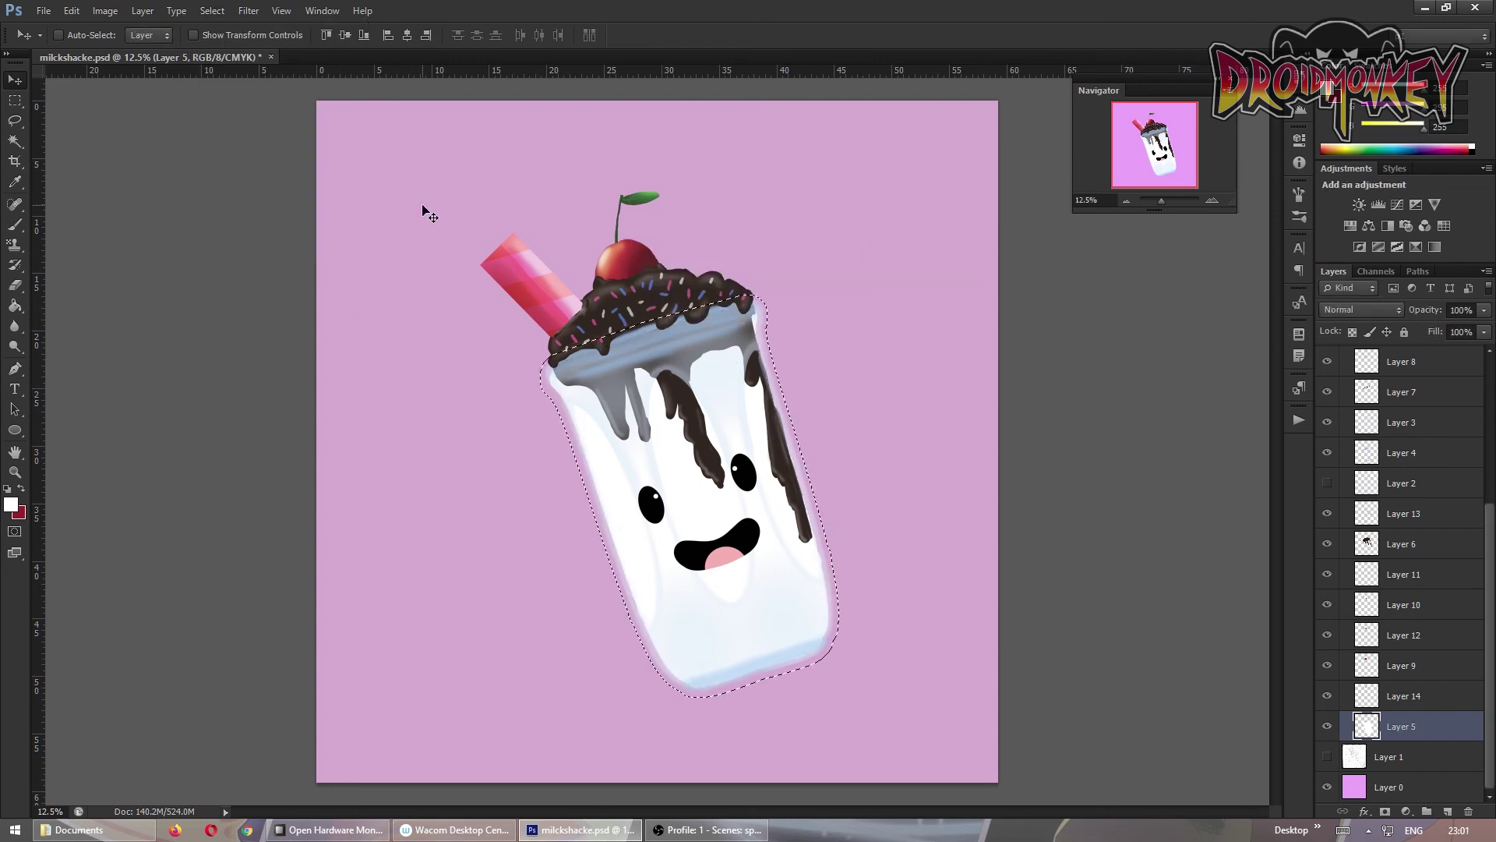
key(g)
ctrl+click(1448, 811)
click(779, 672)
Hide the dark outline layer and trace a closed path around the straw and cherry on a new layer
key(ctrl+d)
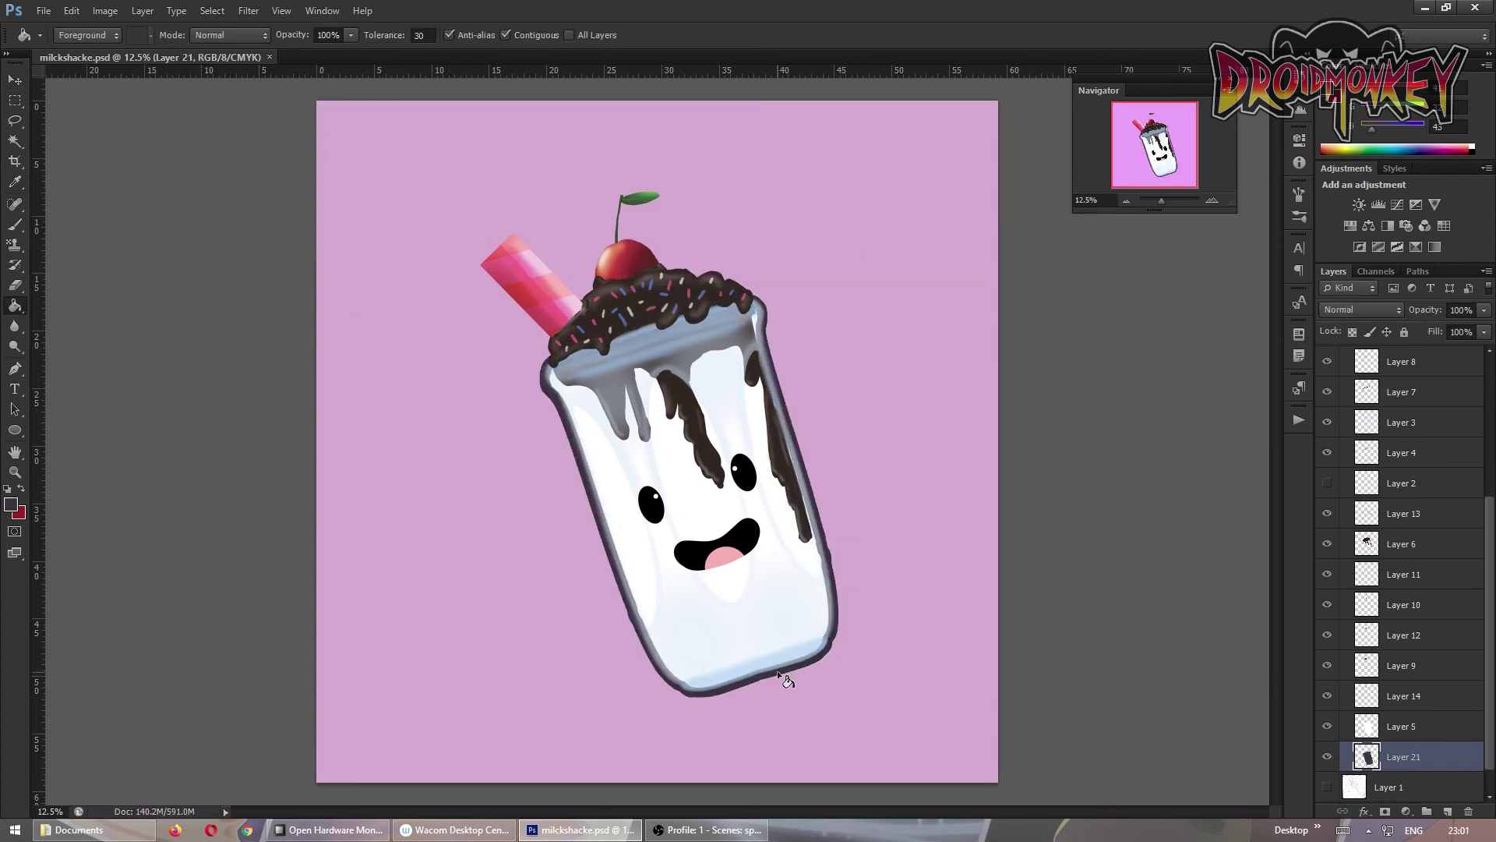
click(1327, 757)
click(1448, 811)
key(p)
click(613, 239)
click(589, 272)
click(584, 295)
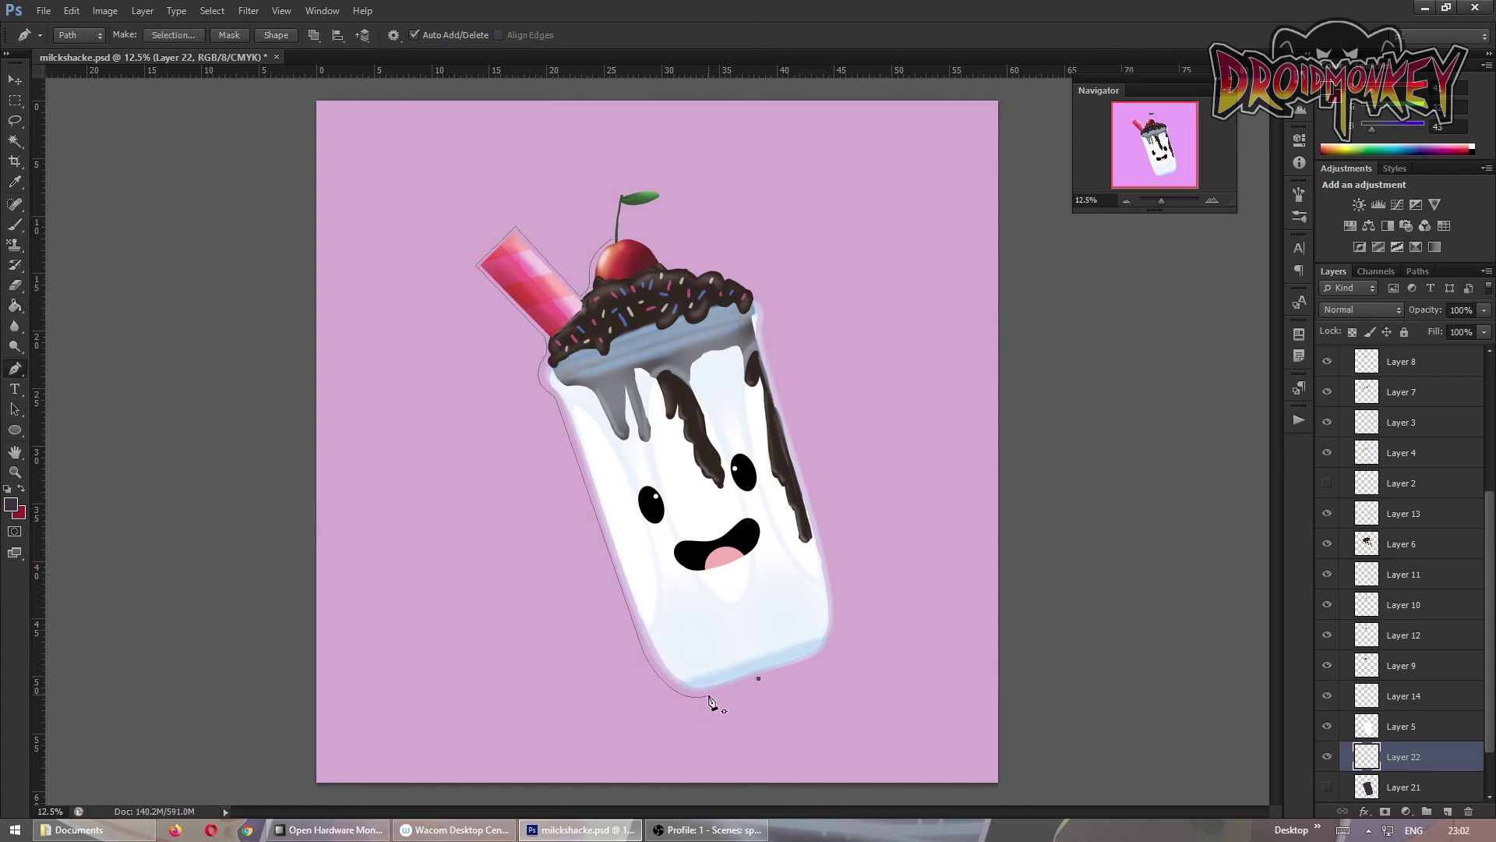
click(613, 238)
Fill the straw-and-cherry path with white and duplicate the white shape layer
right_click(639, 245)
click(678, 310)
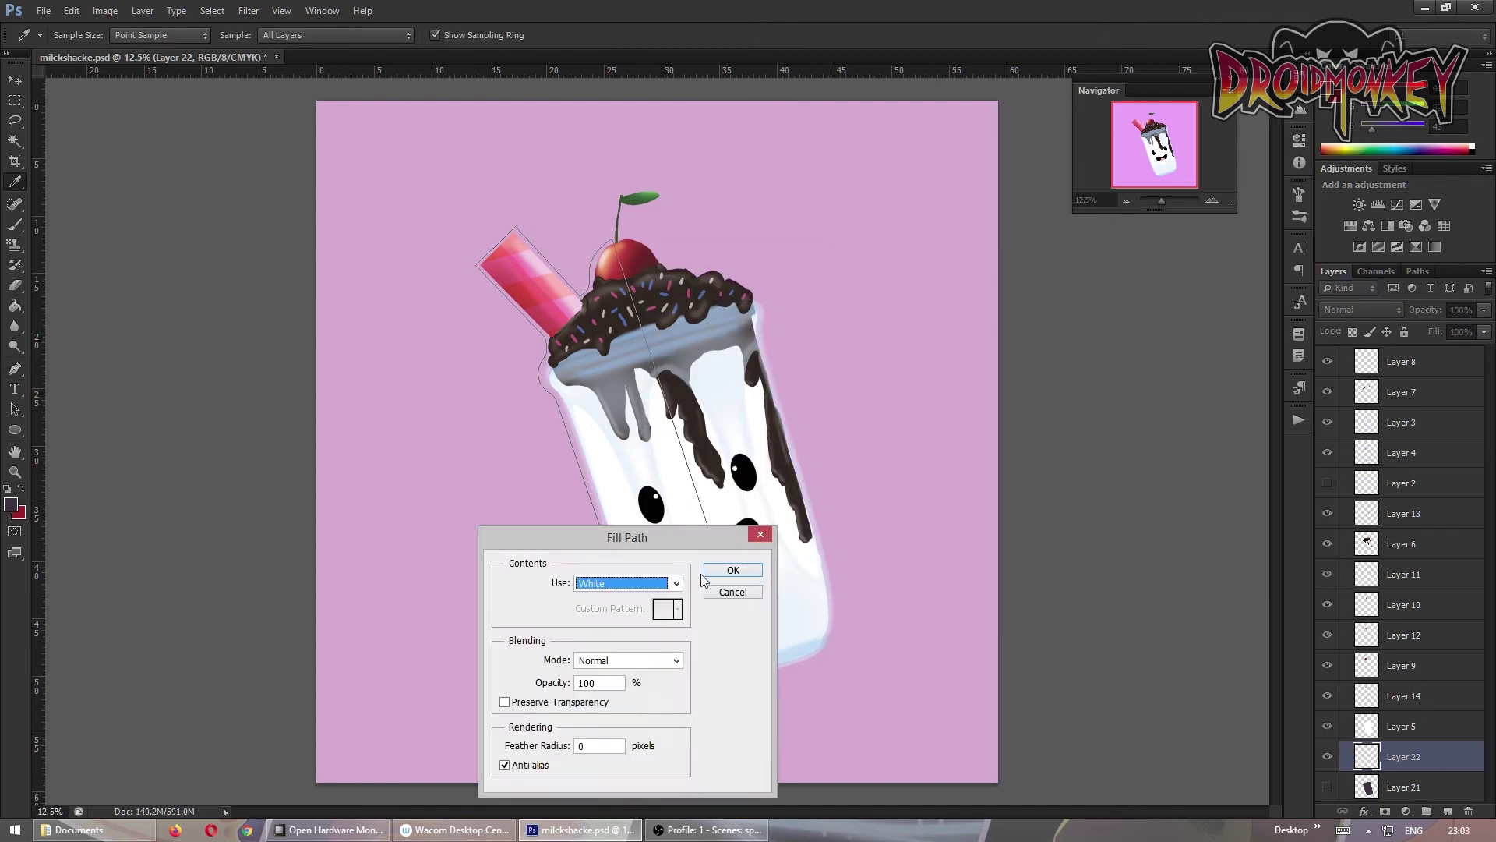
key(Return)
key(ctrl+j)
click(71, 10)
Flip the duplicate white shape horizontally, then rotate and reposition it to the right
click(334, 483)
drag(779, 220, 647, 168)
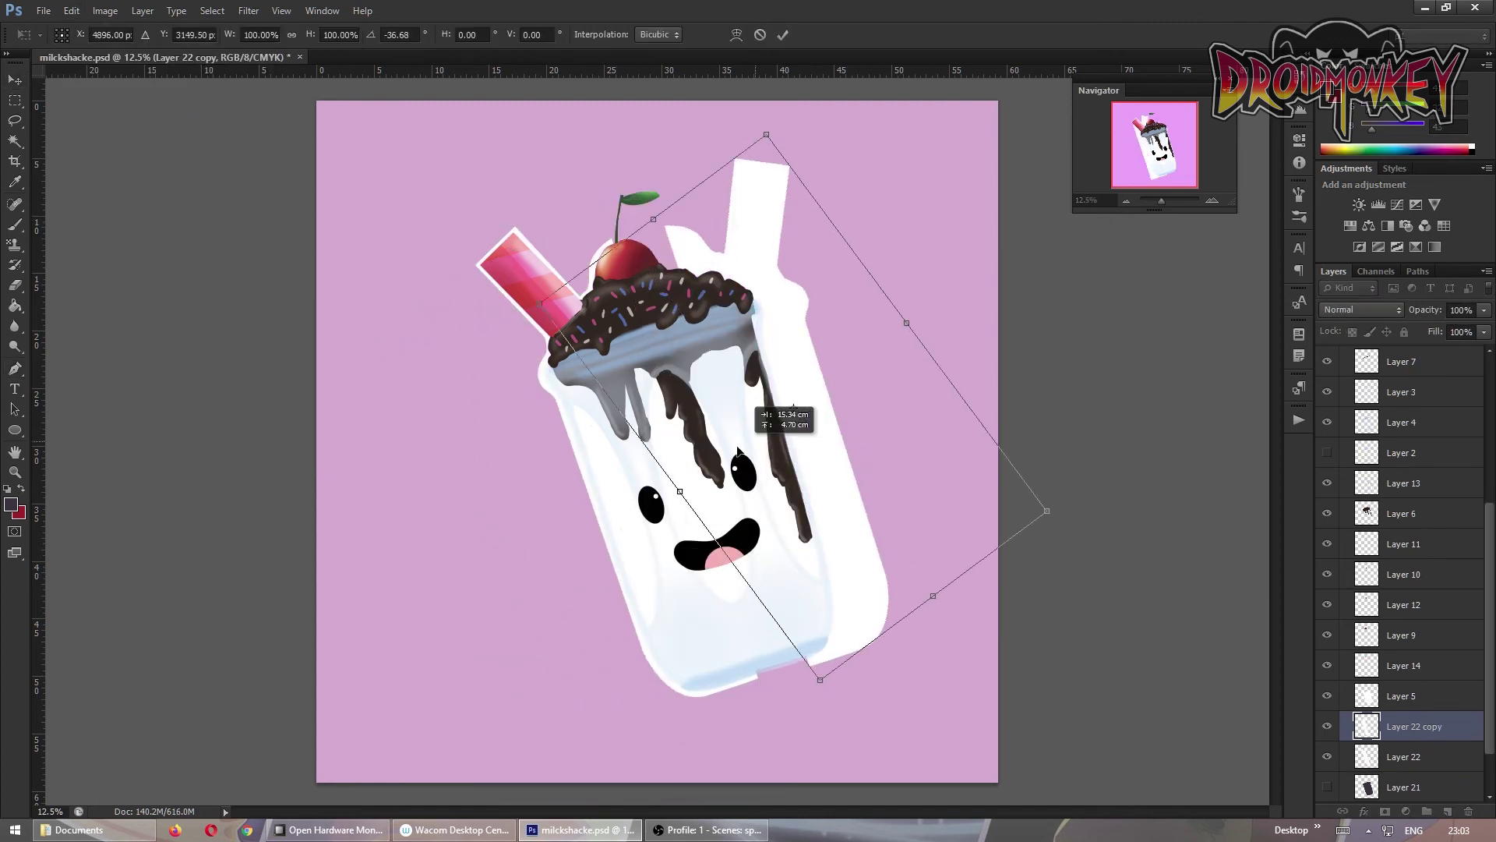
mouse_move(573, 496)
mouse_down()
mouse_move(704, 452)
mouse_move(756, 675)
mouse_up()
drag(896, 324, 763, 167)
key(Return)
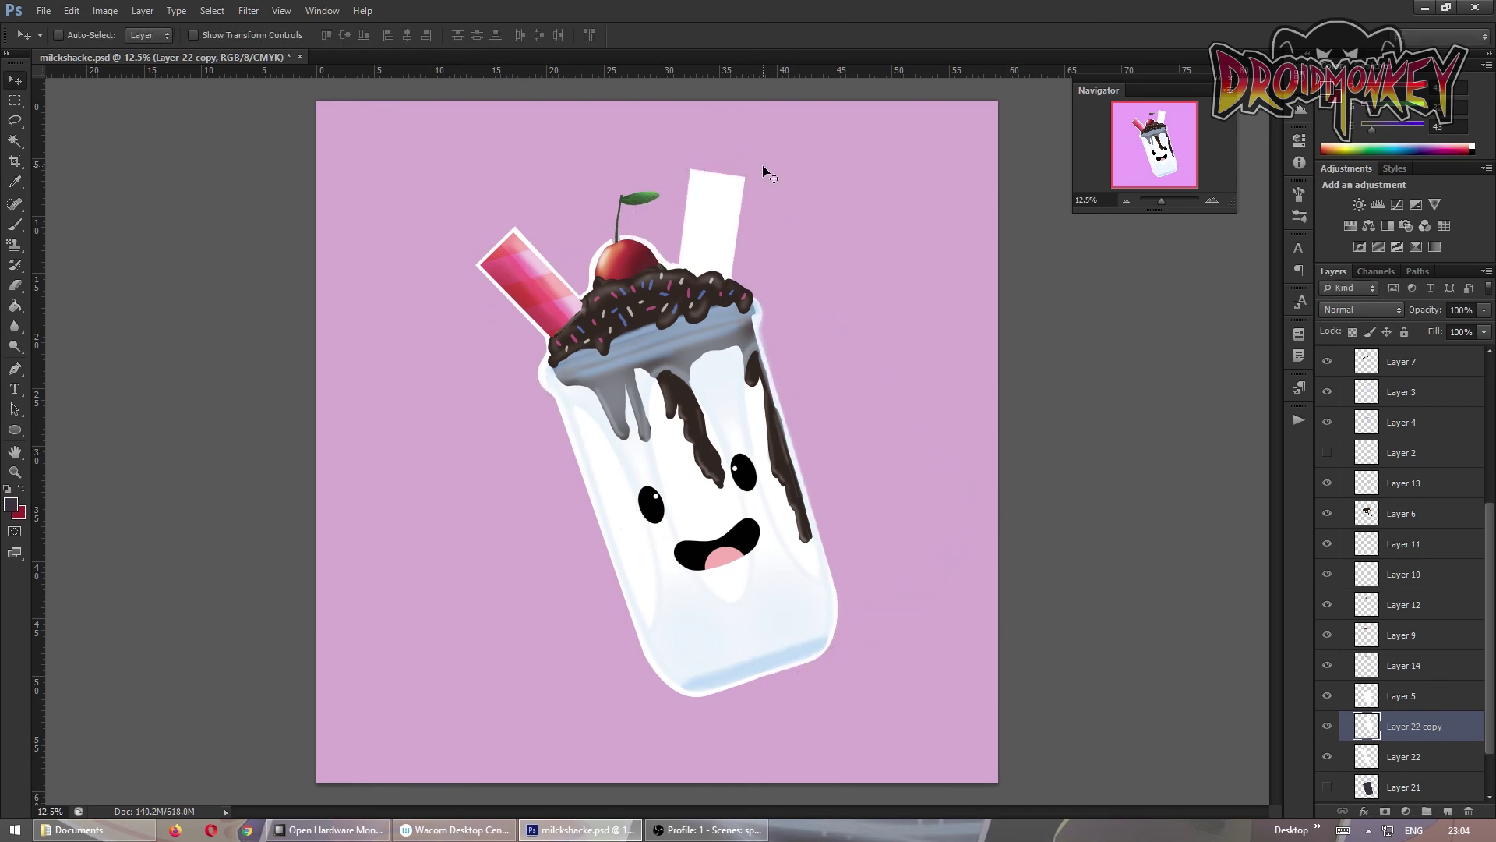
Trace a path along the cream top, turn it into a selection and position it
key(p)
click(669, 263)
click(694, 267)
click(716, 266)
click(728, 276)
click(740, 280)
right_click(787, 303)
key(Return)
drag(745, 273, 784, 267)
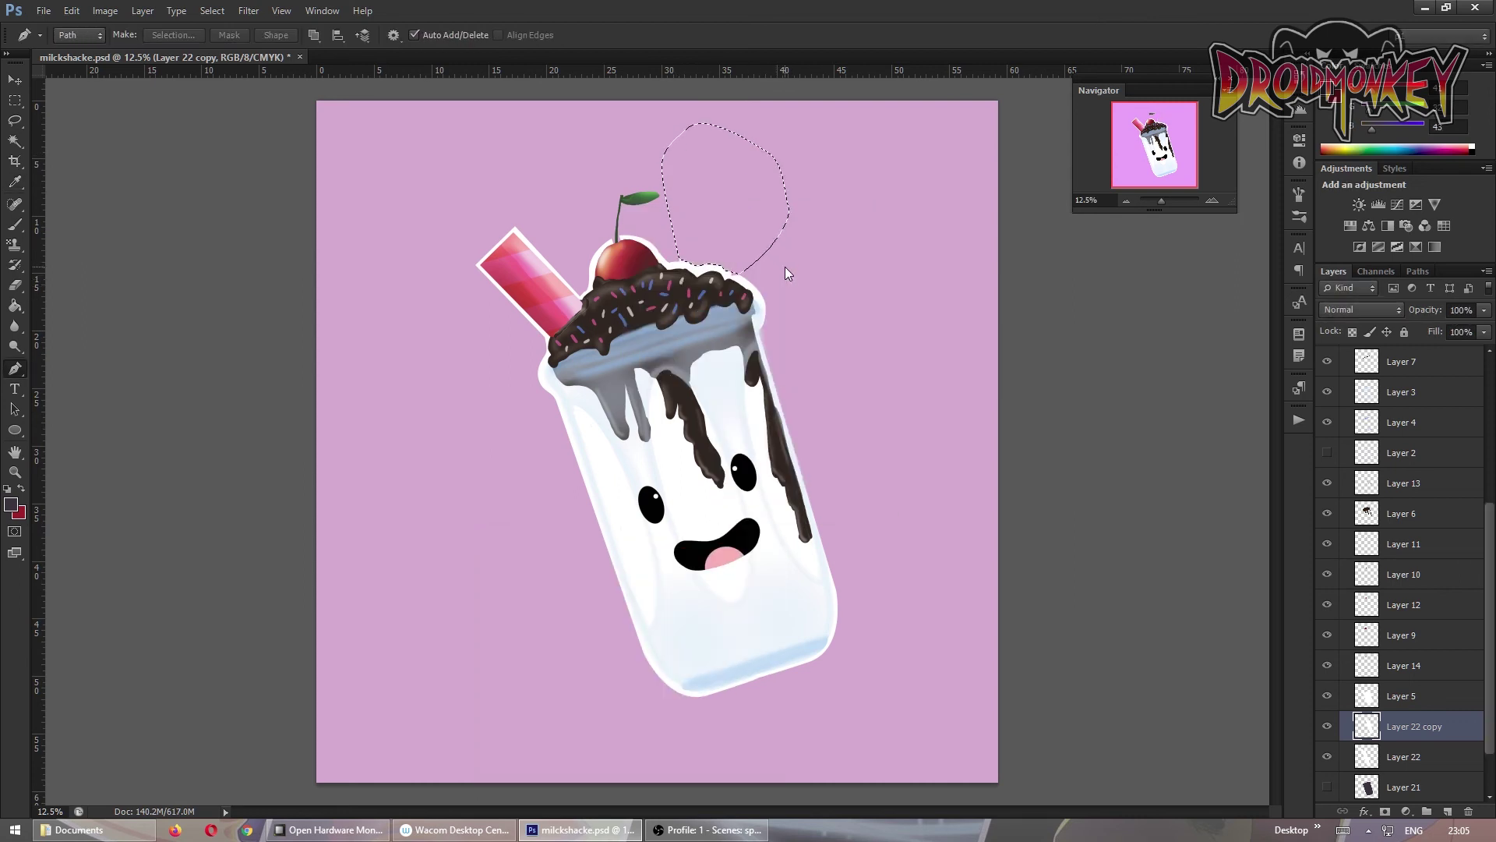
key(ctrl+d)
Tidy the border with the Eraser, set the brush colour to white, and save
click(669, 260)
right_click(688, 202)
key(Escape)
key(e)
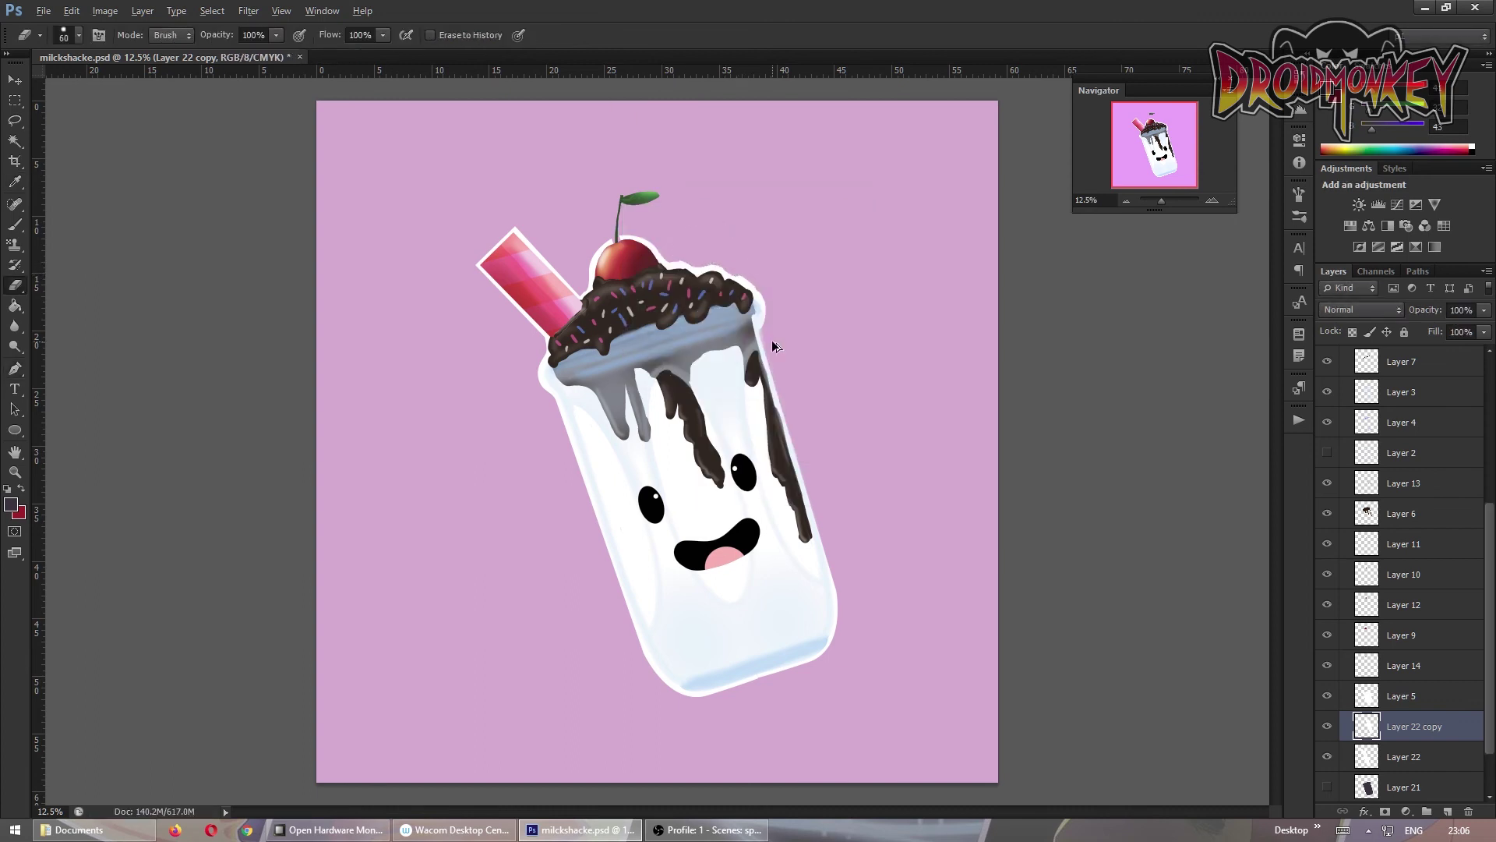
key(b)
key(Return)
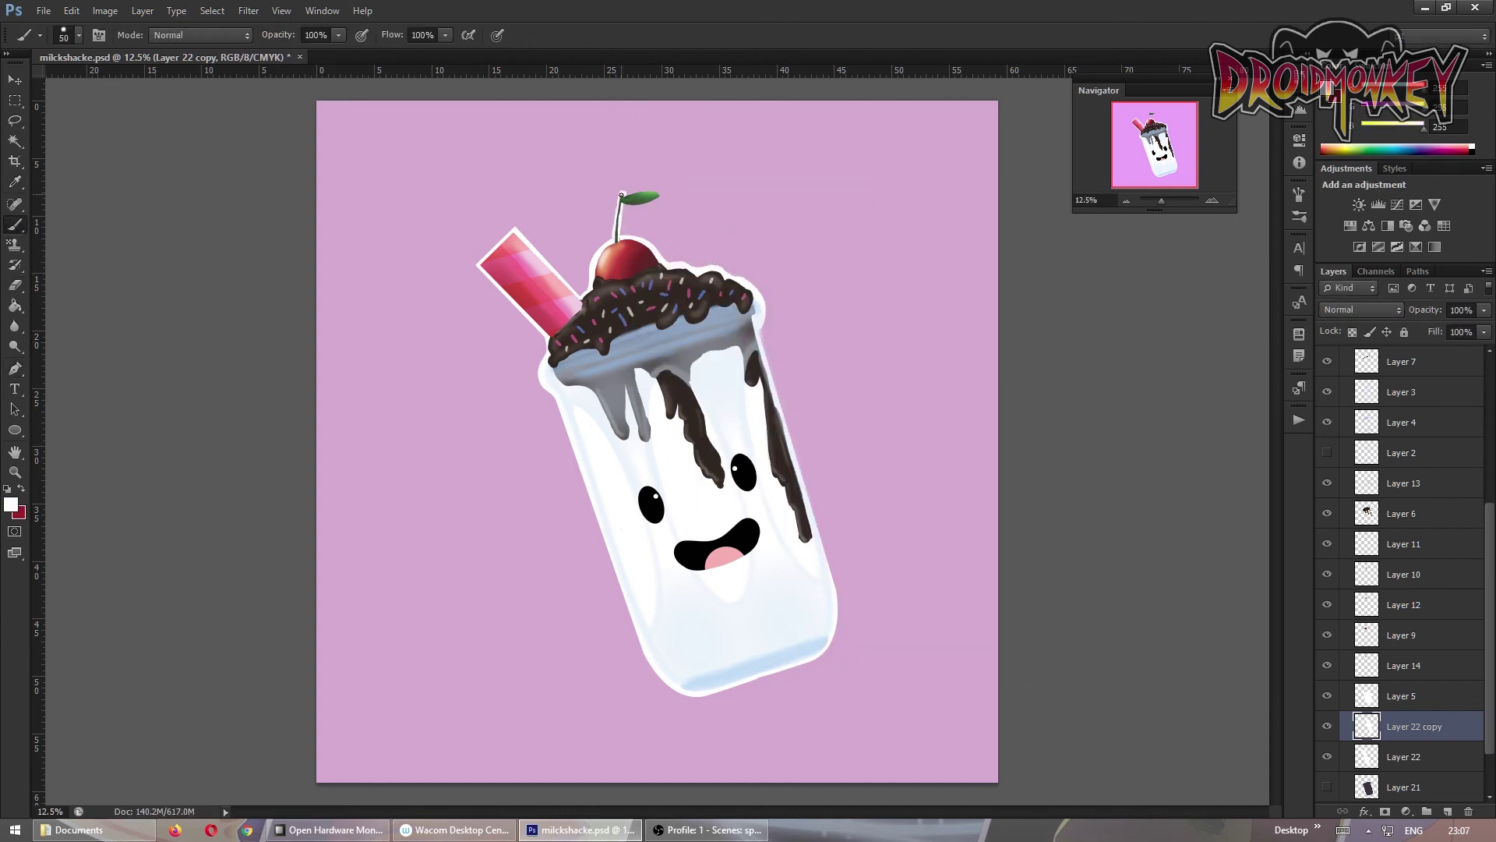
key(ctrl+s)
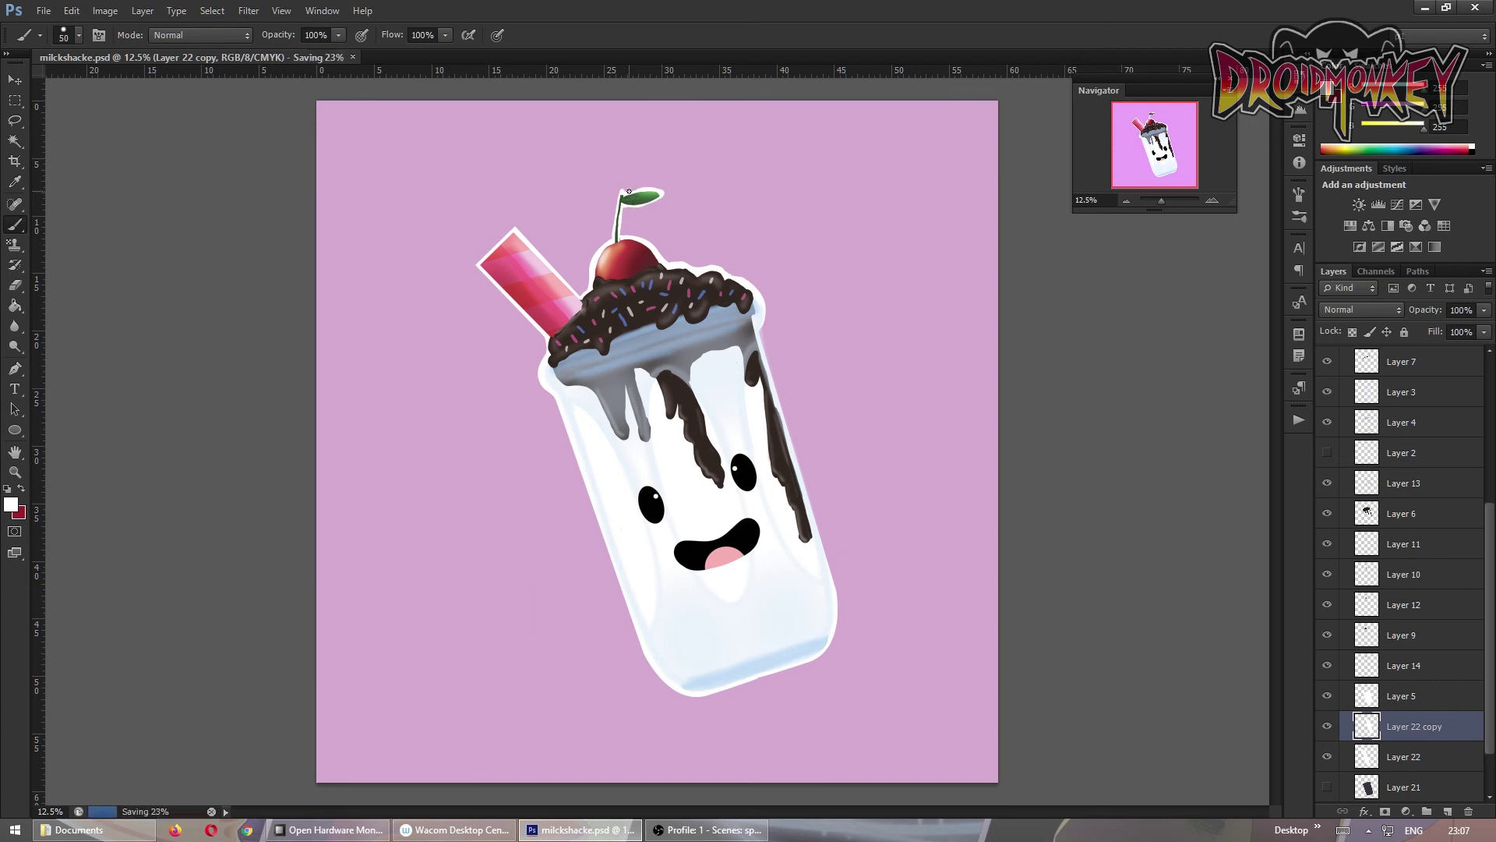
scroll(1403, 546, up, 5)
Select everything except the pink background on Layer 3 and add a new shading layer
click(1403, 534)
key(w)
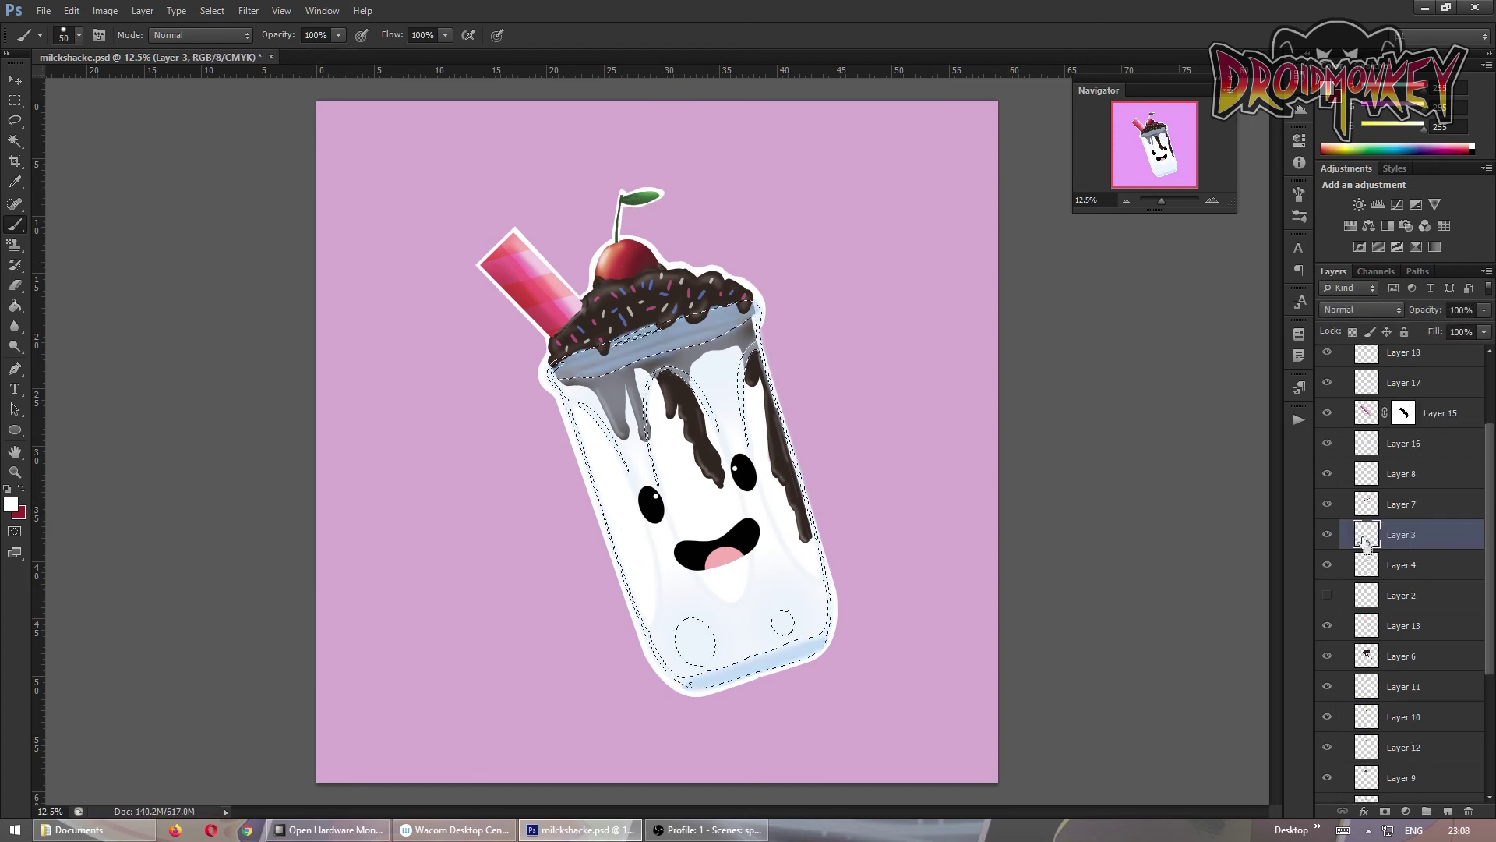
click(795, 274)
click(212, 10)
click(224, 71)
key(ctrl+shift+alt+n)
key(b)
Paint light blue at 60% opacity along the glass's right edge, left edge and top rim
click(11, 505)
key(Return)
key(6)
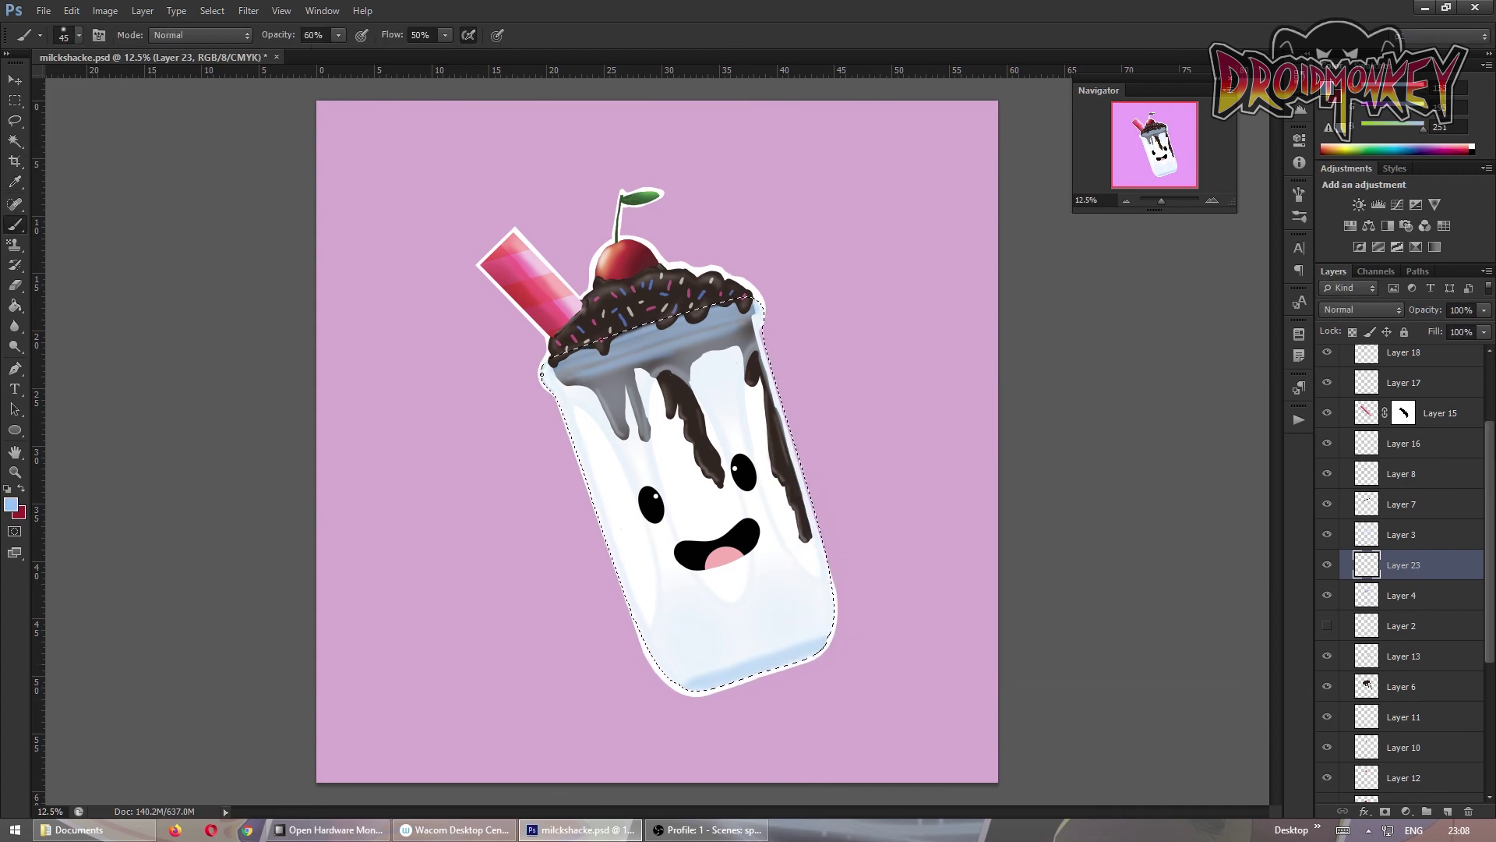
drag(761, 323, 830, 581)
drag(563, 409, 624, 596)
drag(545, 354, 748, 304)
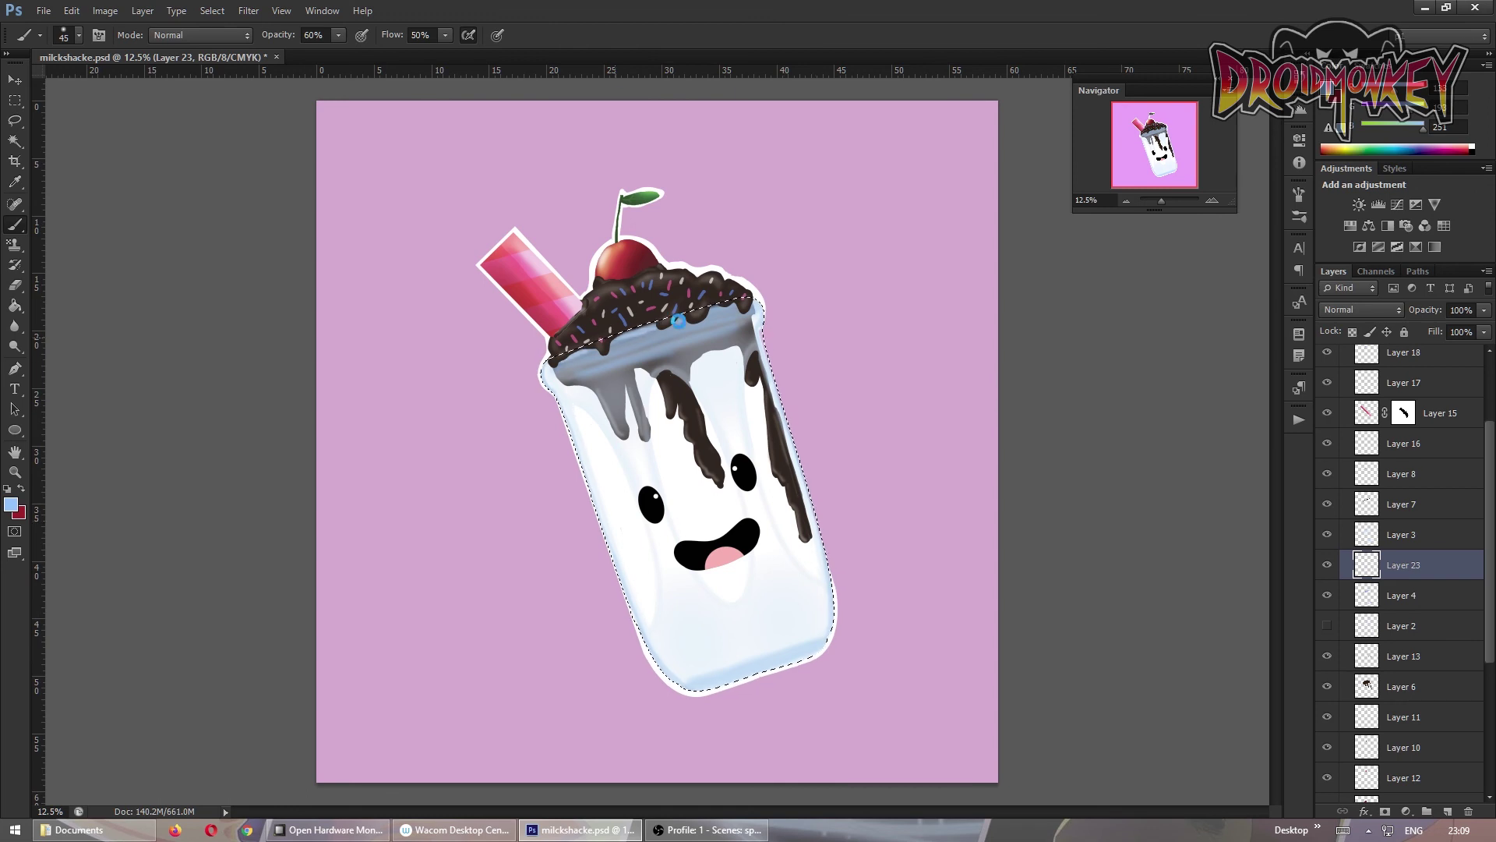
drag(565, 366, 705, 339)
Build up faint light-blue shading on the left edge and top rim, then deselect
mouse_move(642, 515)
mouse_down()
mouse_move(546, 354)
mouse_move(748, 304)
mouse_up()
drag(563, 409, 615, 576)
mouse_move(545, 350)
mouse_down()
mouse_move(748, 300)
mouse_move(658, 320)
mouse_up()
drag(608, 545, 631, 619)
drag(546, 359, 760, 300)
drag(562, 414, 624, 600)
key(ctrl+d)
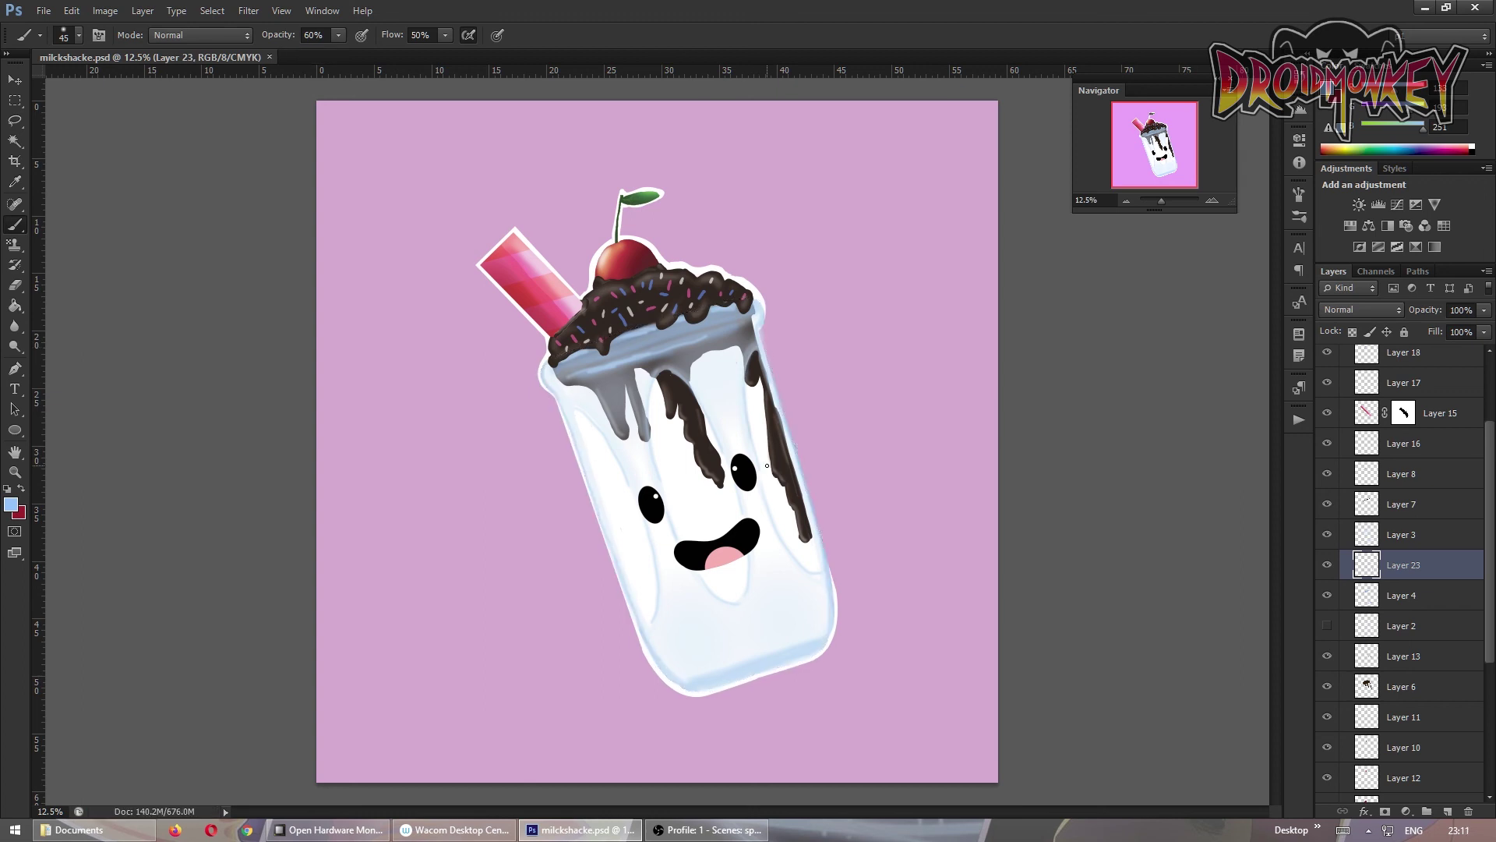
Add another empty layer and set the paint colour to white
key(ctrl+shift+alt+n)
click(11, 504)
key(Return)
Nudge the duplicated white outline and merge the glass layer down into the Layer 22 copy border
key(b)
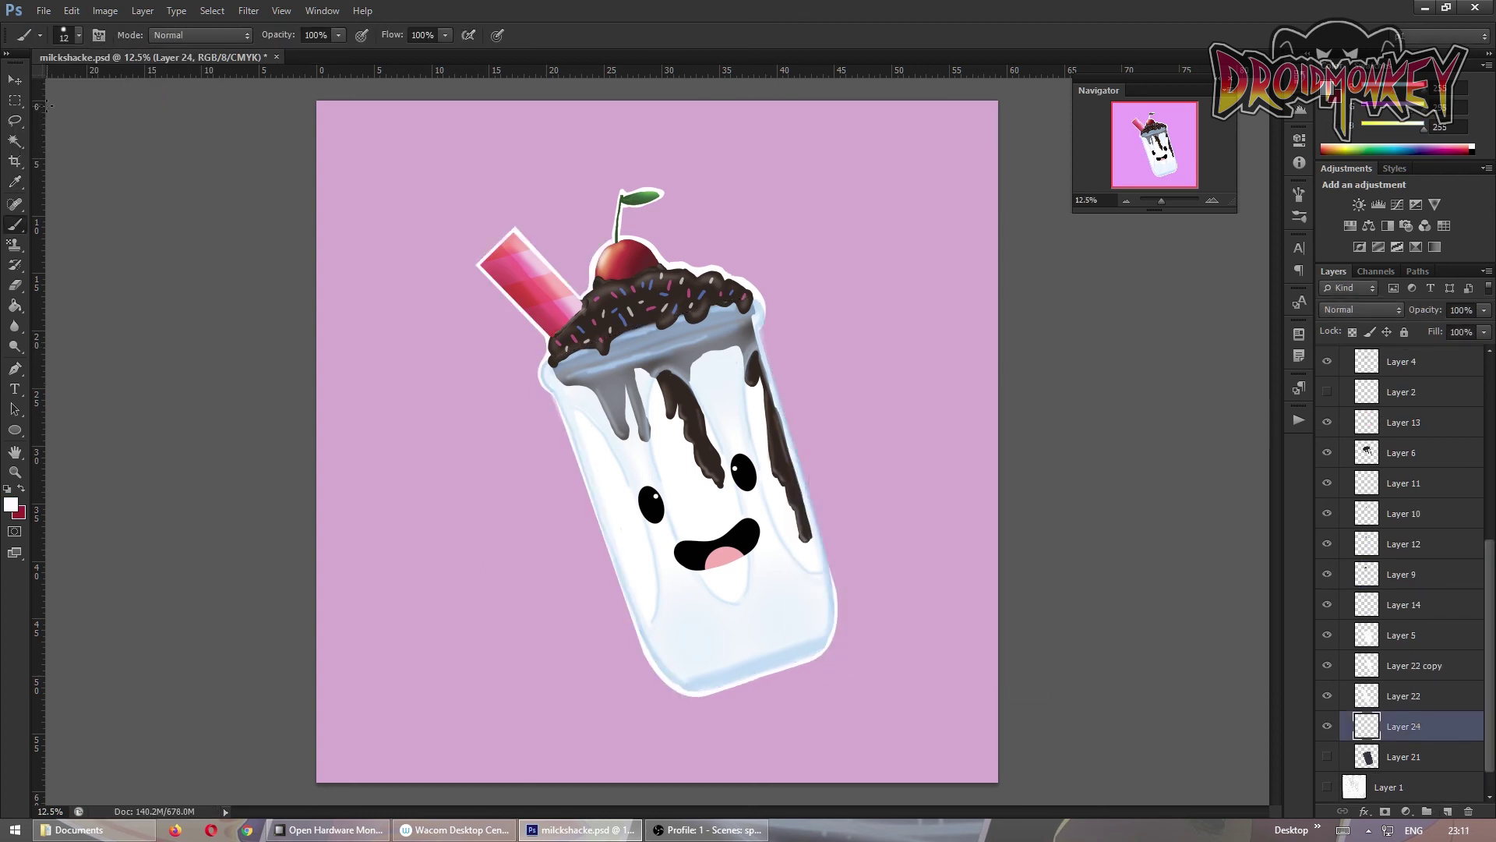
click(1403, 696)
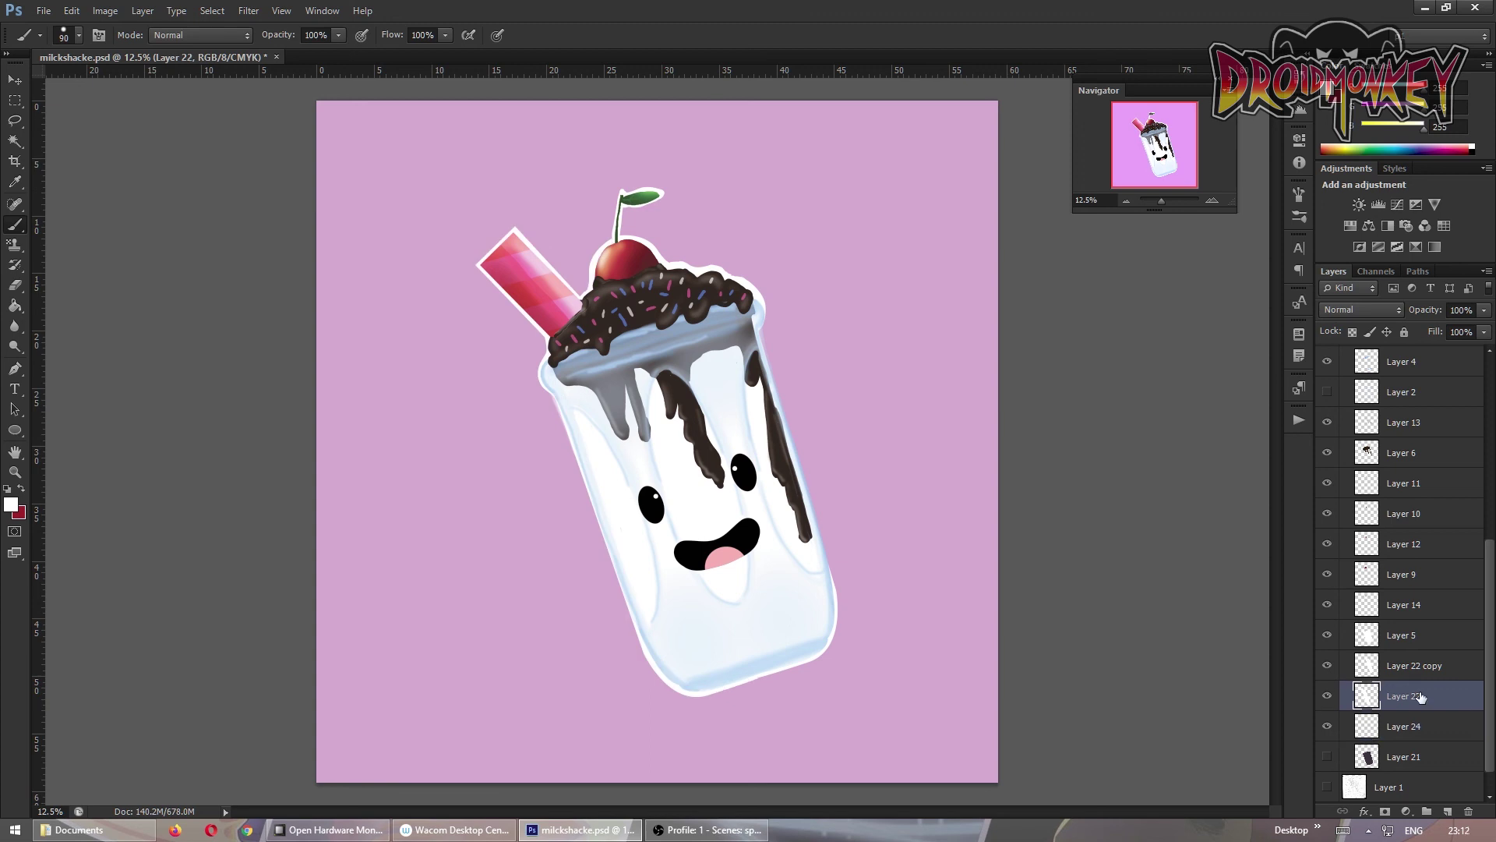
key(v)
key(Left)
key(Left)
key(Left)
click(1415, 665)
key(Right)
key(Right)
key(Right)
key(ctrl+e)
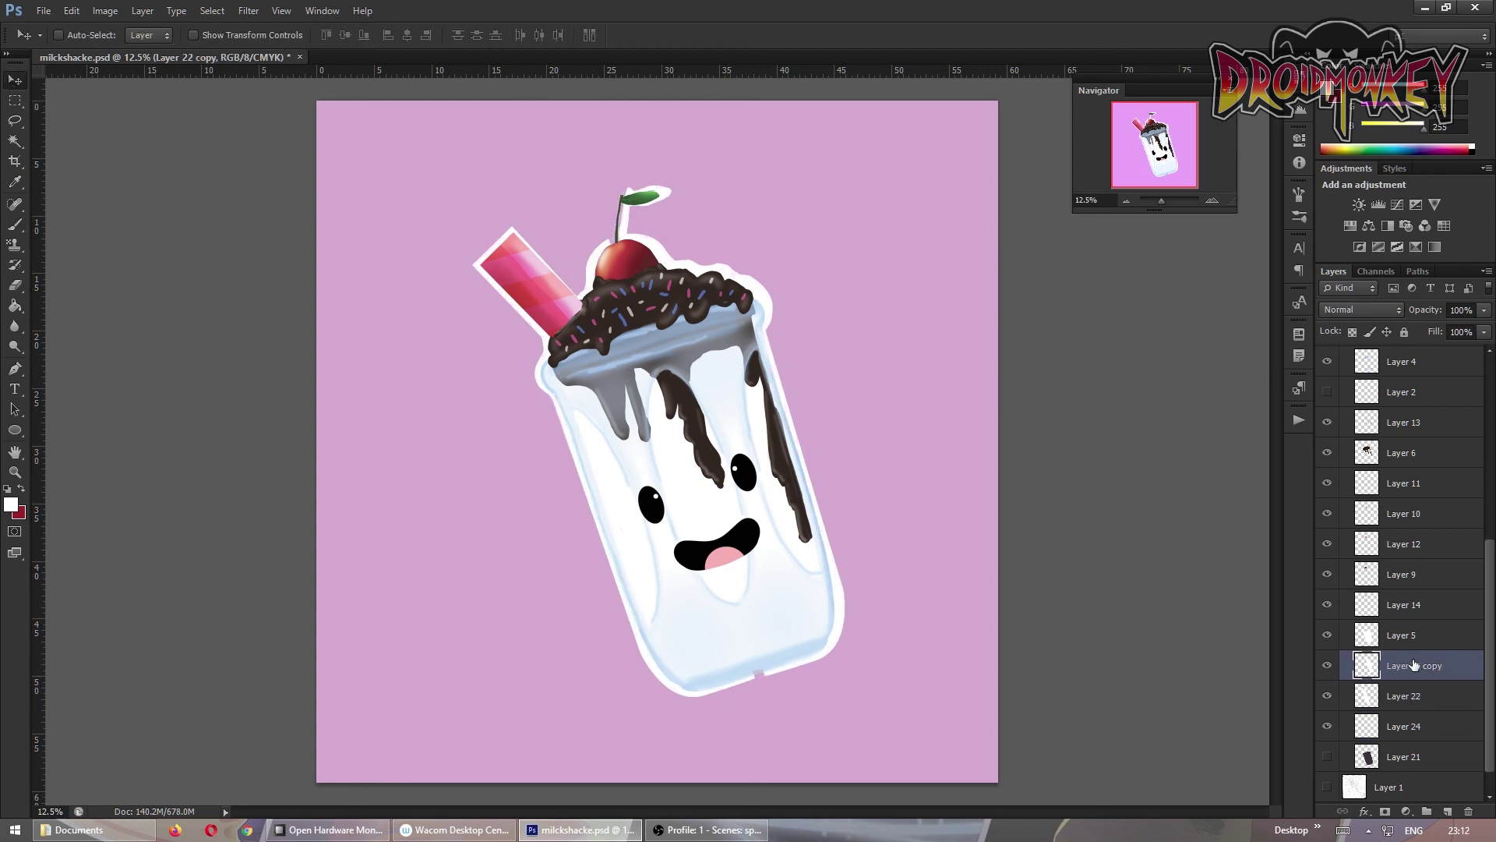
Rotate the merged border layer slightly with Free Transform
key(p)
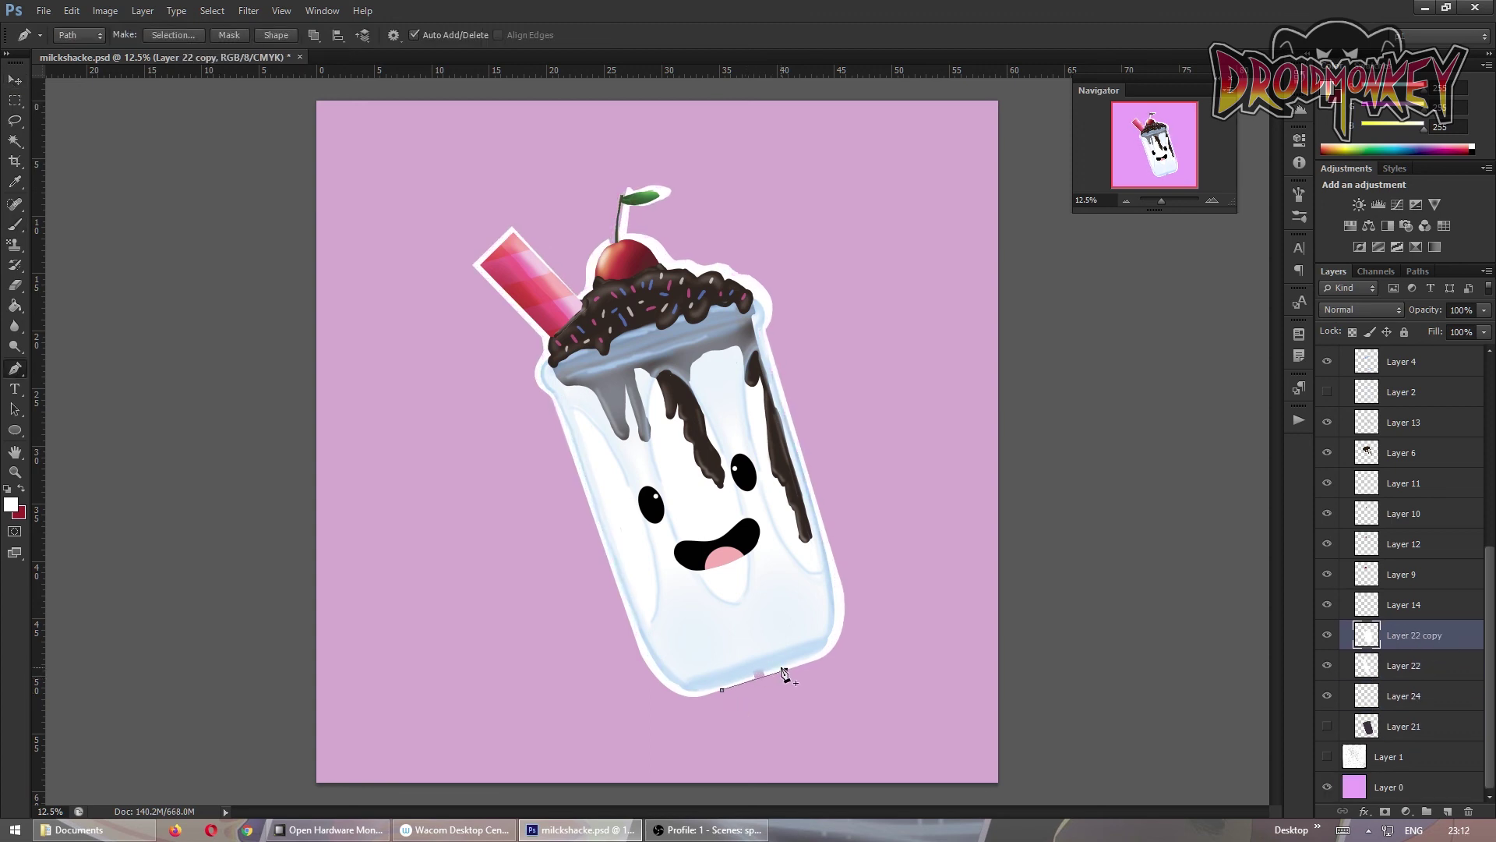
key(ctrl+t)
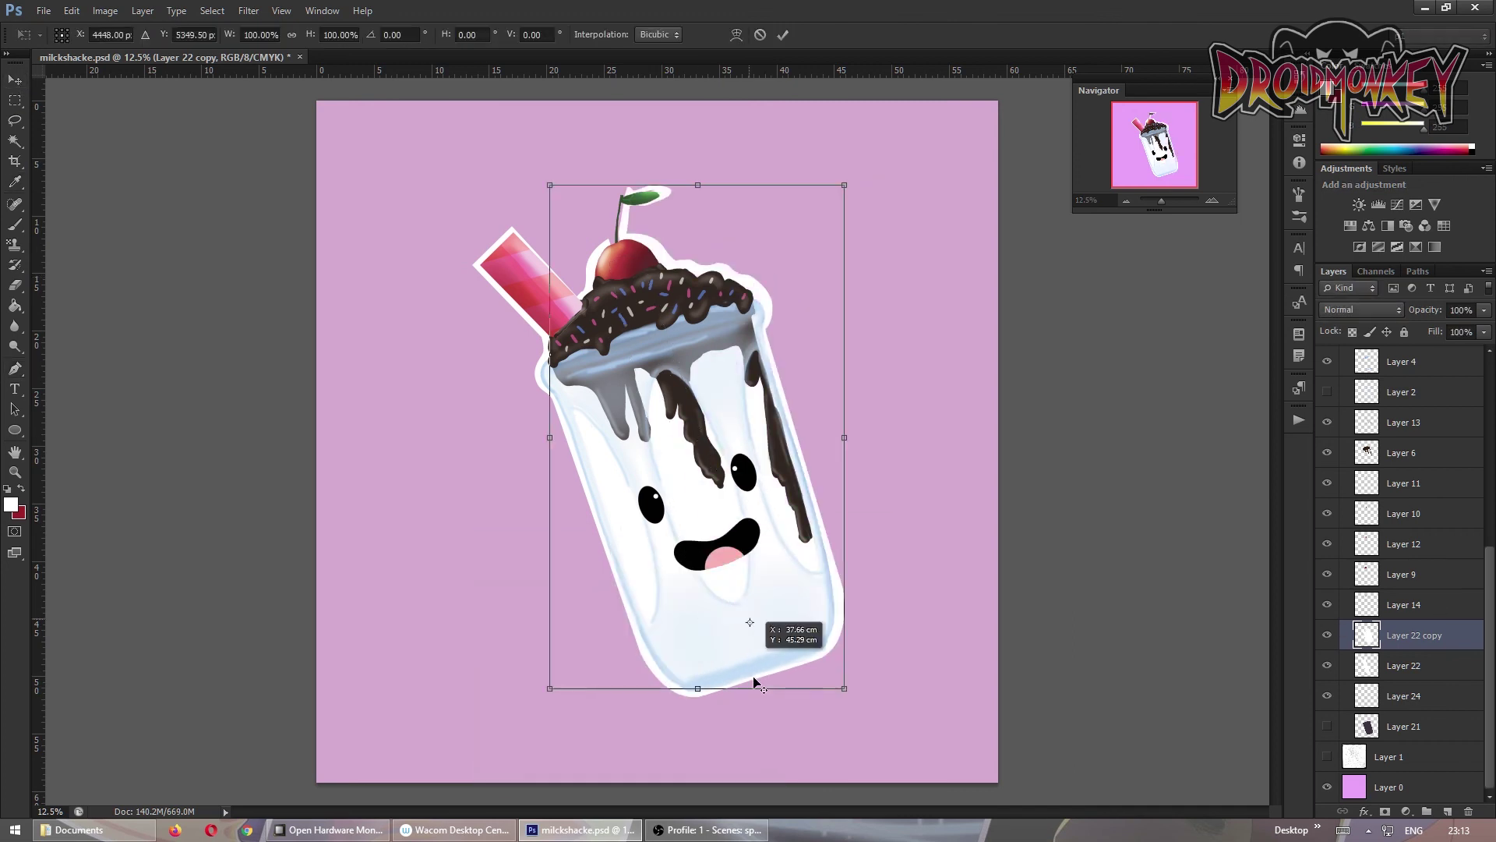
drag(865, 181, 862, 186)
key(Return)
click(16, 80)
Fill a path along the cup's bottom with white, then clear the path and selection
key(b)
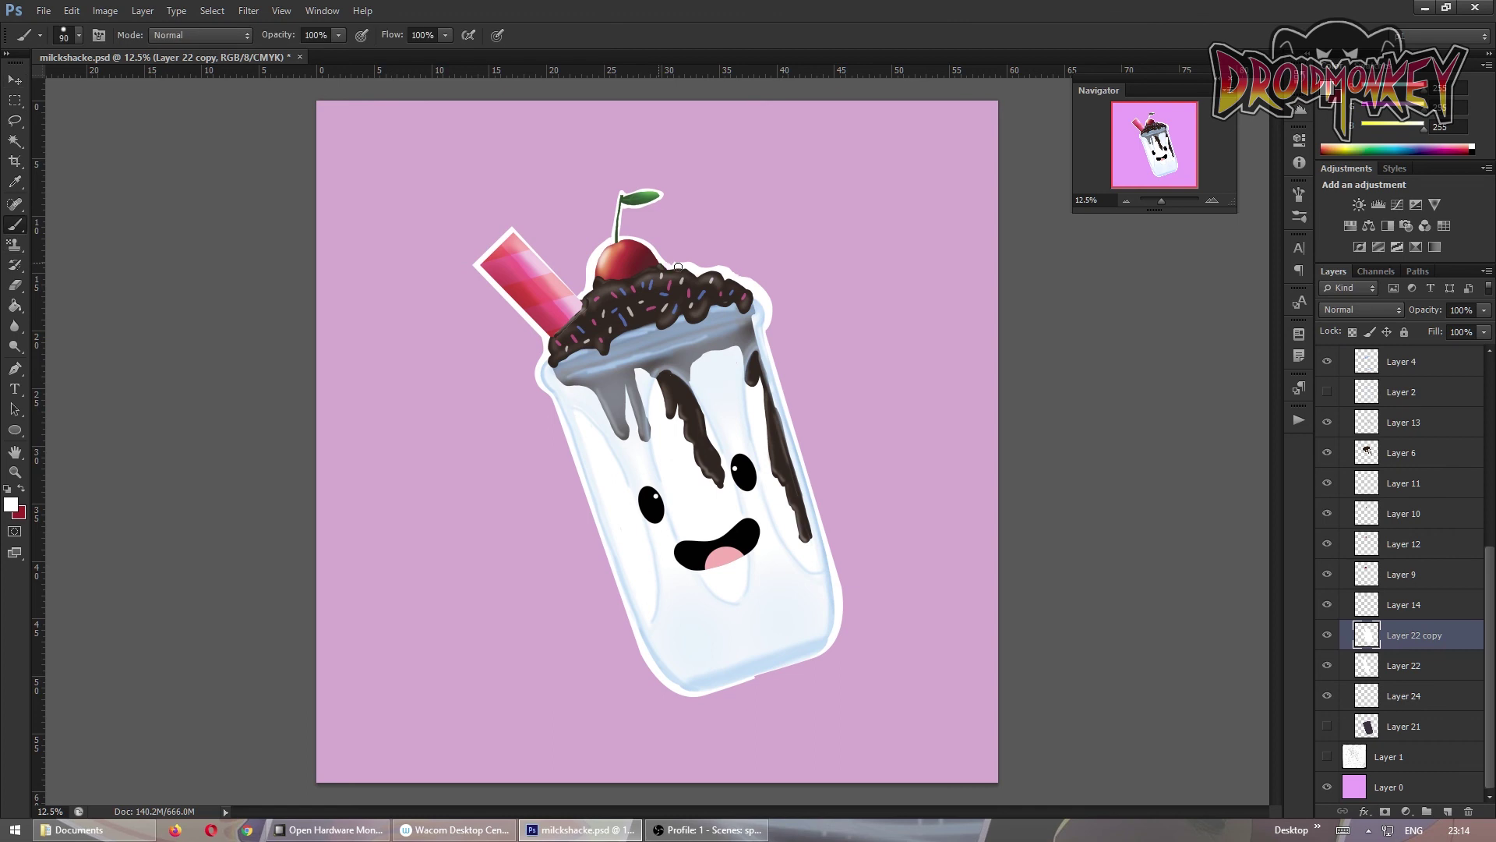
click(15, 369)
click(702, 696)
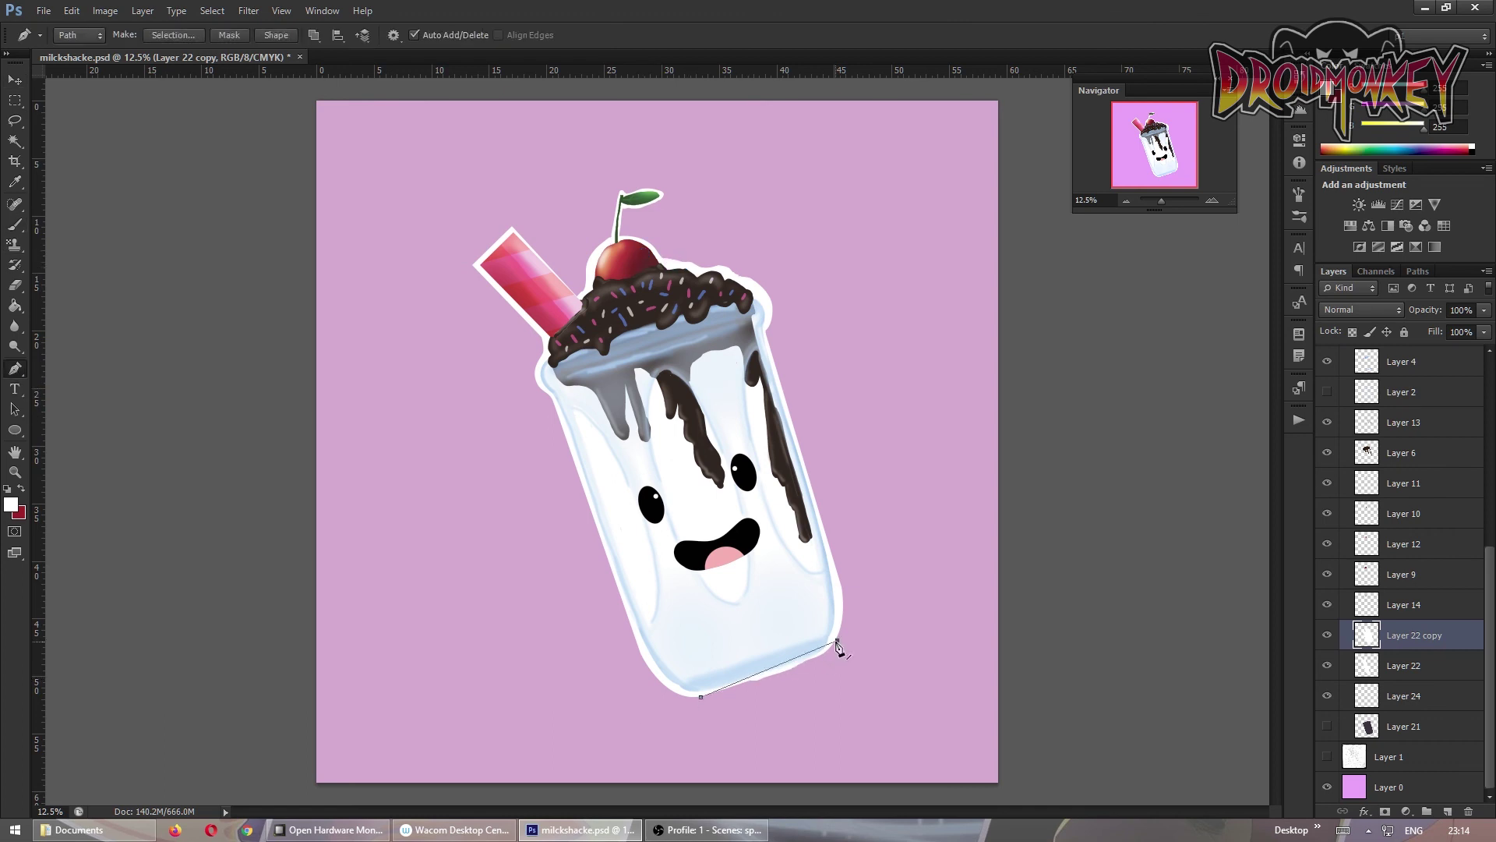
click(826, 653)
key(ctrl+Return)
key(alt+BackSpace)
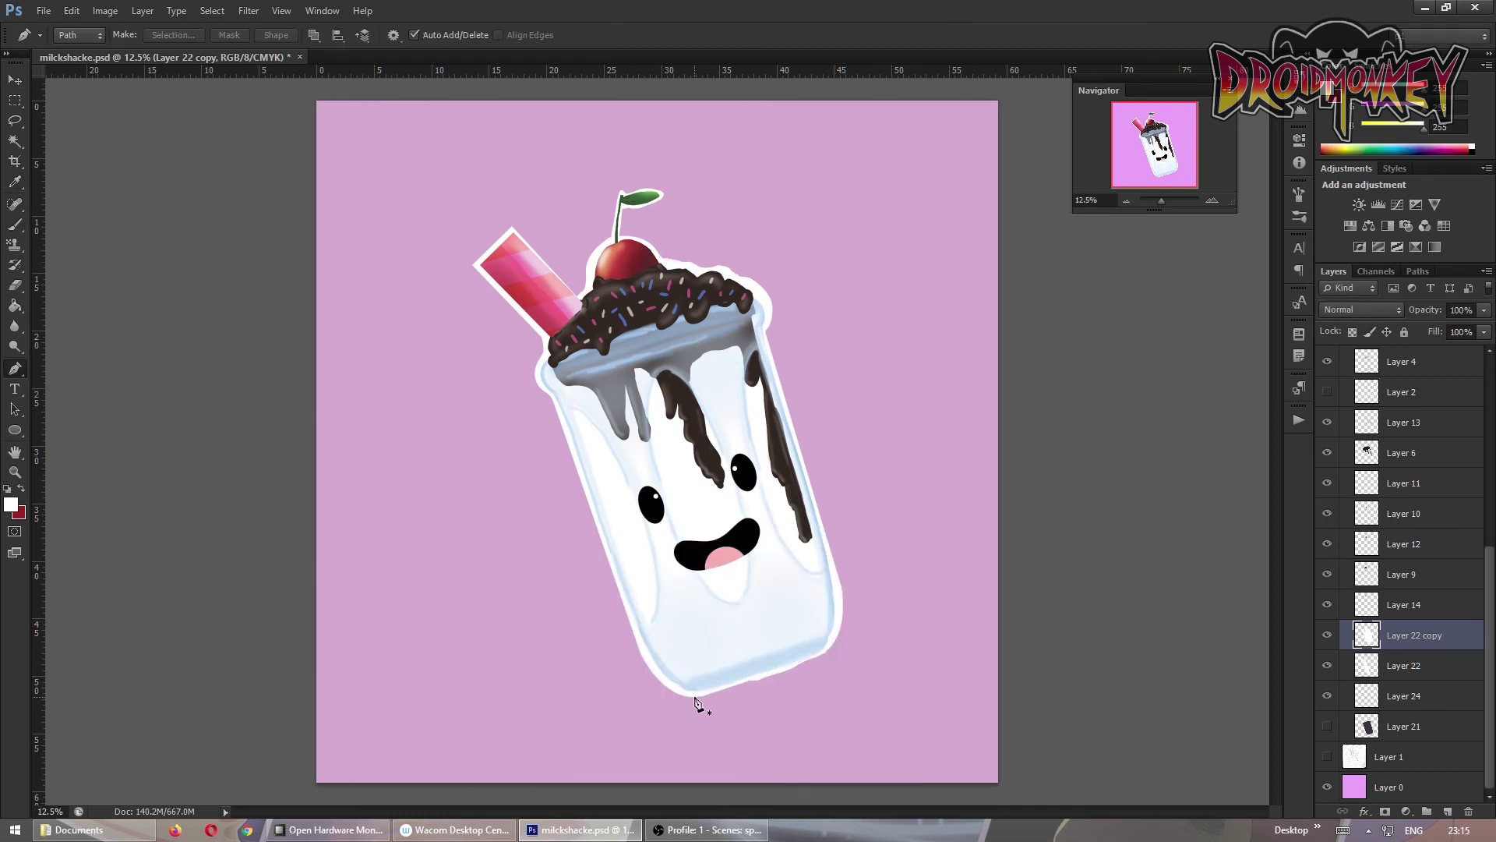
key(ctrl+d)
click(508, 231)
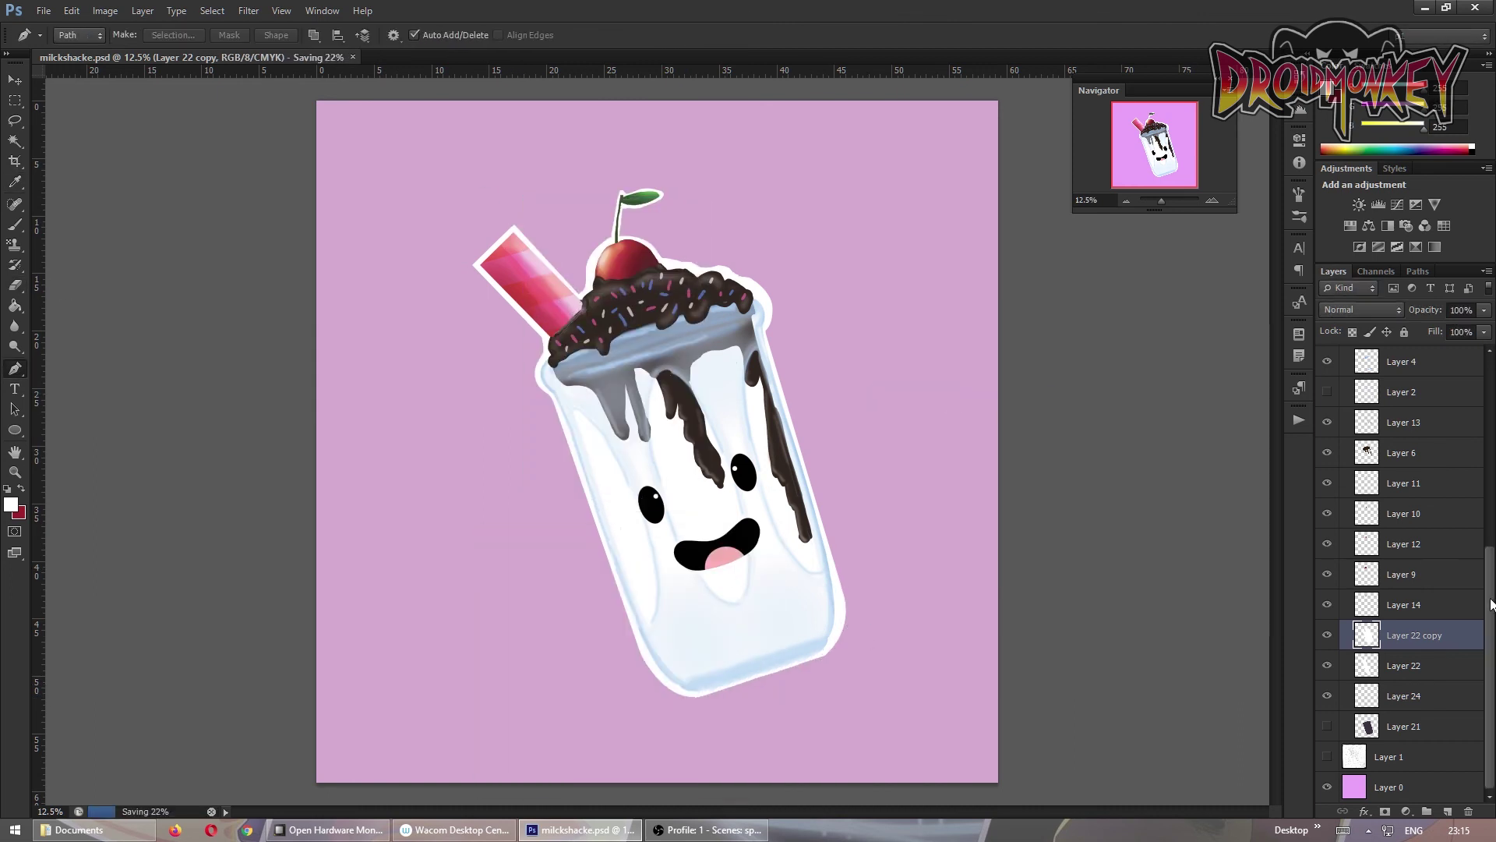
Save the finished milkshake sticker document with the layers grouped as Group 1
key(ctrl+s)
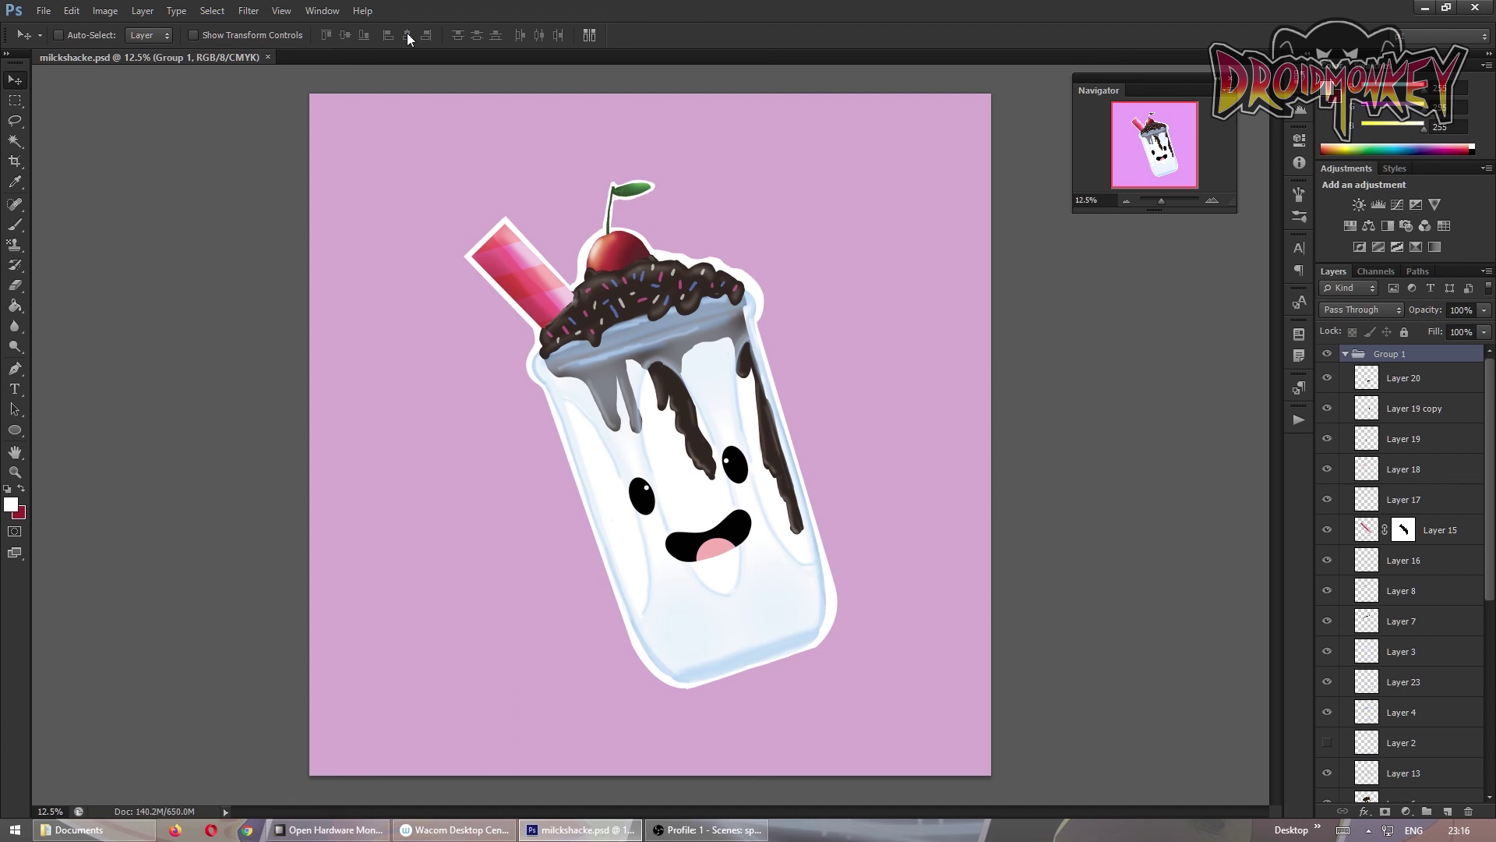